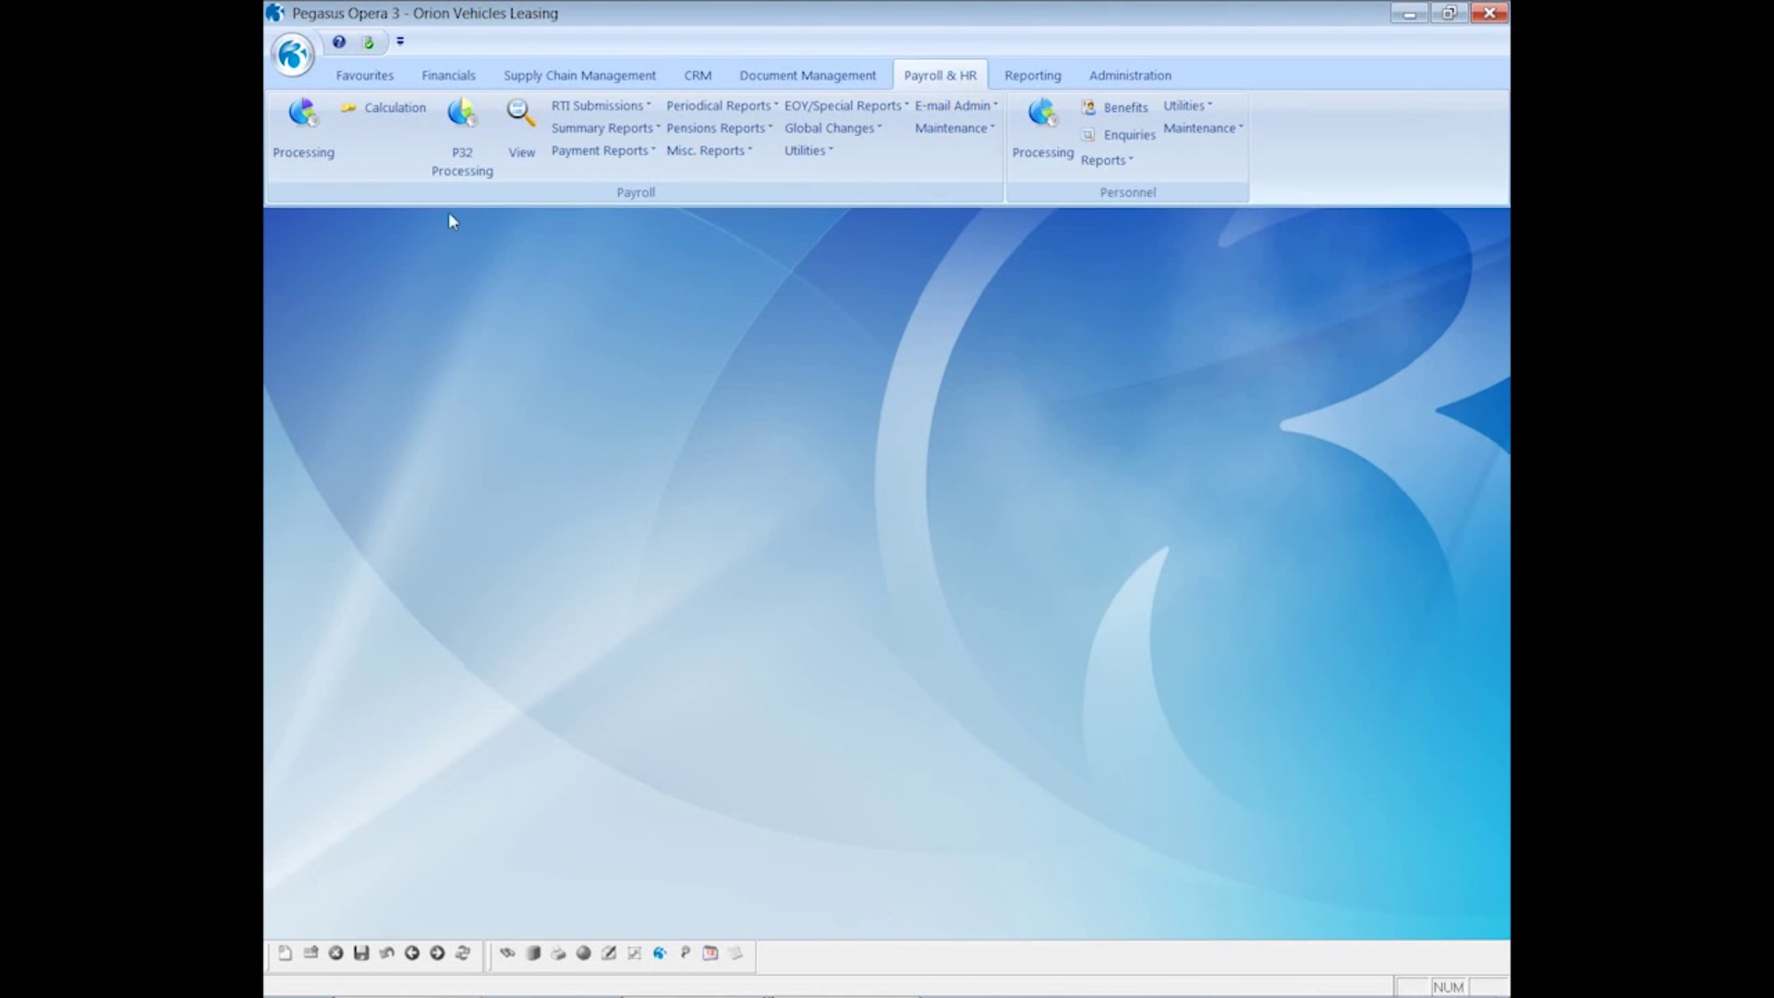
# - Open the first Monthly-group employee's Details & Bank record on its Additional Information tab
pyautogui.click(319, 134)
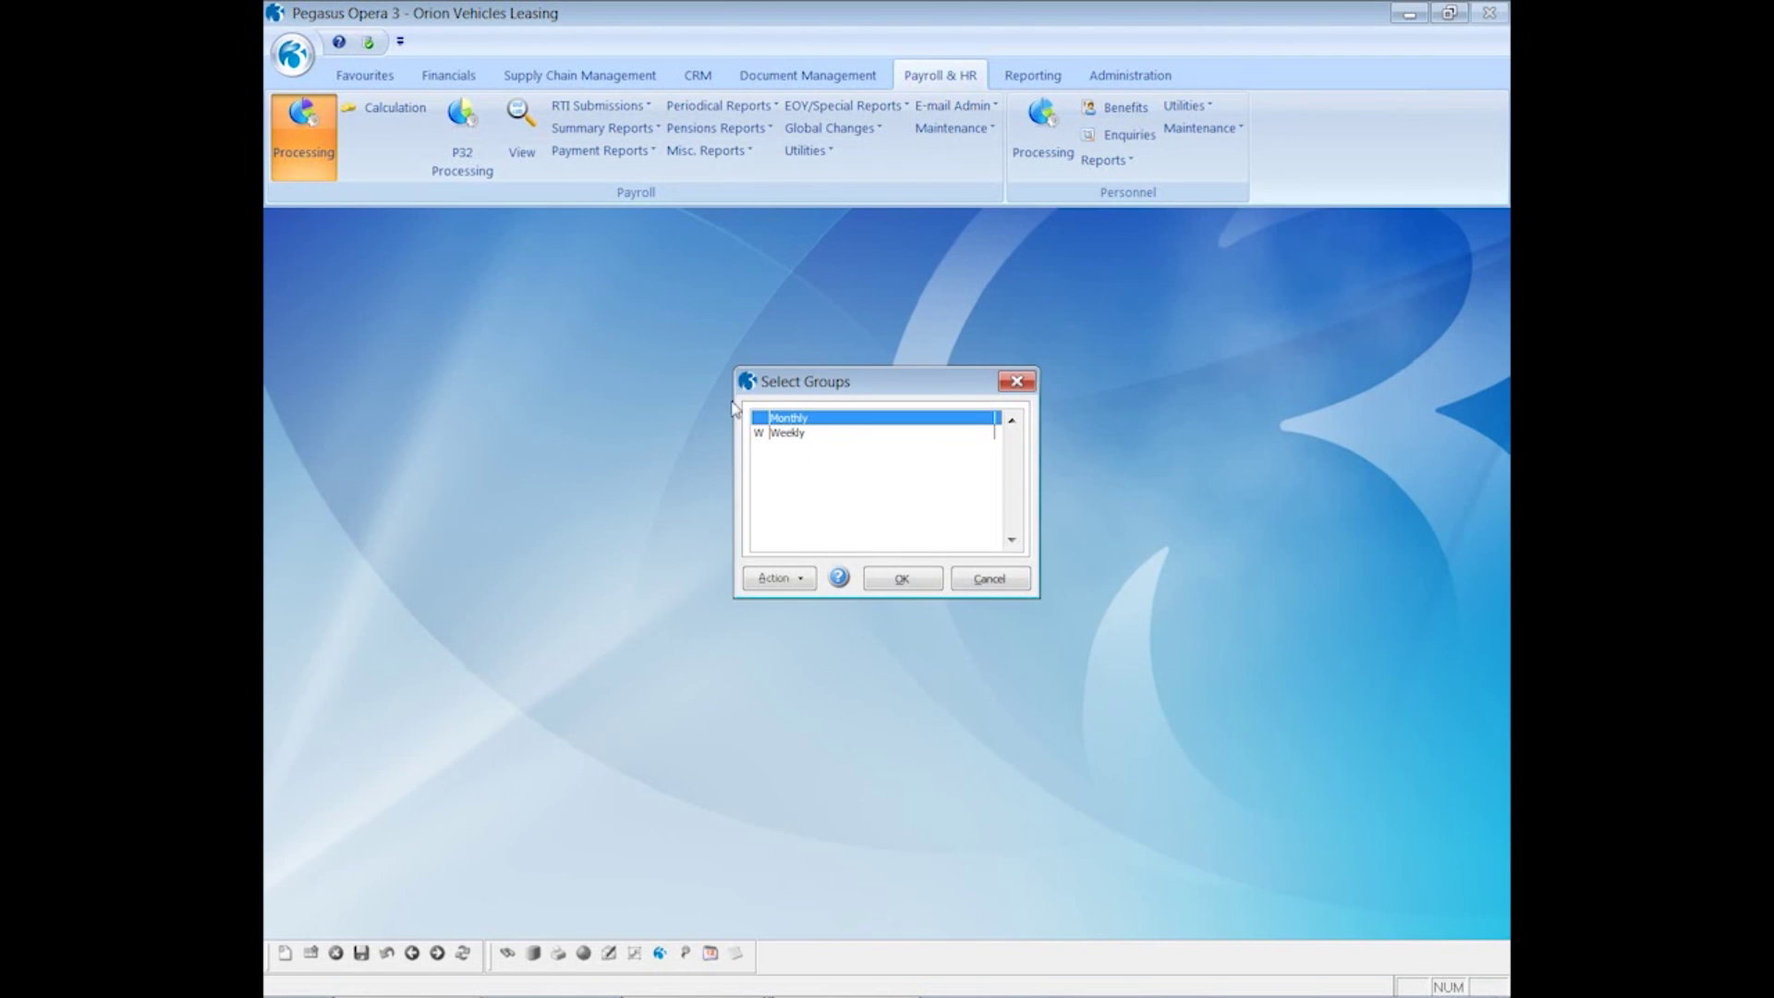
pyautogui.click(885, 580)
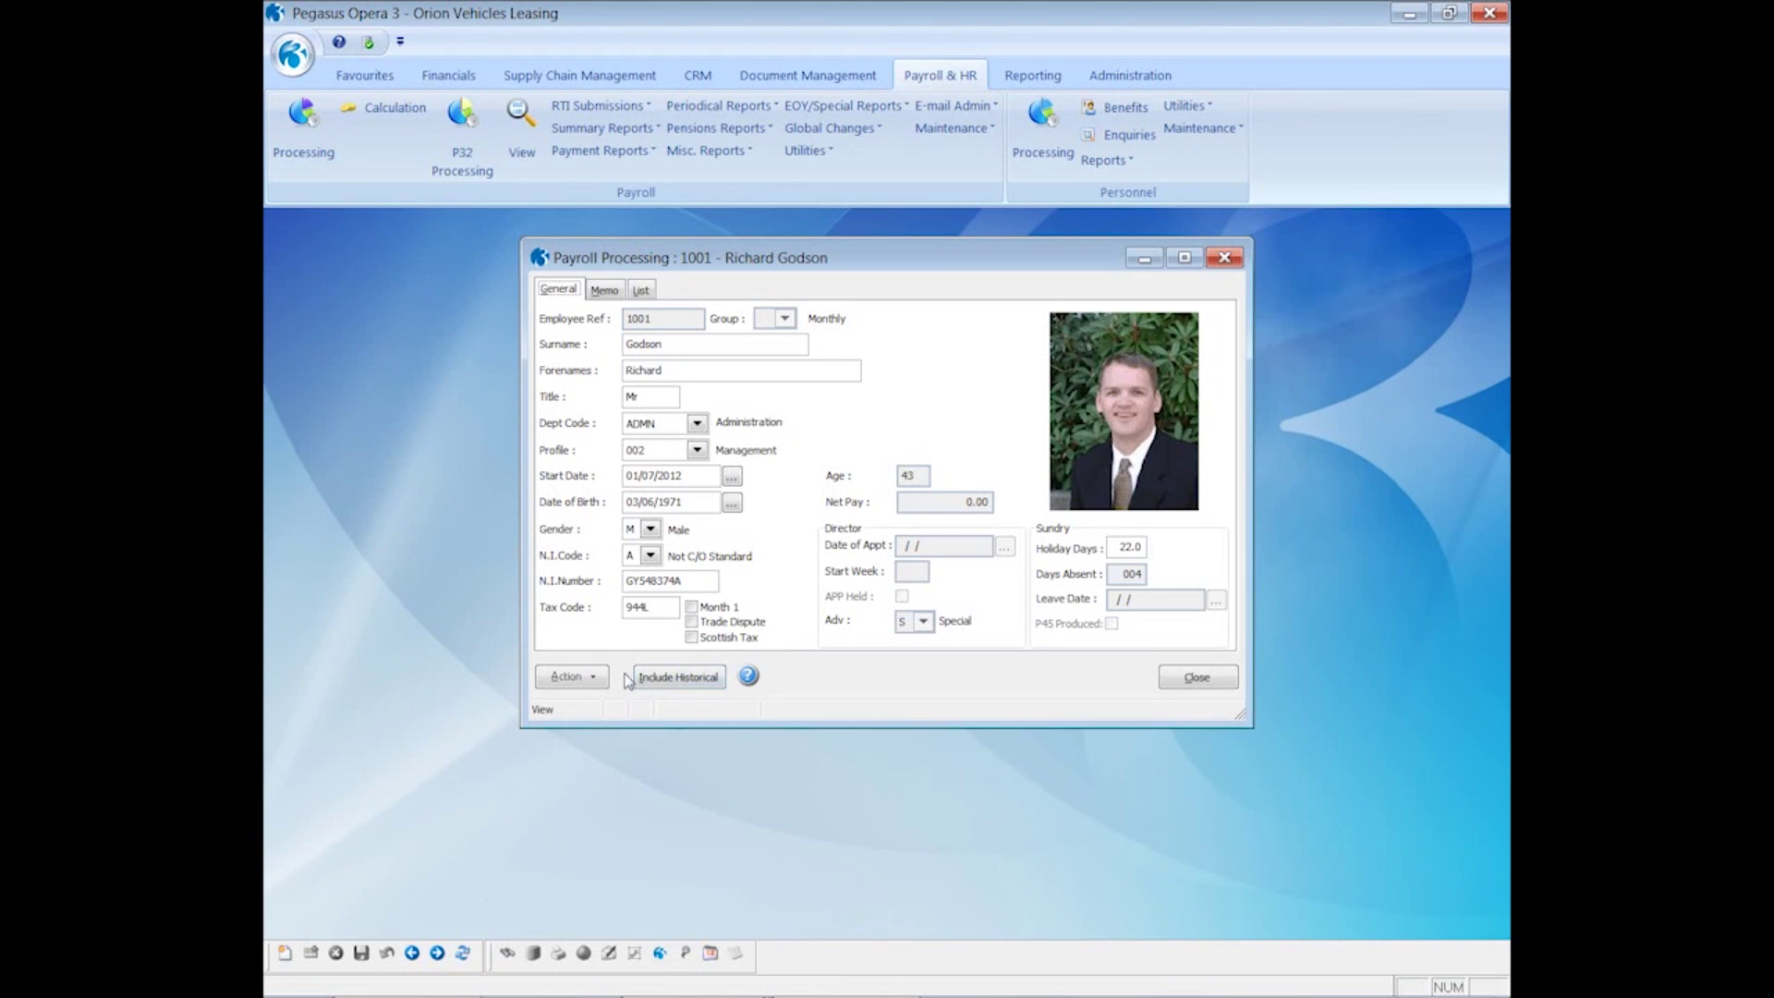
pyautogui.click(593, 678)
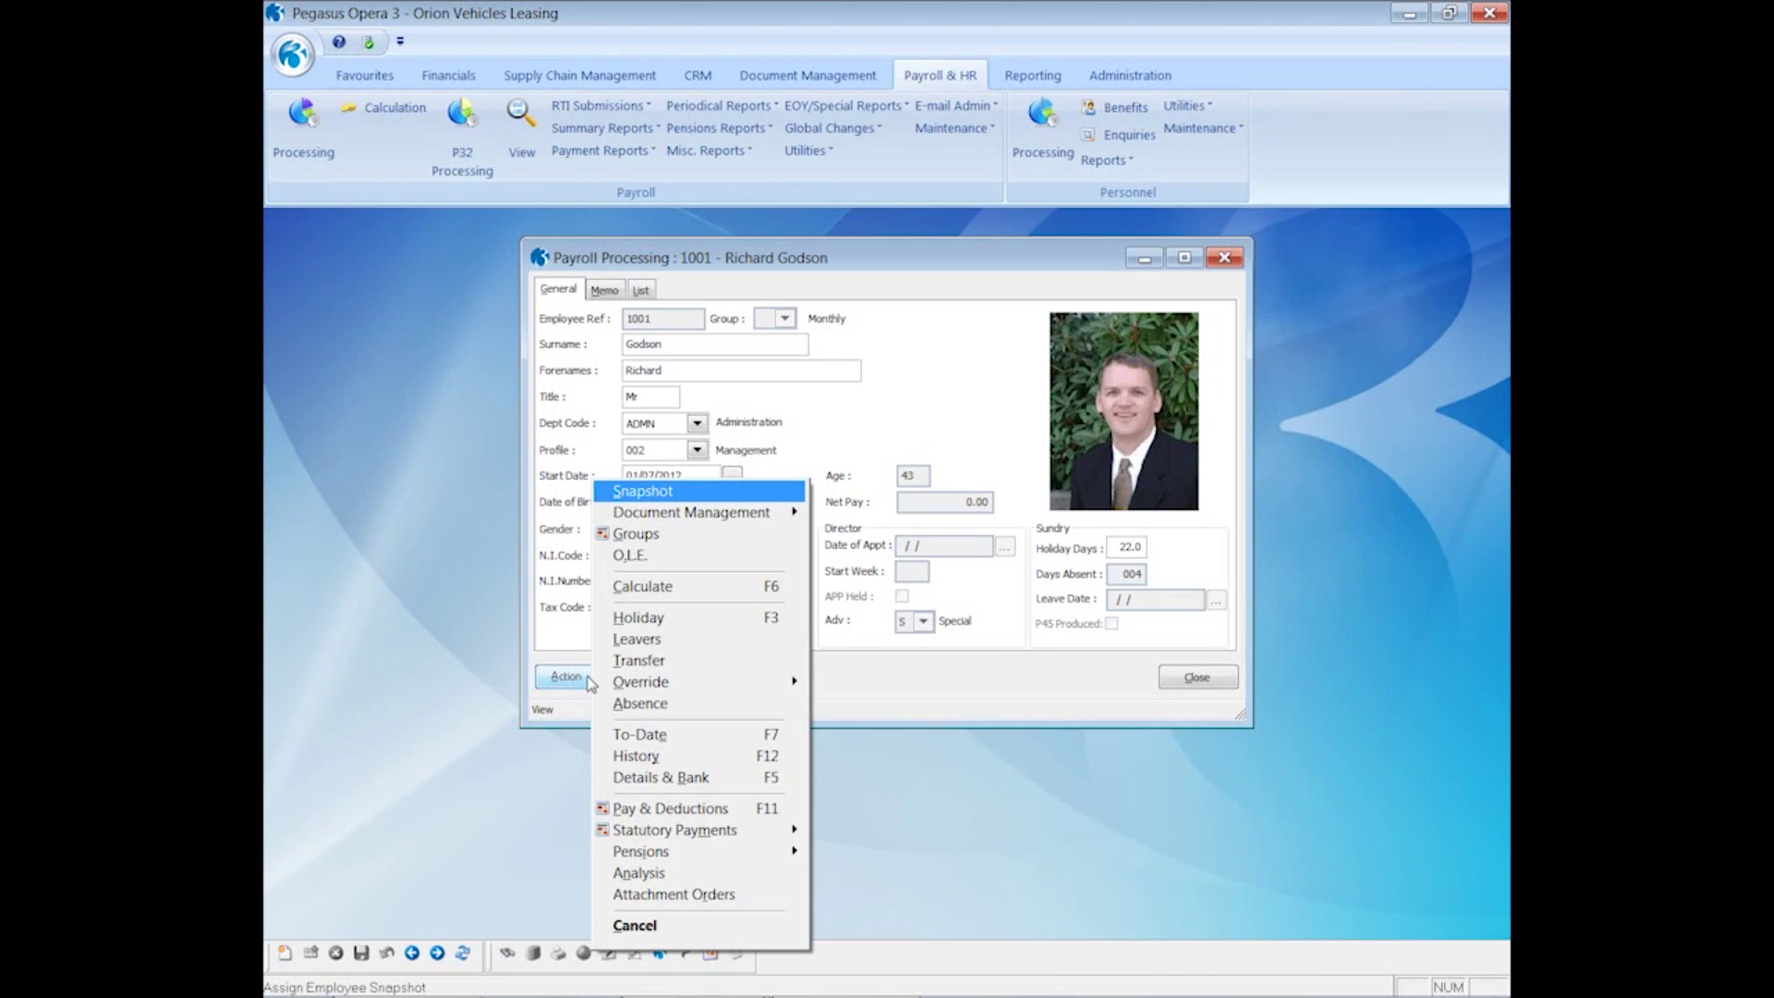
pyautogui.click(636, 785)
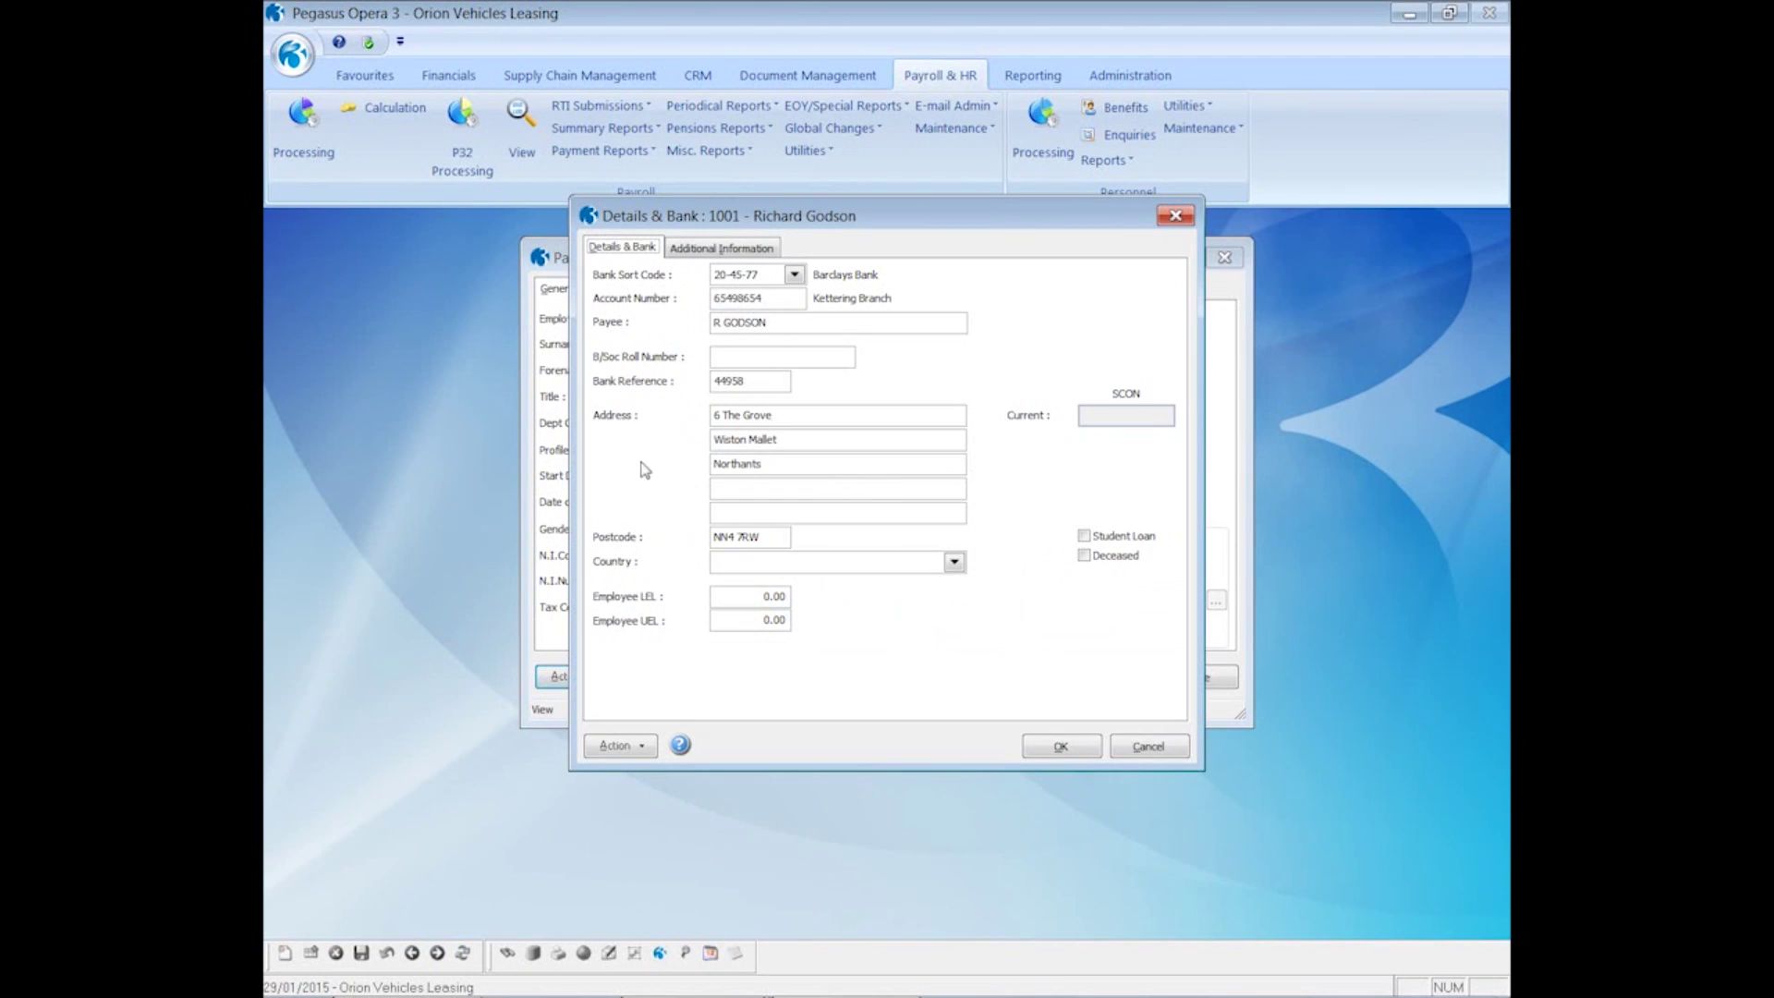
pyautogui.click(718, 255)
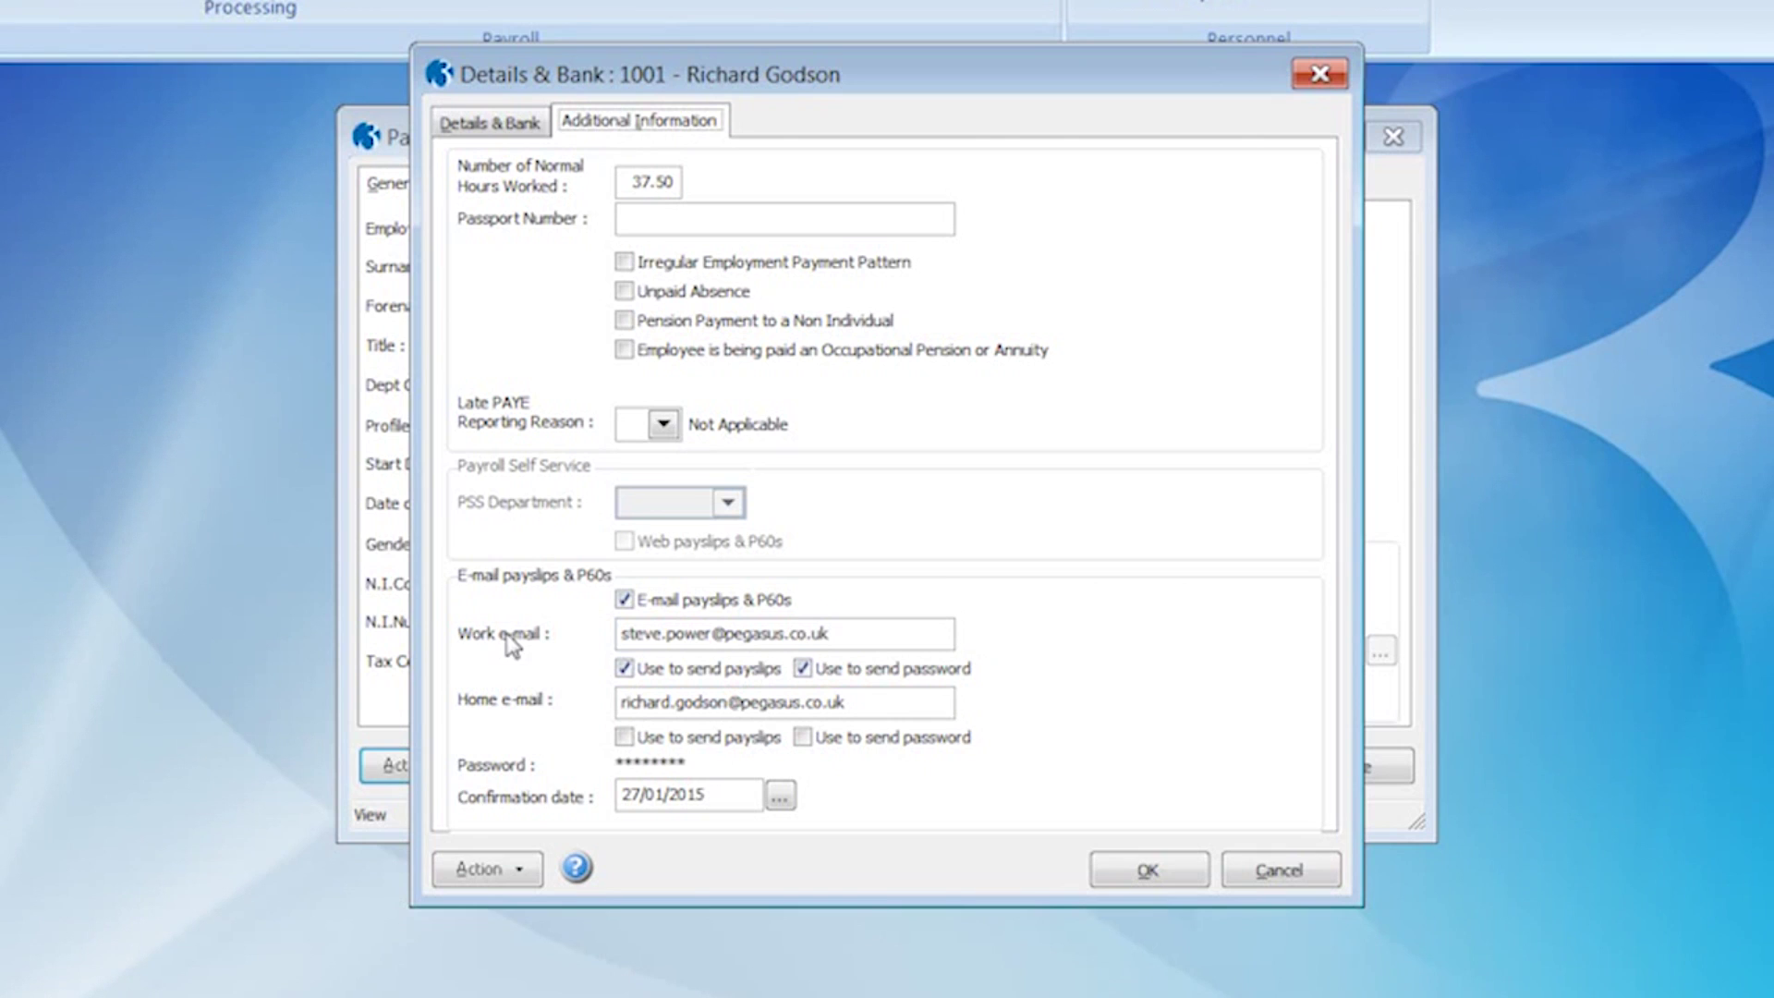
# - Enter and confirm a new e-mail payslip password for this employee, with Show password ticked, and save
pyautogui.click(506, 876)
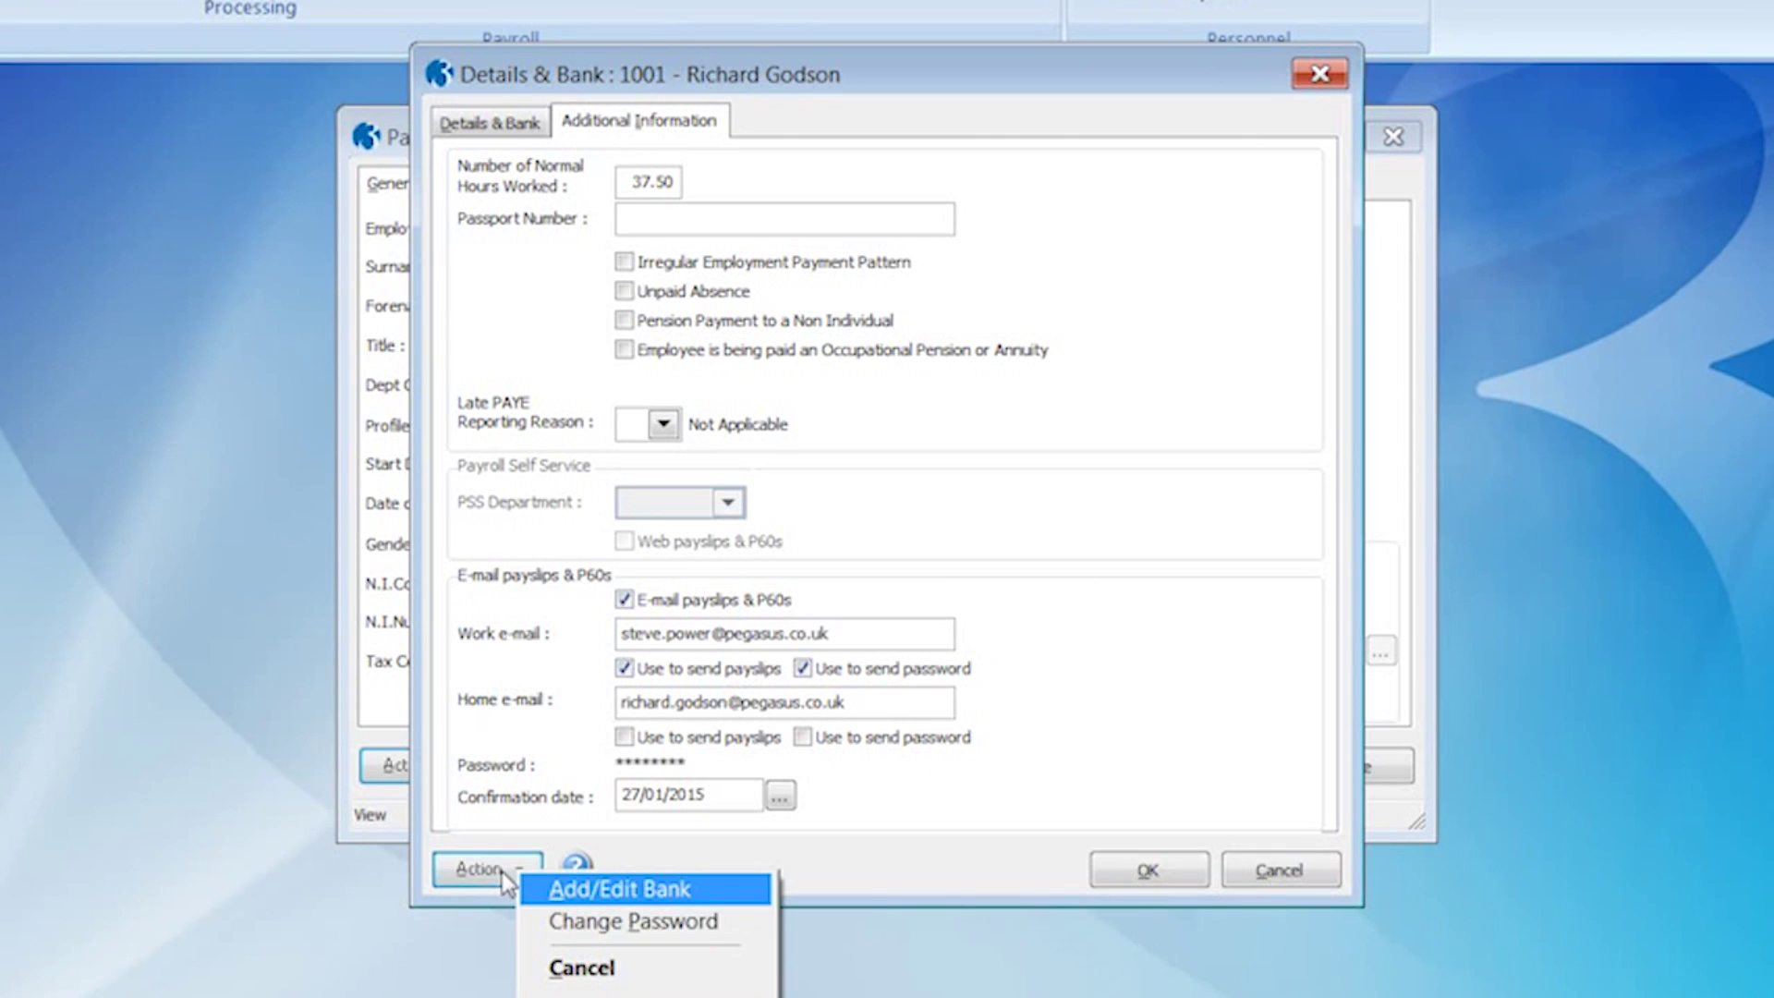
pyautogui.click(582, 927)
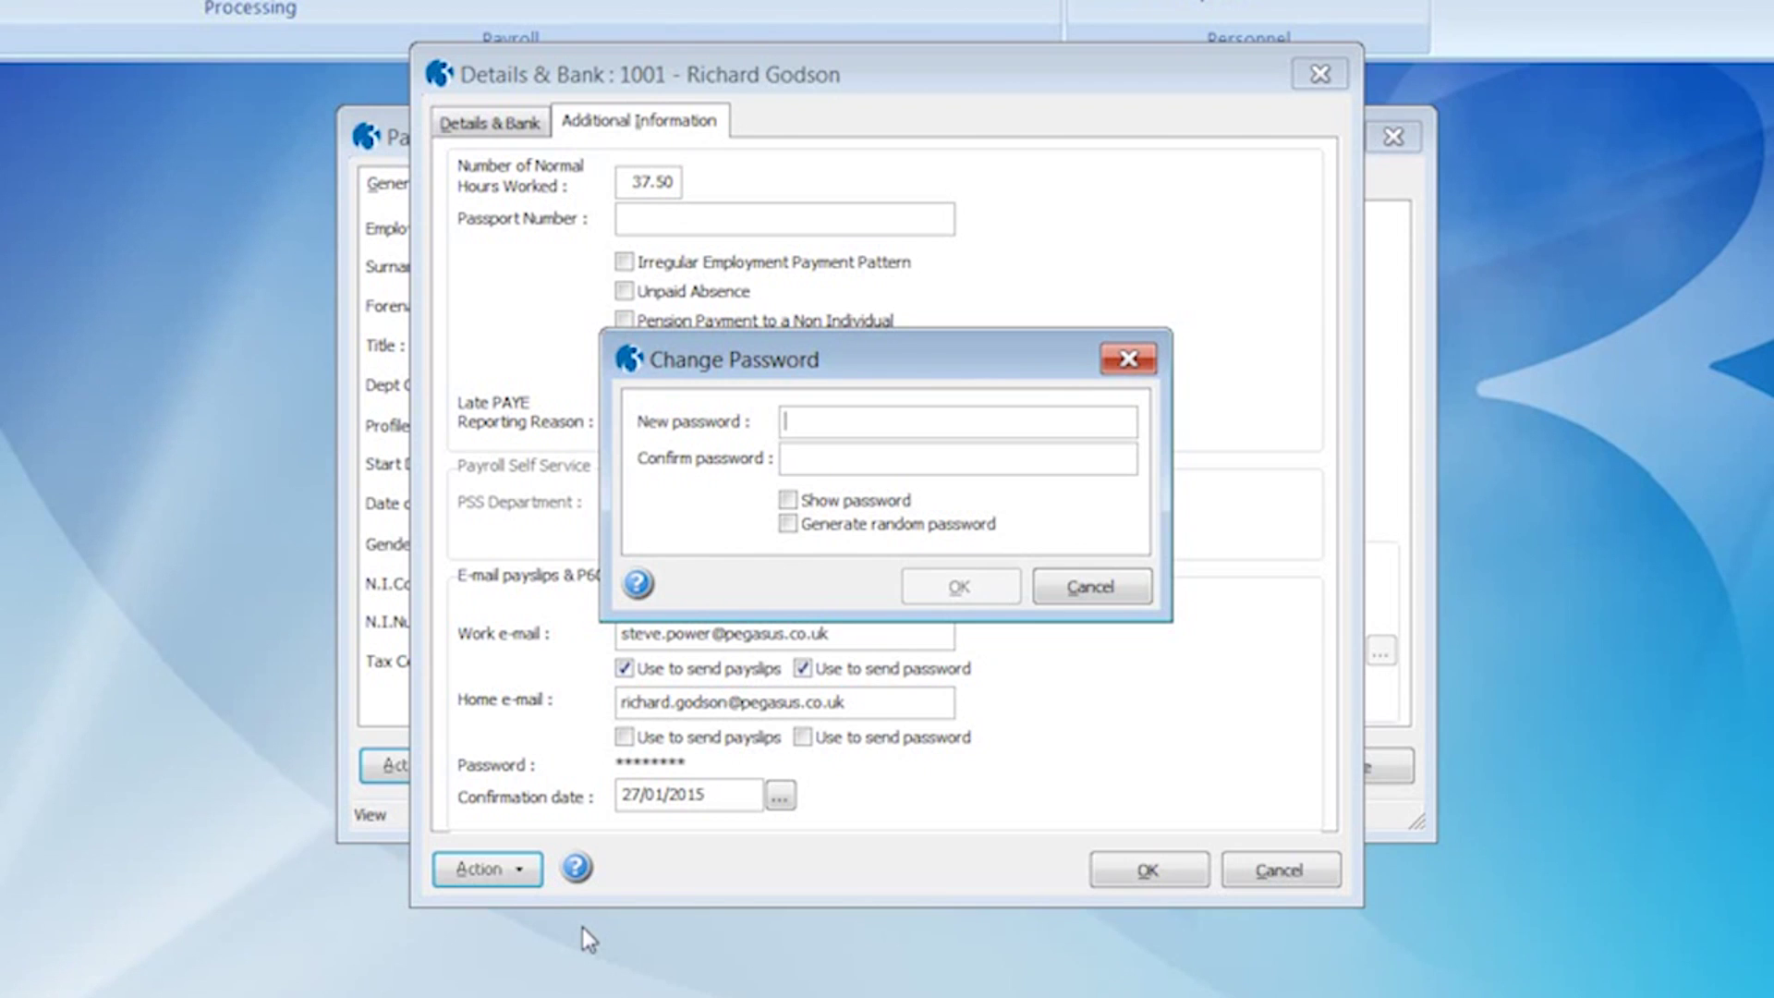
pyautogui.click(789, 502)
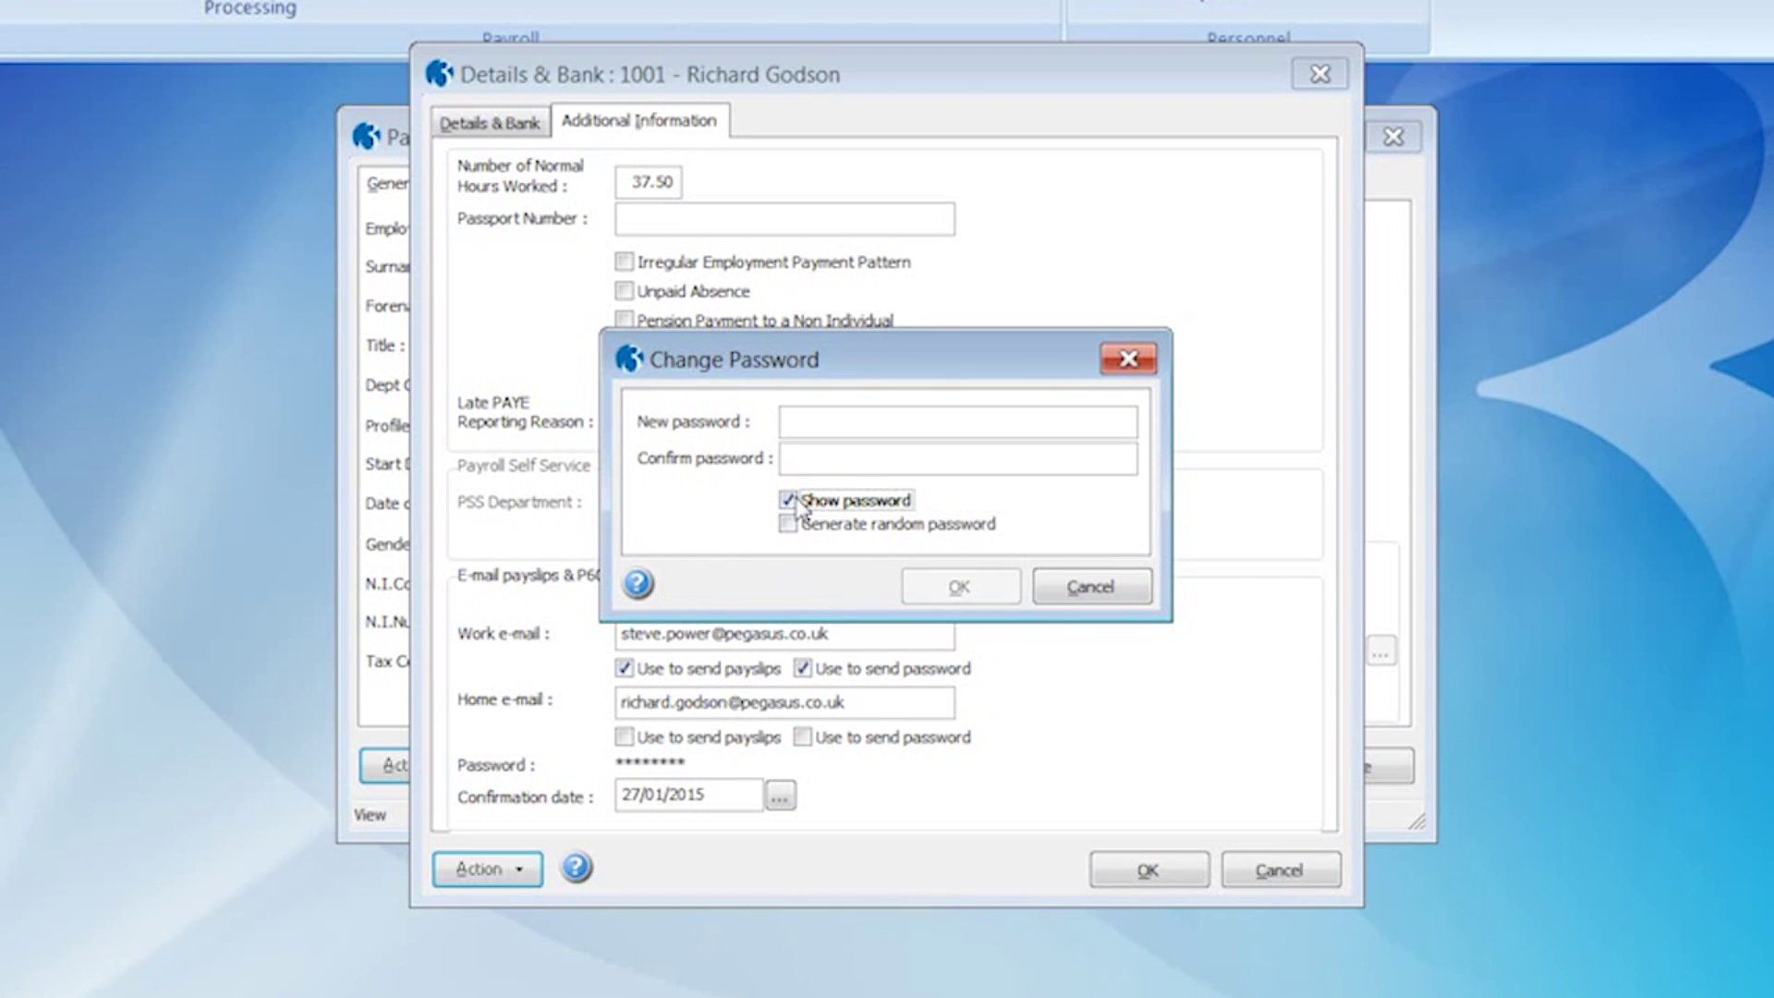
pyautogui.click(791, 419)
pyautogui.write('password')
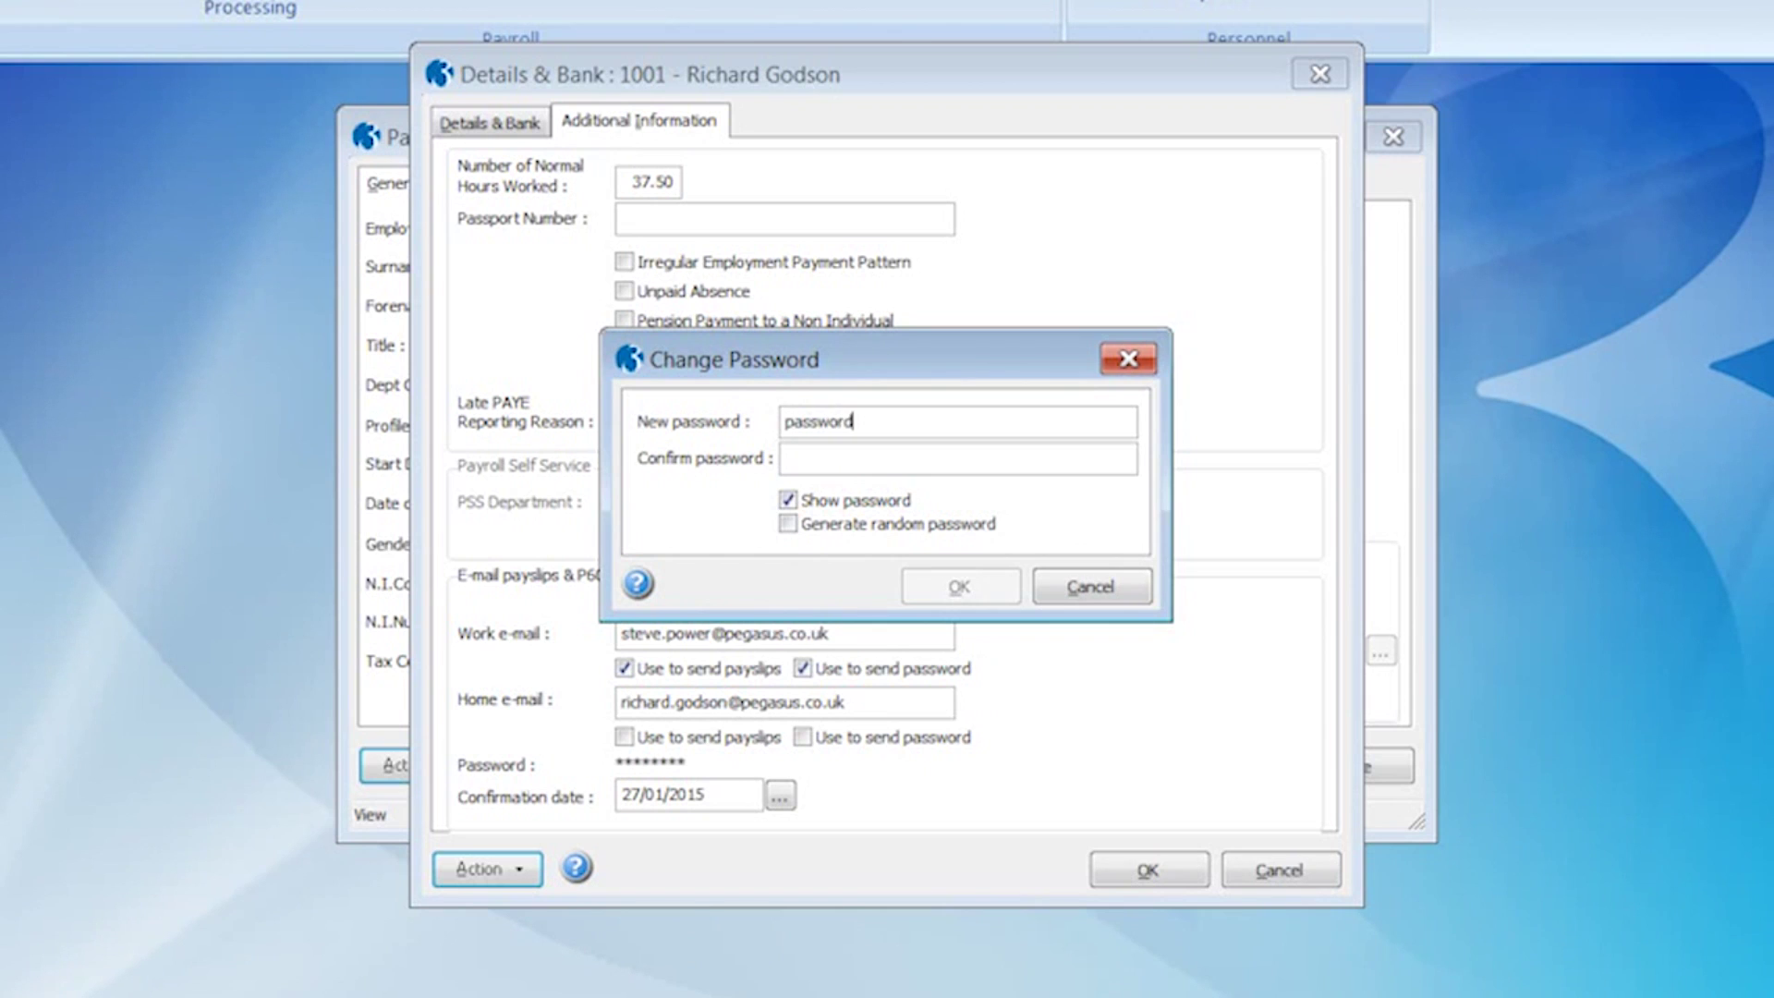
pyautogui.press('Tab')
pyautogui.write('password')
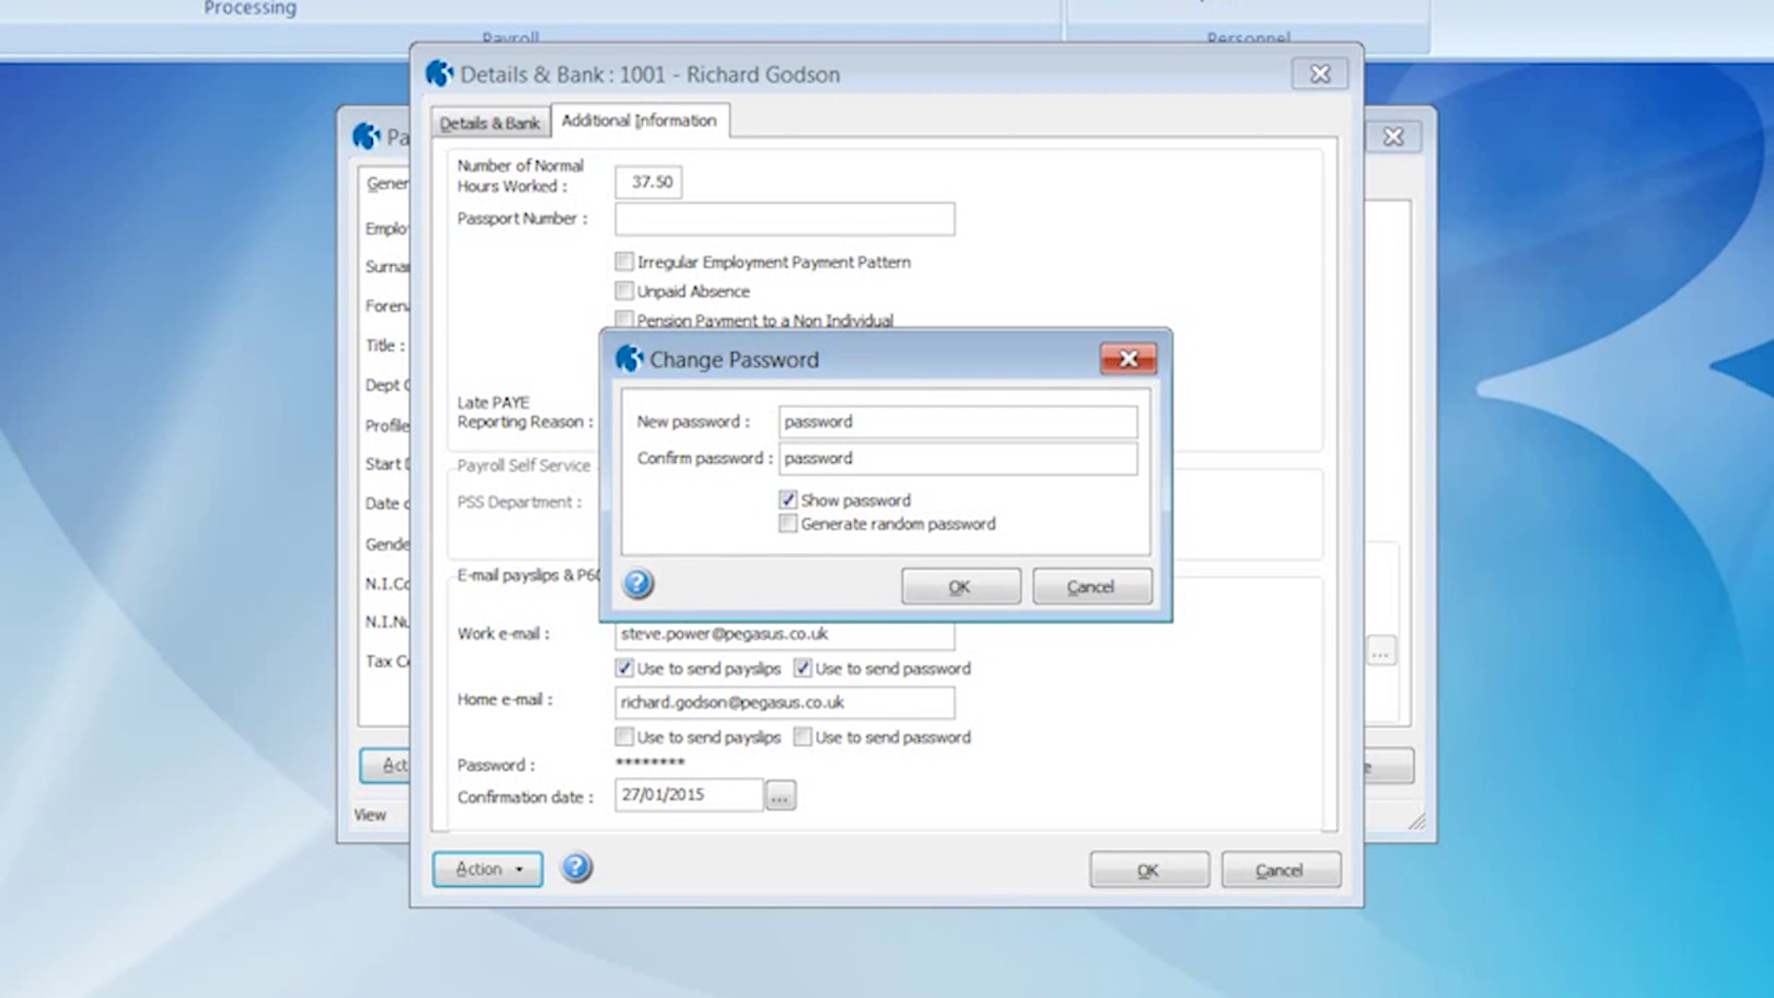
pyautogui.click(951, 591)
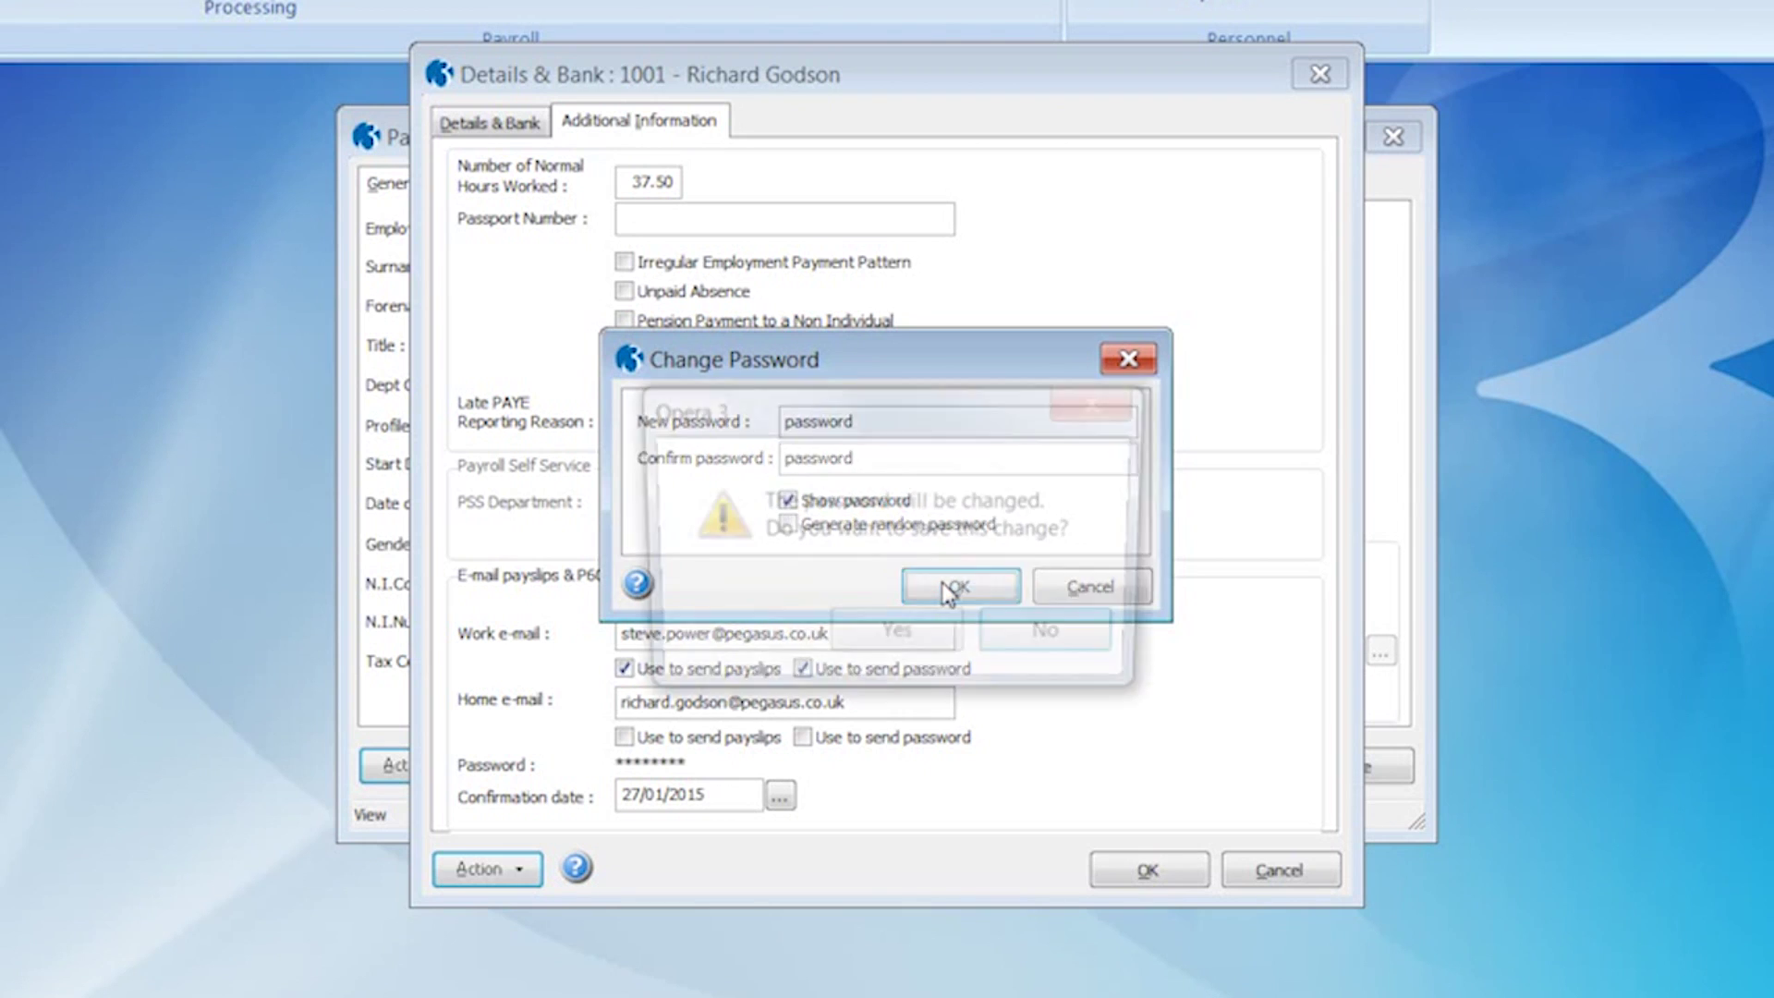
pyautogui.click(899, 642)
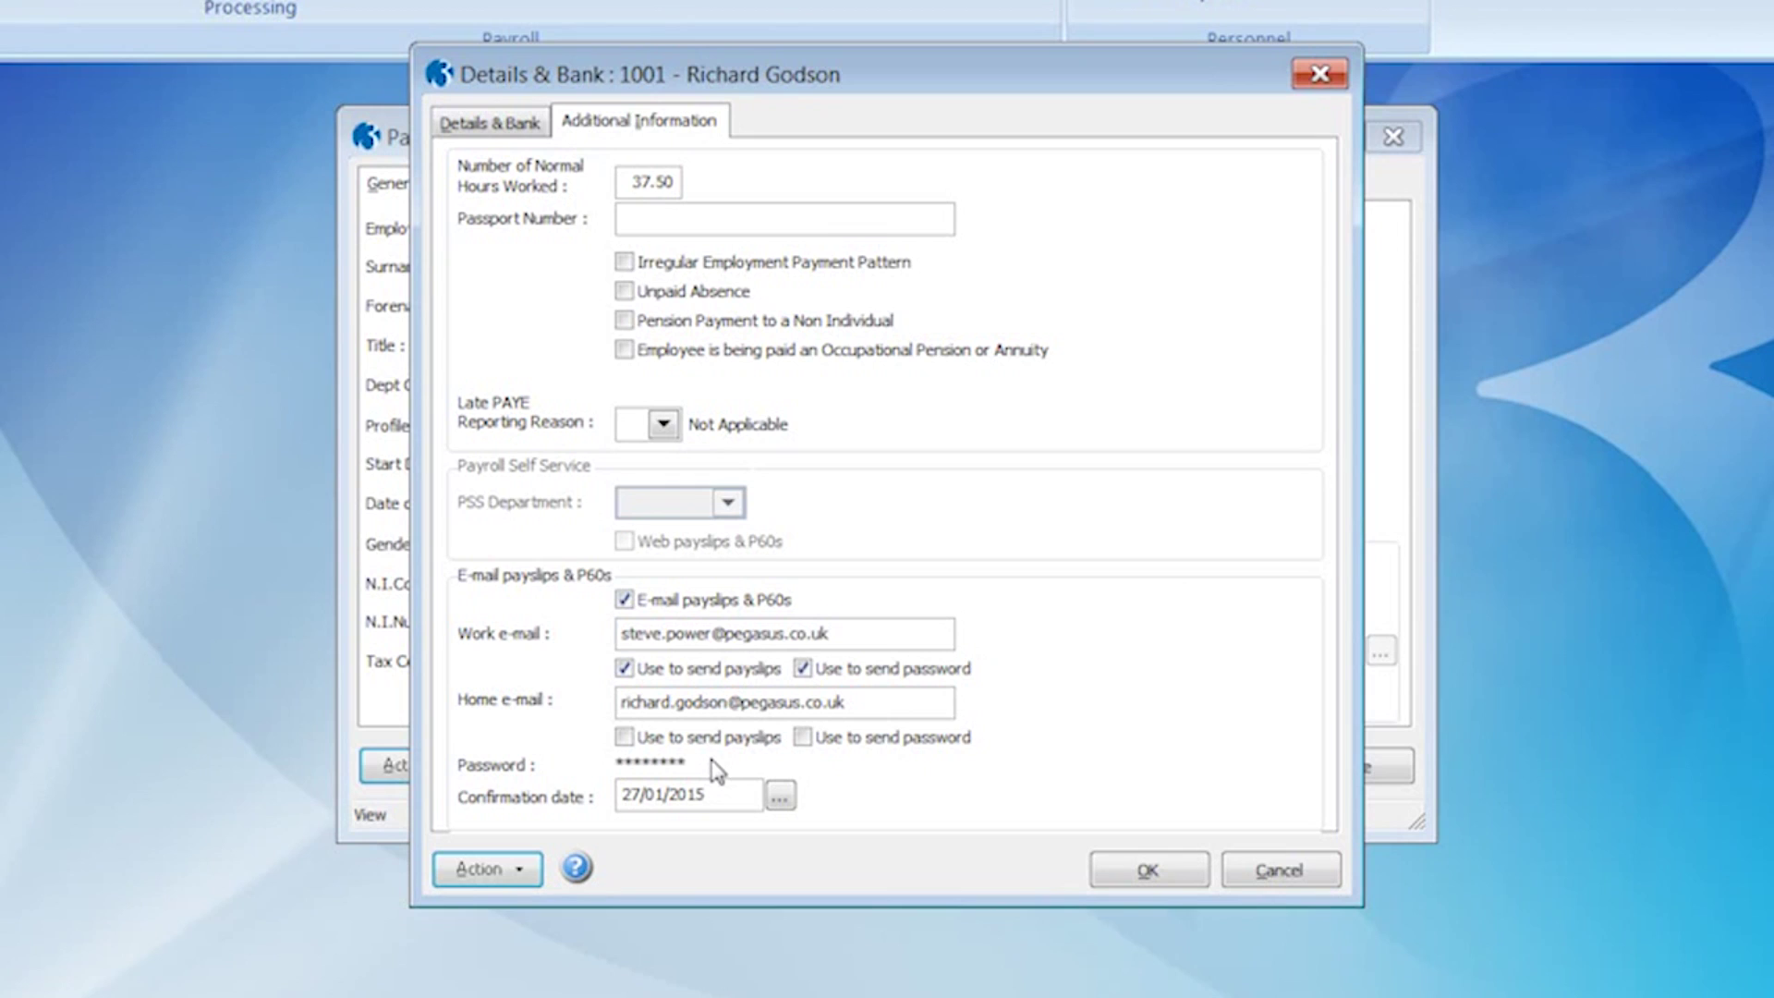
# - Close the employee record and open Quick E-mail Setup with the Weekly group included
pyautogui.click(1162, 868)
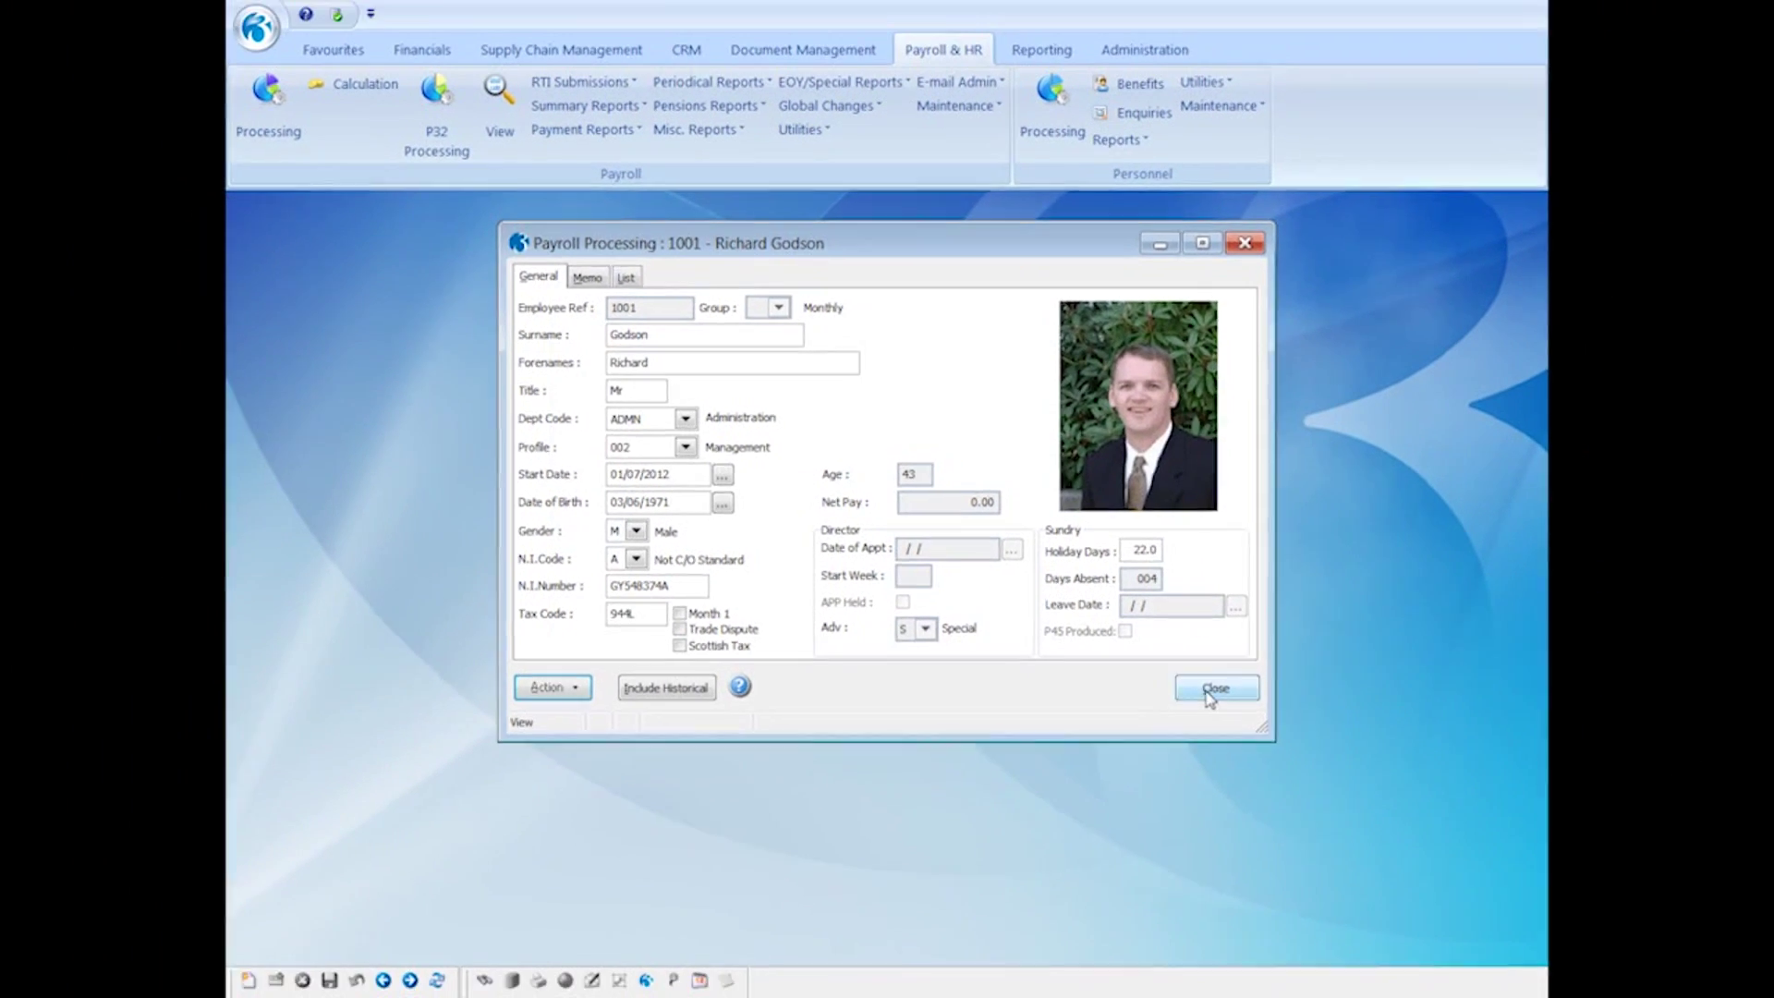
pyautogui.click(1213, 690)
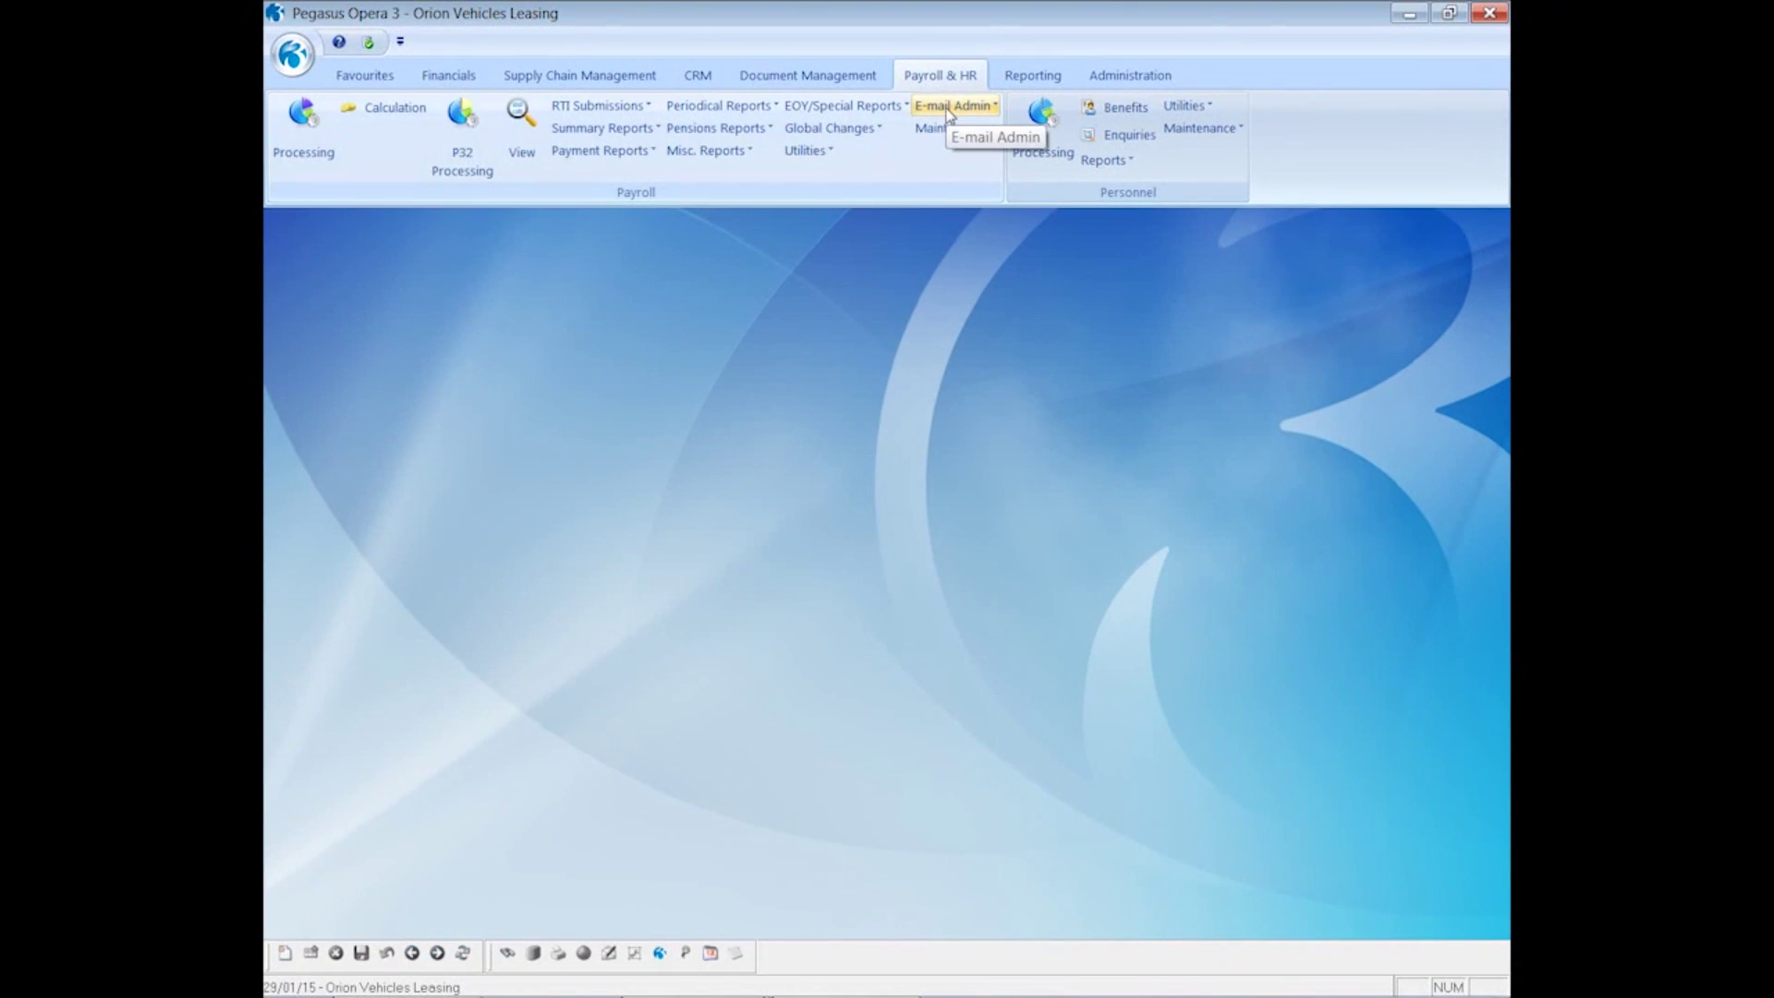
pyautogui.click(951, 107)
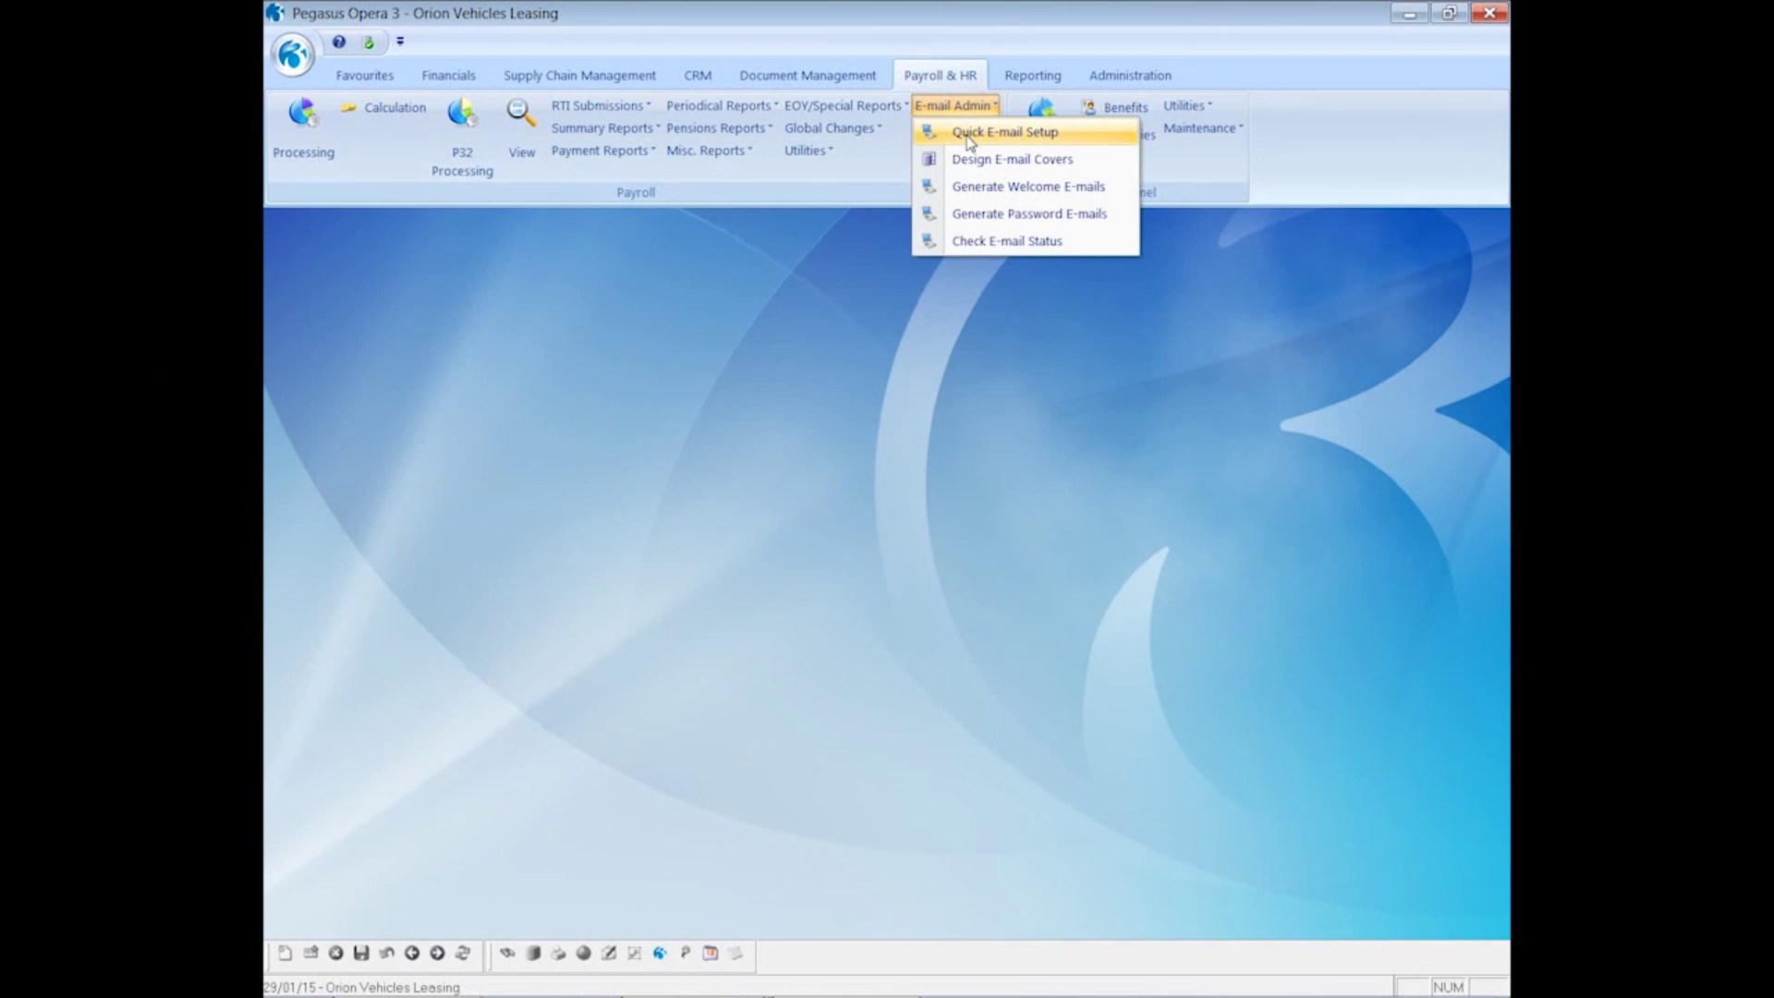
pyautogui.click(968, 135)
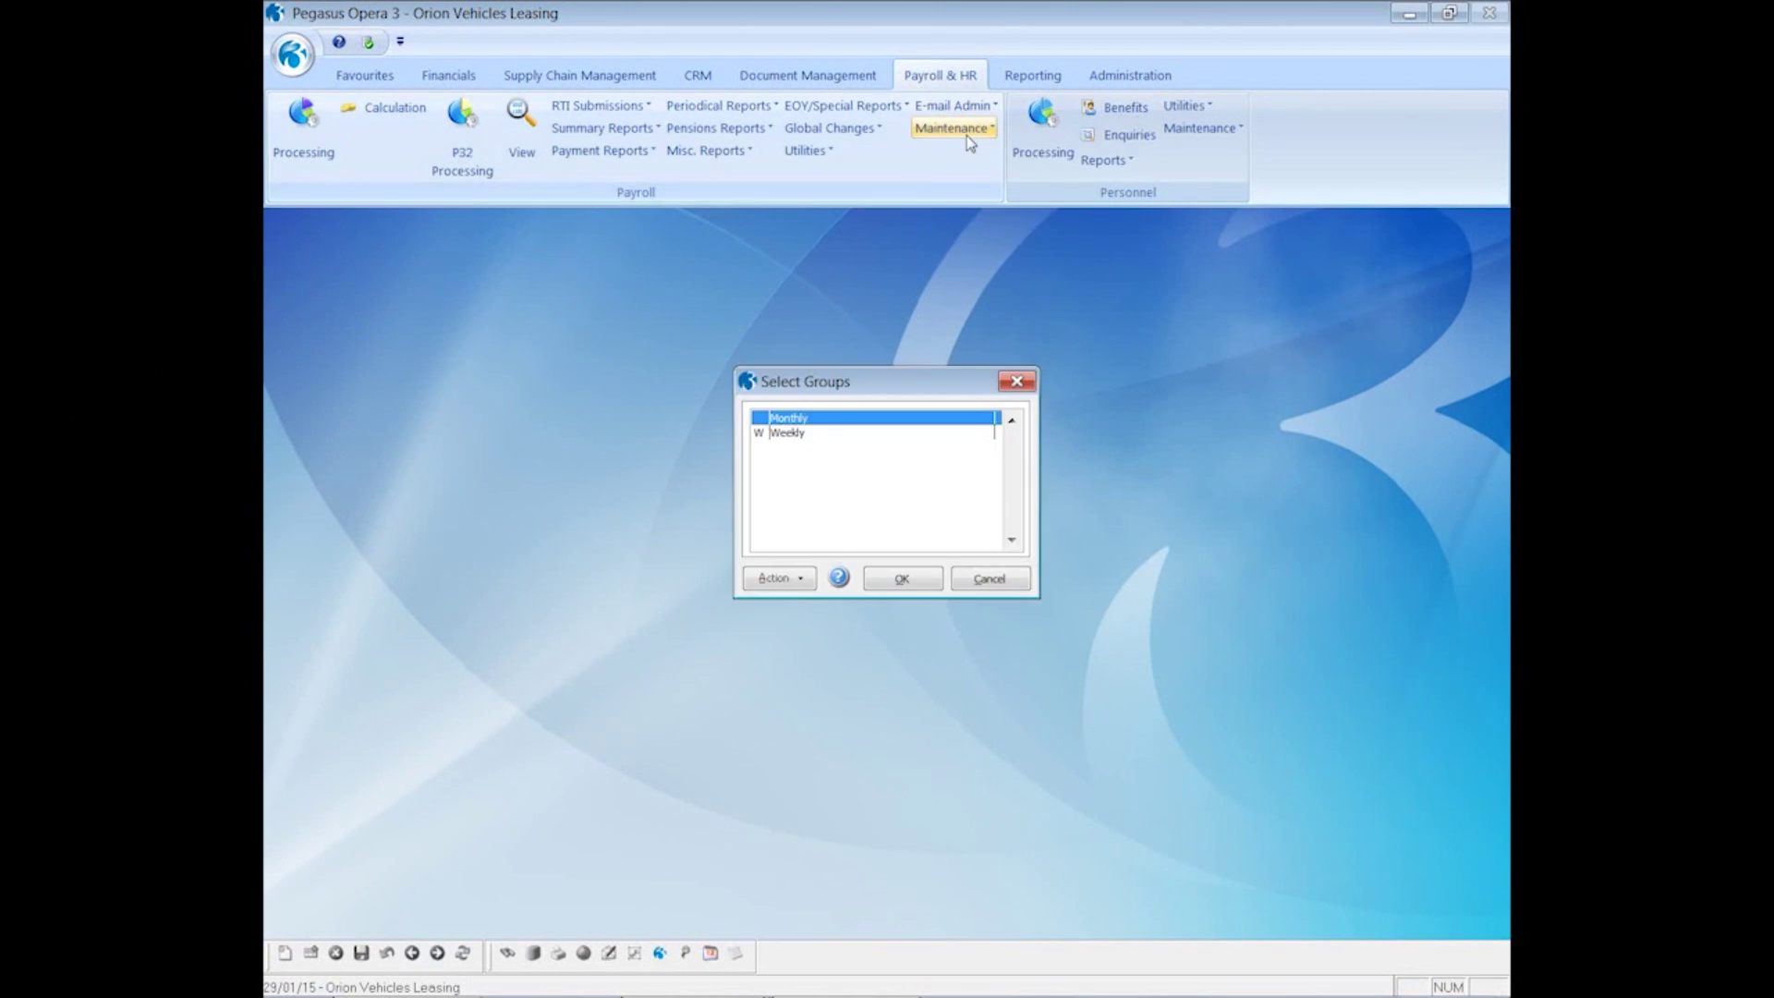
pyautogui.click(907, 435)
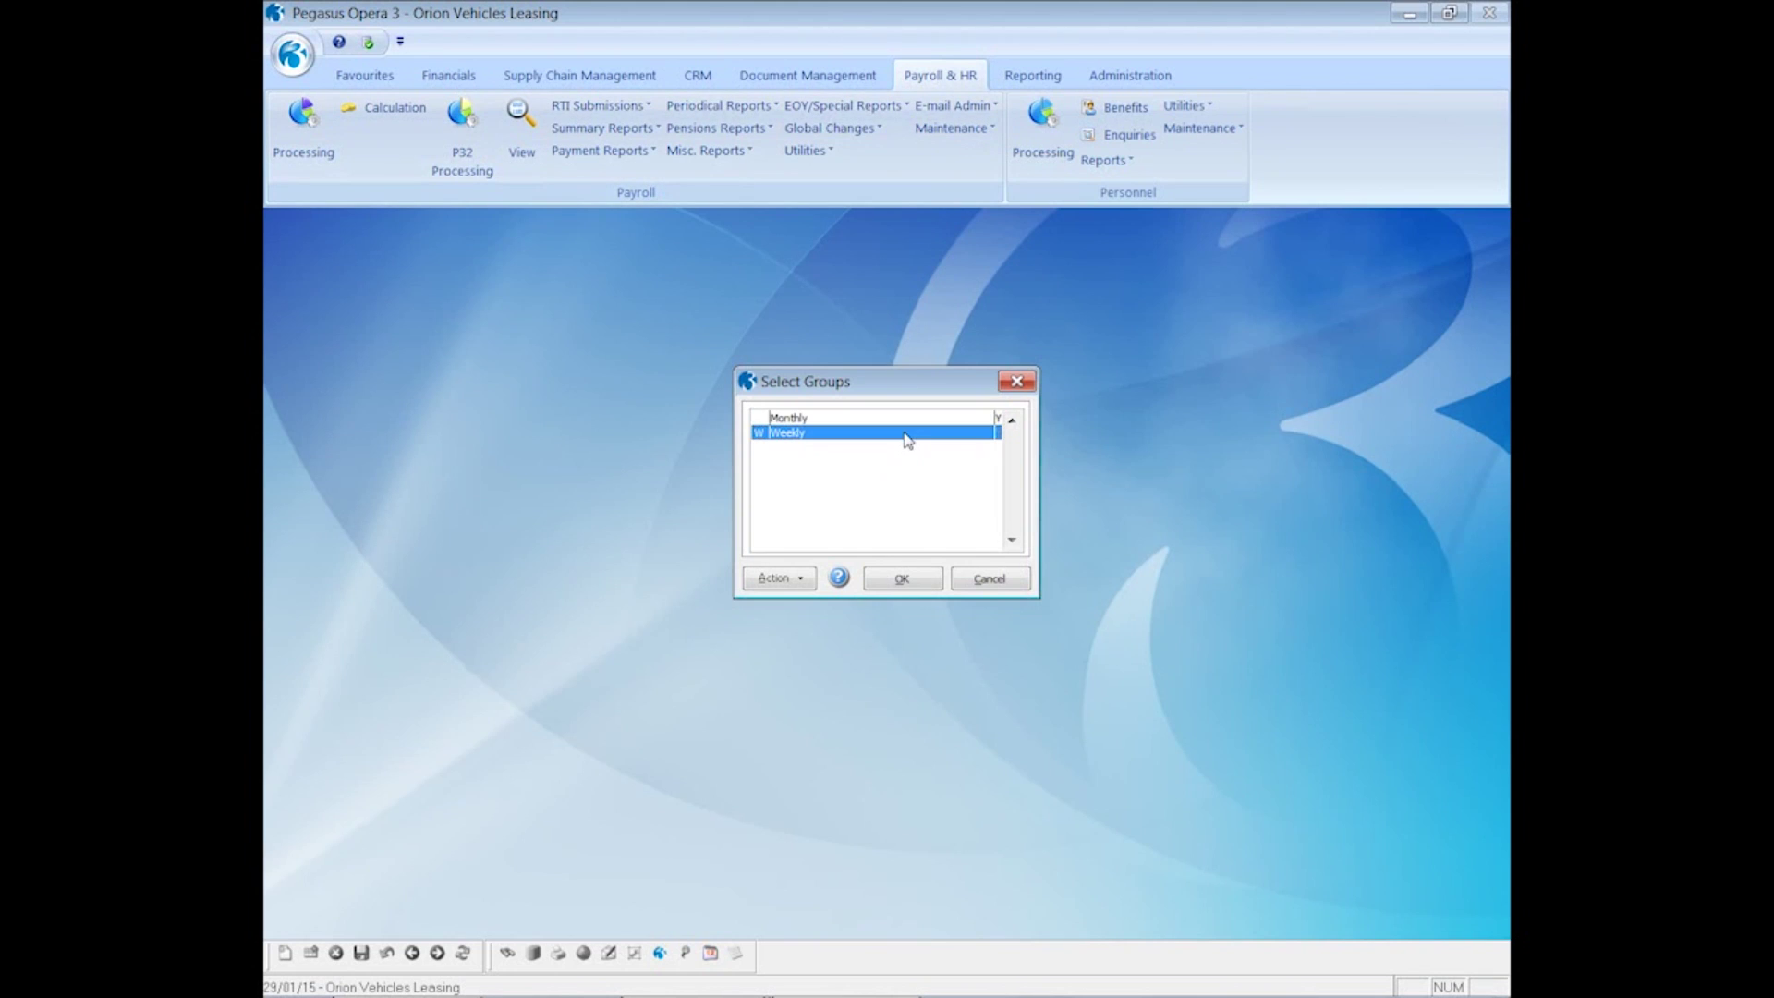
pyautogui.click(903, 579)
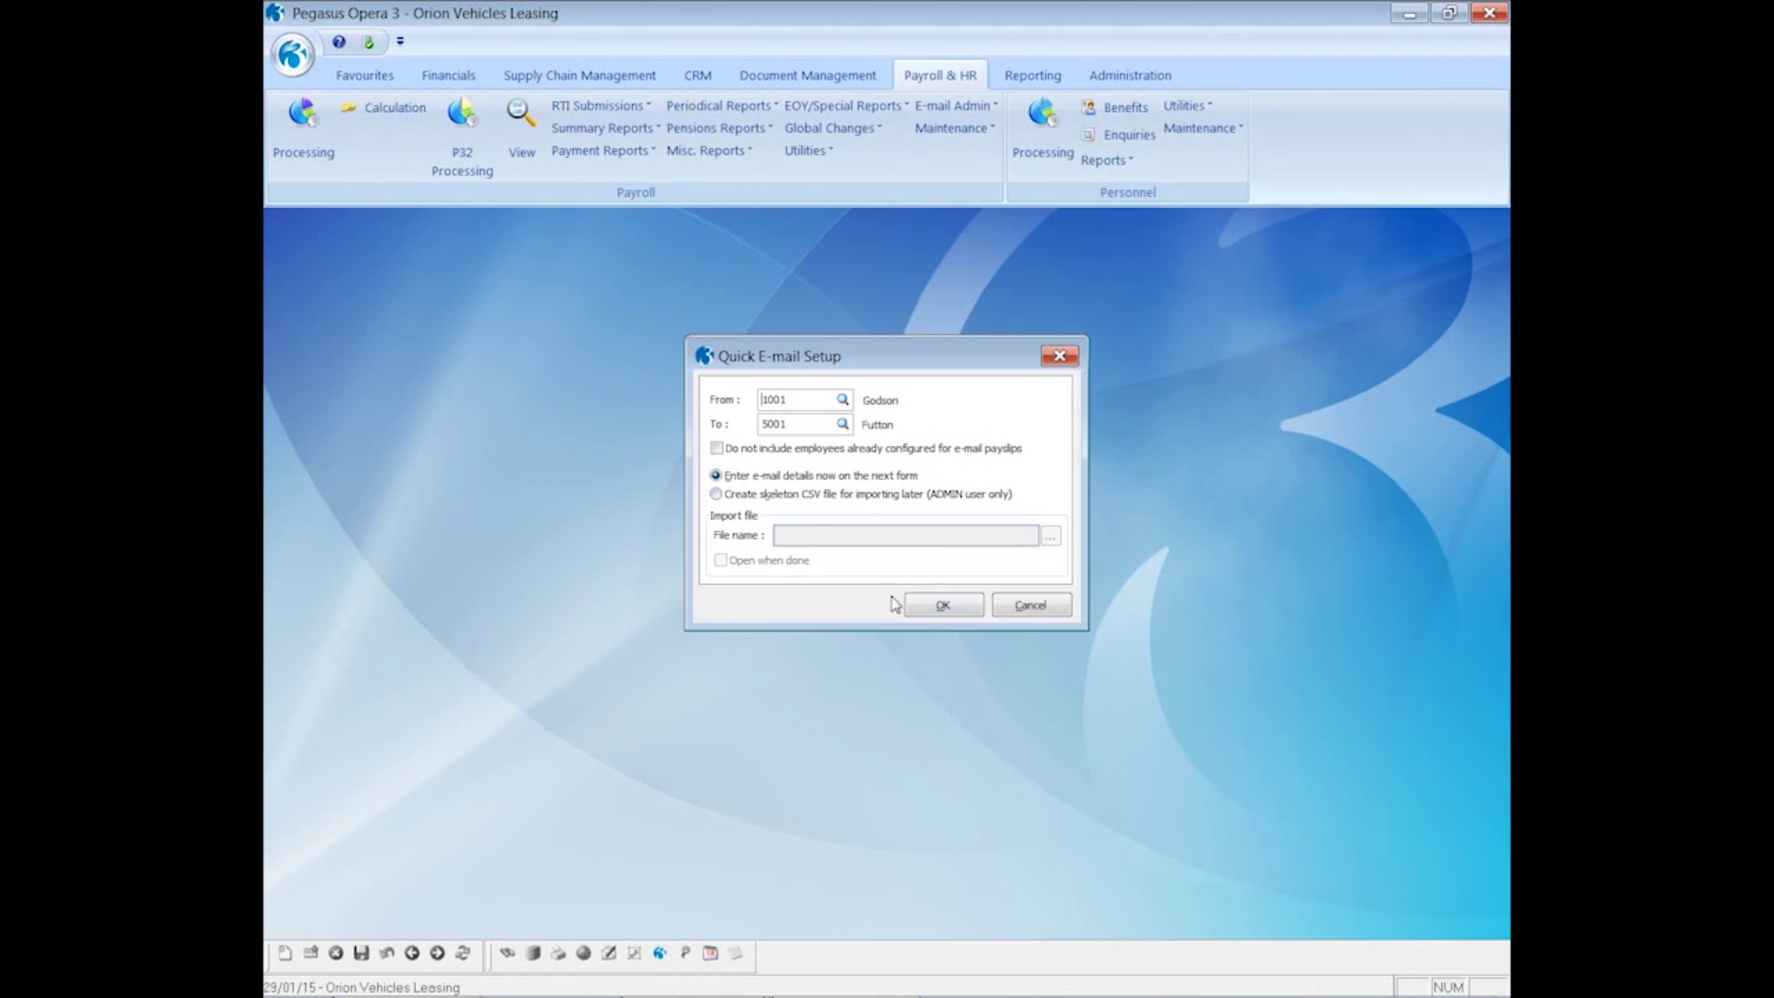
pyautogui.click(937, 613)
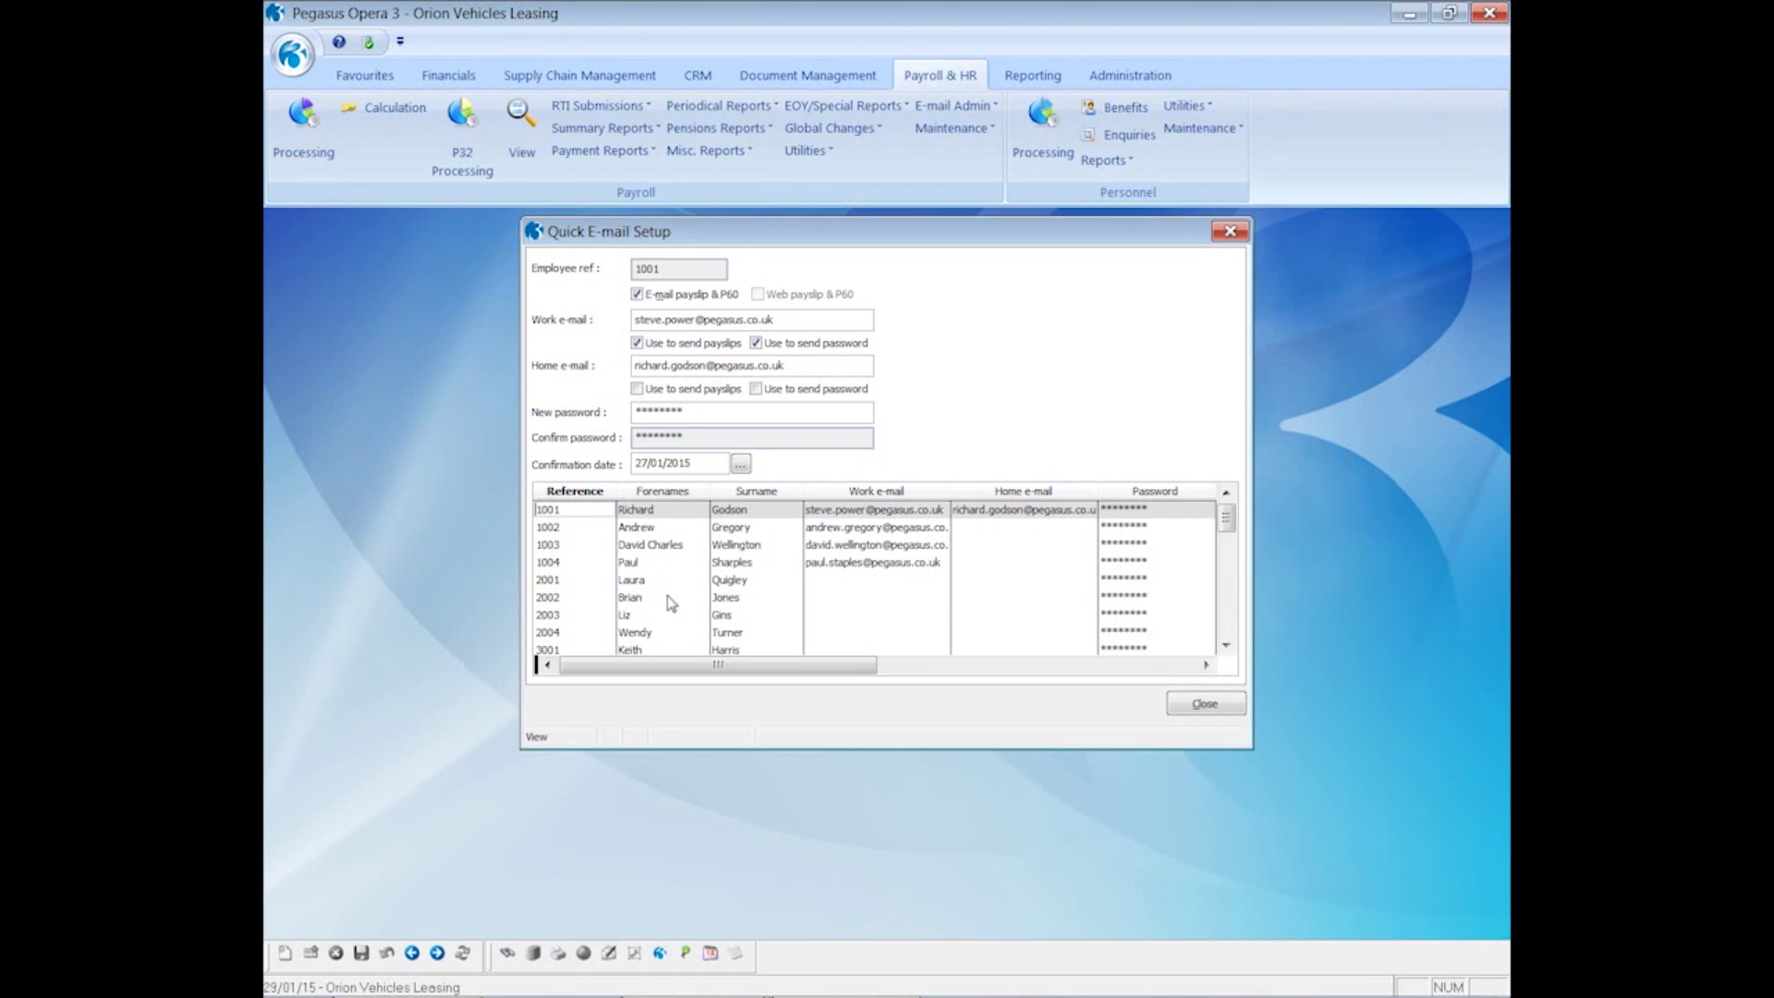
# - Enable E-mail payslip & P60 for the first employee lacking an address, entering their work e-mail and a new password
pyautogui.click(632, 582)
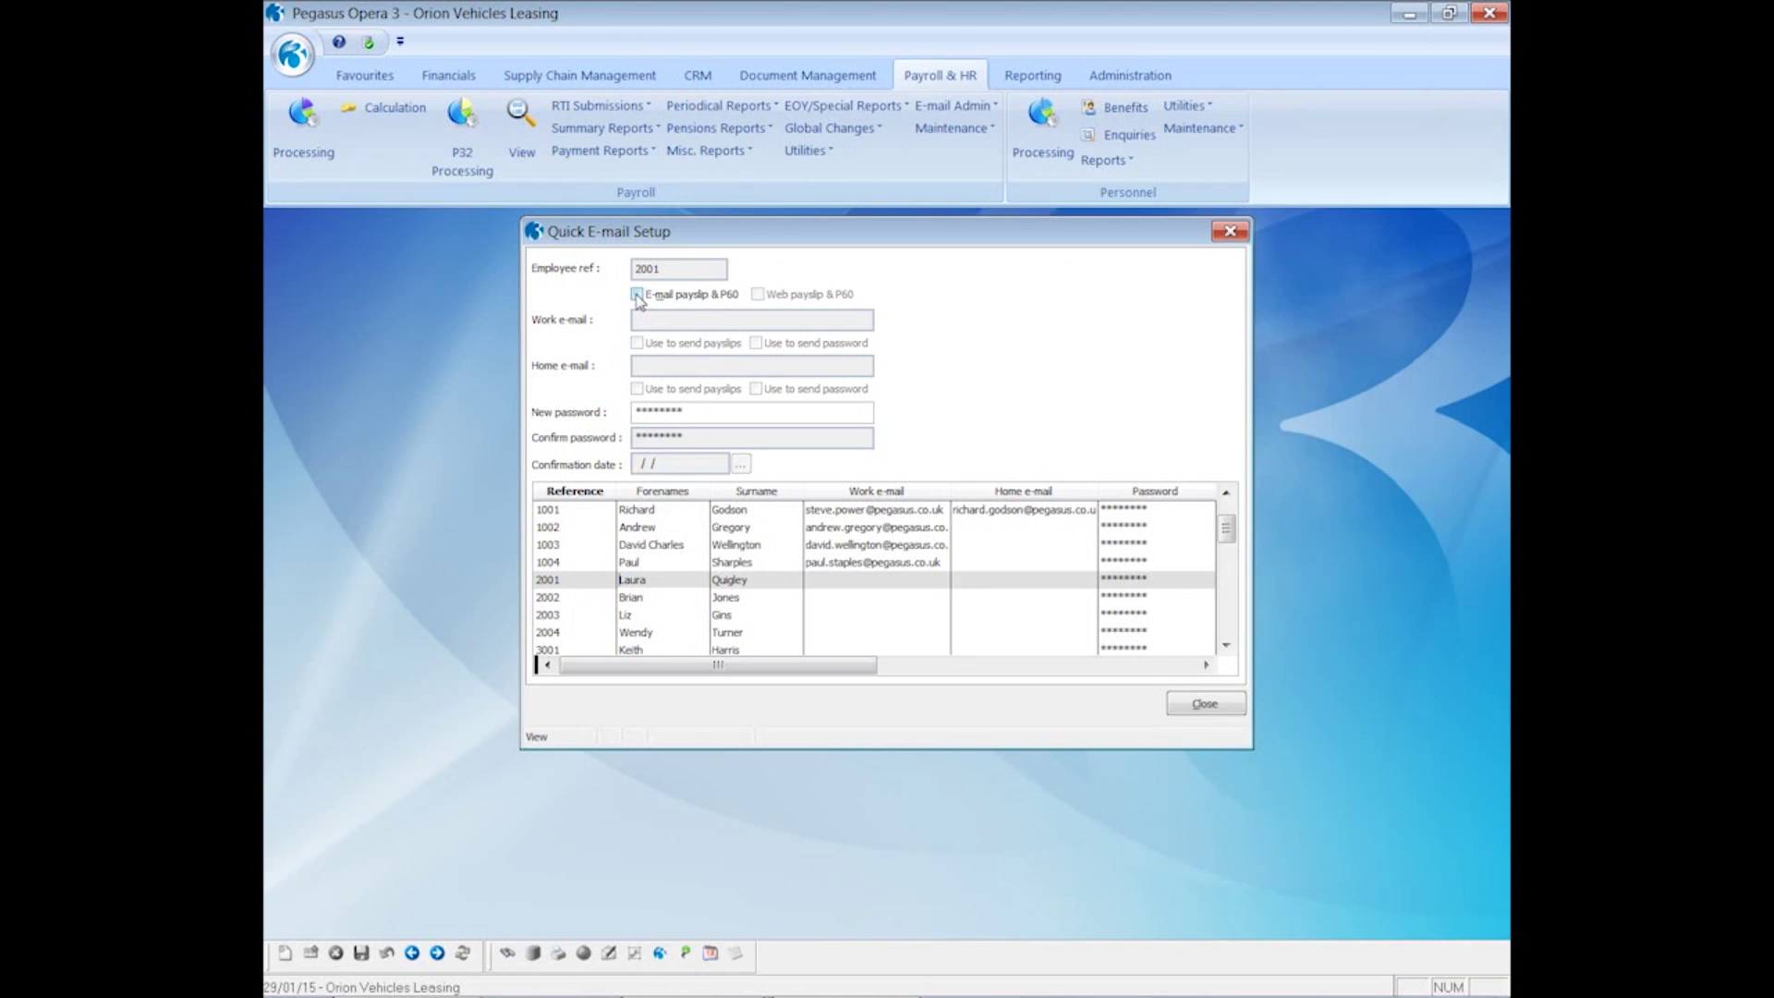
pyautogui.click(637, 295)
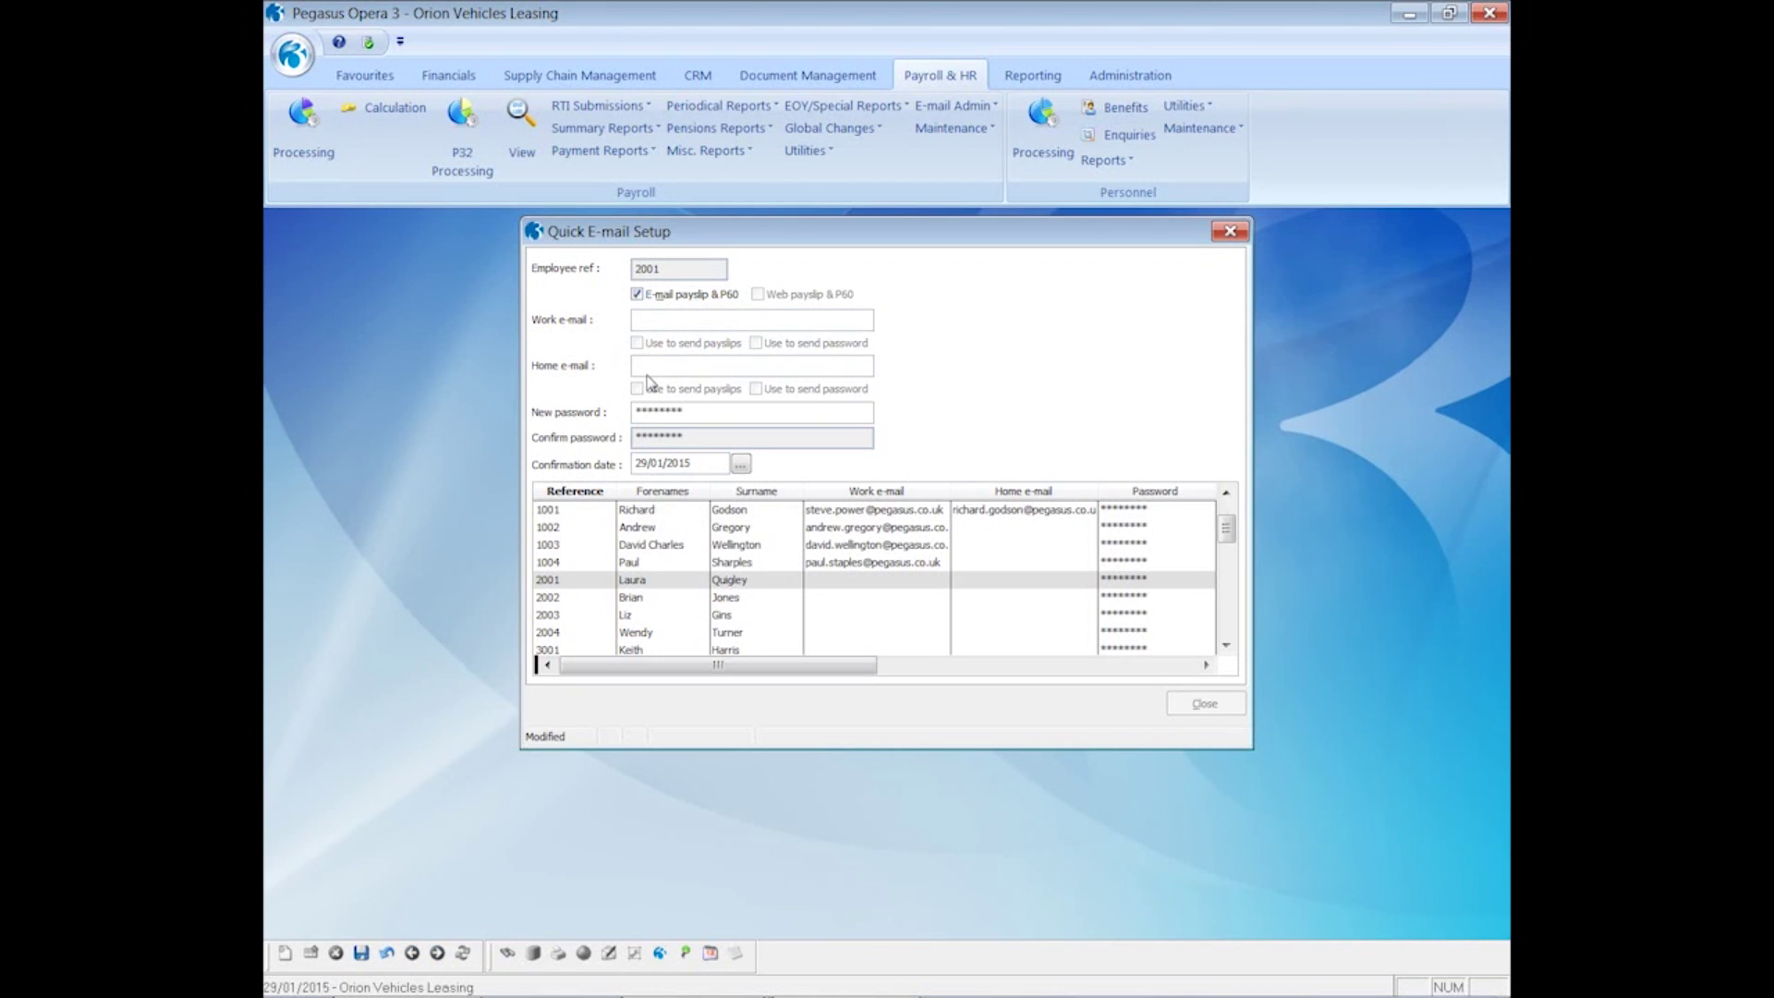
pyautogui.moveTo(693, 412); pyautogui.dragTo(629, 413)
pyautogui.write('pa')
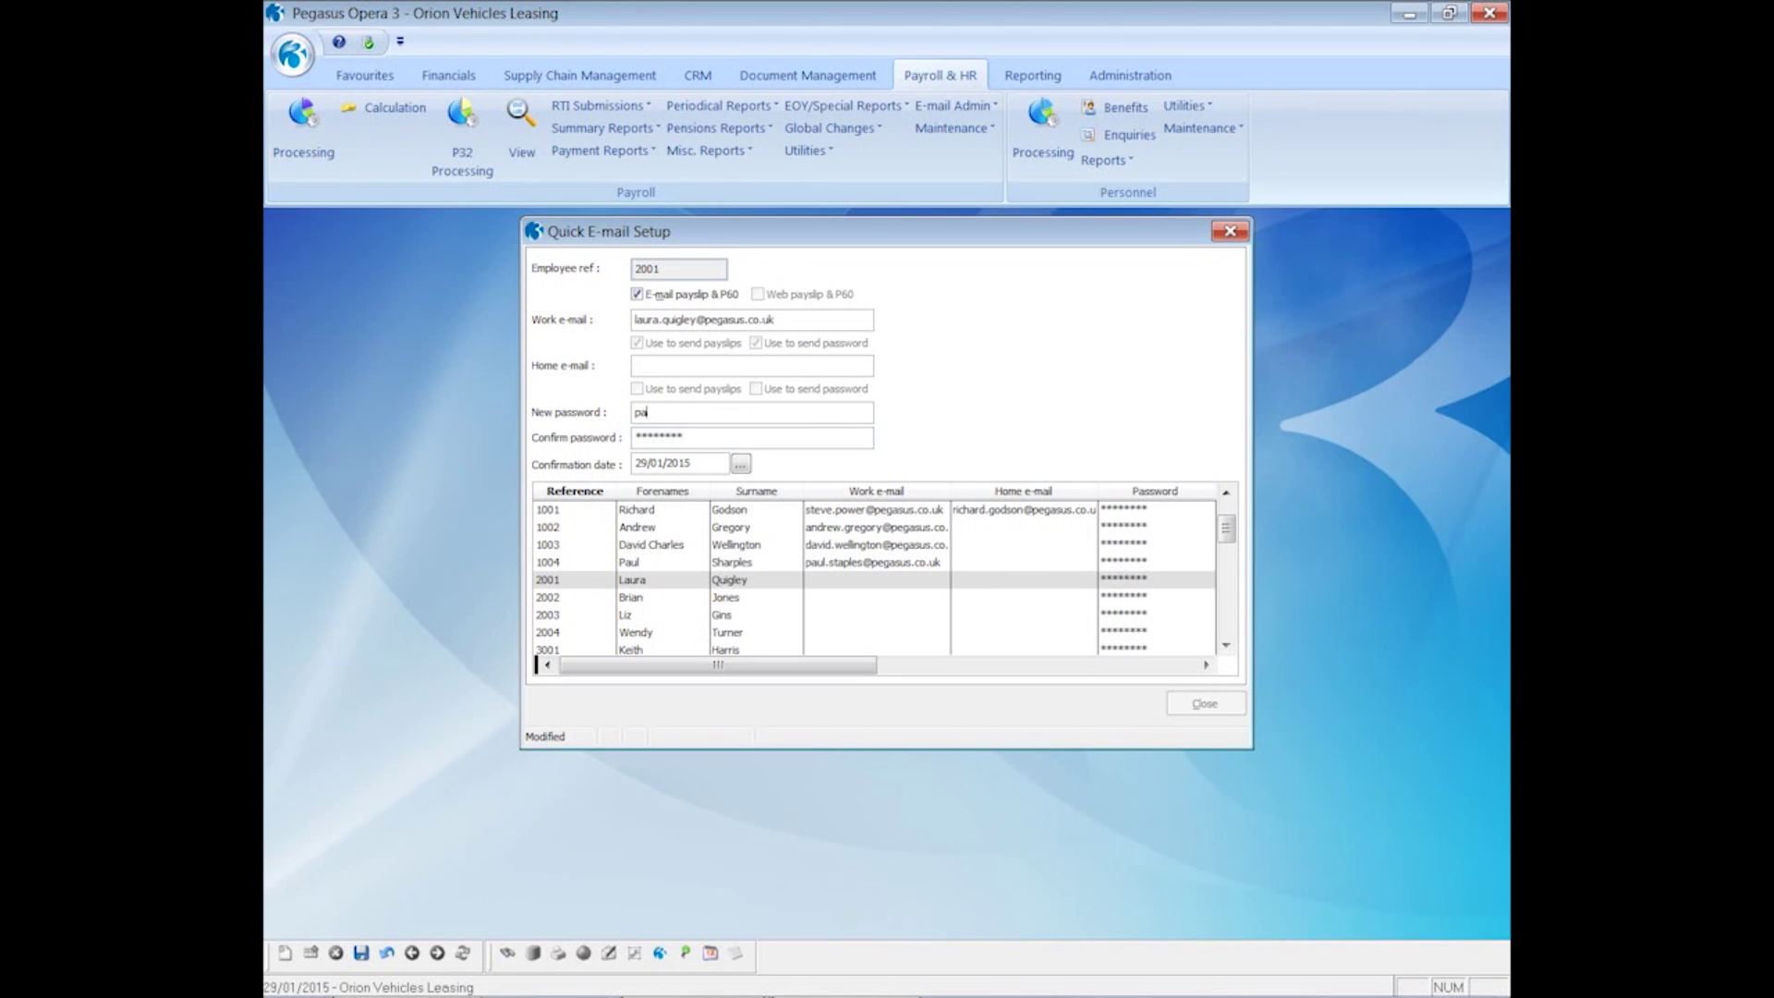
pyautogui.write('ssword2')
pyautogui.click(636, 437)
pyautogui.write('password2')
pyautogui.click(361, 953)
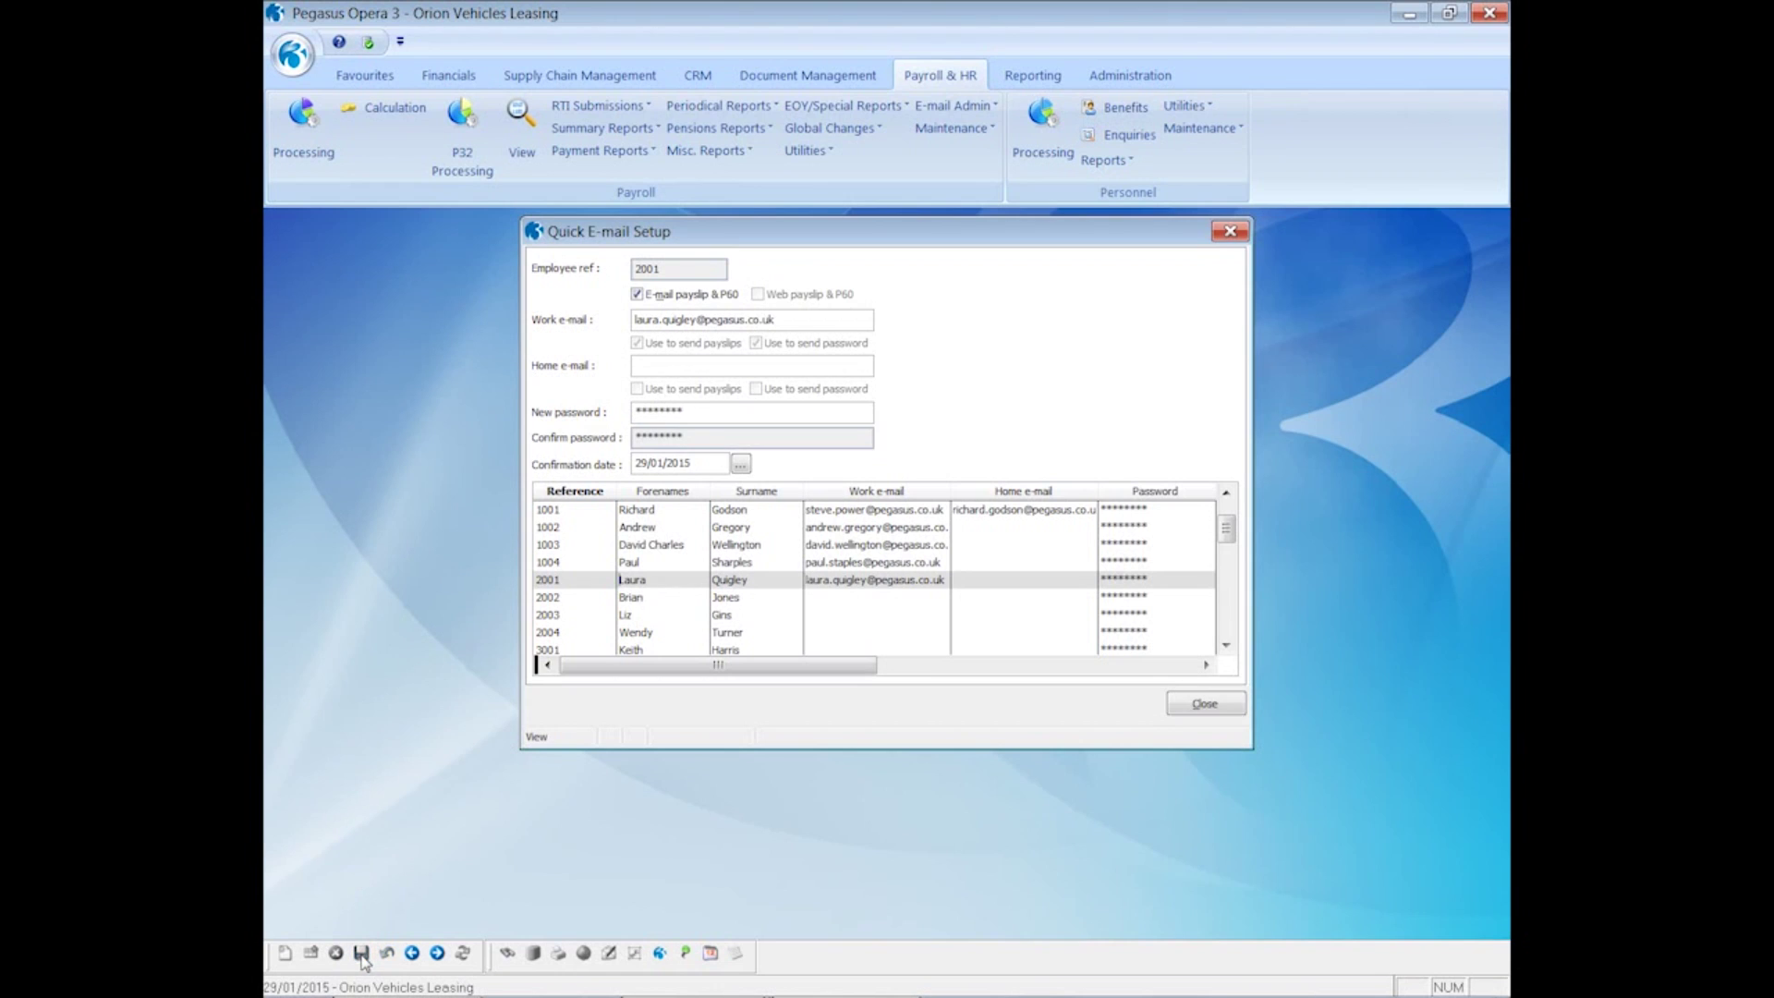
pyautogui.click(628, 599)
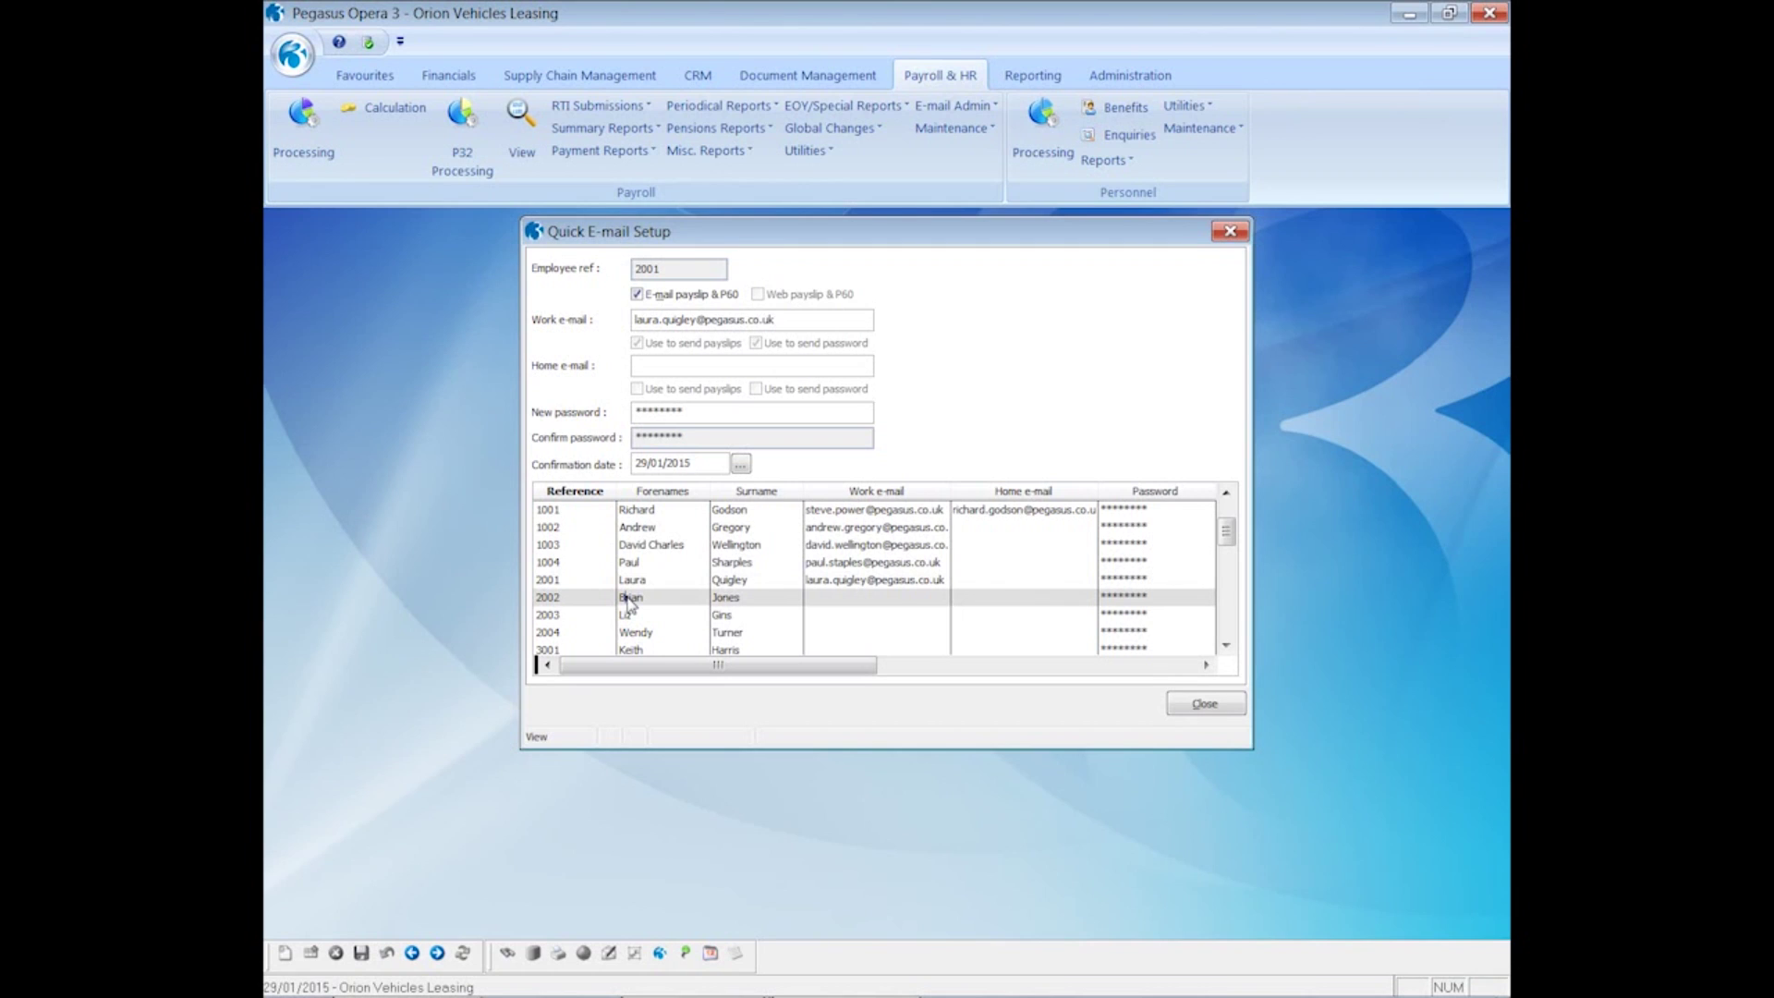
pyautogui.click(628, 599)
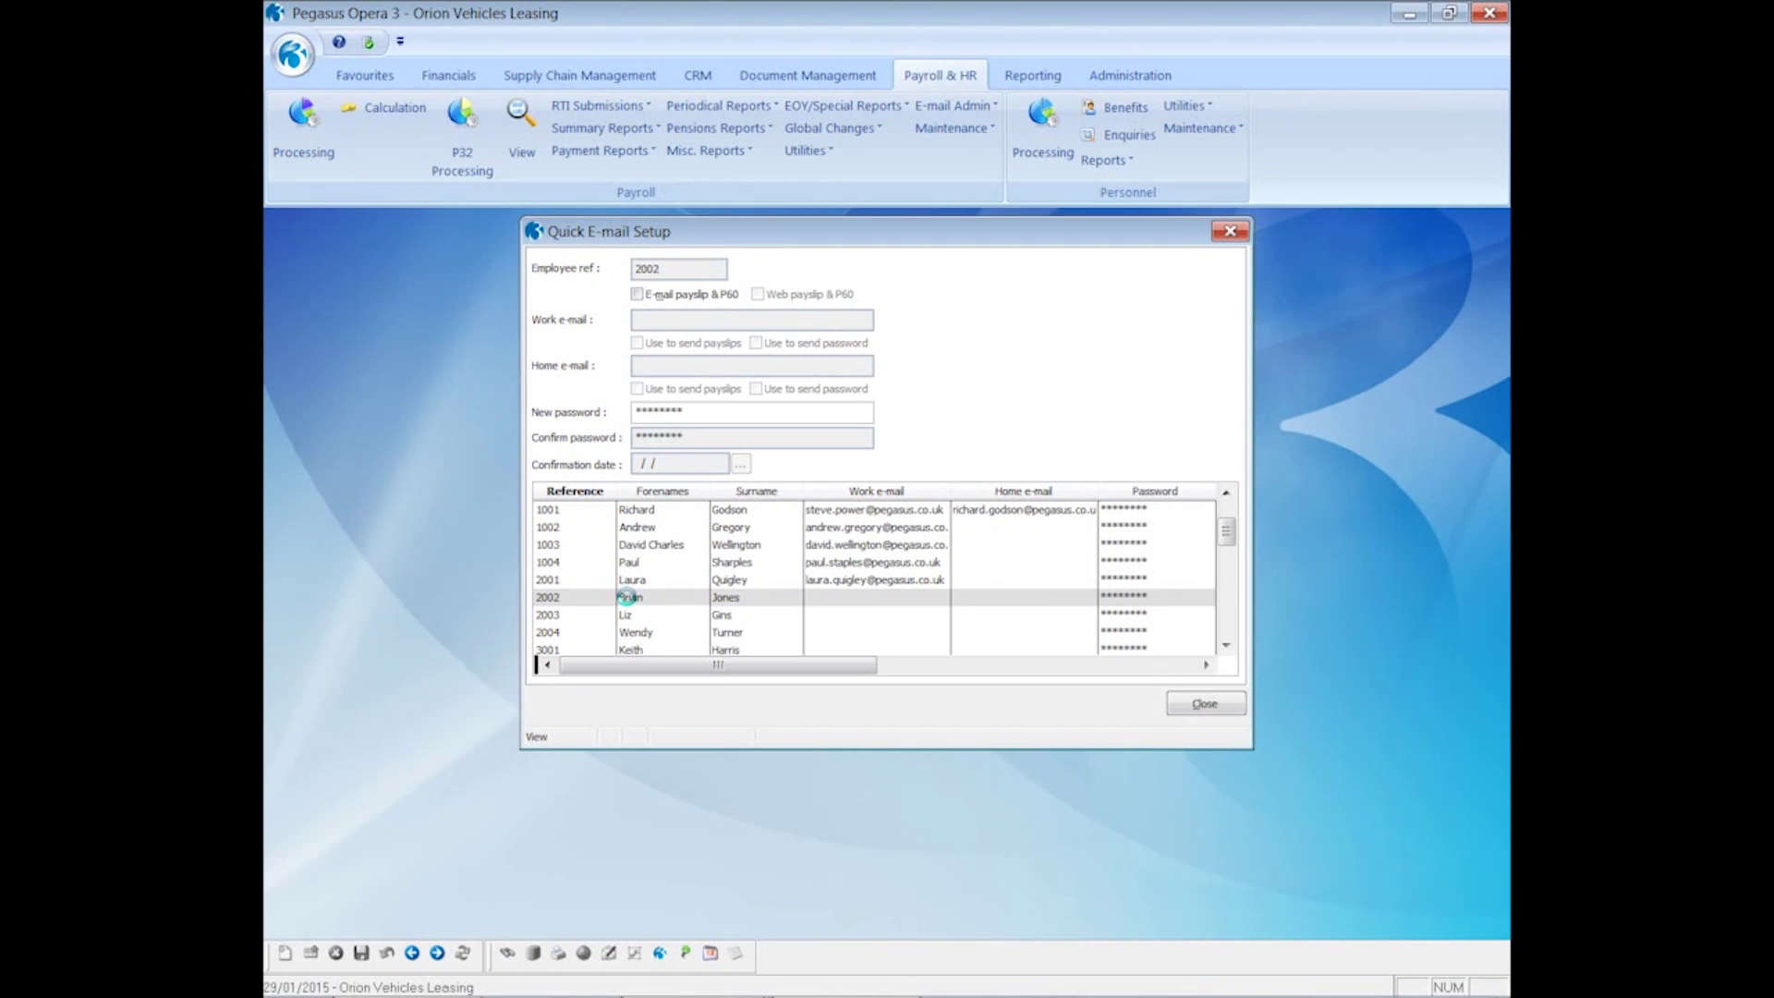
# - Reopen Quick E-mail Setup for employees 1001–3022 and create a skeleton CSV, opening when done
pyautogui.click(1199, 704)
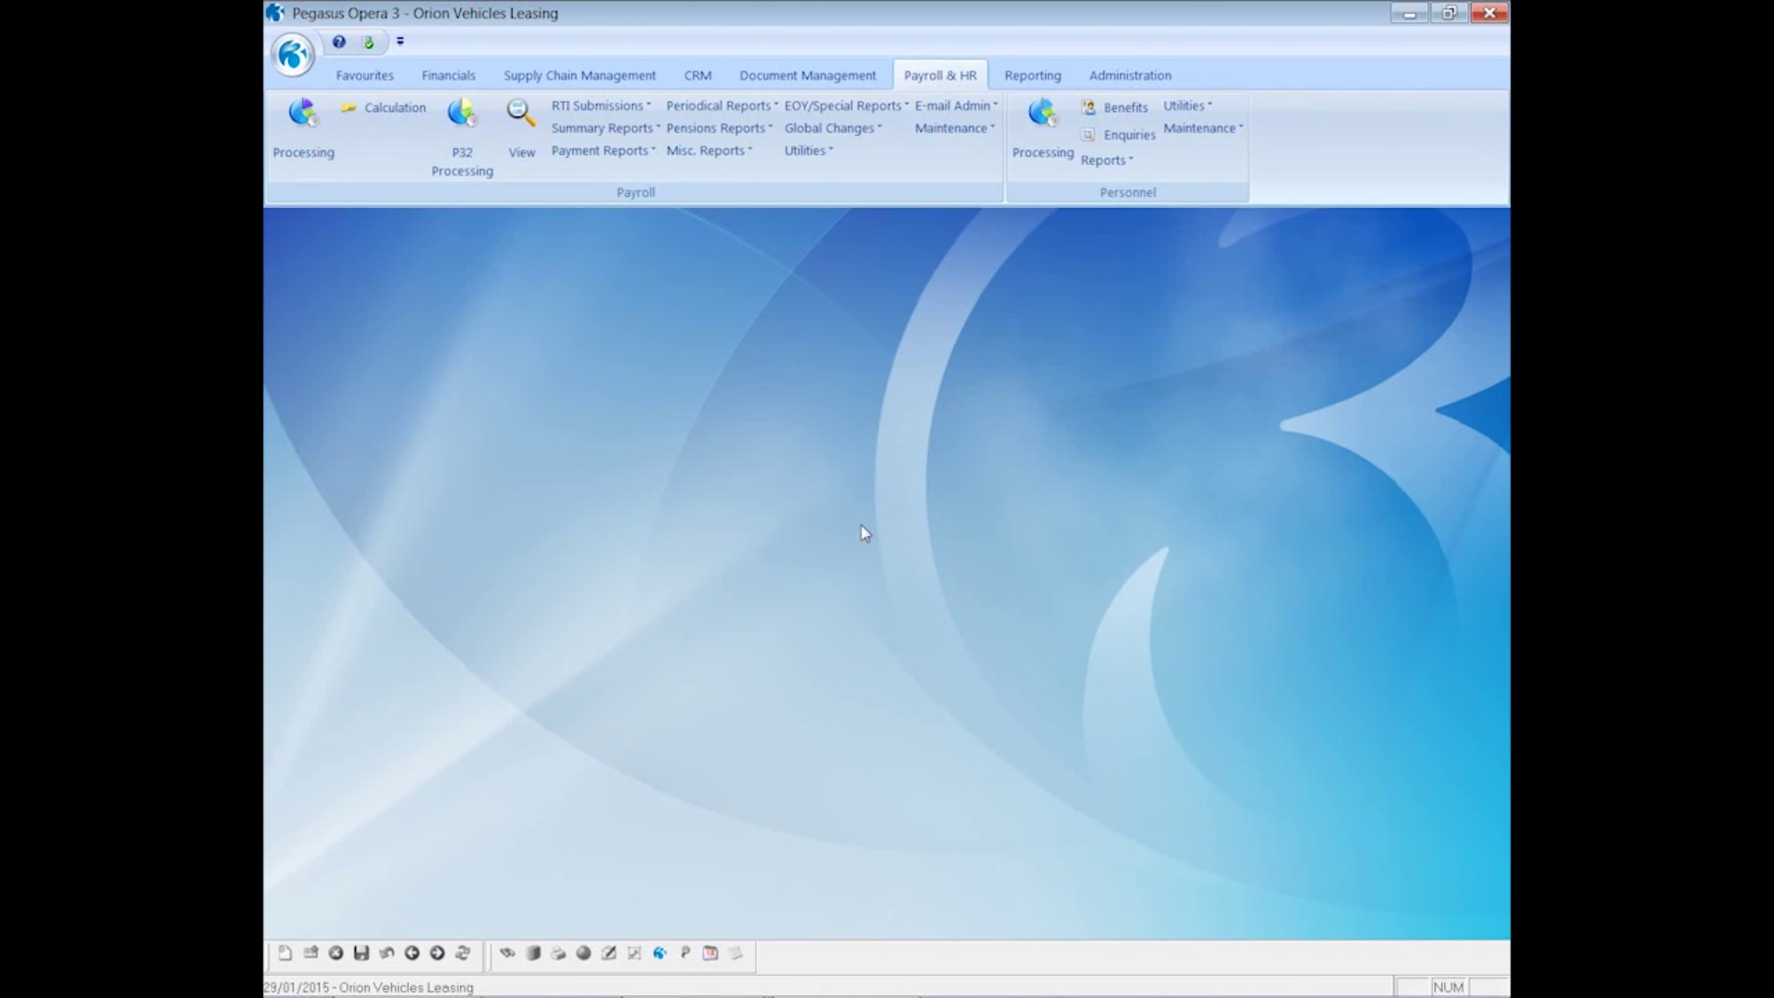
pyautogui.click(950, 108)
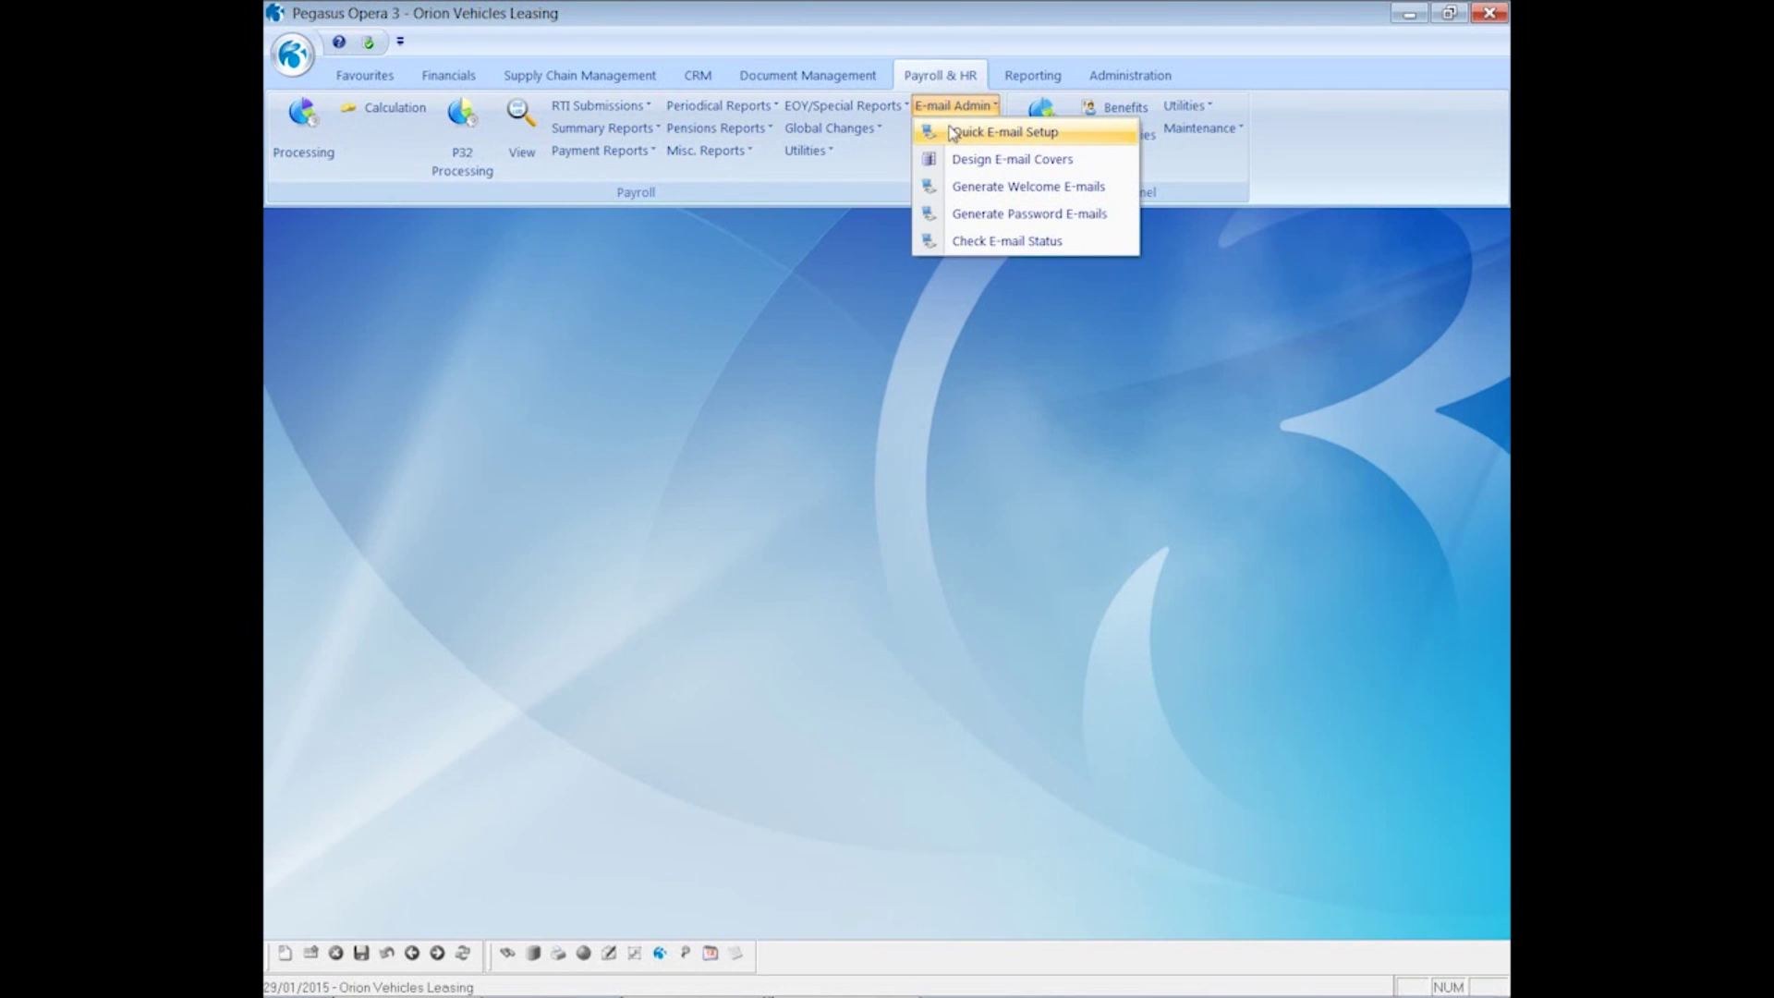
pyautogui.click(966, 139)
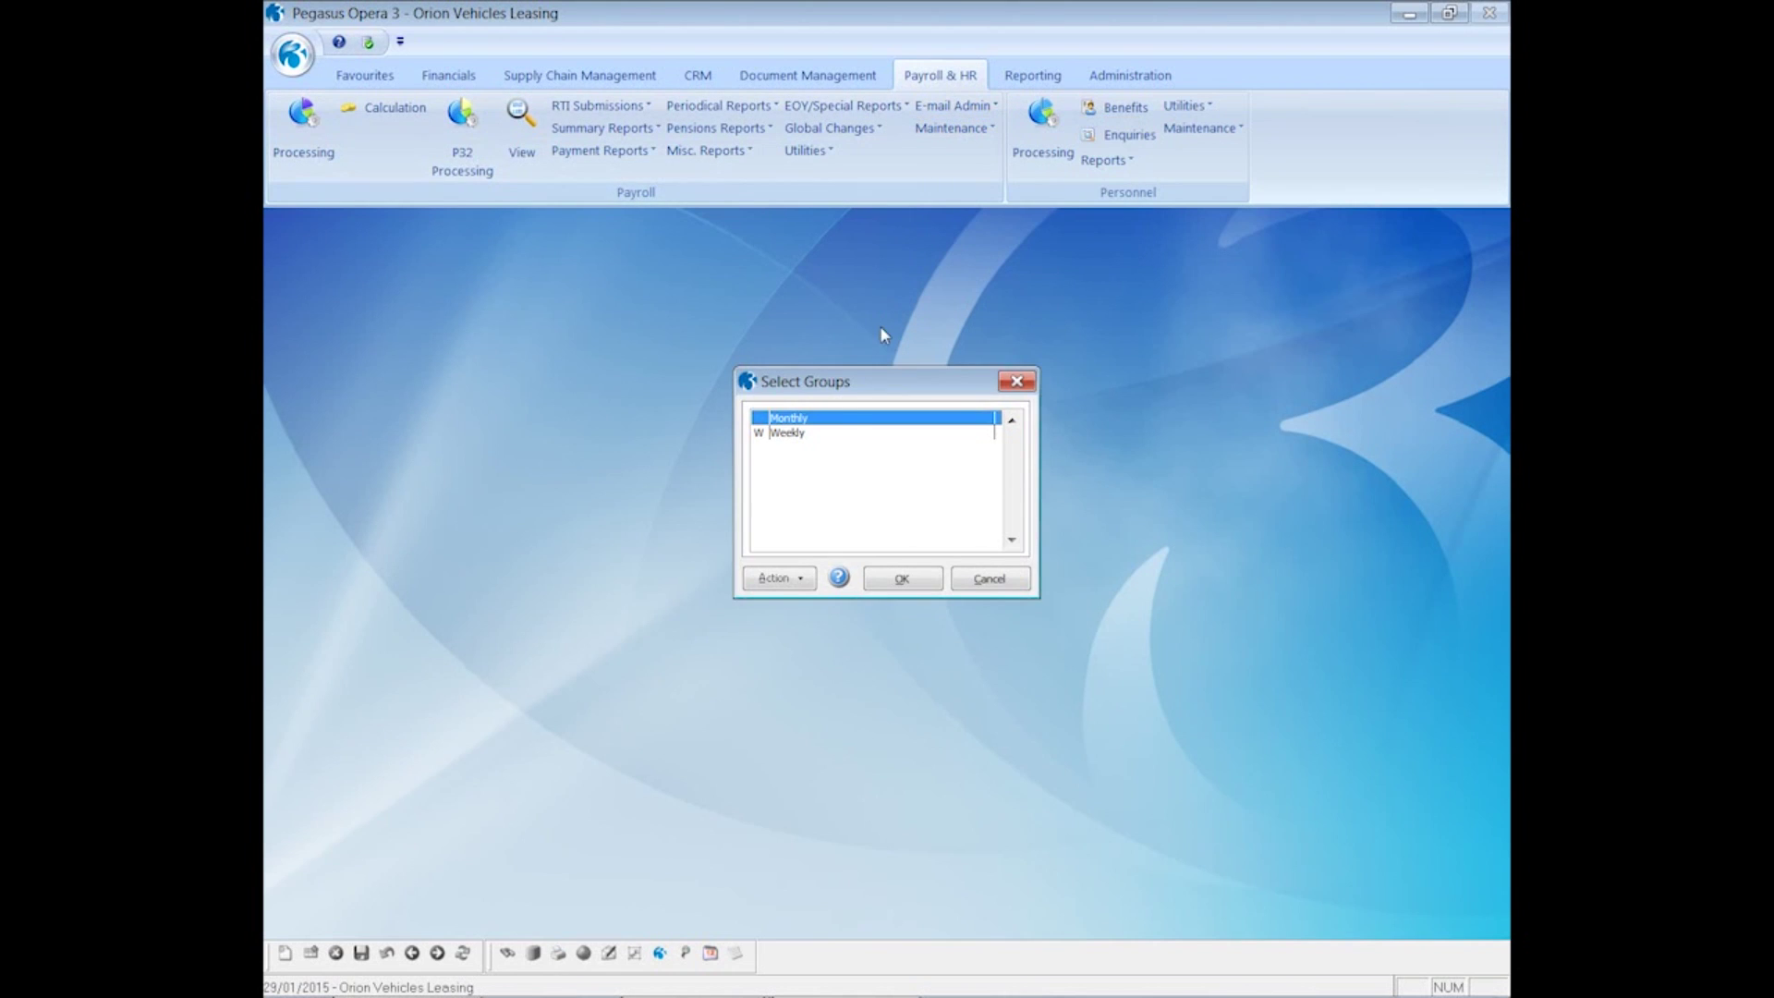
pyautogui.click(888, 580)
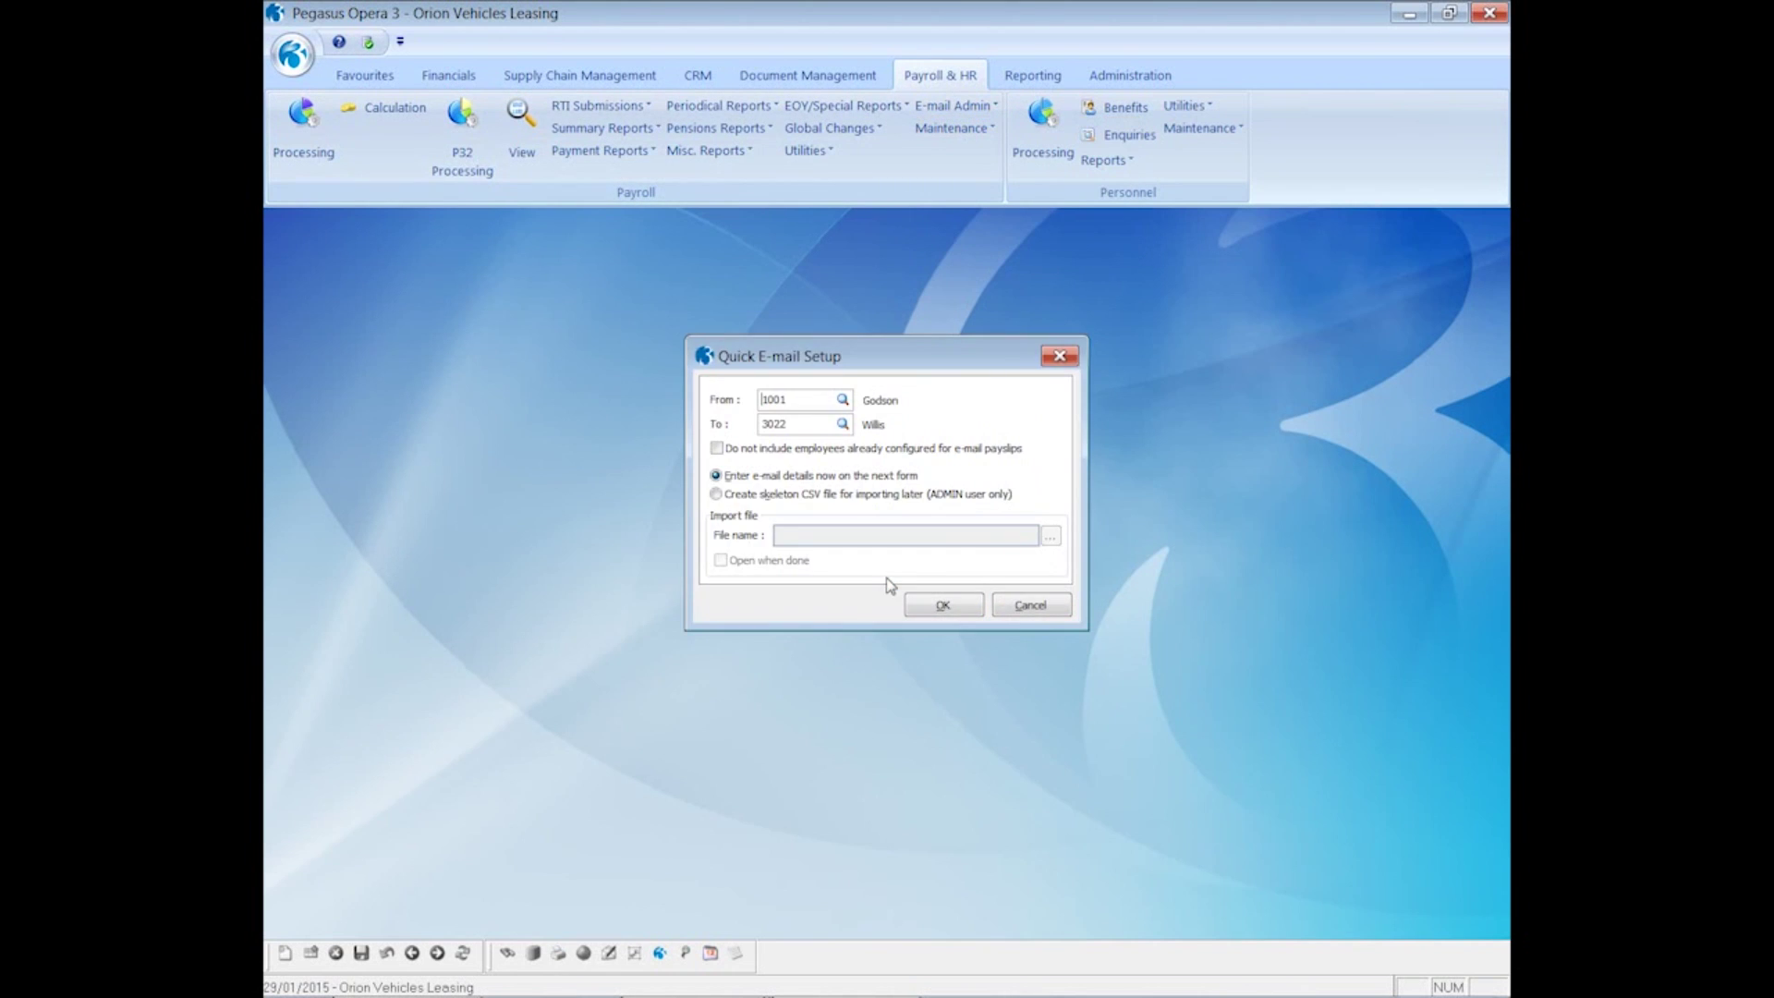
pyautogui.click(747, 500)
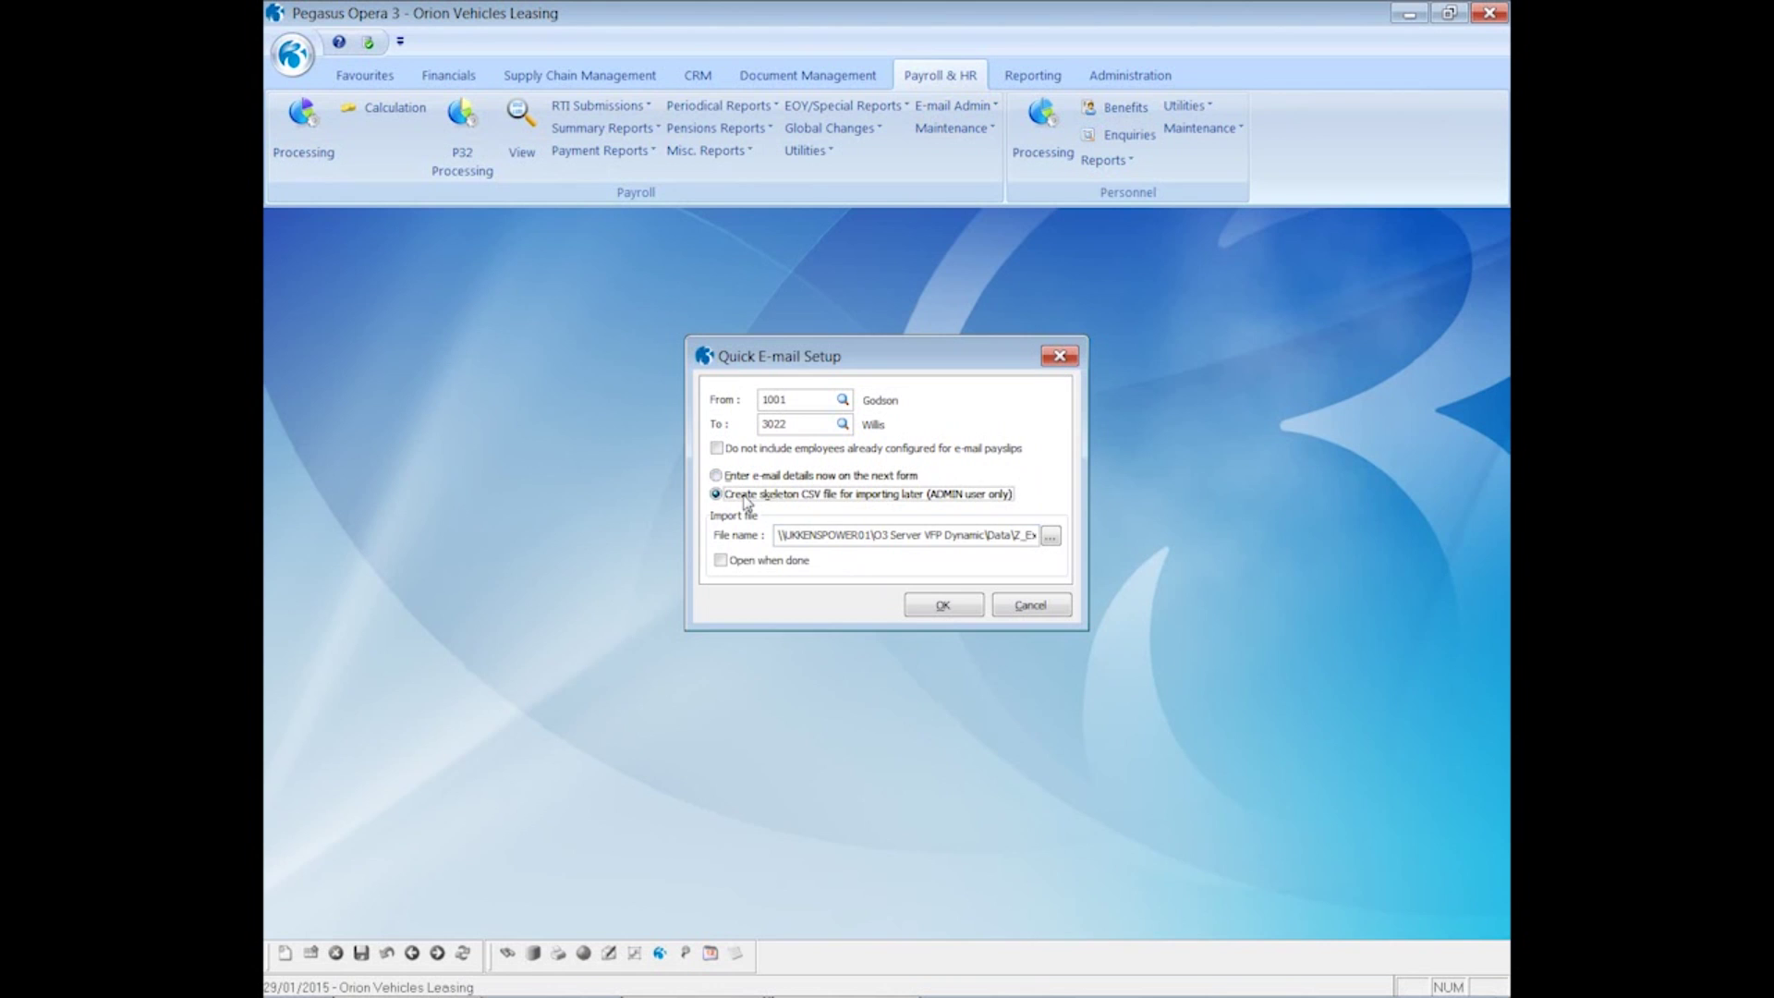
pyautogui.click(722, 561)
pyautogui.click(938, 606)
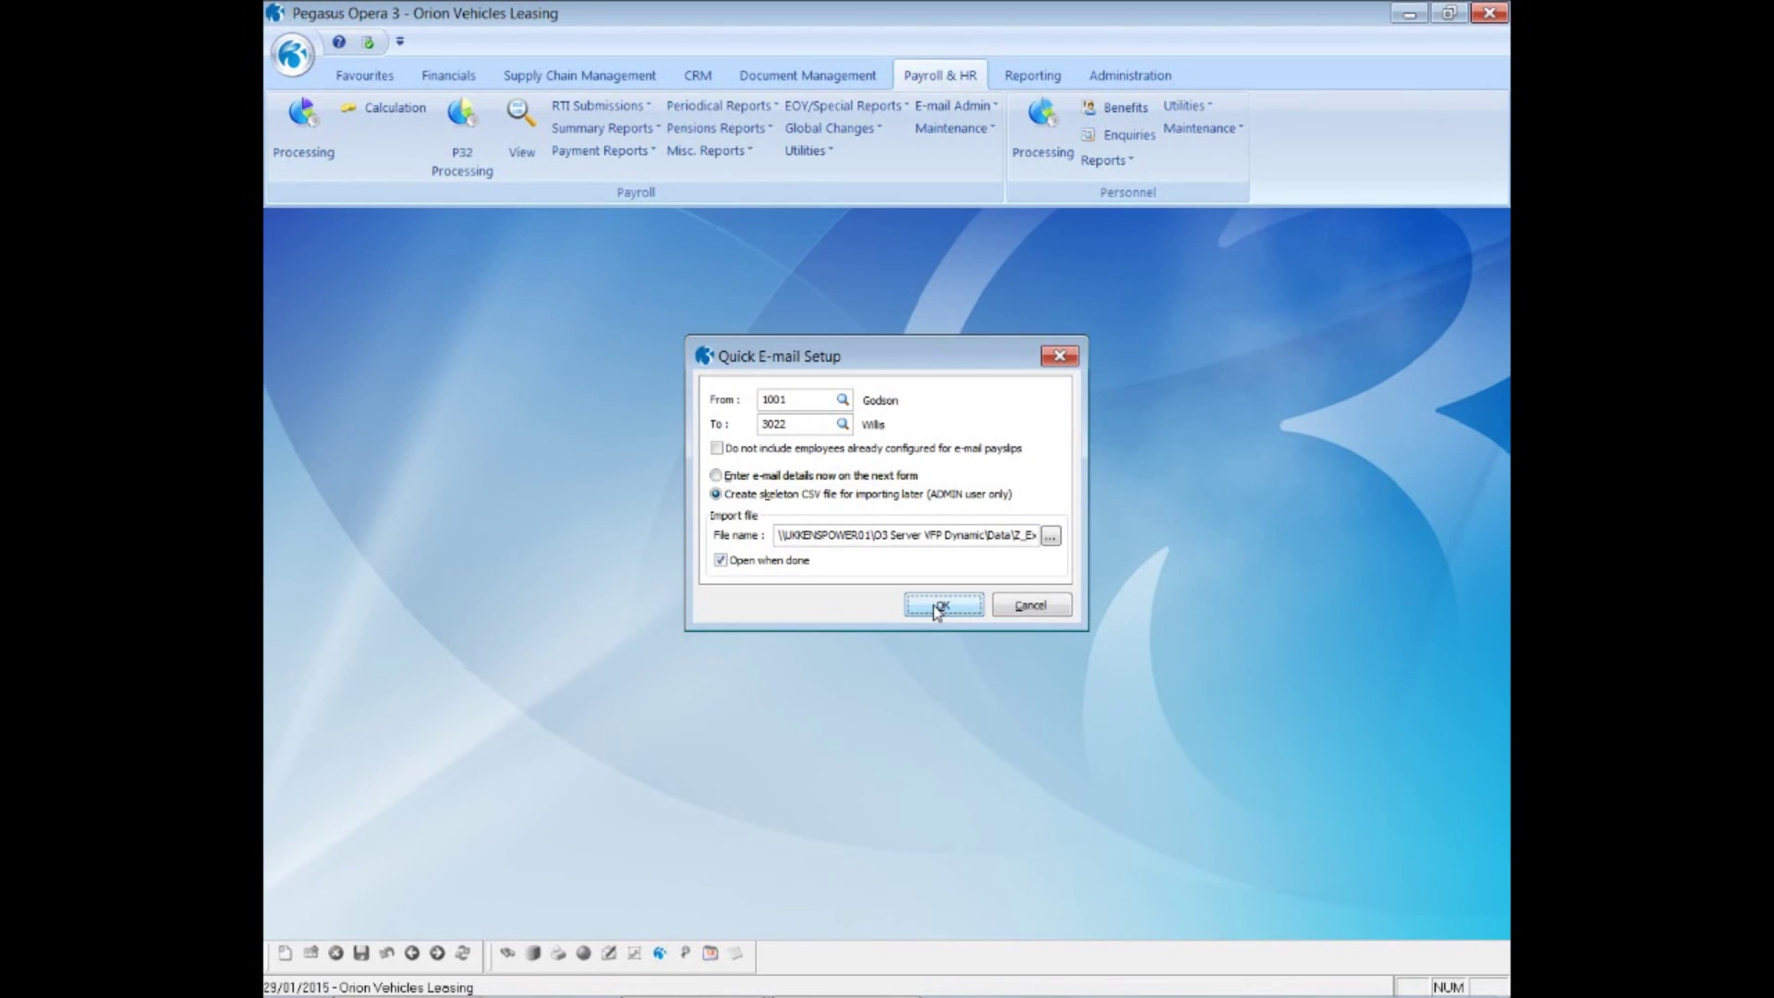
# - Widen columns C and E of the generated contacts CSV to show surnames and e-mails
pyautogui.click(1070, 626)
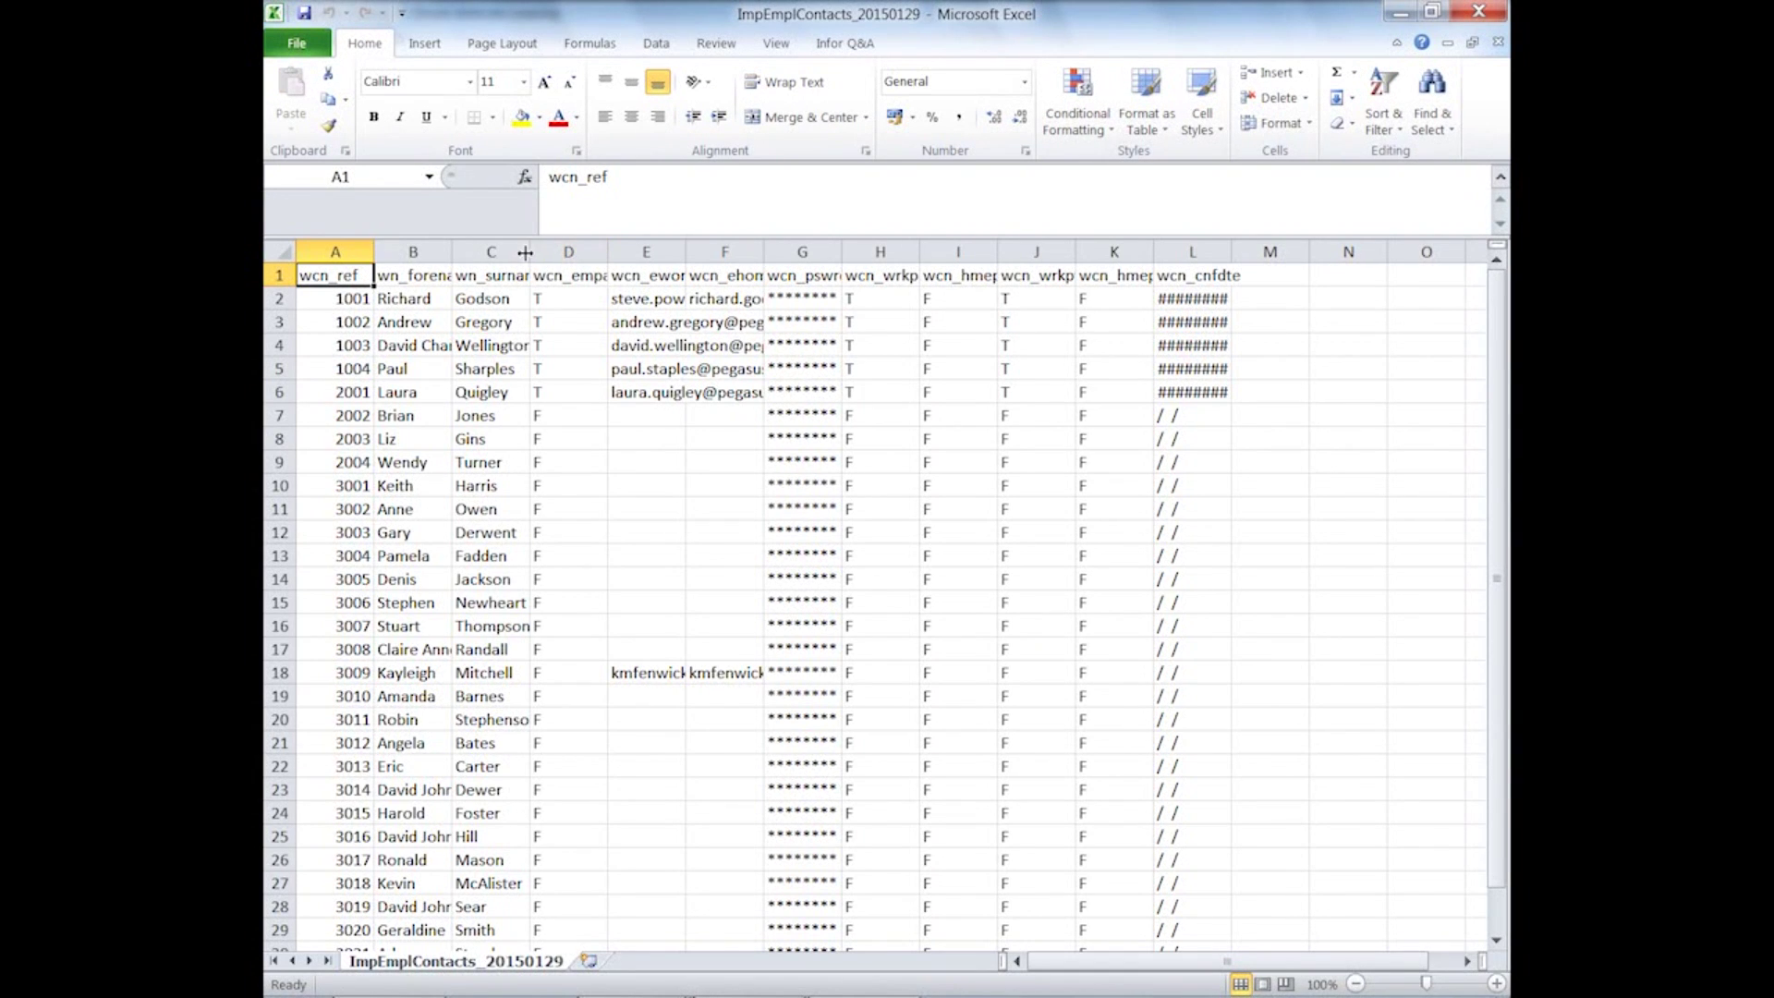
pyautogui.moveTo(525, 253); pyautogui.dragTo(606, 252)
pyautogui.moveTo(763, 252); pyautogui.dragTo(1214, 251)
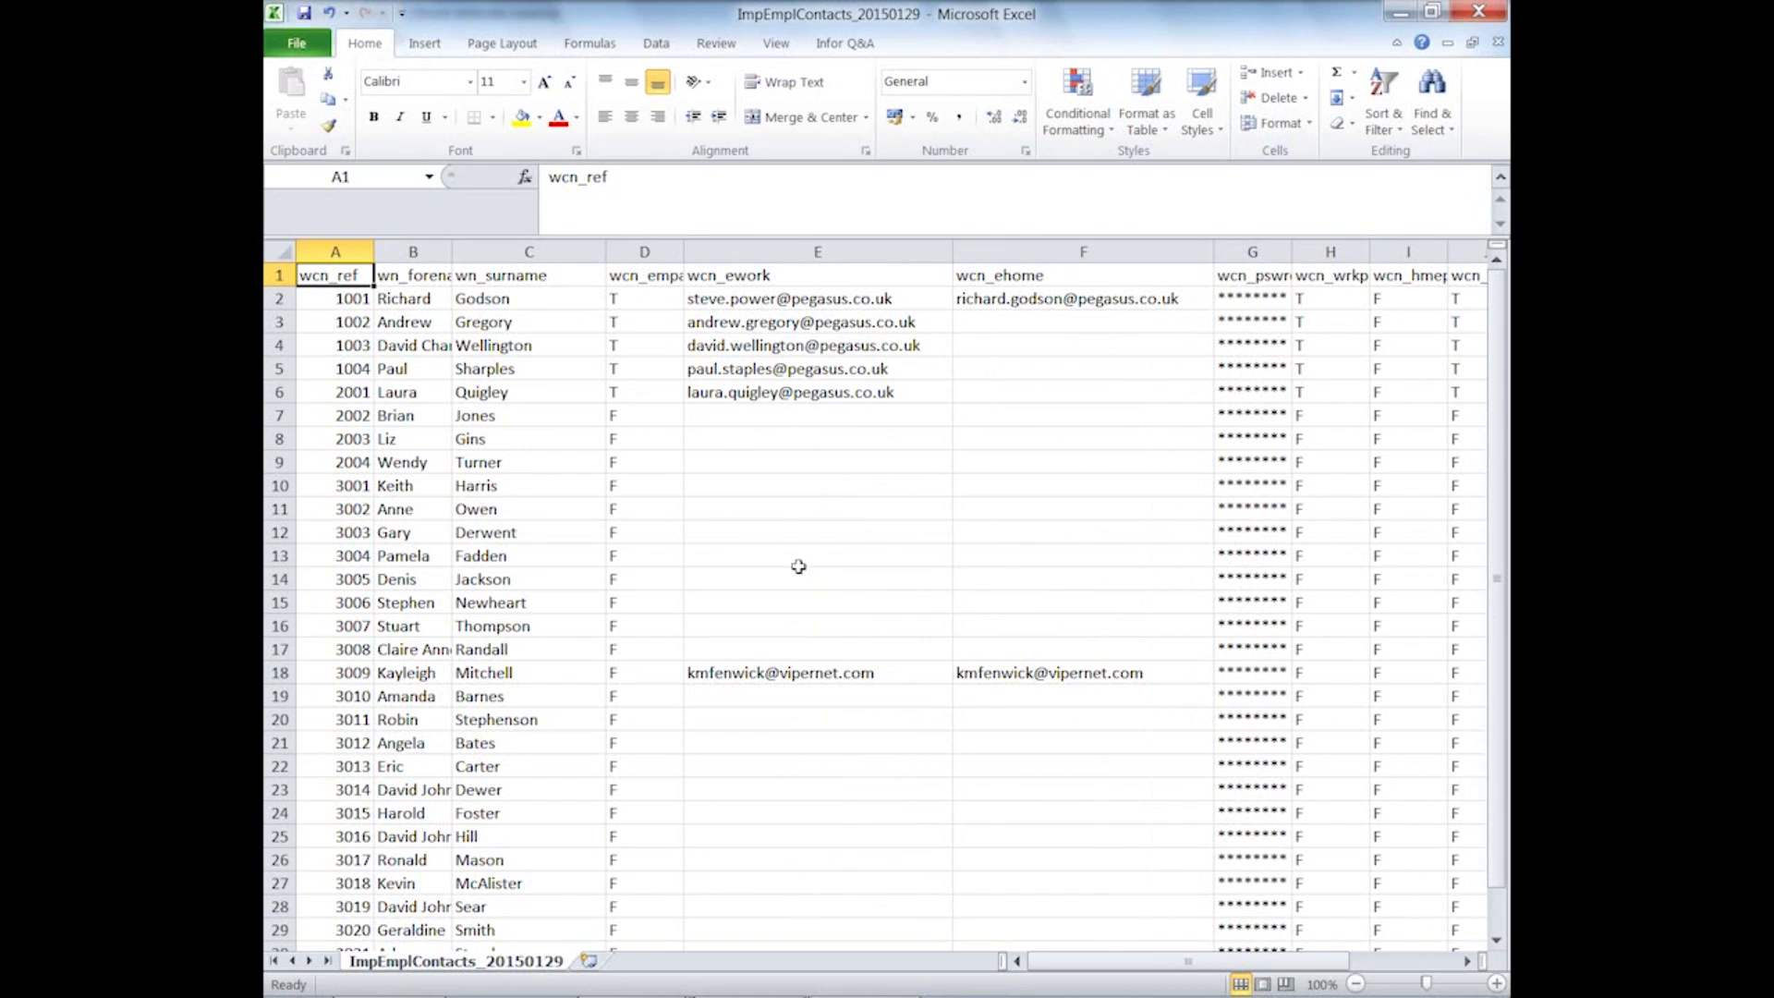
# - Enter a sample work e-mail address in E7, then close the CSV without saving
pyautogui.click(705, 418)
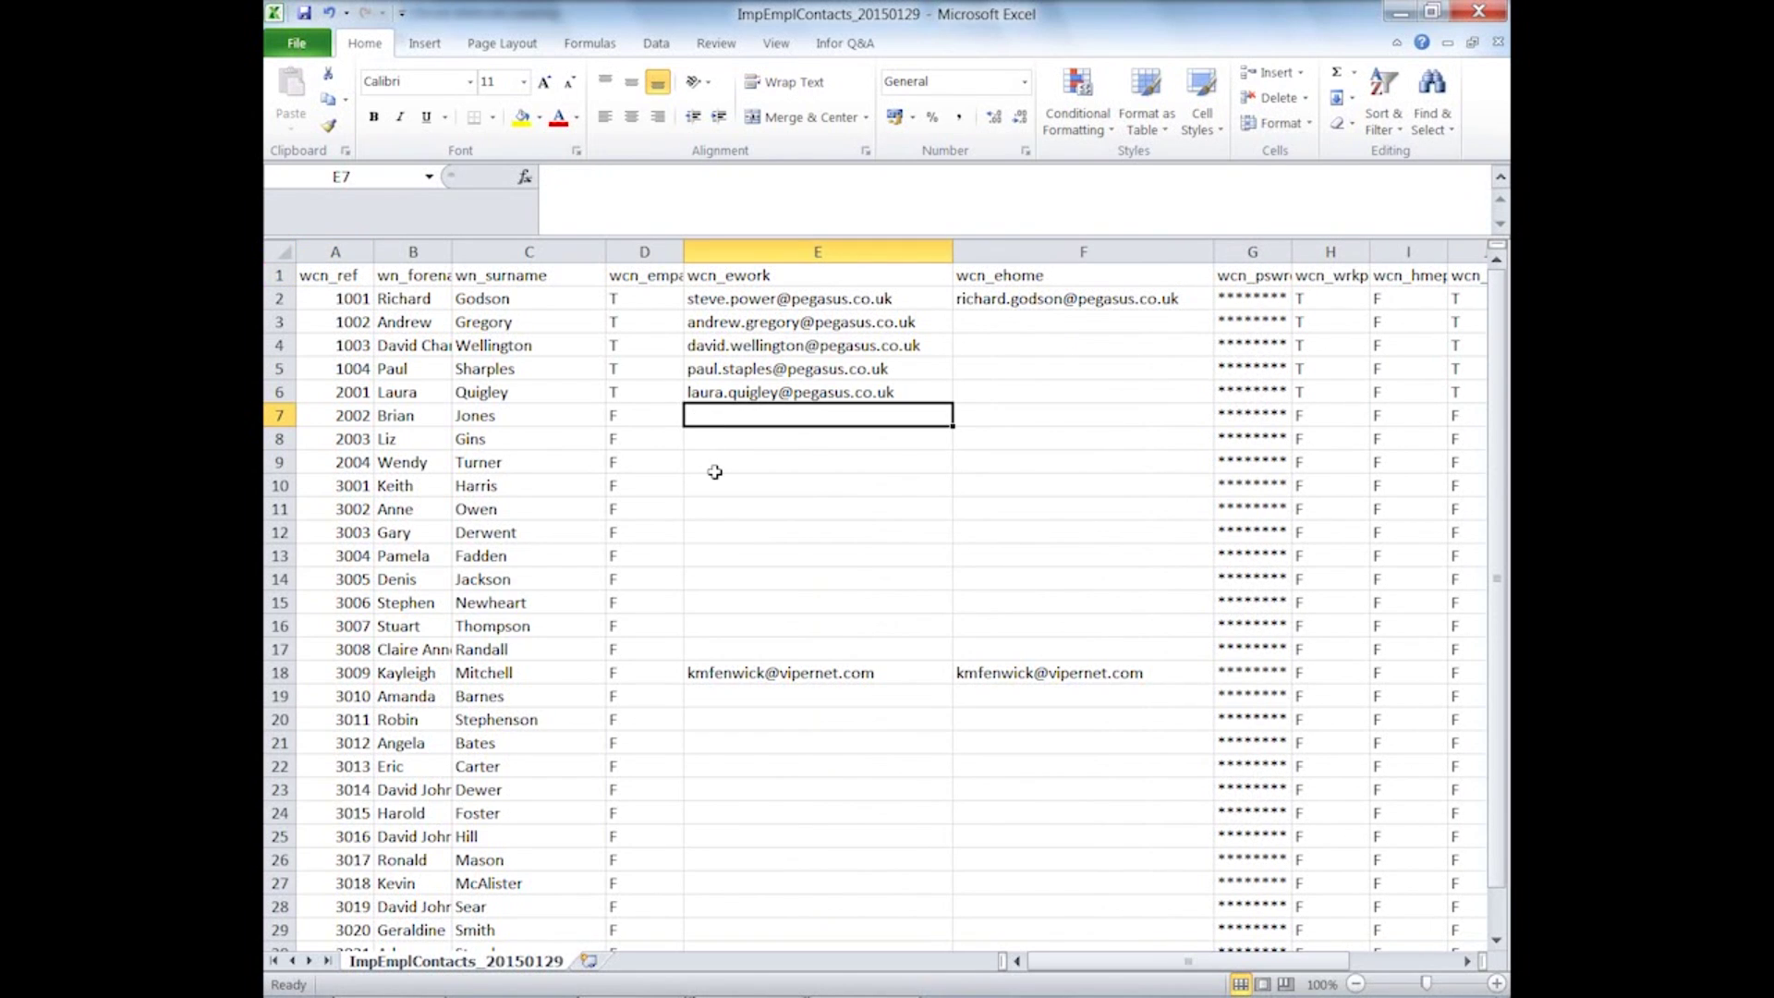
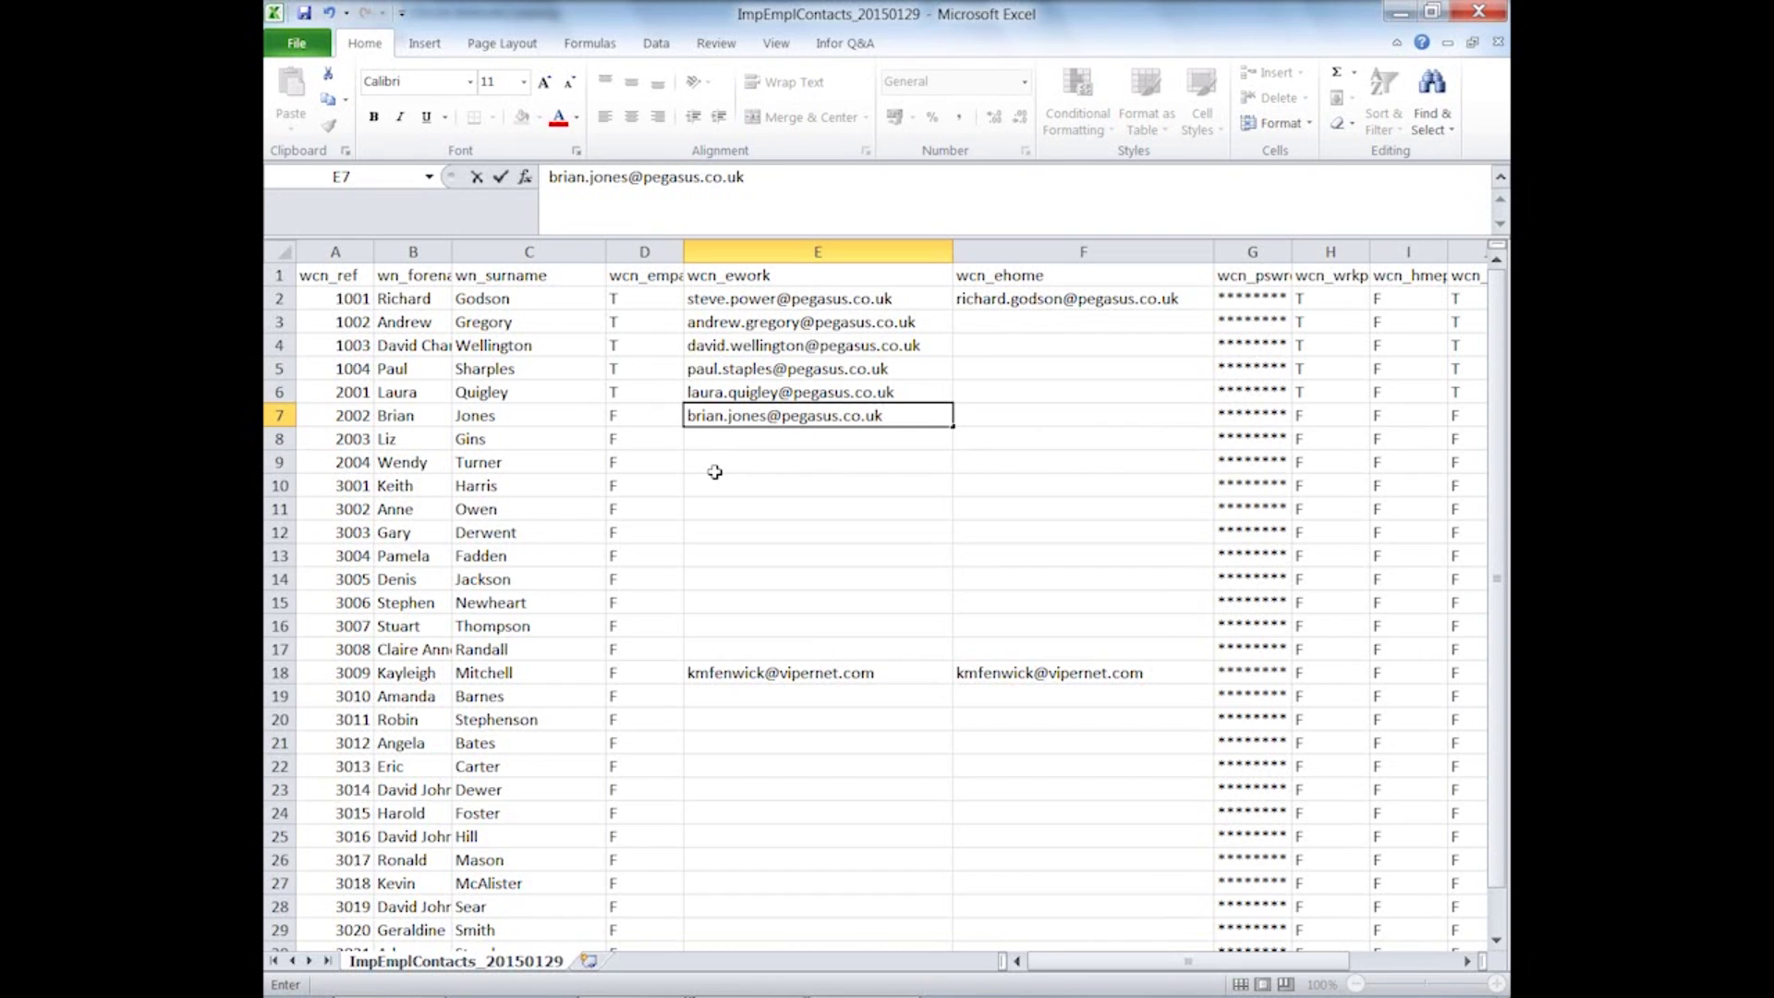
pyautogui.press('Return')
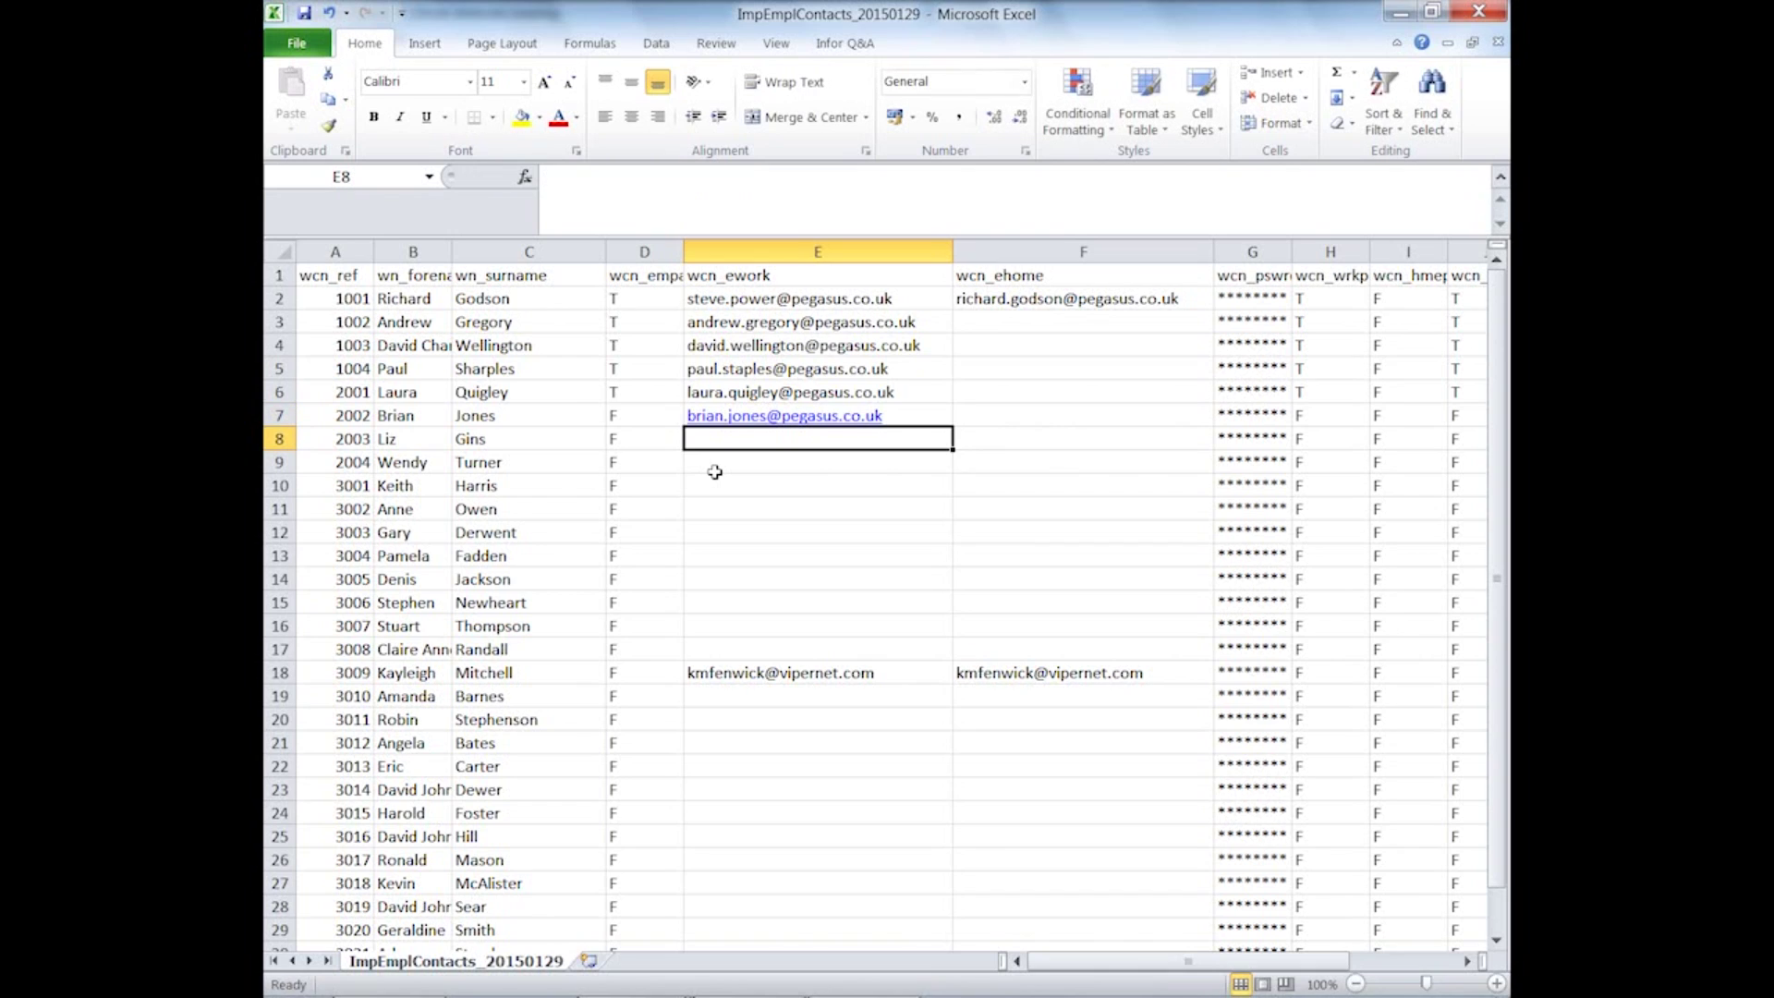
pyautogui.write('liz.')
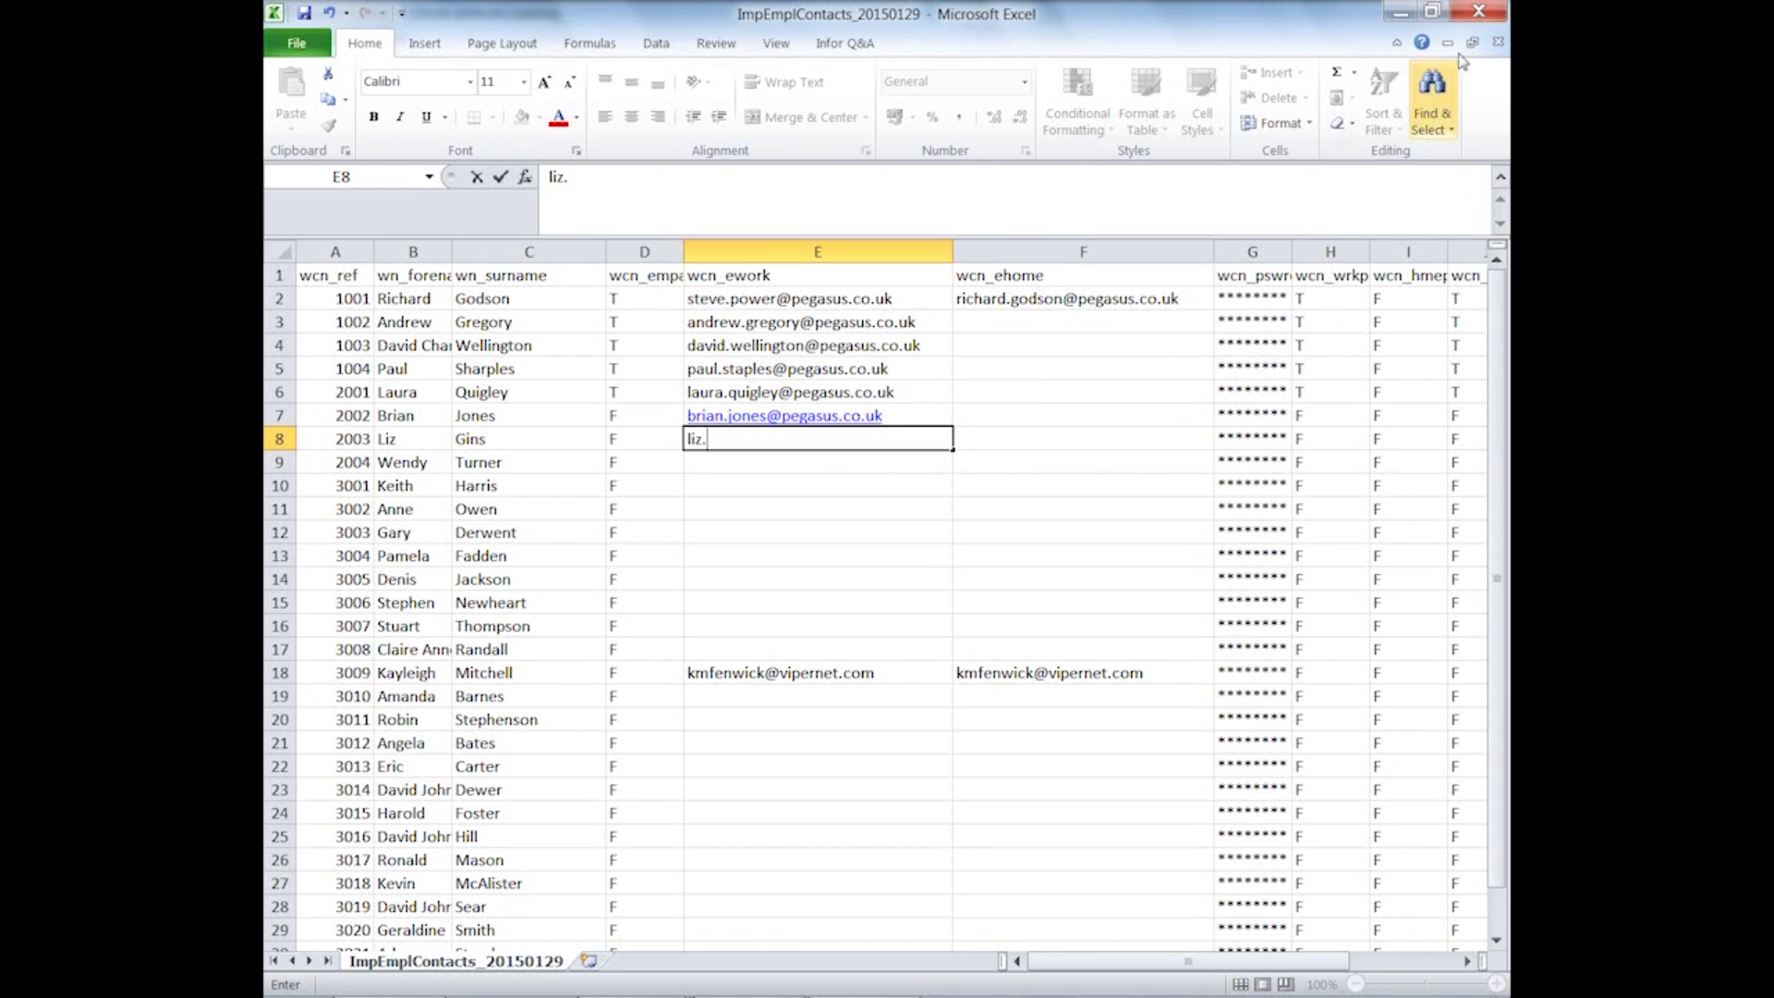
pyautogui.click(1480, 11)
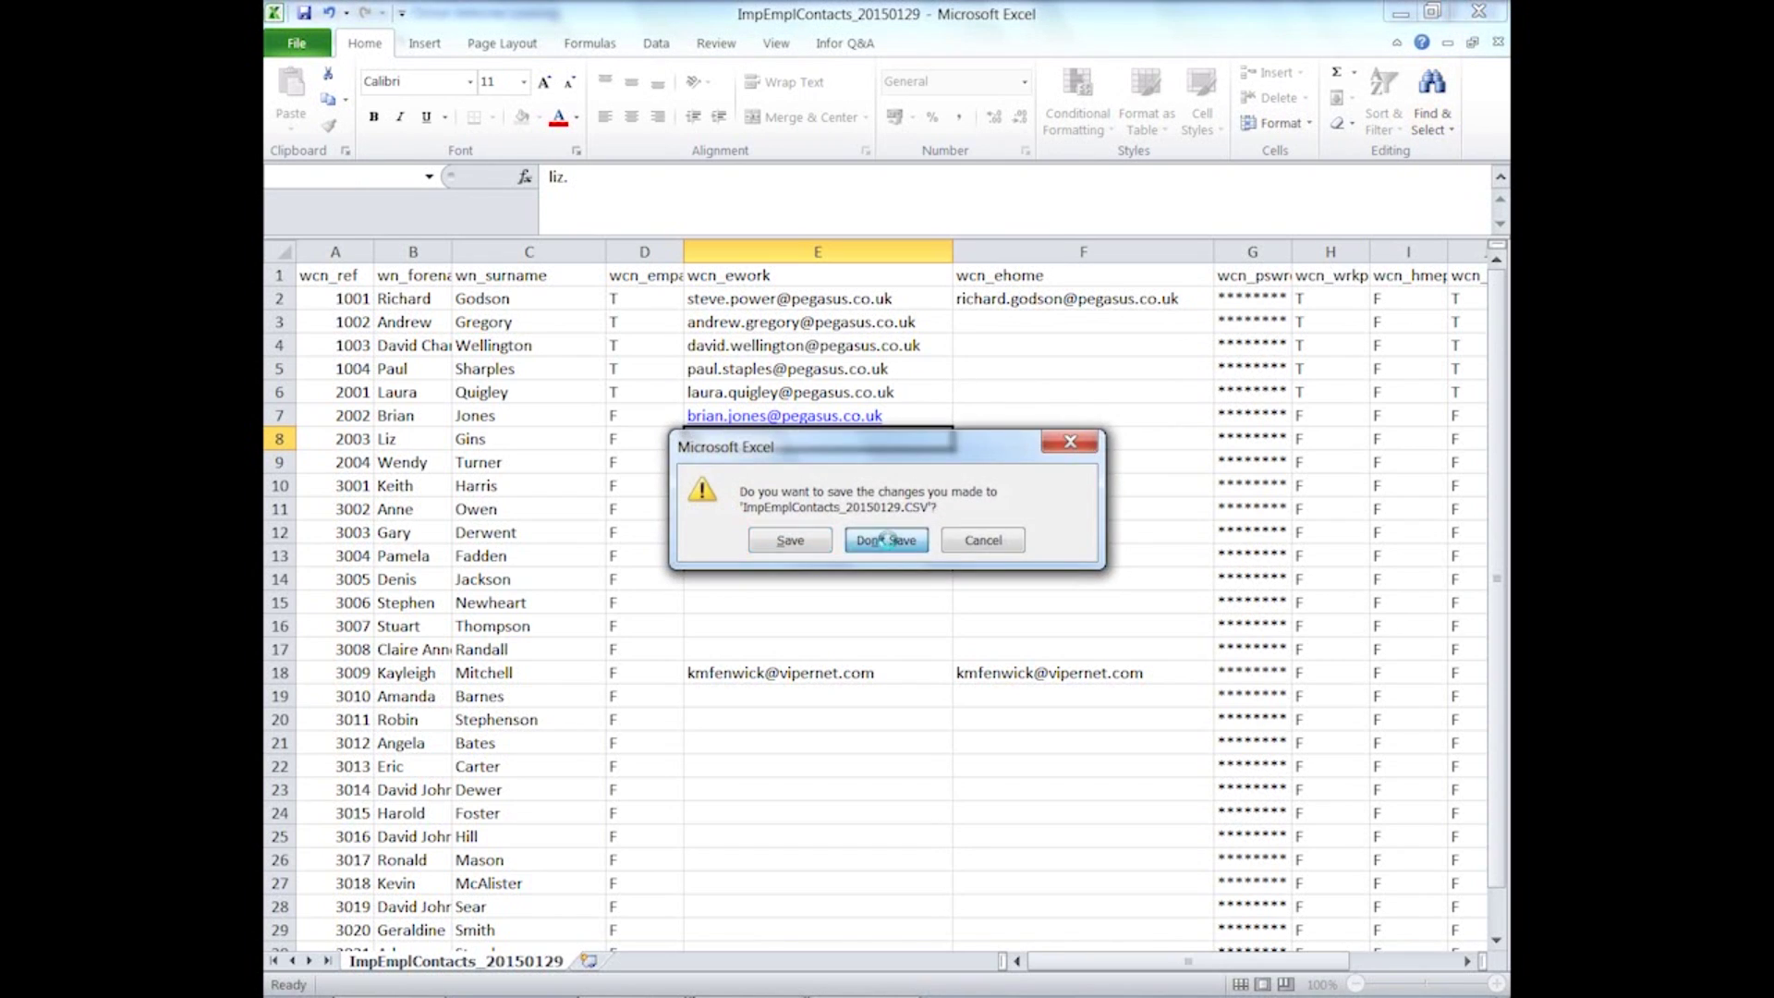
pyautogui.click(889, 543)
pyautogui.click(1106, 85)
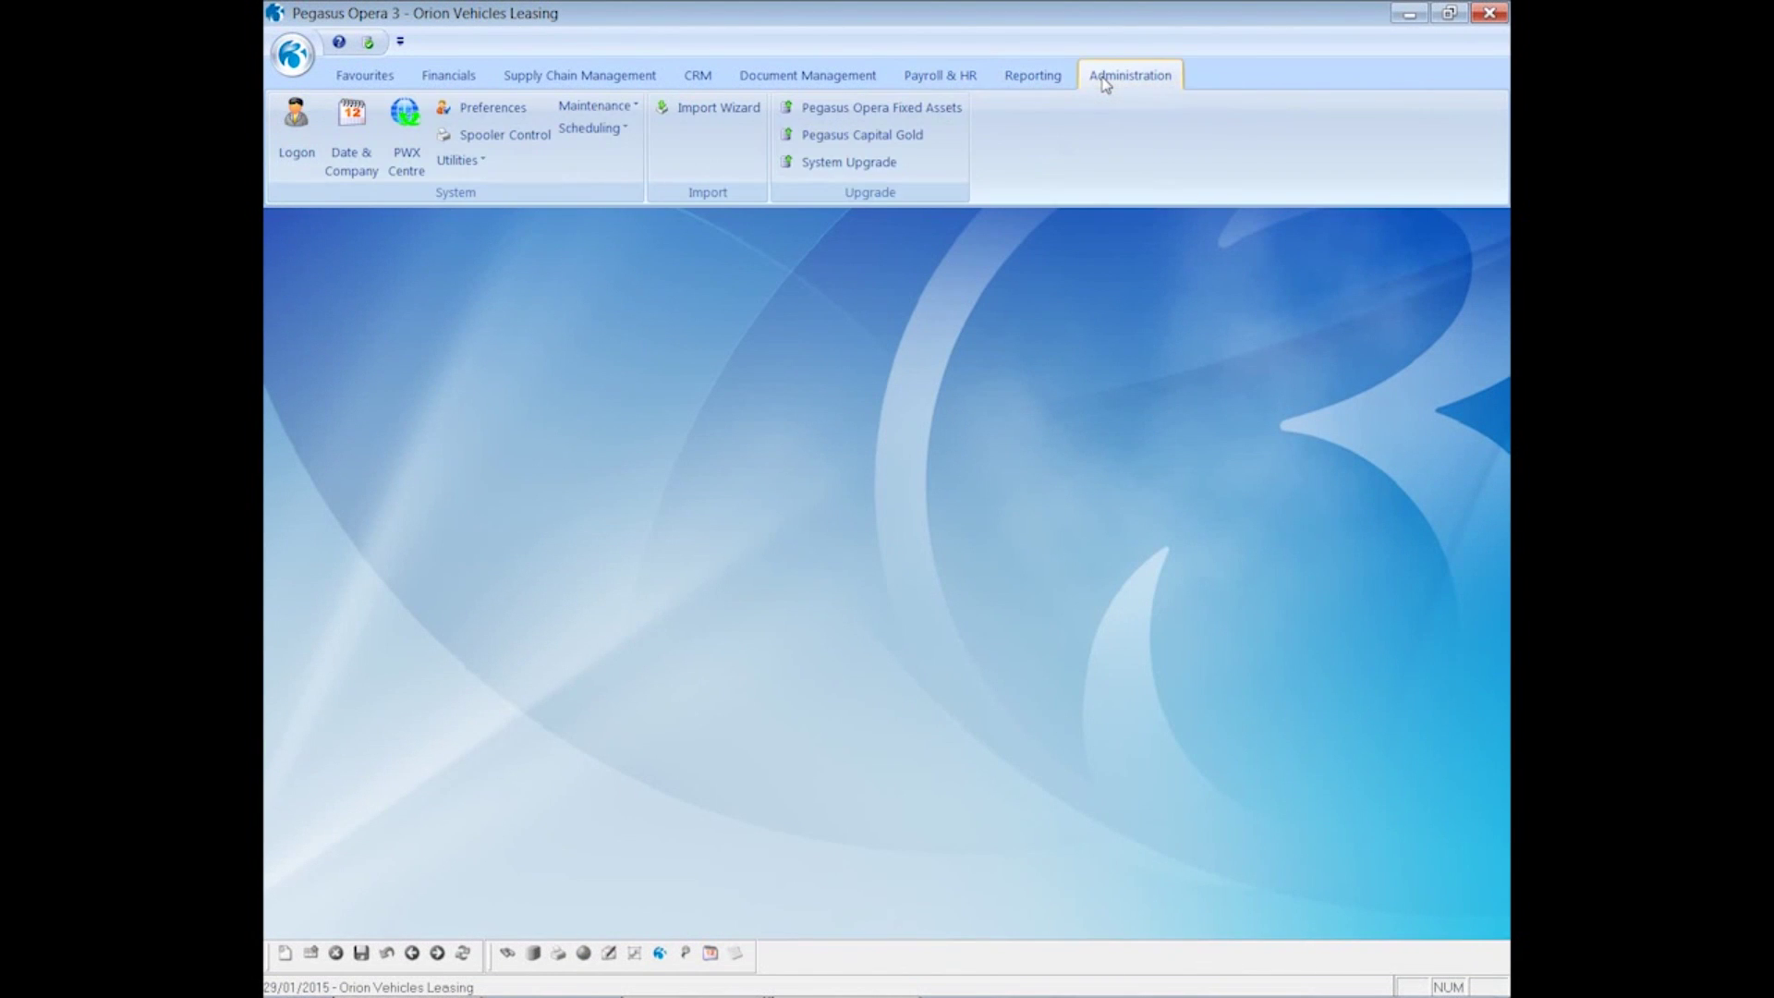
pyautogui.click(684, 120)
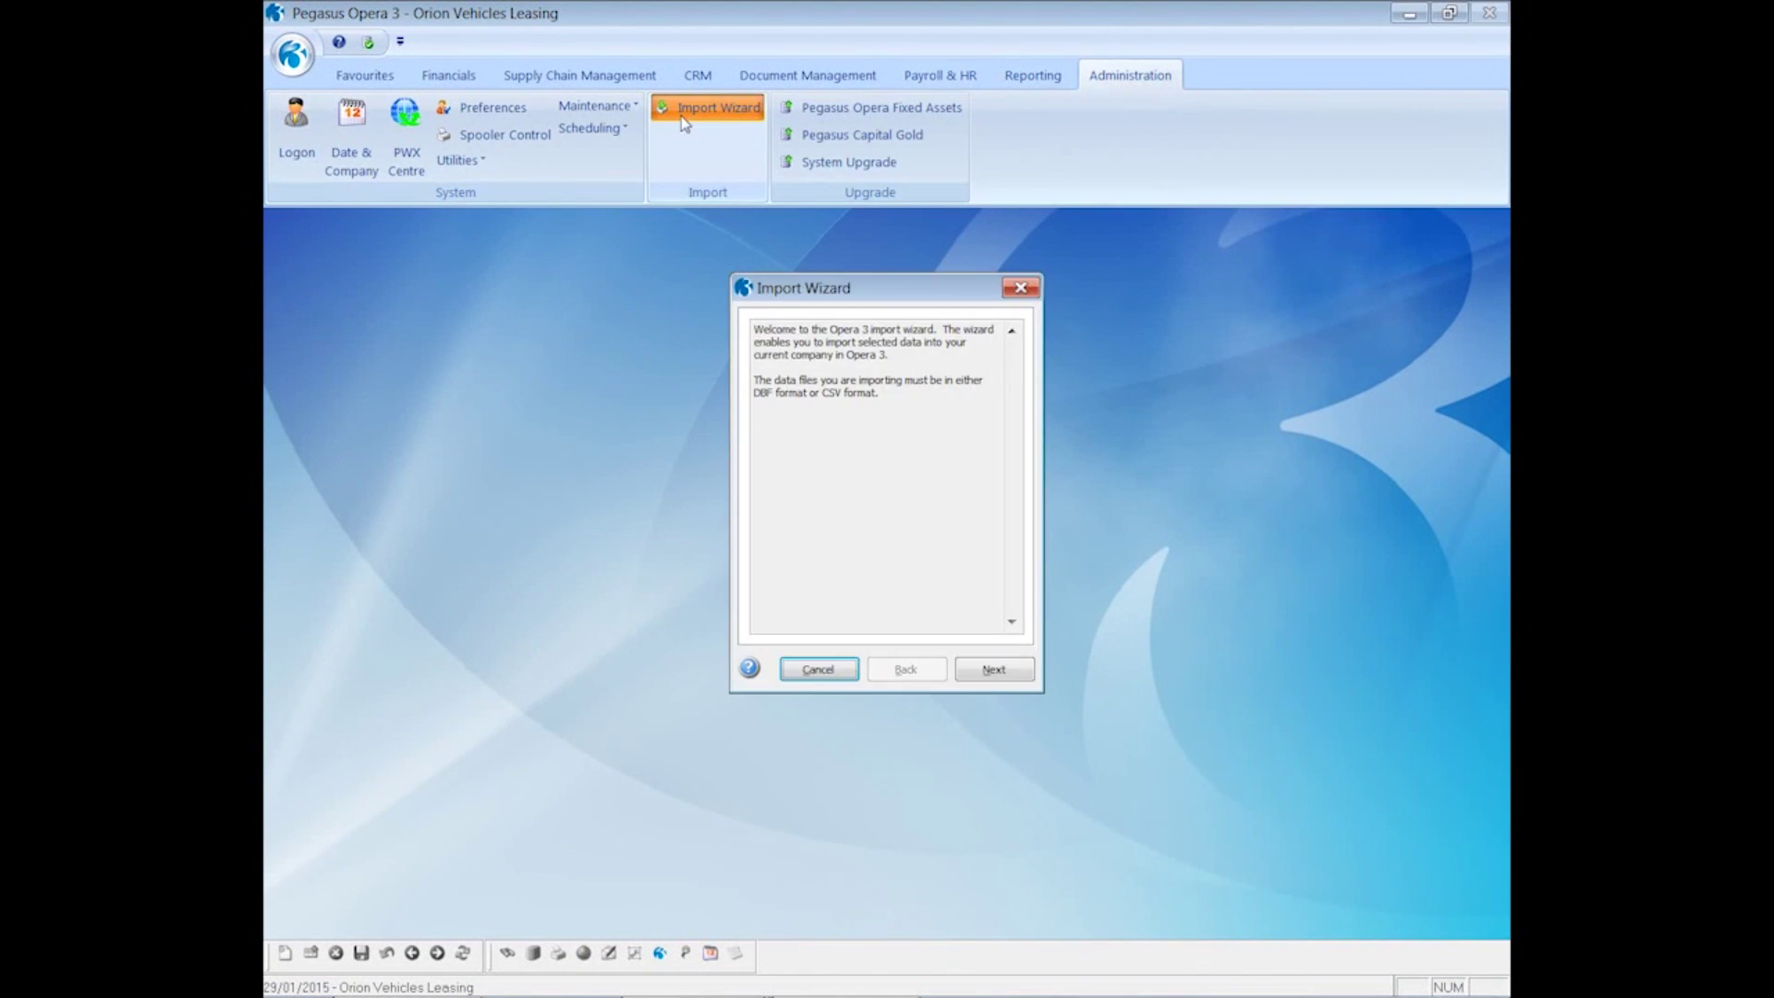
pyautogui.click(977, 676)
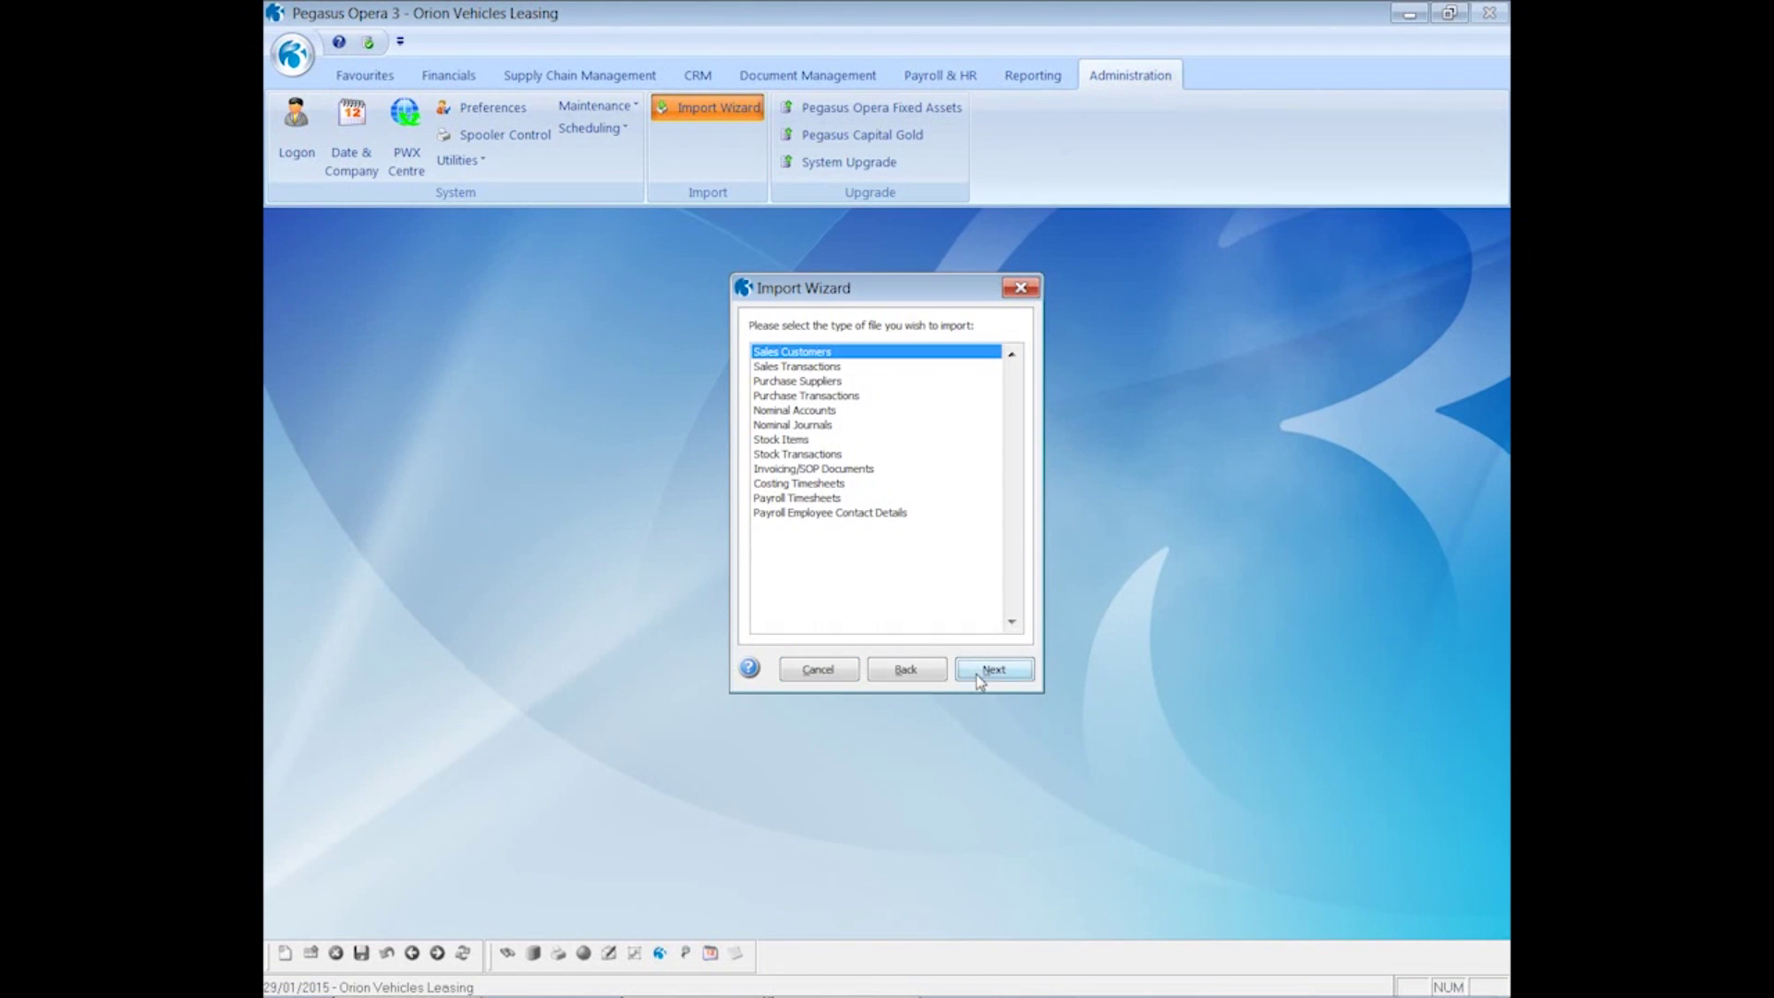
pyautogui.click(811, 518)
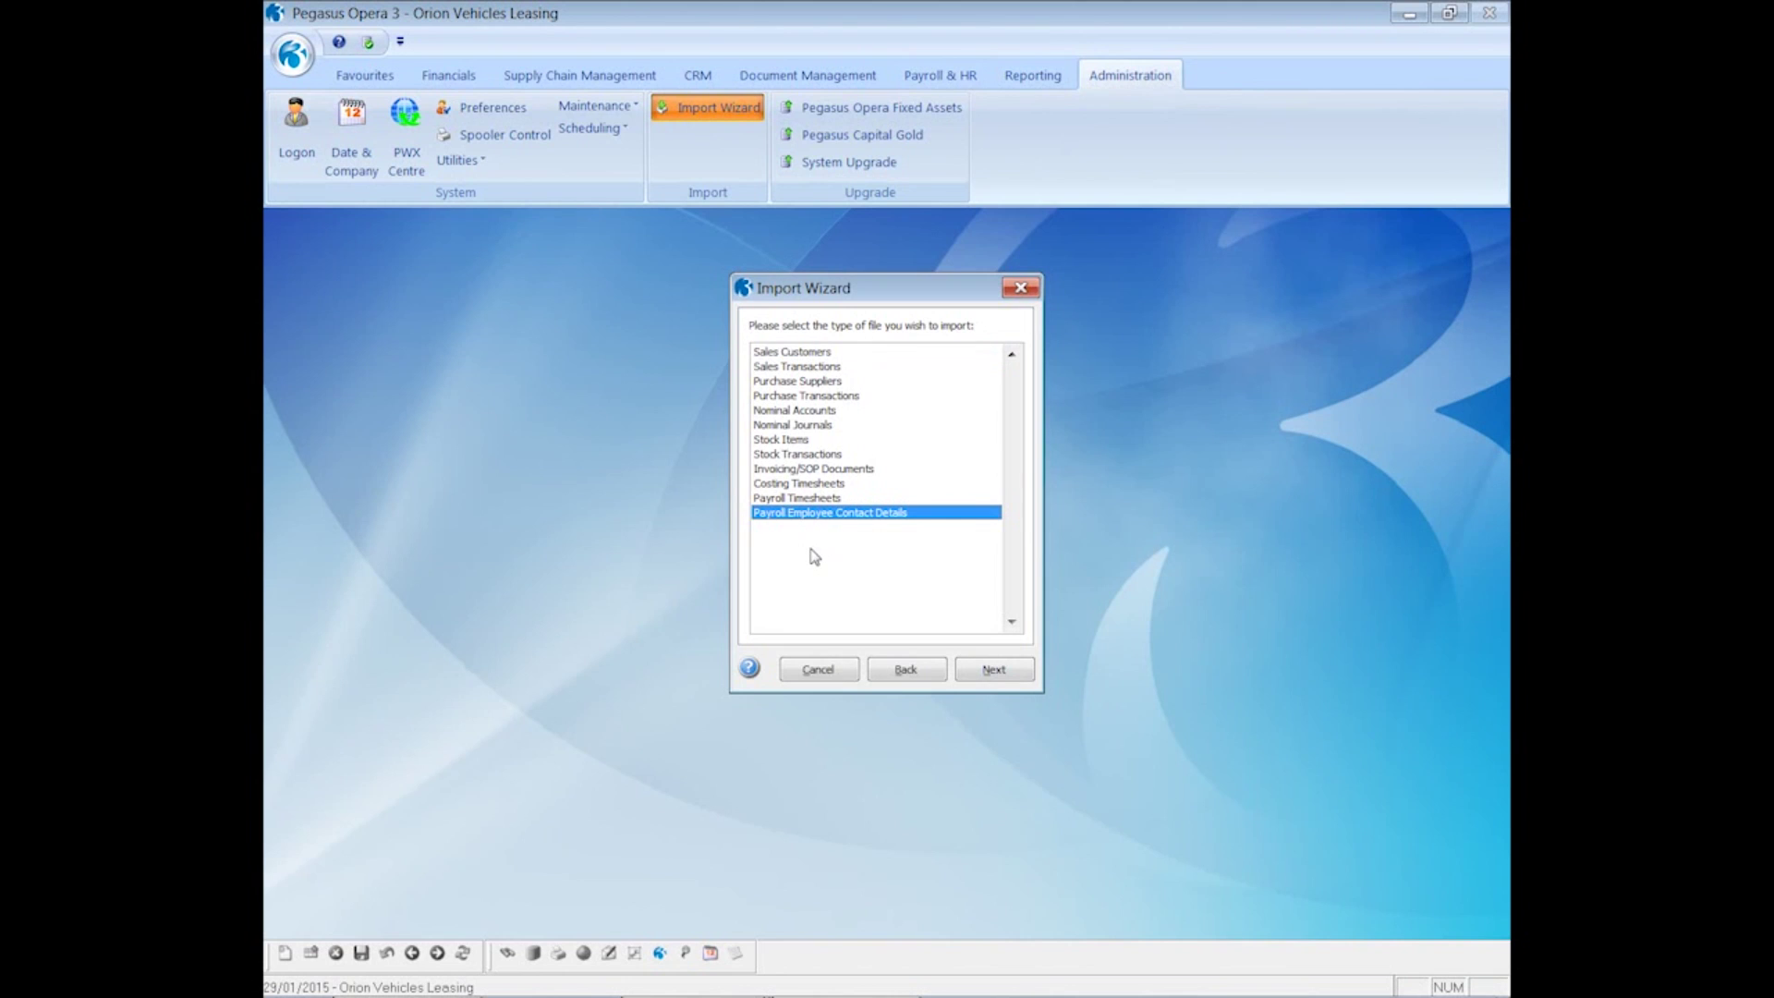
pyautogui.click(995, 671)
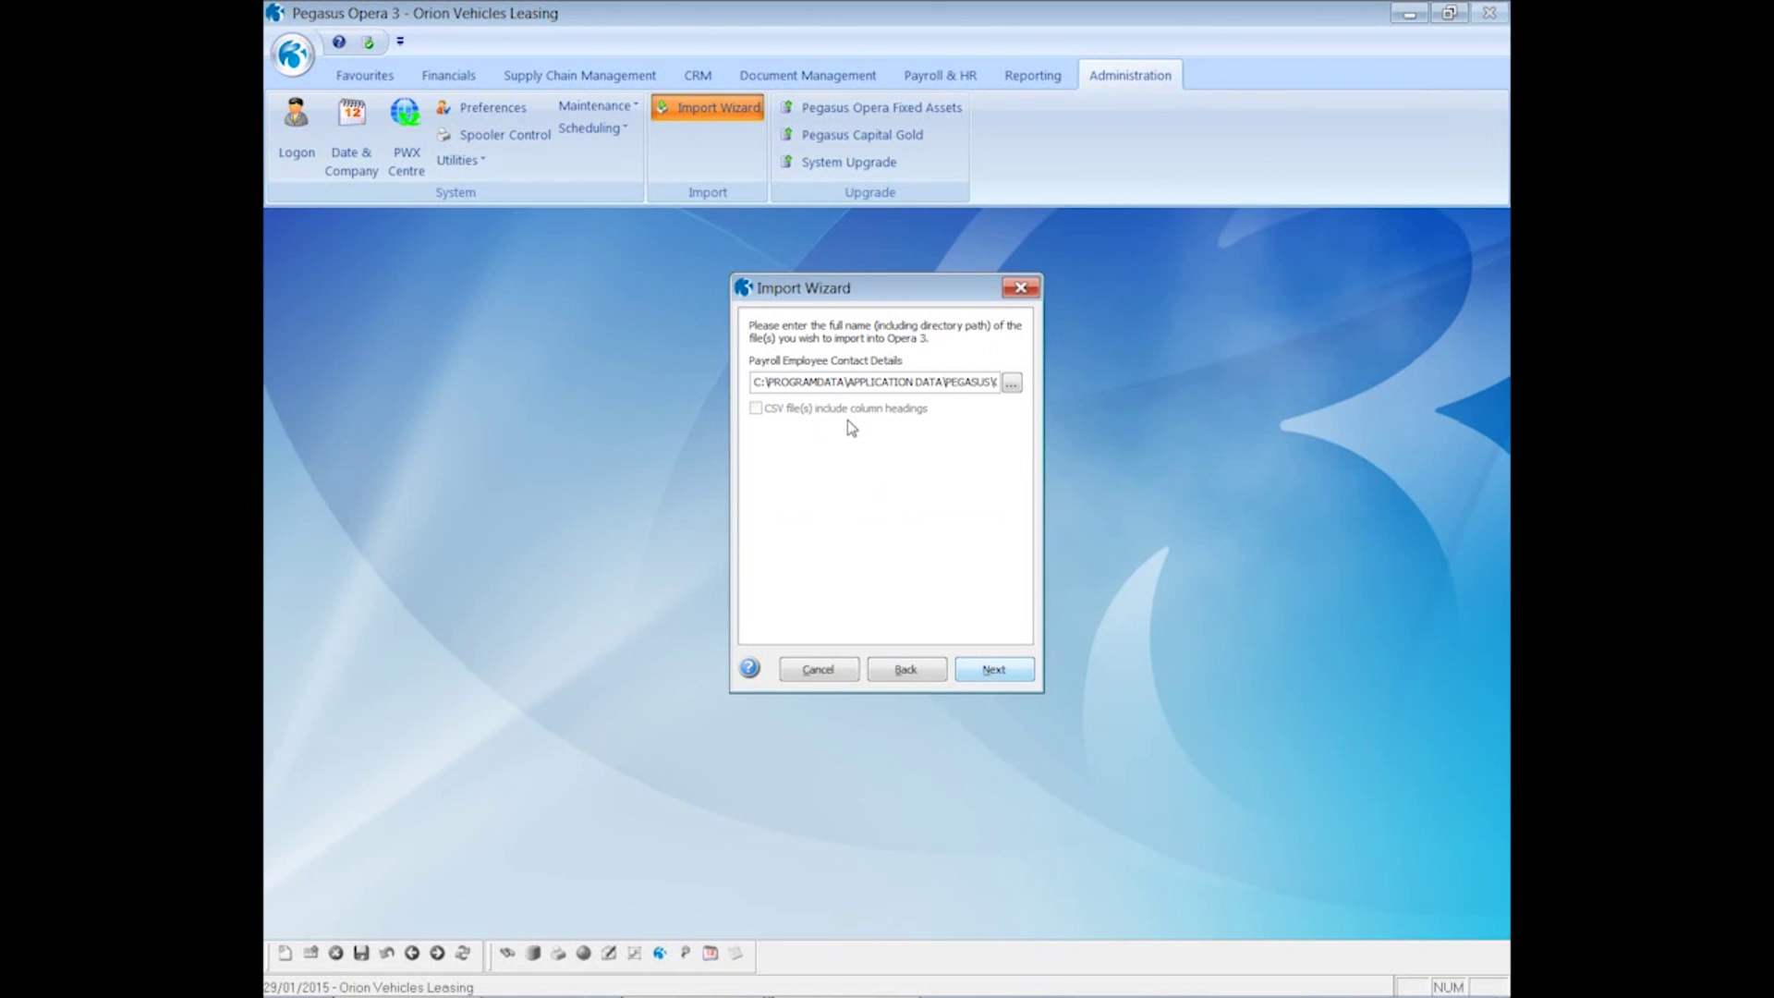
pyautogui.click(819, 670)
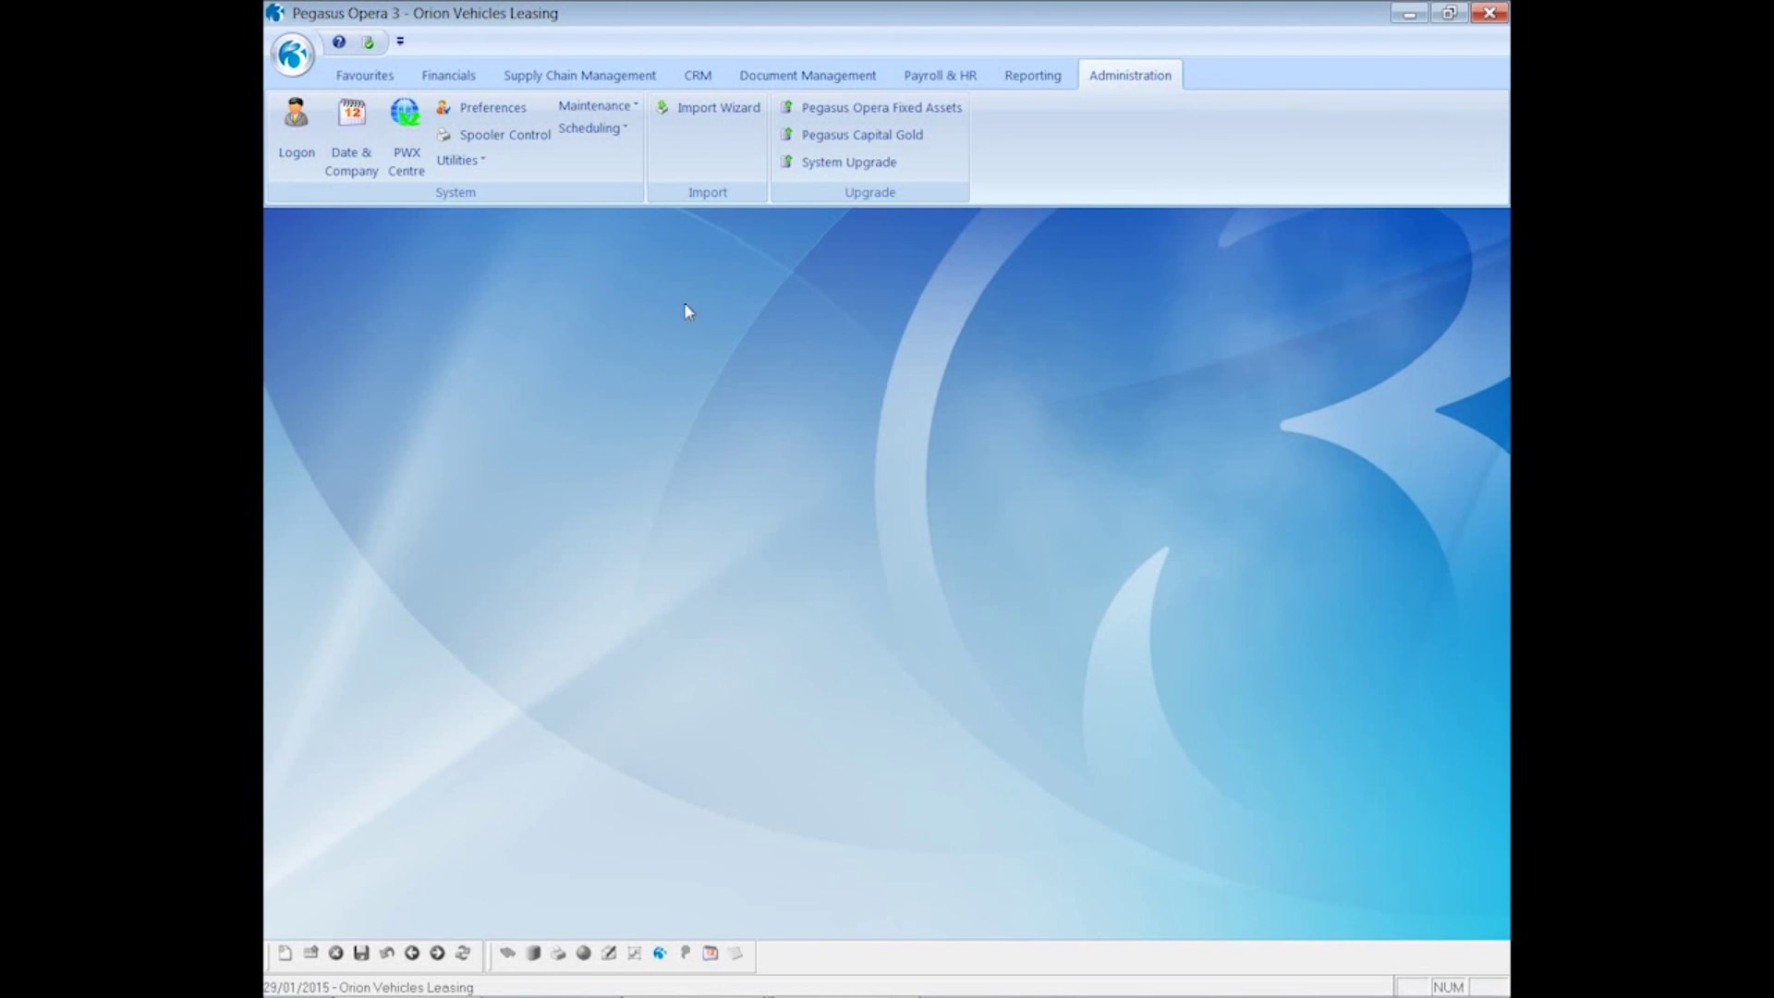
pyautogui.click(935, 78)
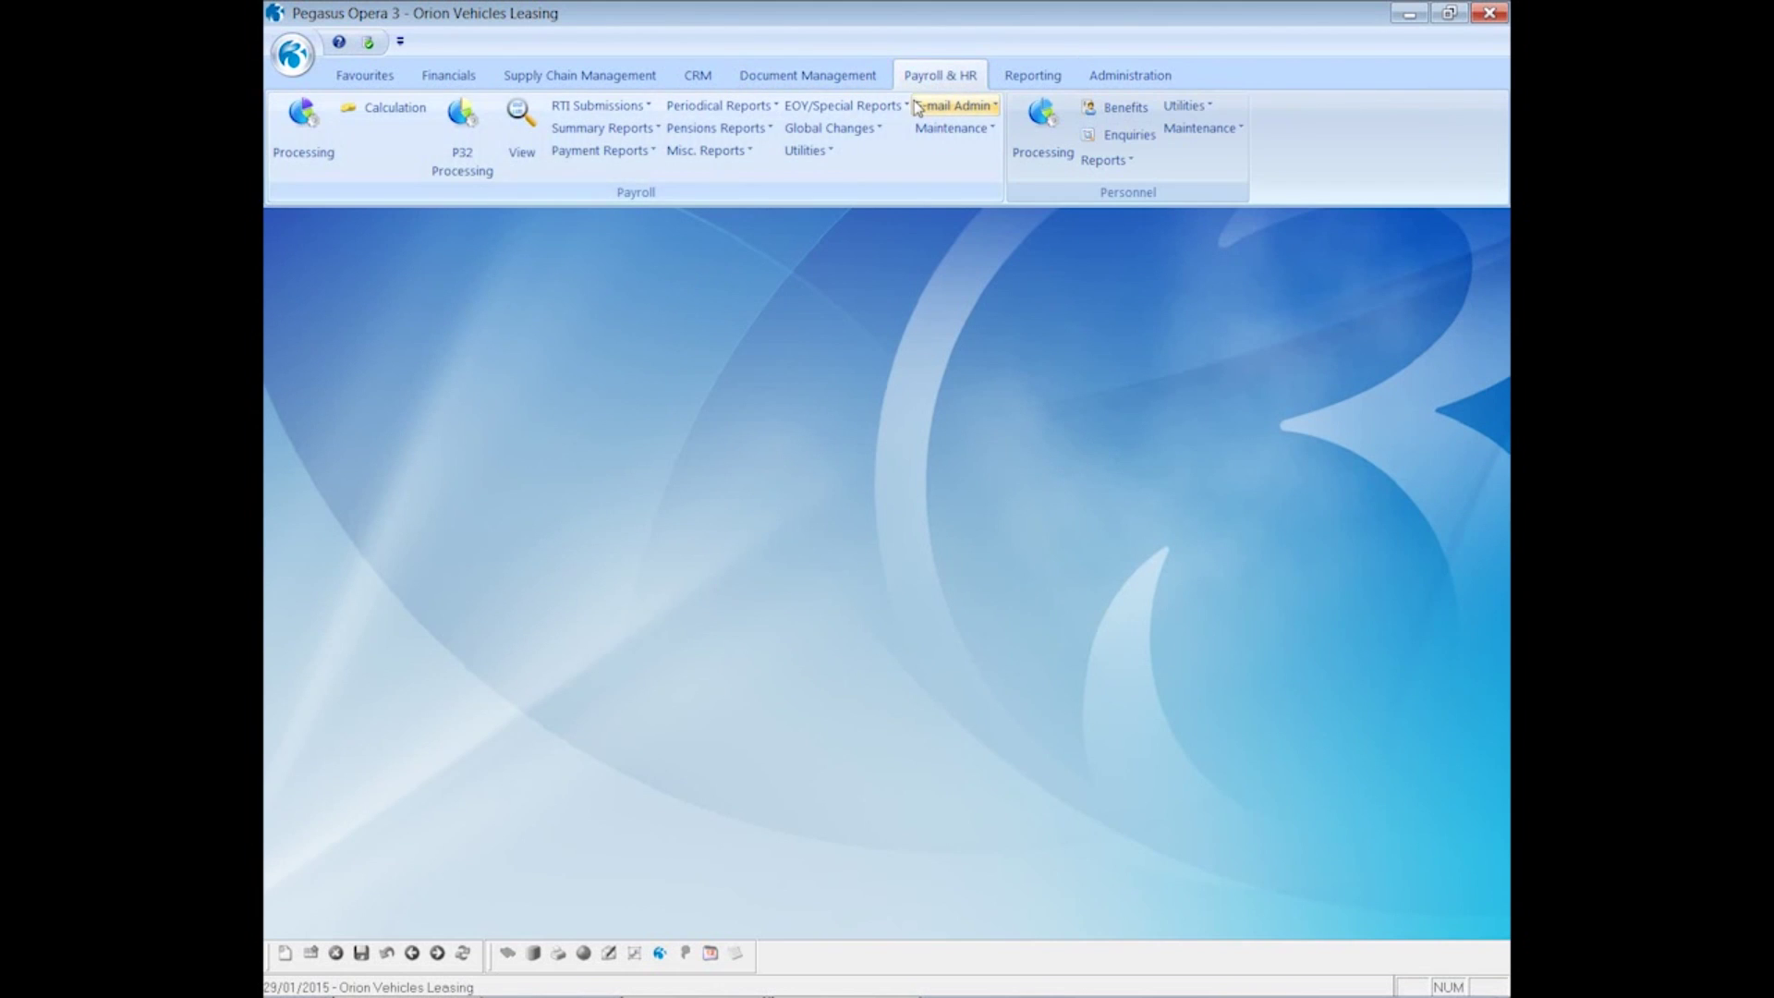
pyautogui.click(920, 107)
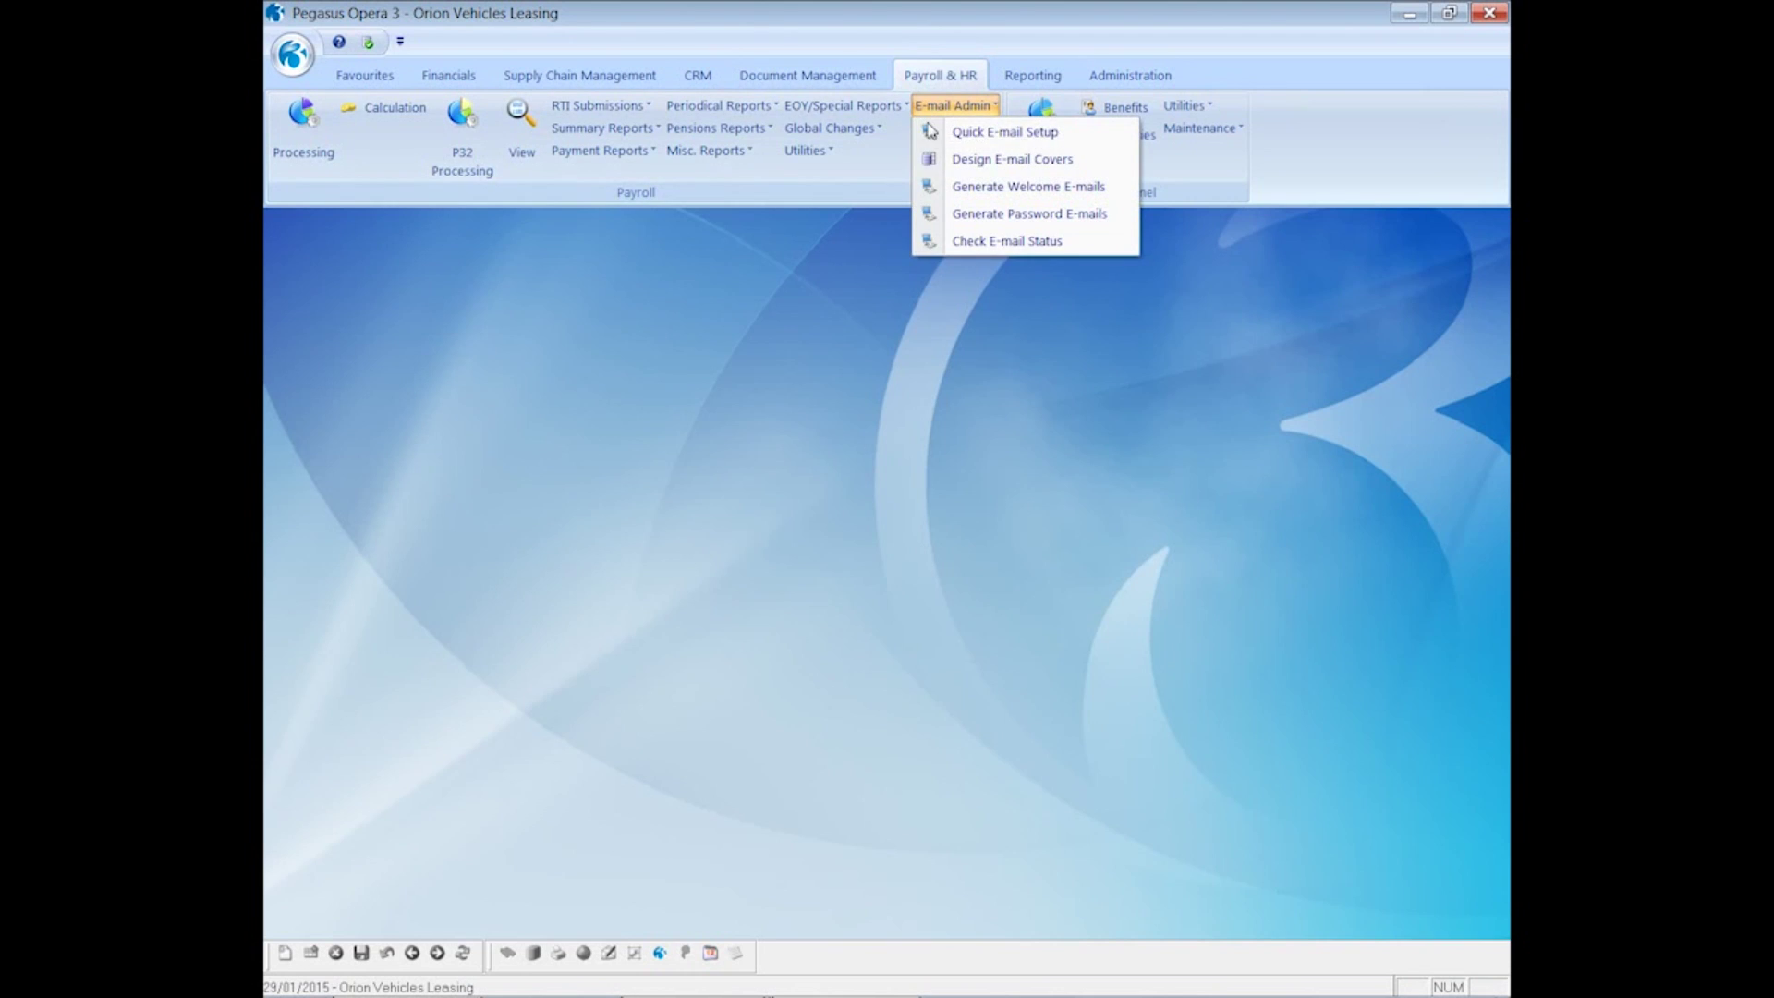
pyautogui.click(977, 167)
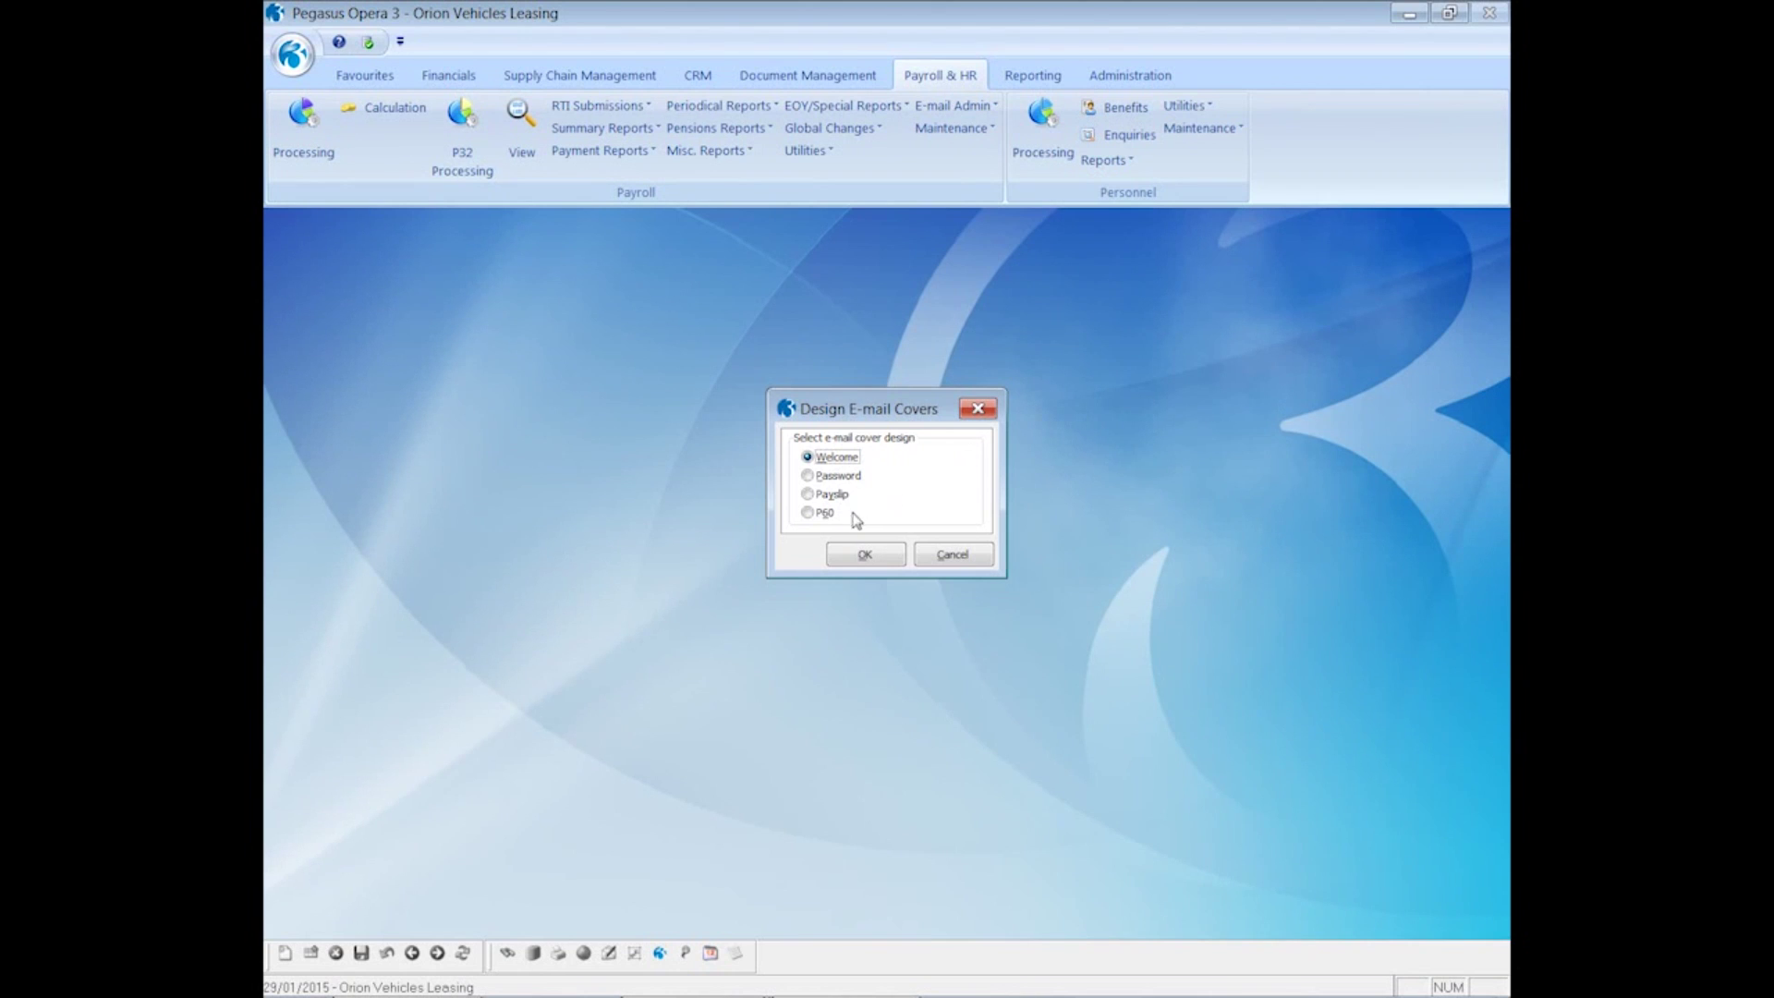
pyautogui.click(860, 557)
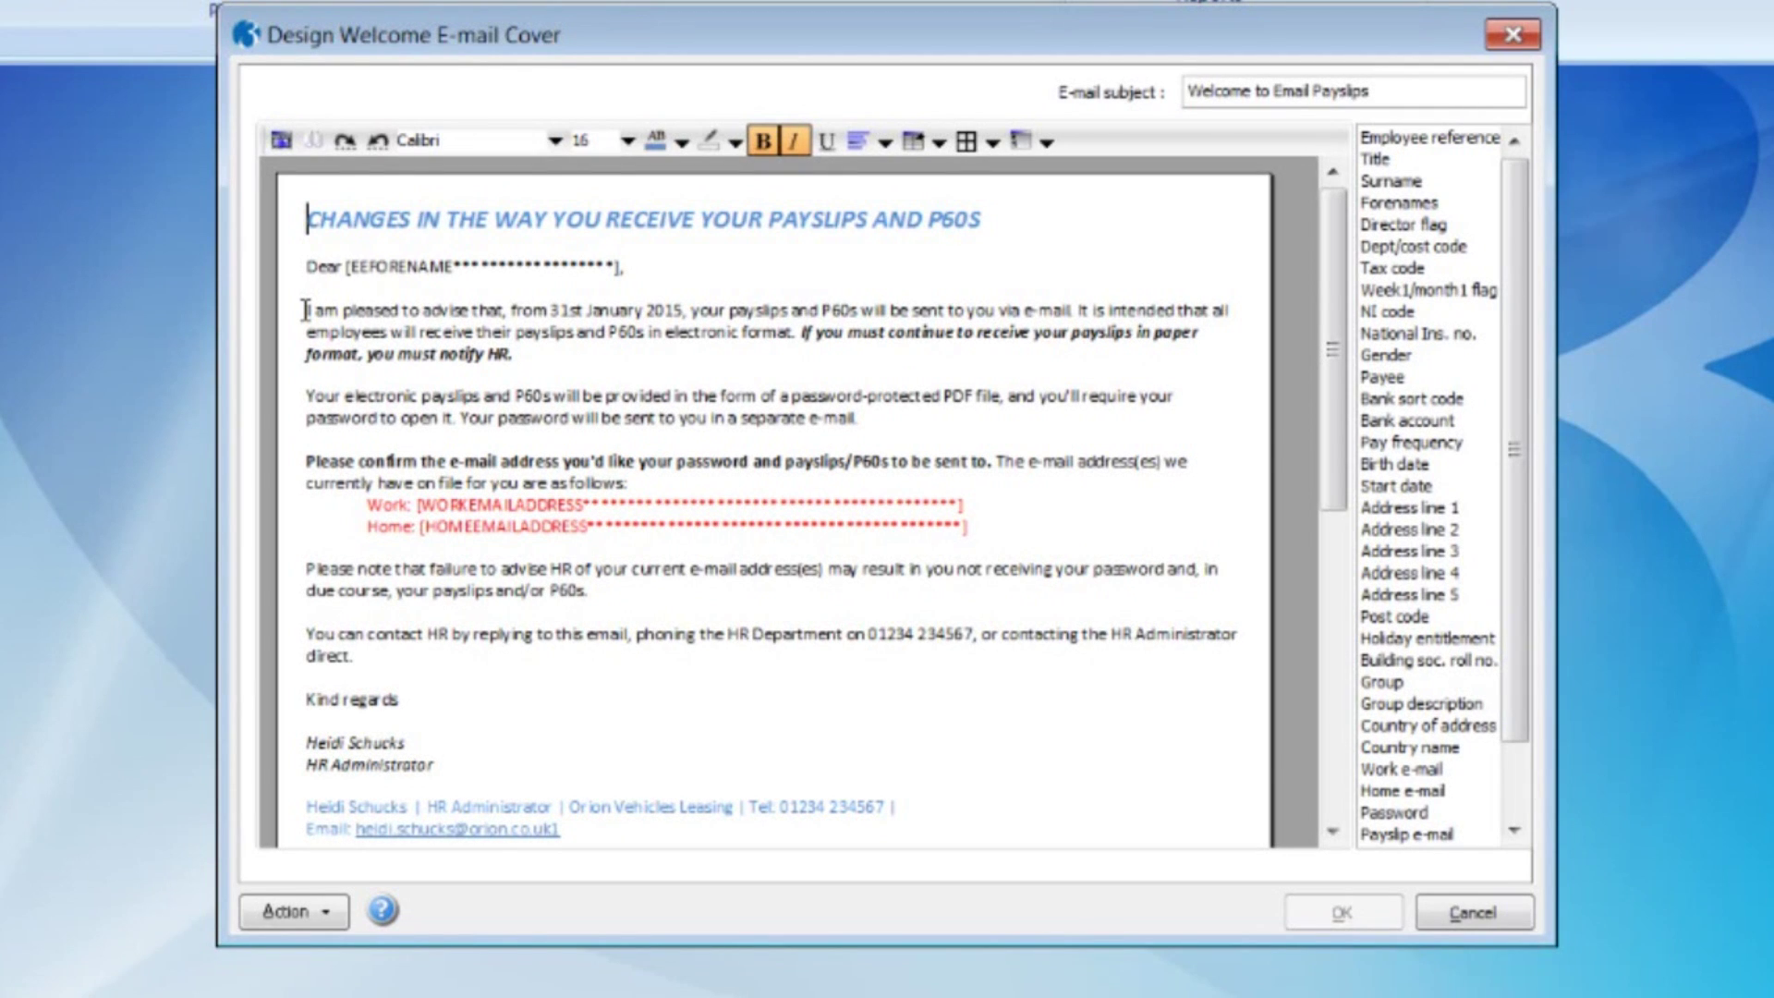
pyautogui.moveTo(306, 310); pyautogui.dragTo(998, 310)
pyautogui.scroll(-4, 305, 310)
pyautogui.scroll(4, 305, 309)
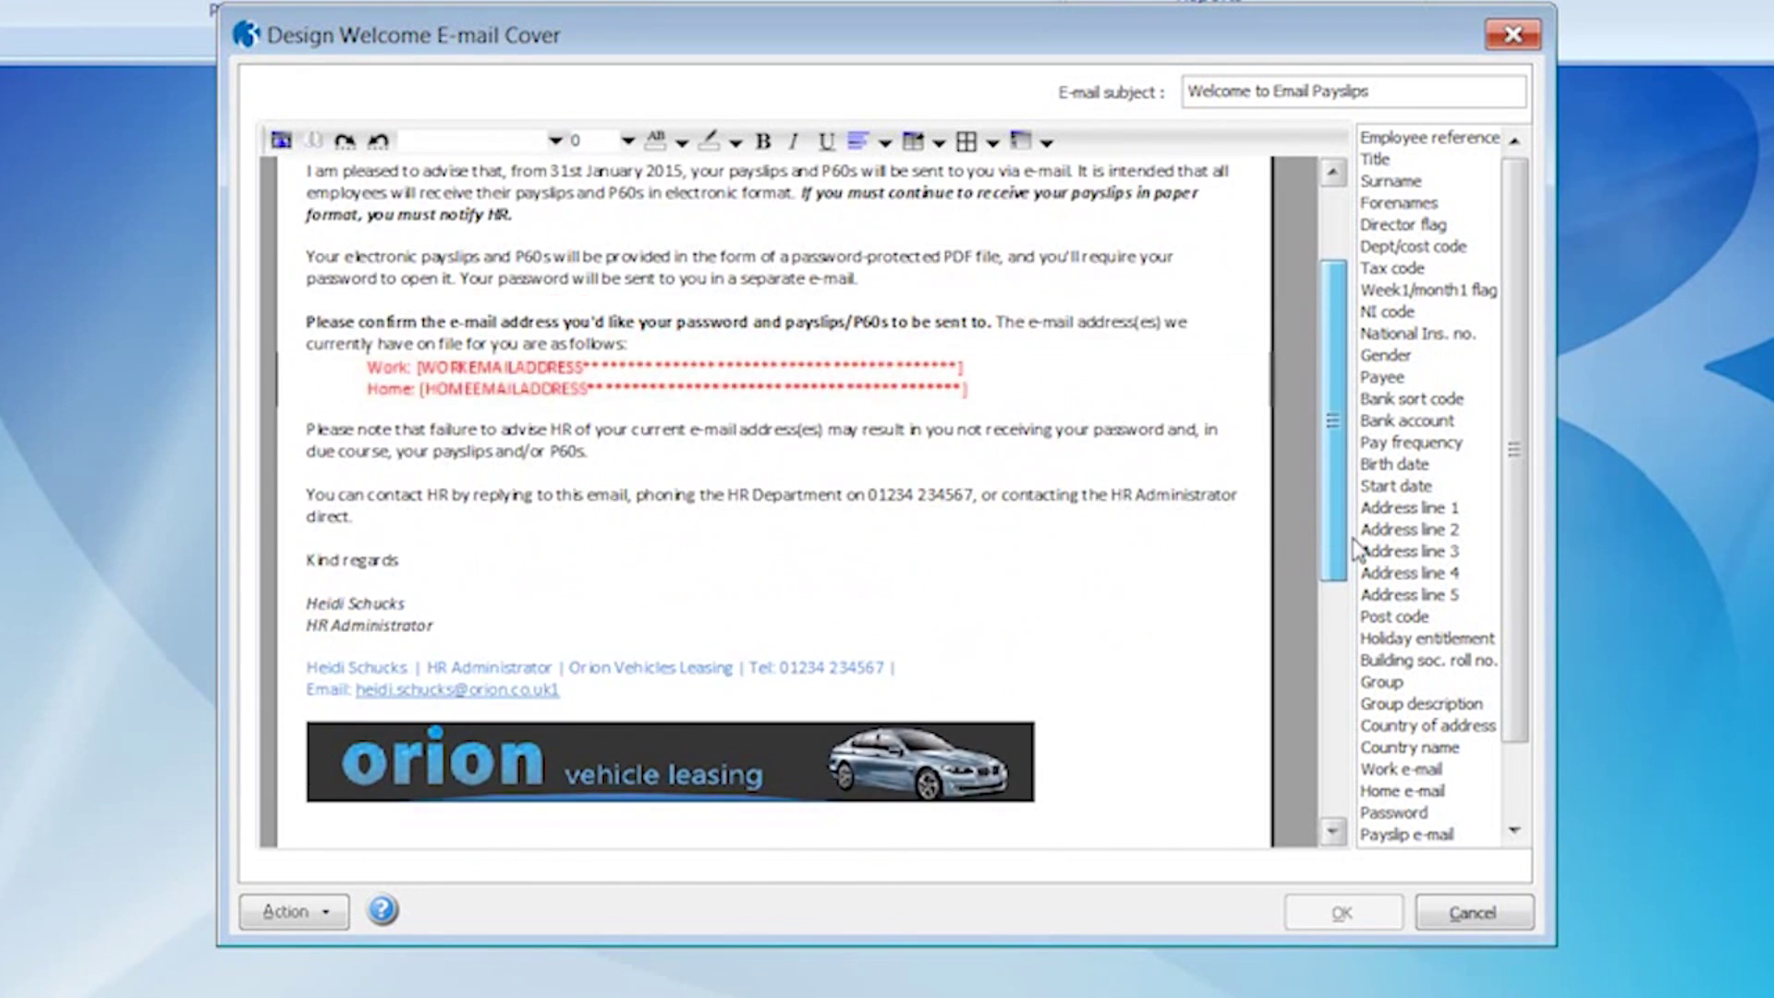
pyautogui.click(1464, 915)
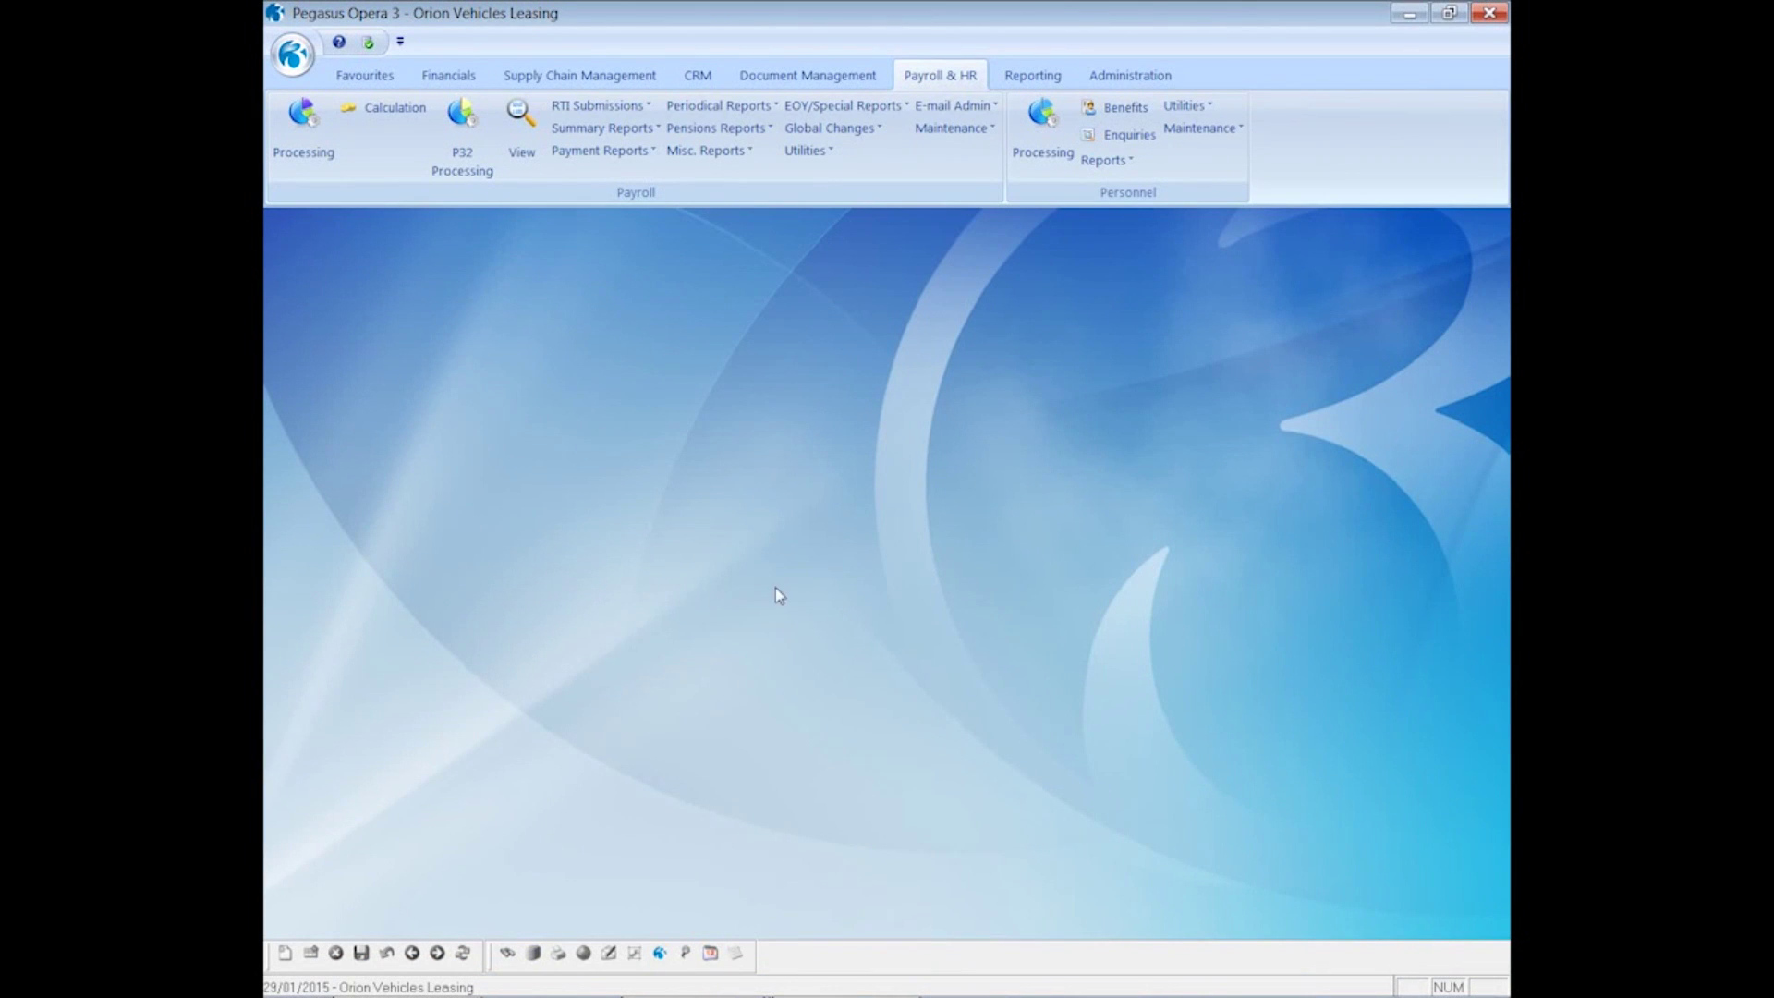
pyautogui.click(930, 109)
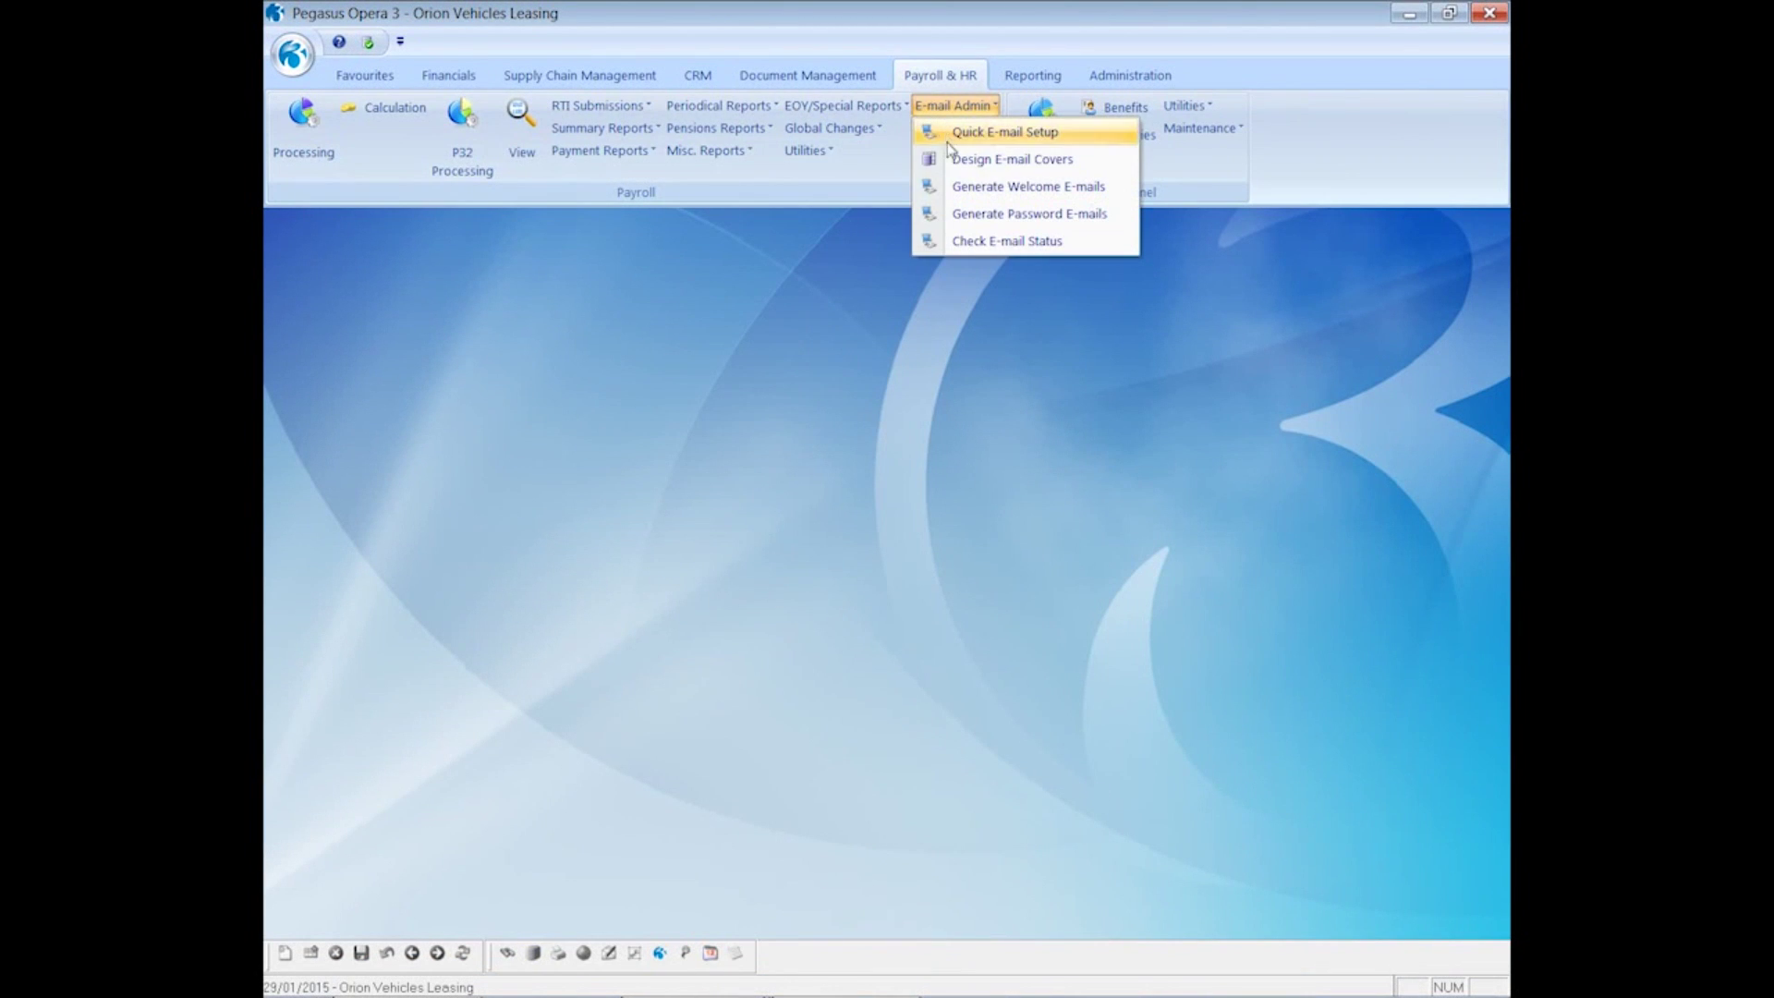
pyautogui.click(957, 159)
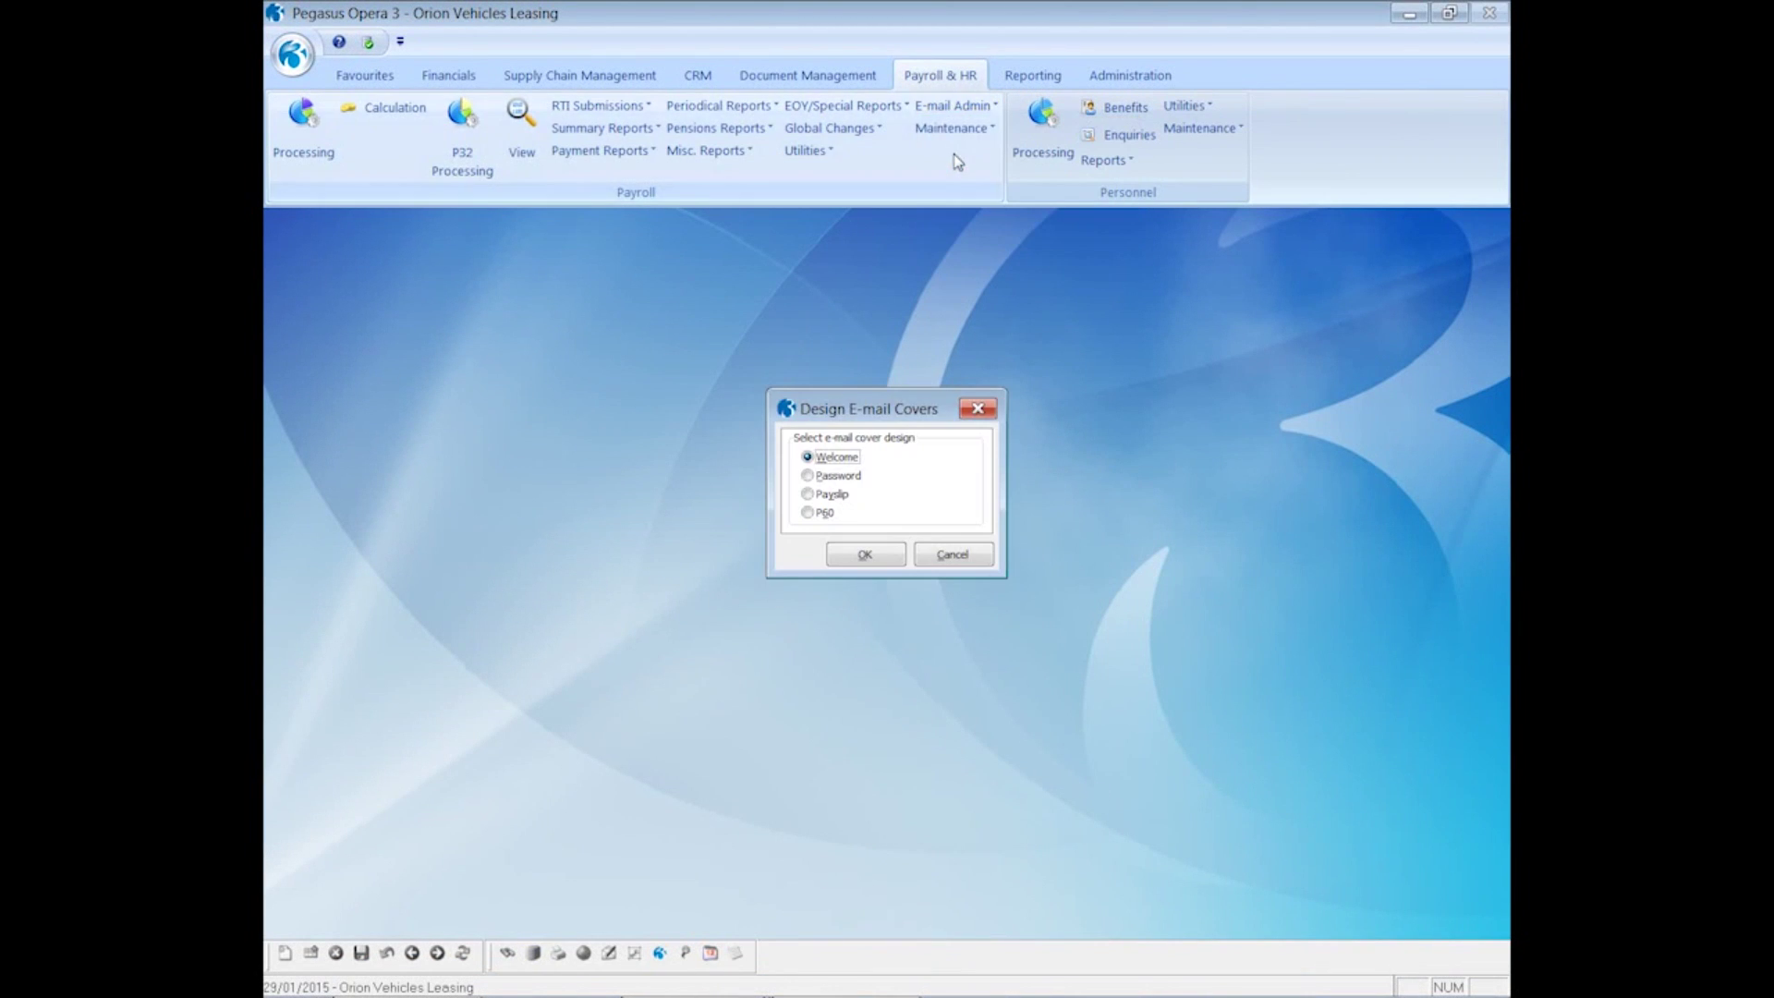
pyautogui.click(837, 476)
pyautogui.click(865, 554)
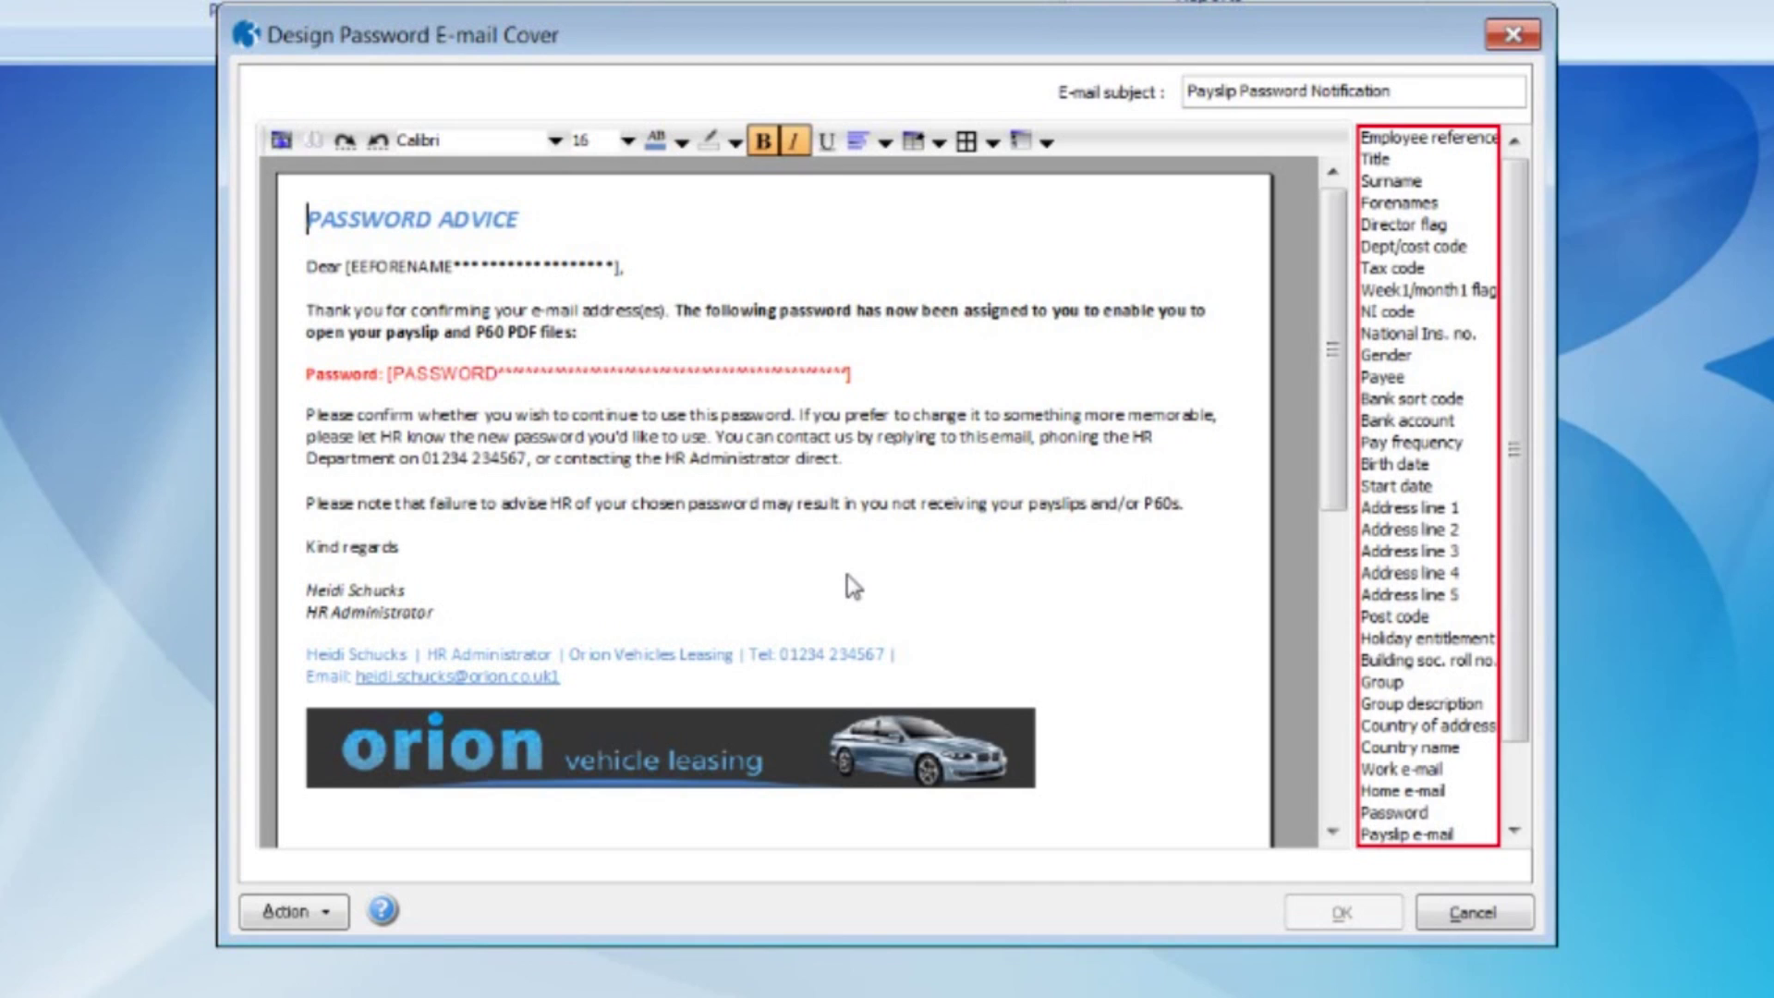
pyautogui.click(1472, 913)
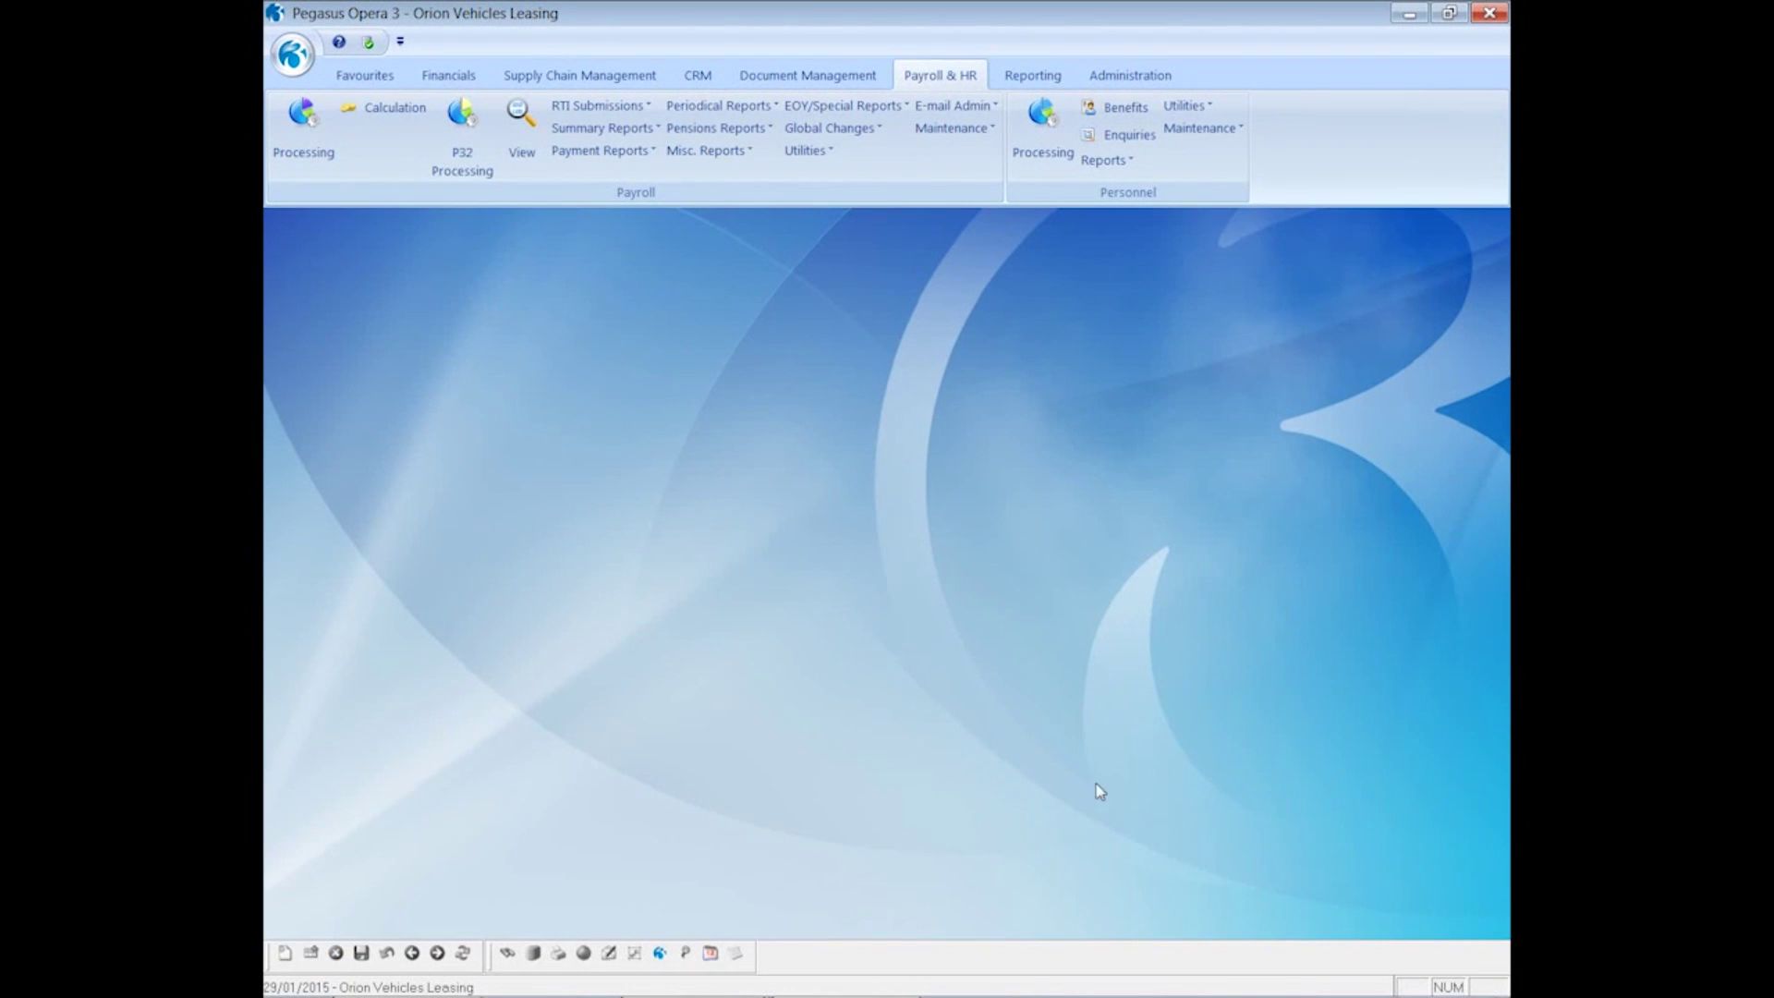
# - Open the Monthly group's payslip e-mail cover, subject 'Your Email Payslip', review it and close it
pyautogui.click(934, 109)
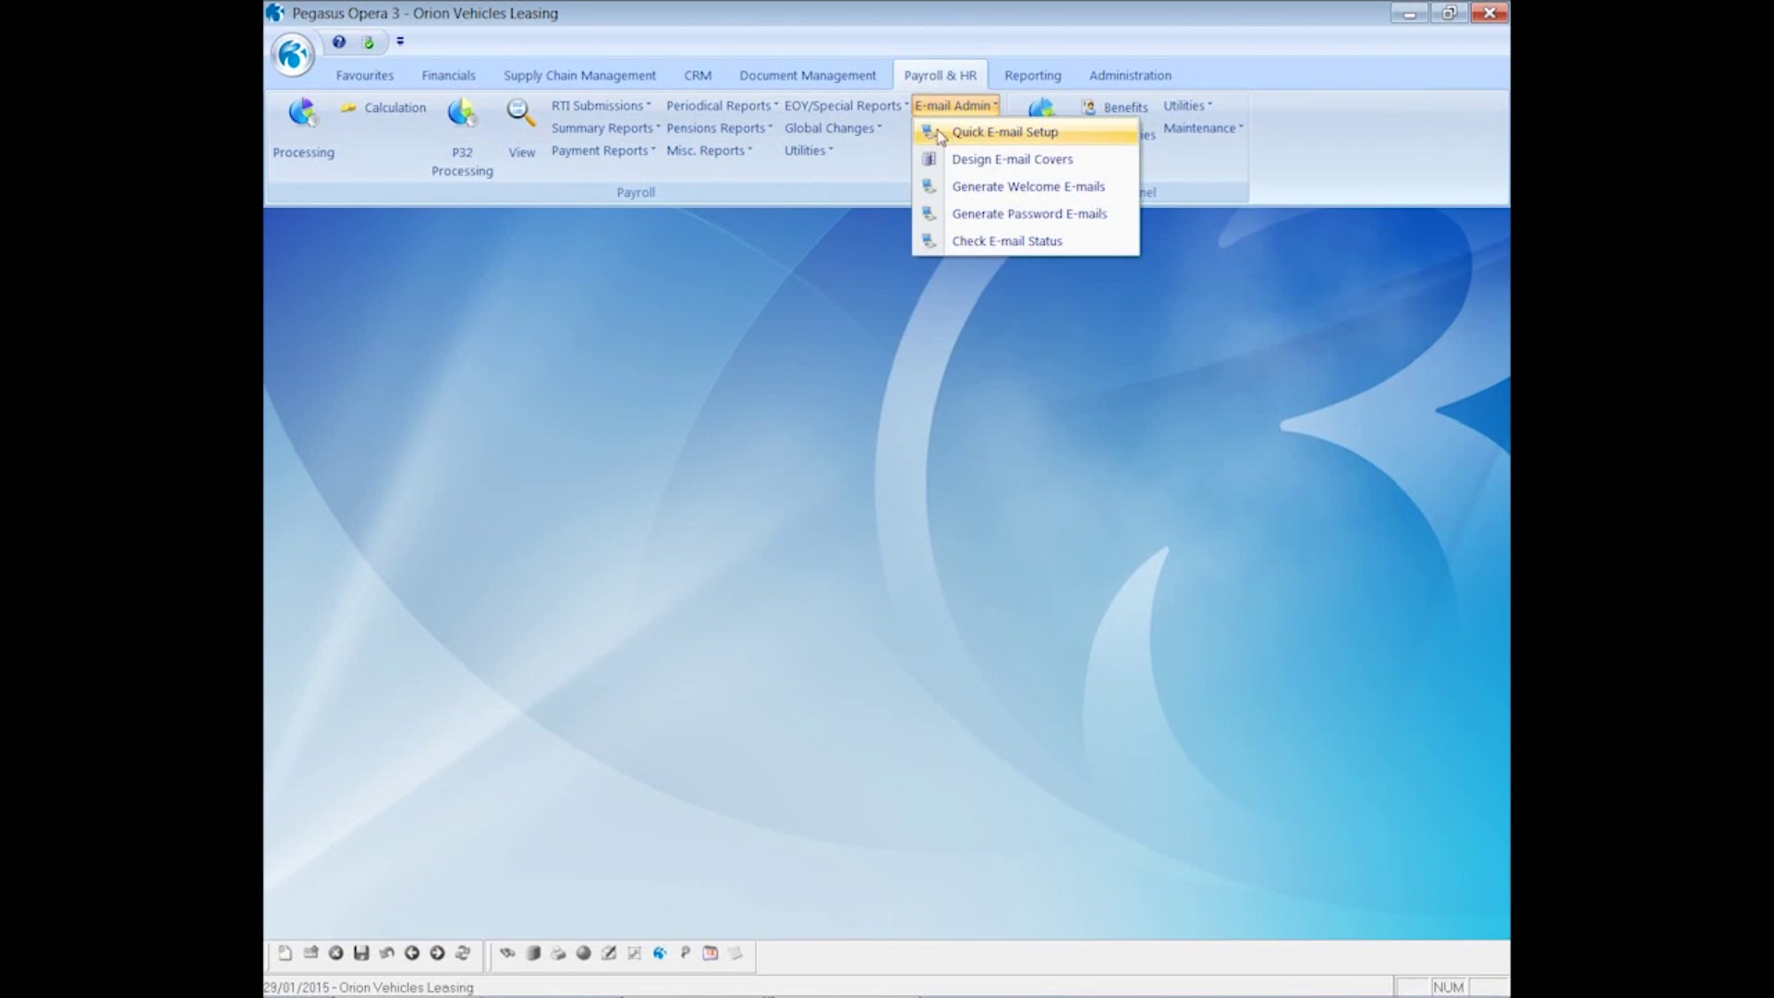
pyautogui.click(963, 163)
pyautogui.click(833, 494)
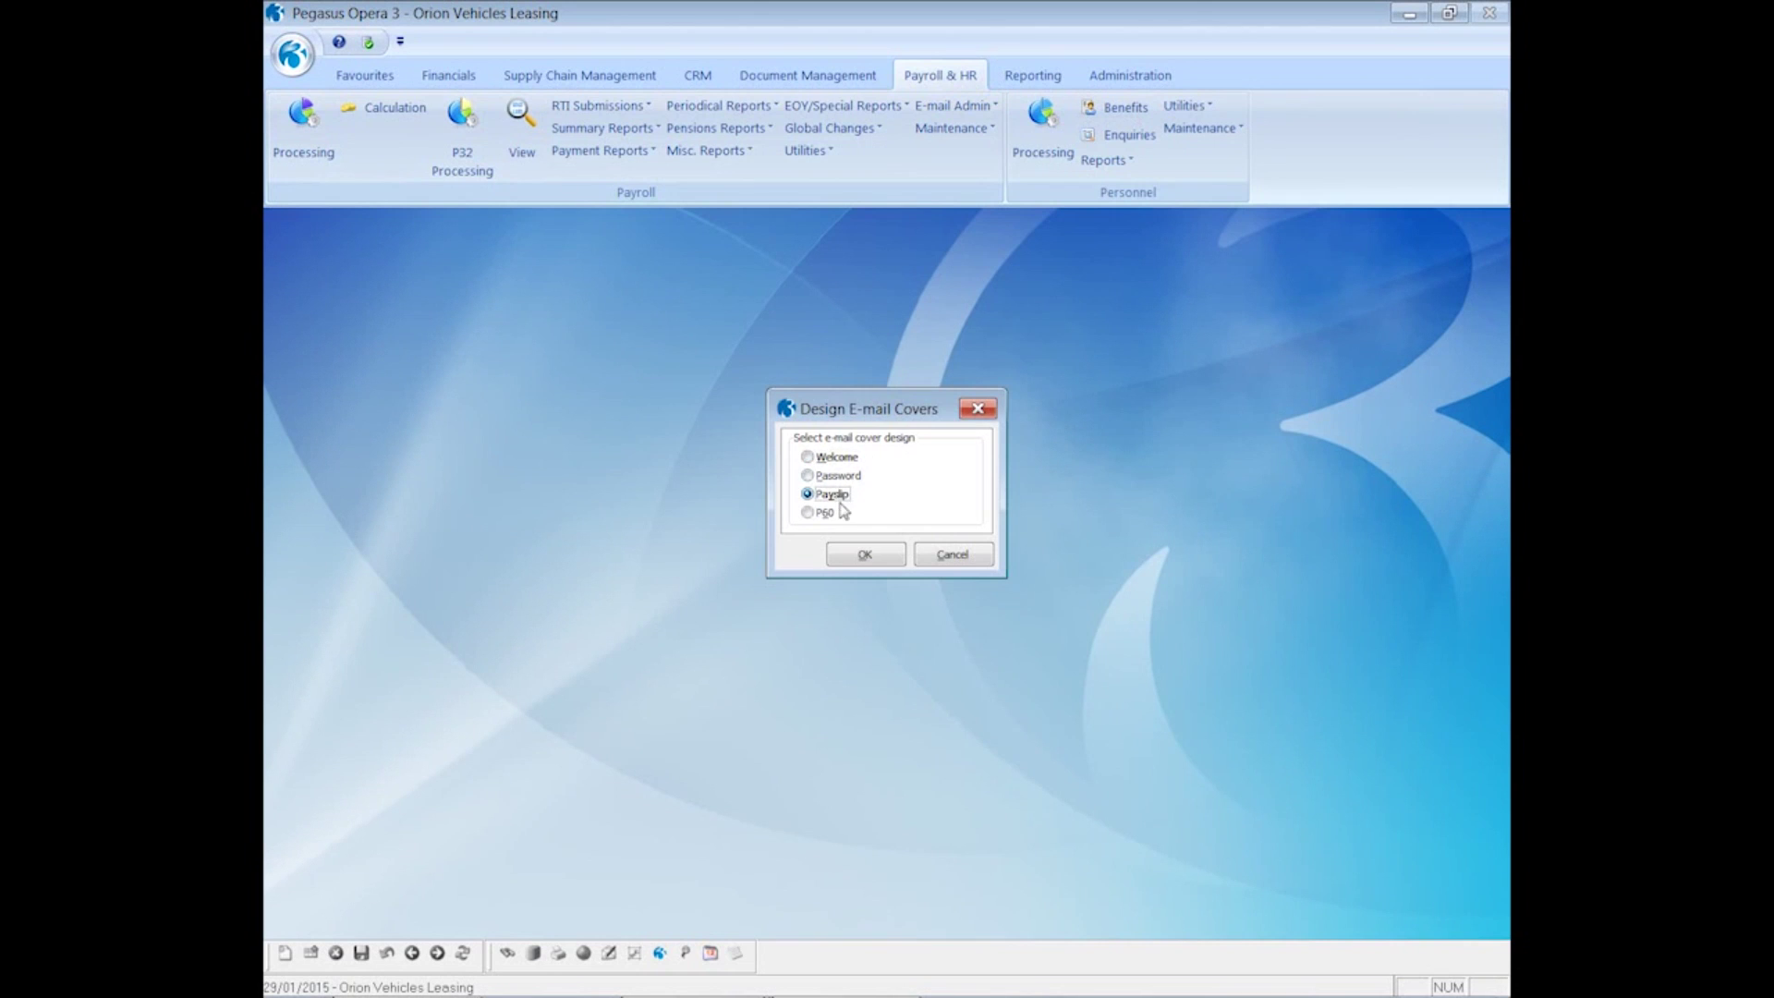
pyautogui.click(855, 559)
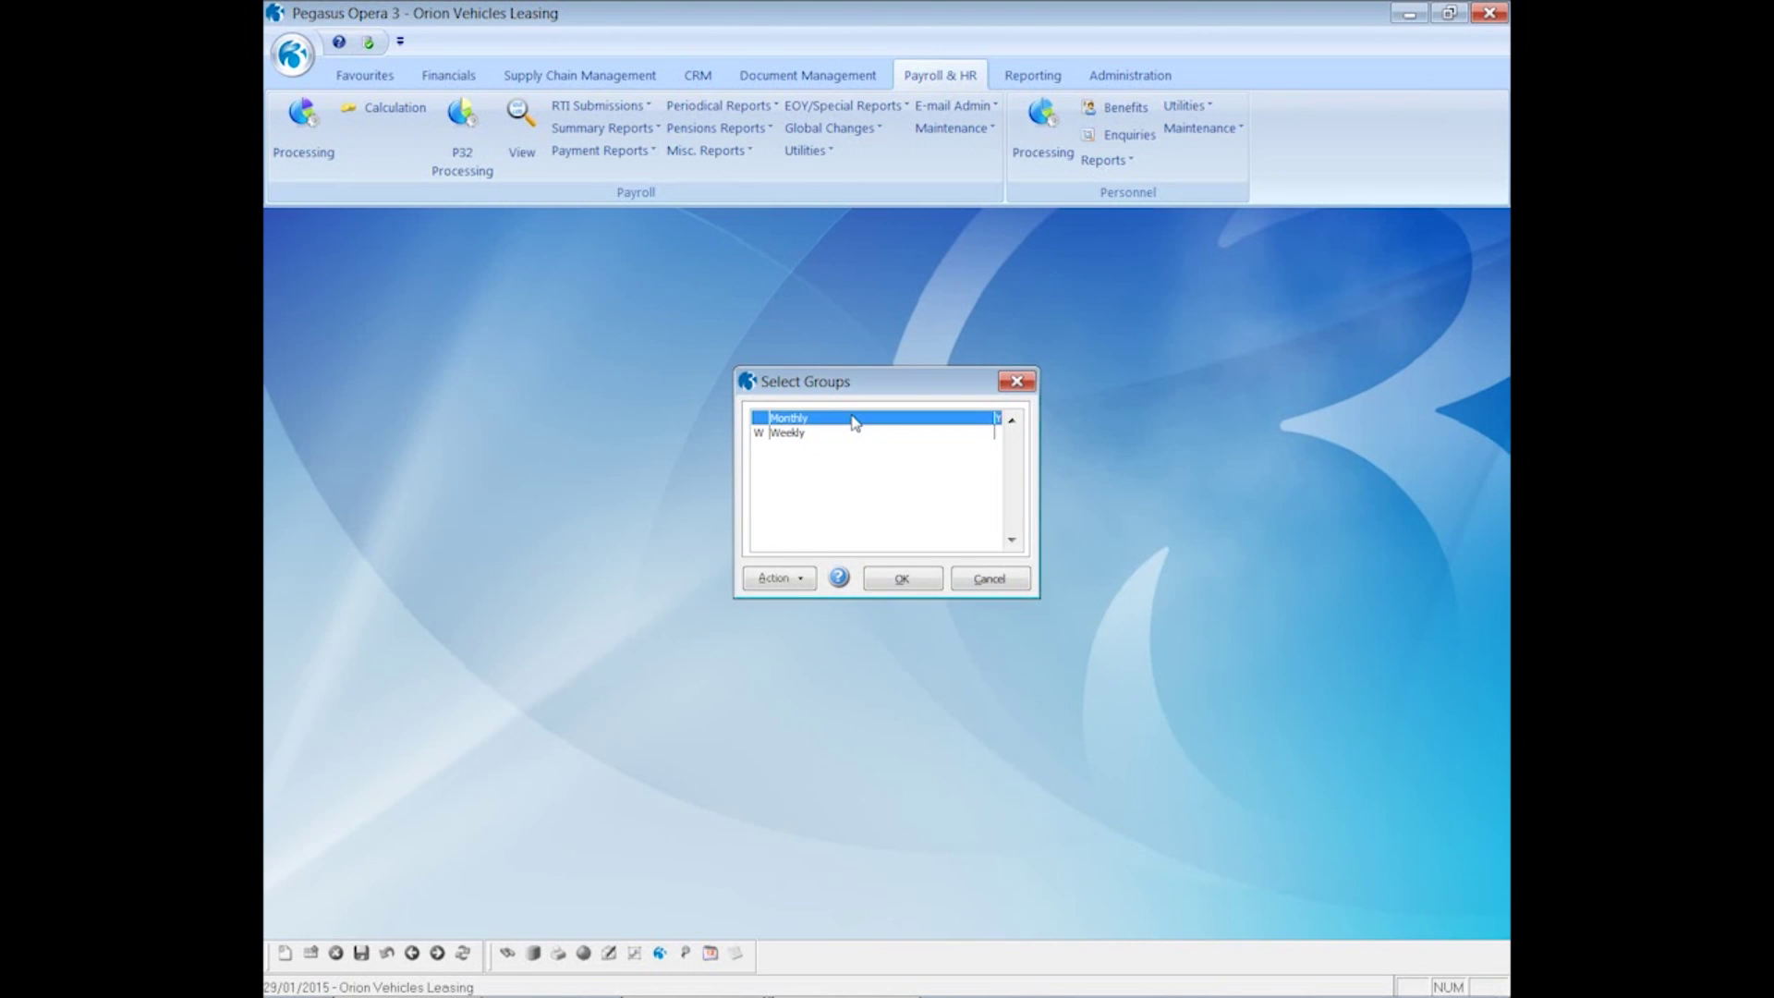
pyautogui.click(888, 581)
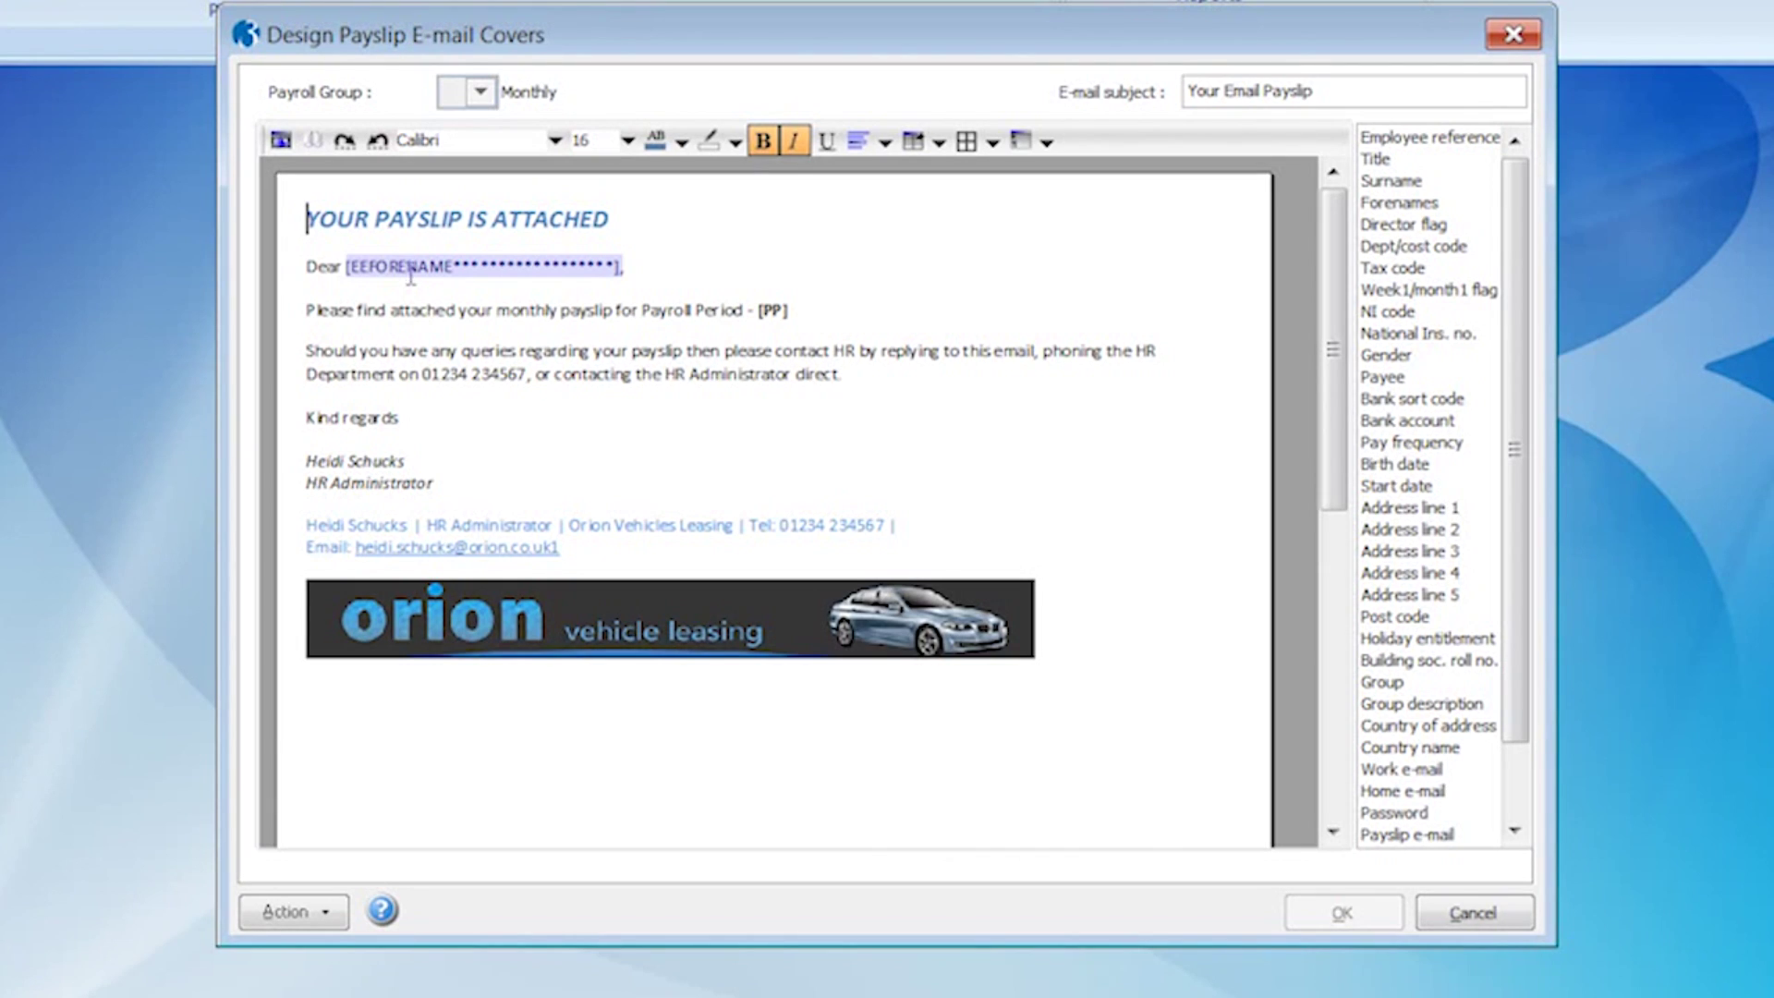
pyautogui.click(1453, 917)
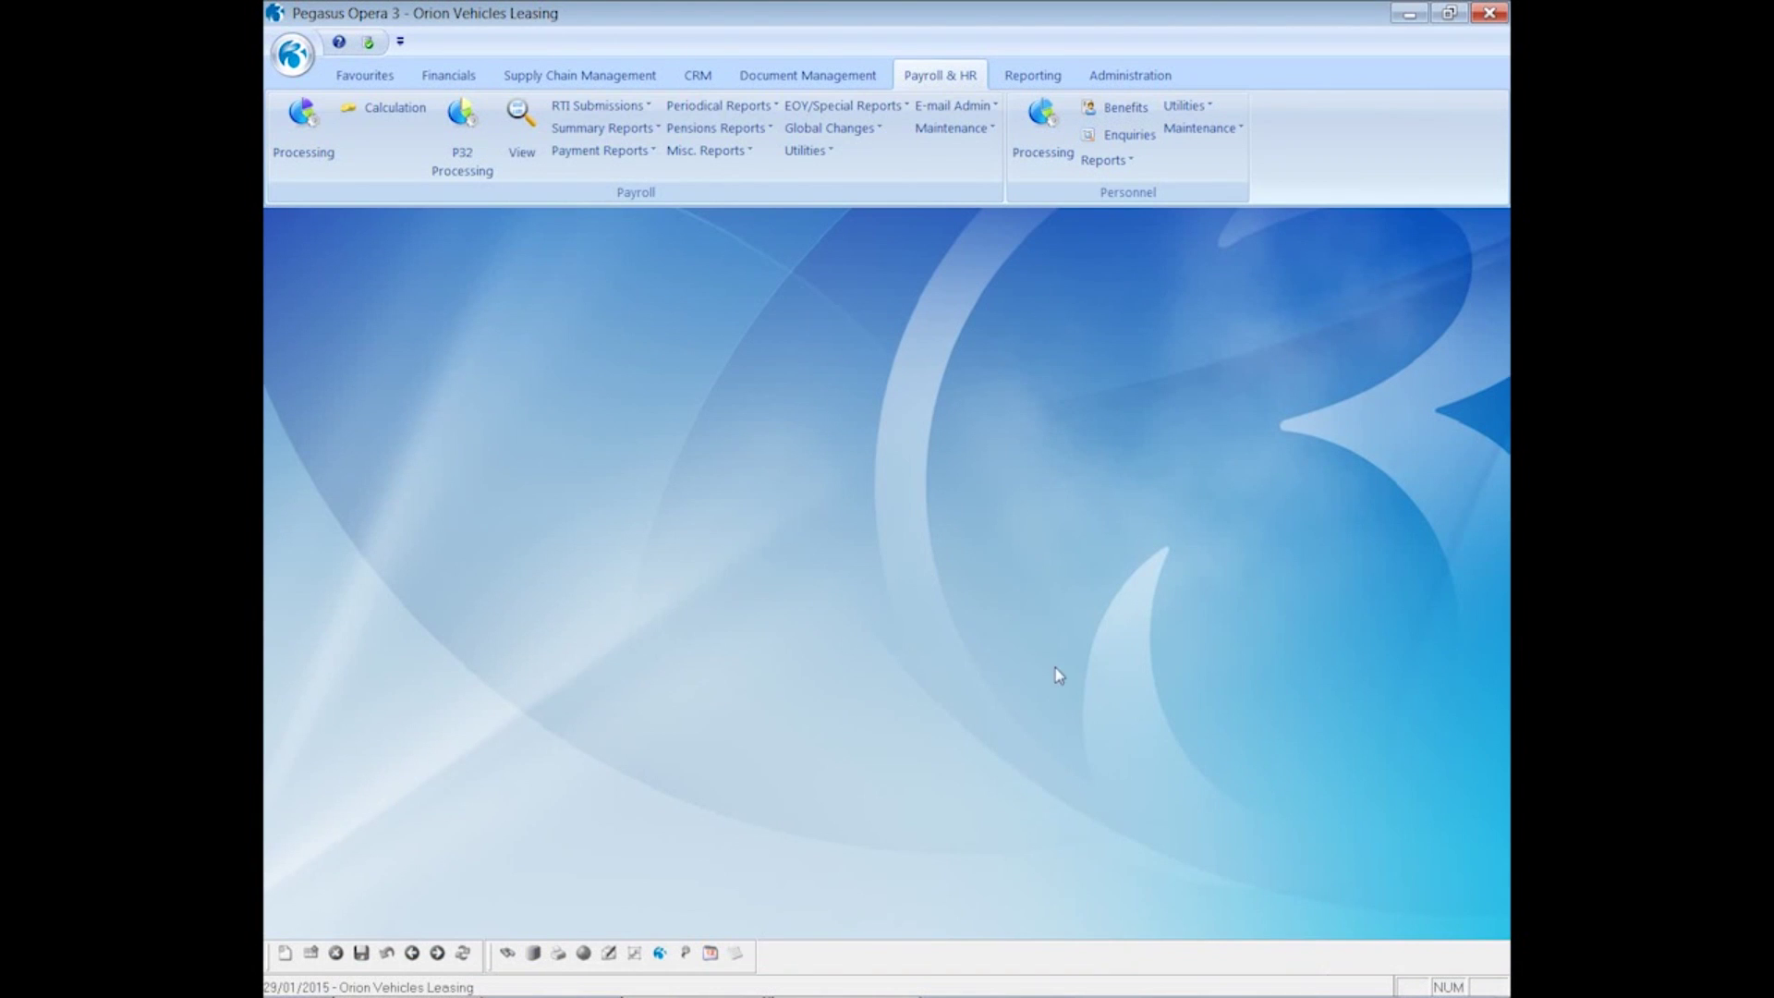
pyautogui.click(934, 109)
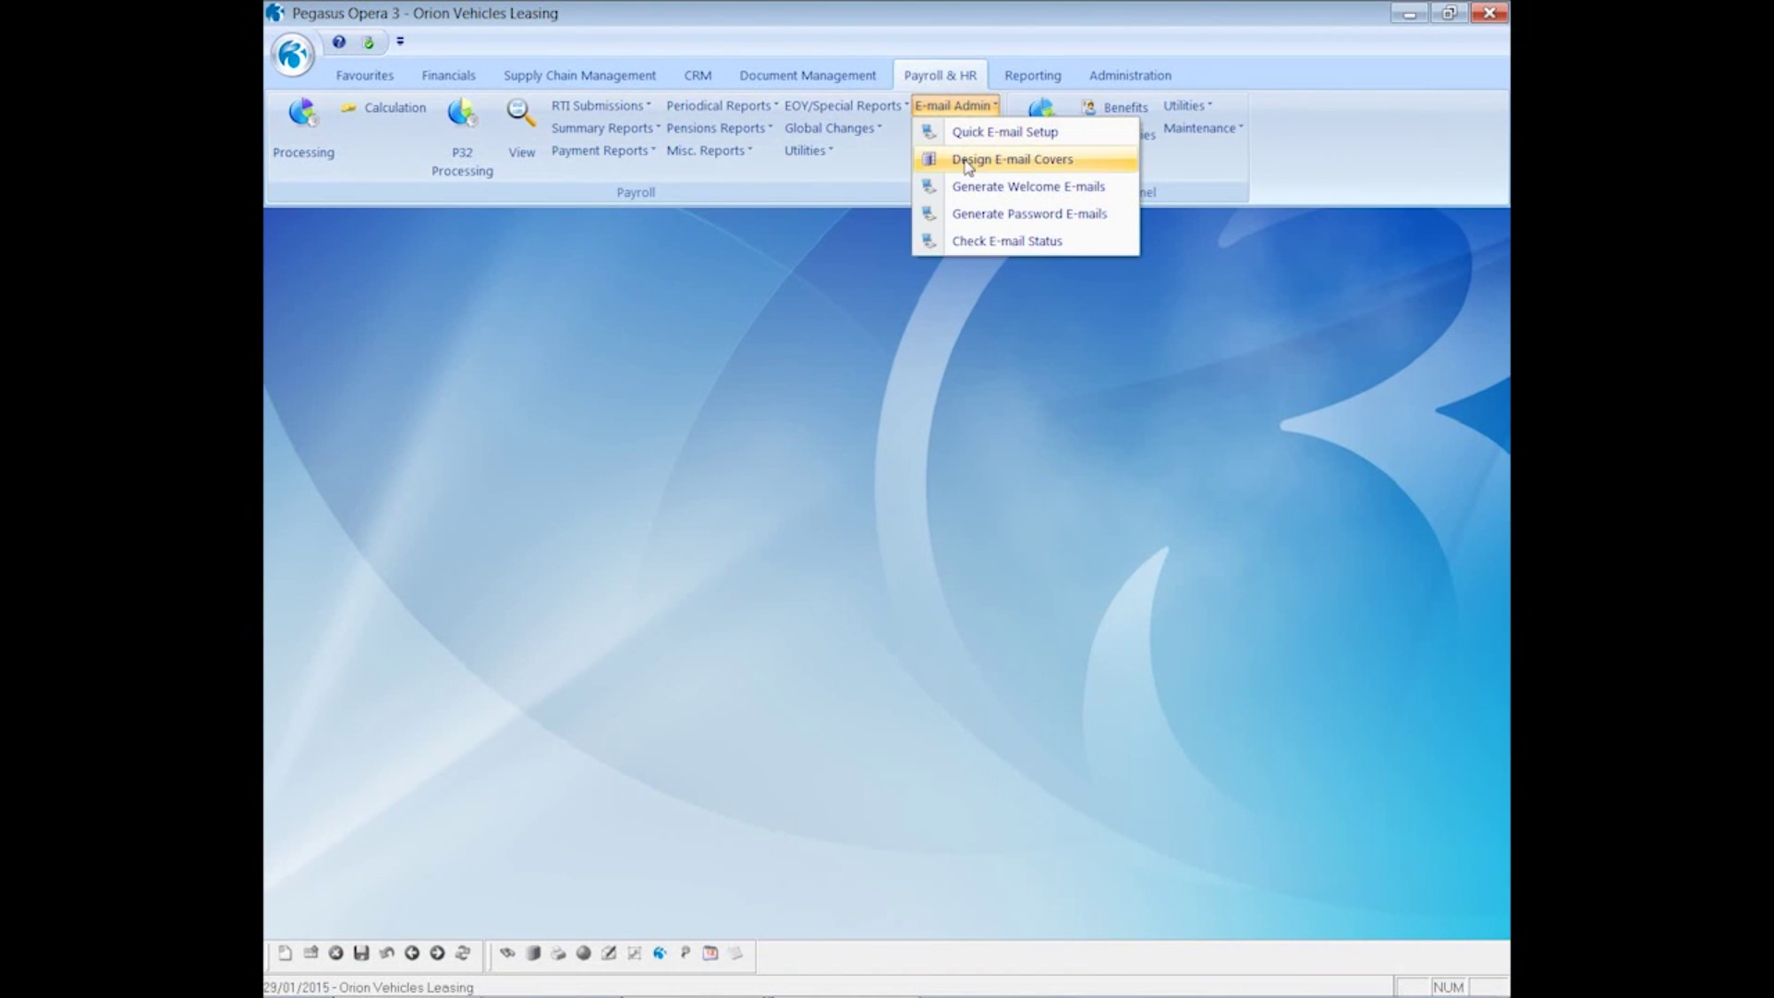
pyautogui.click(961, 159)
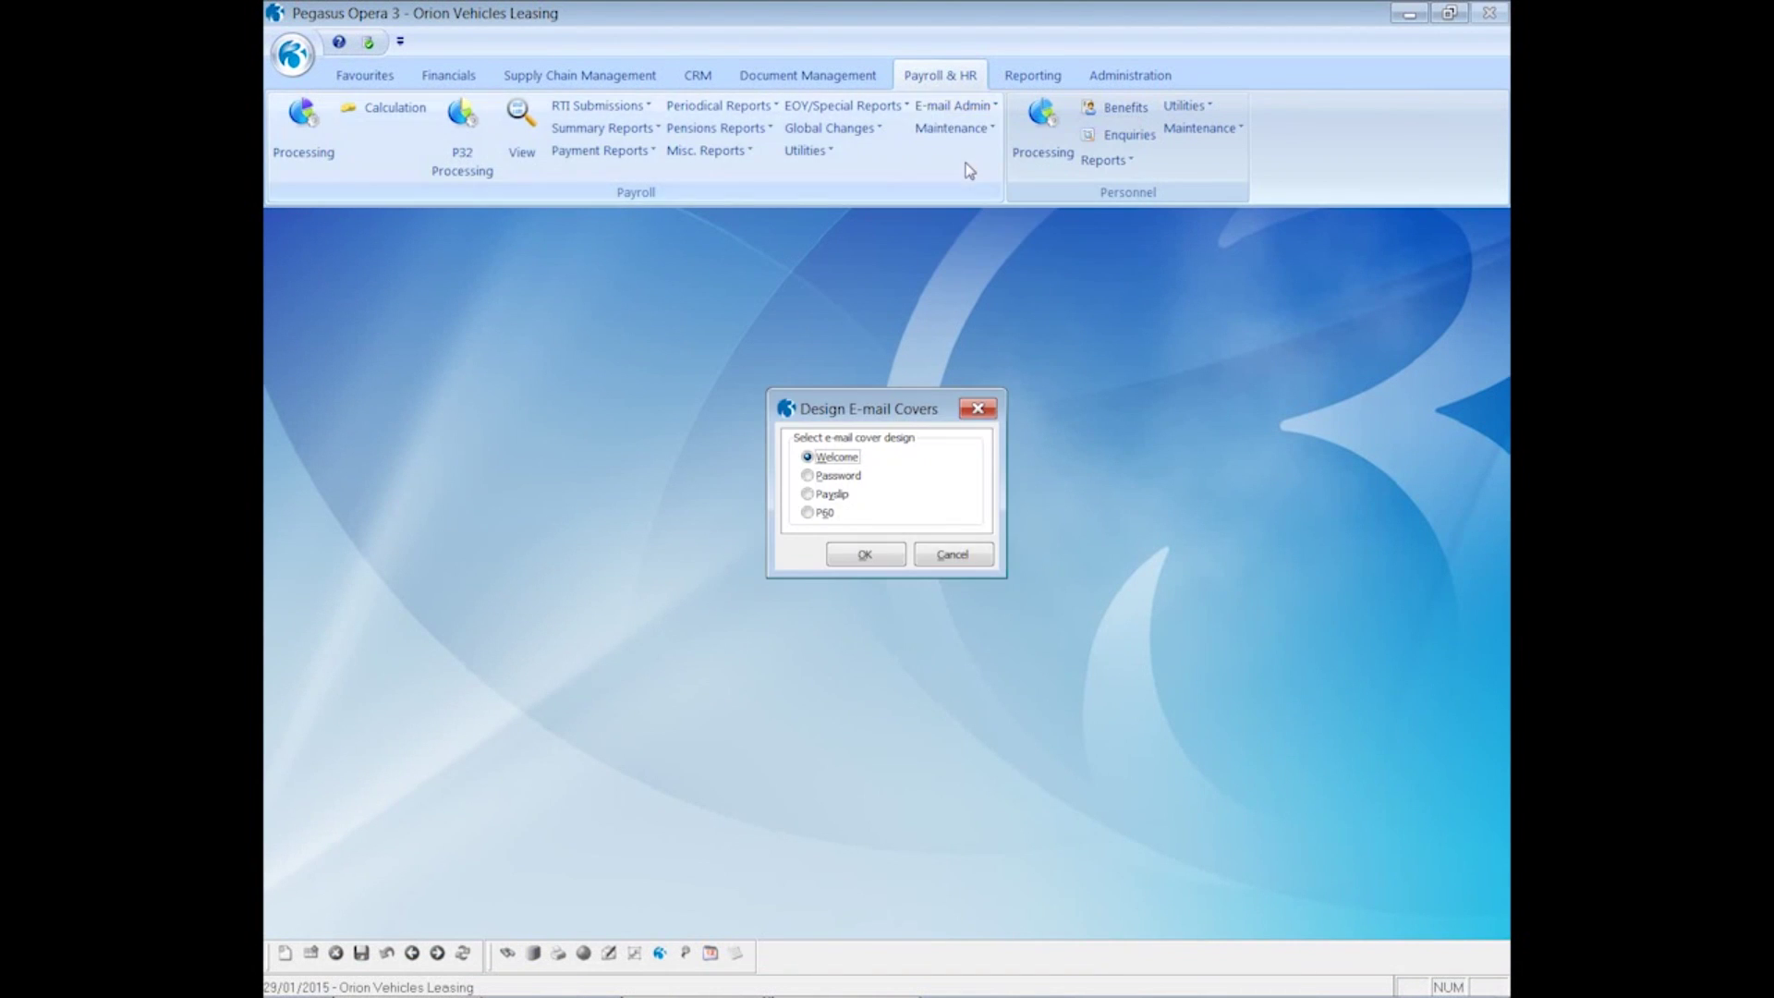
pyautogui.click(825, 515)
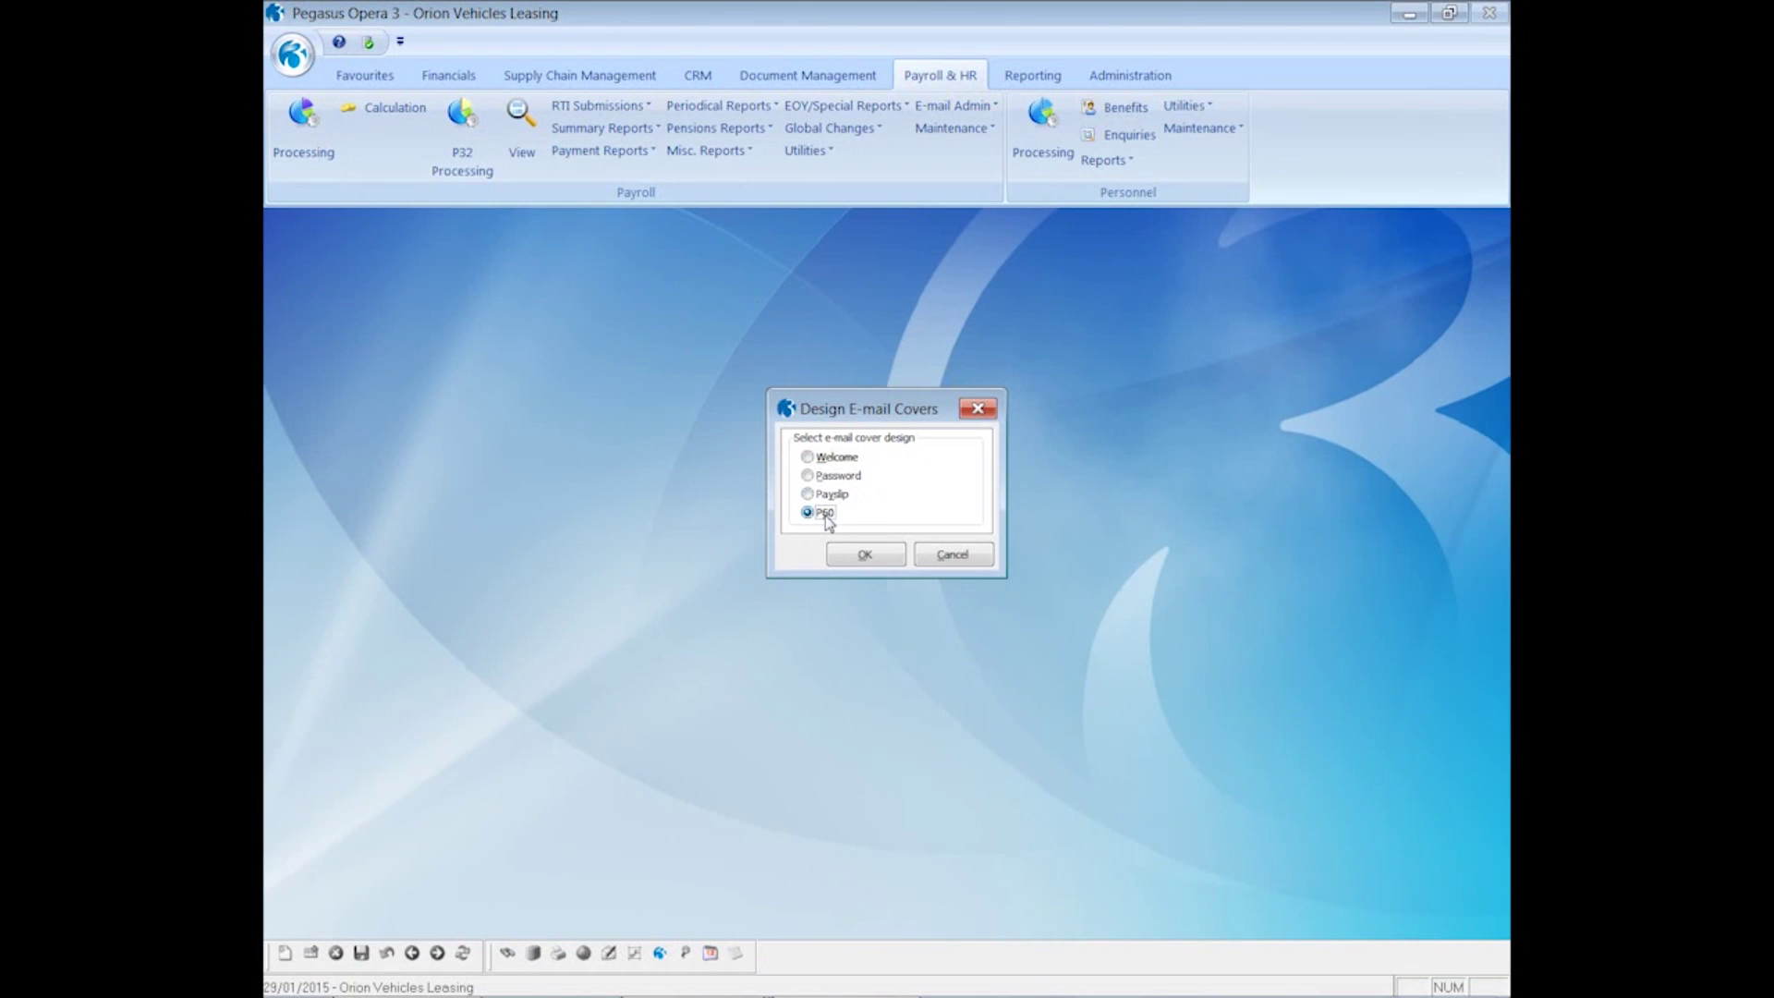
pyautogui.click(852, 557)
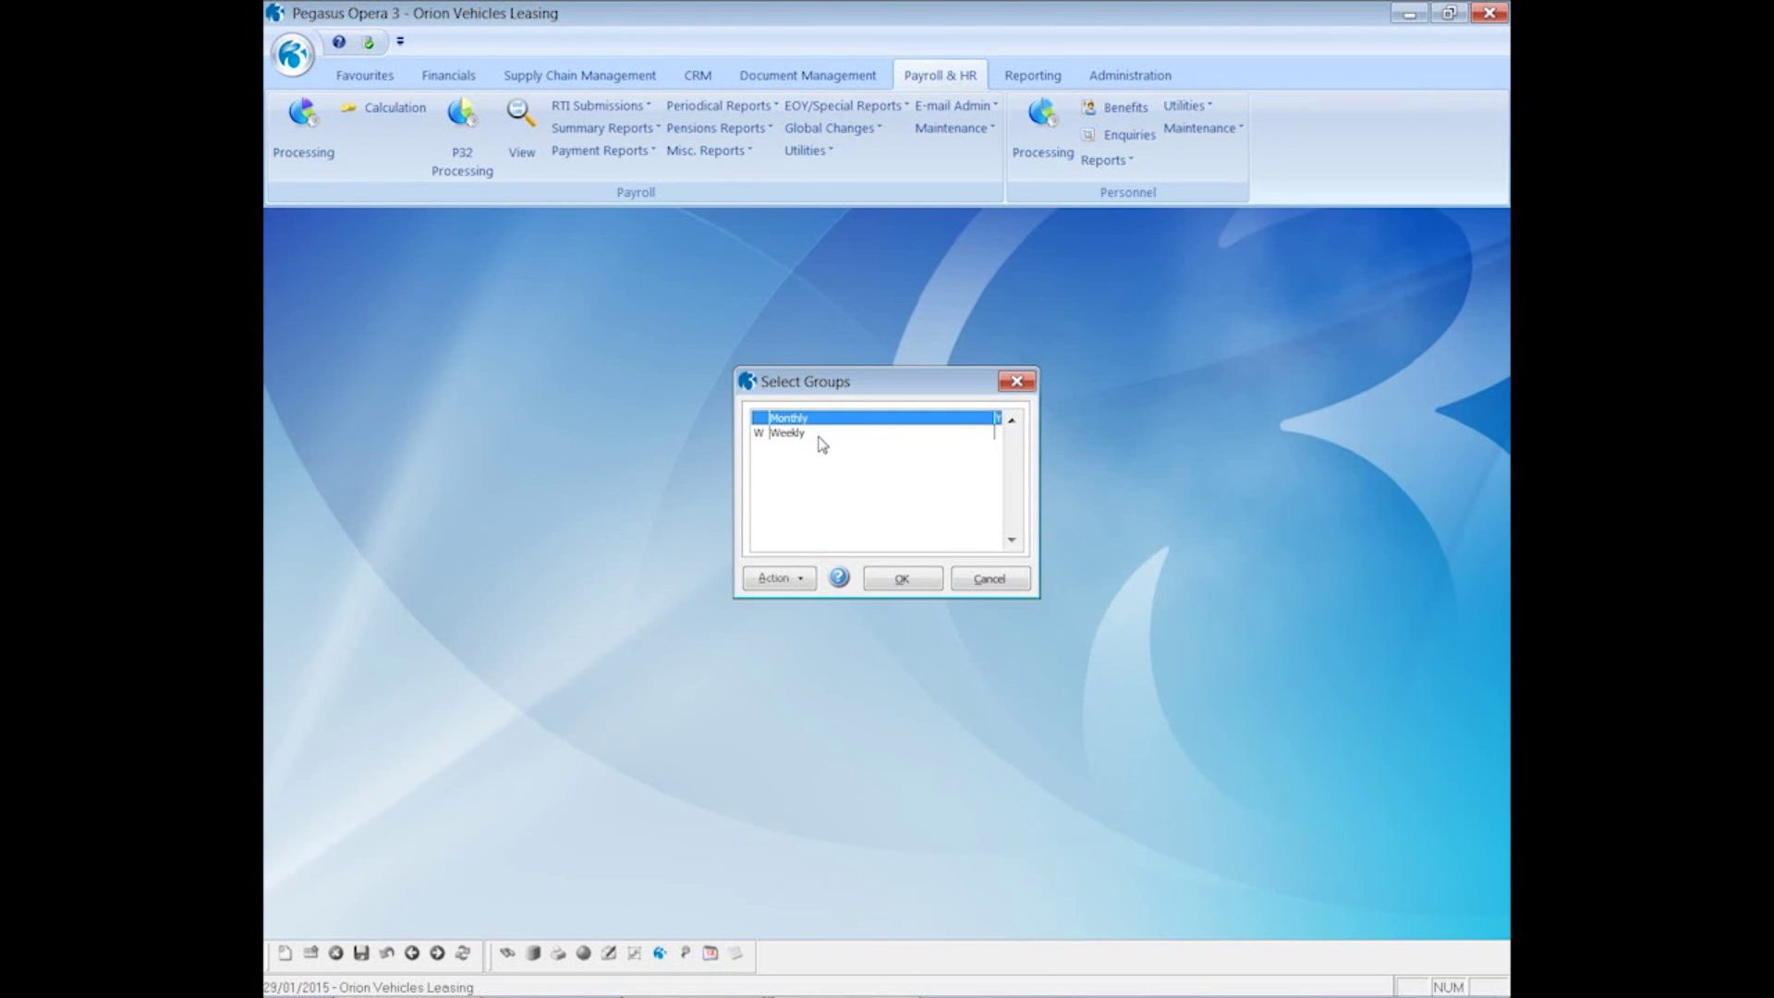
pyautogui.click(898, 580)
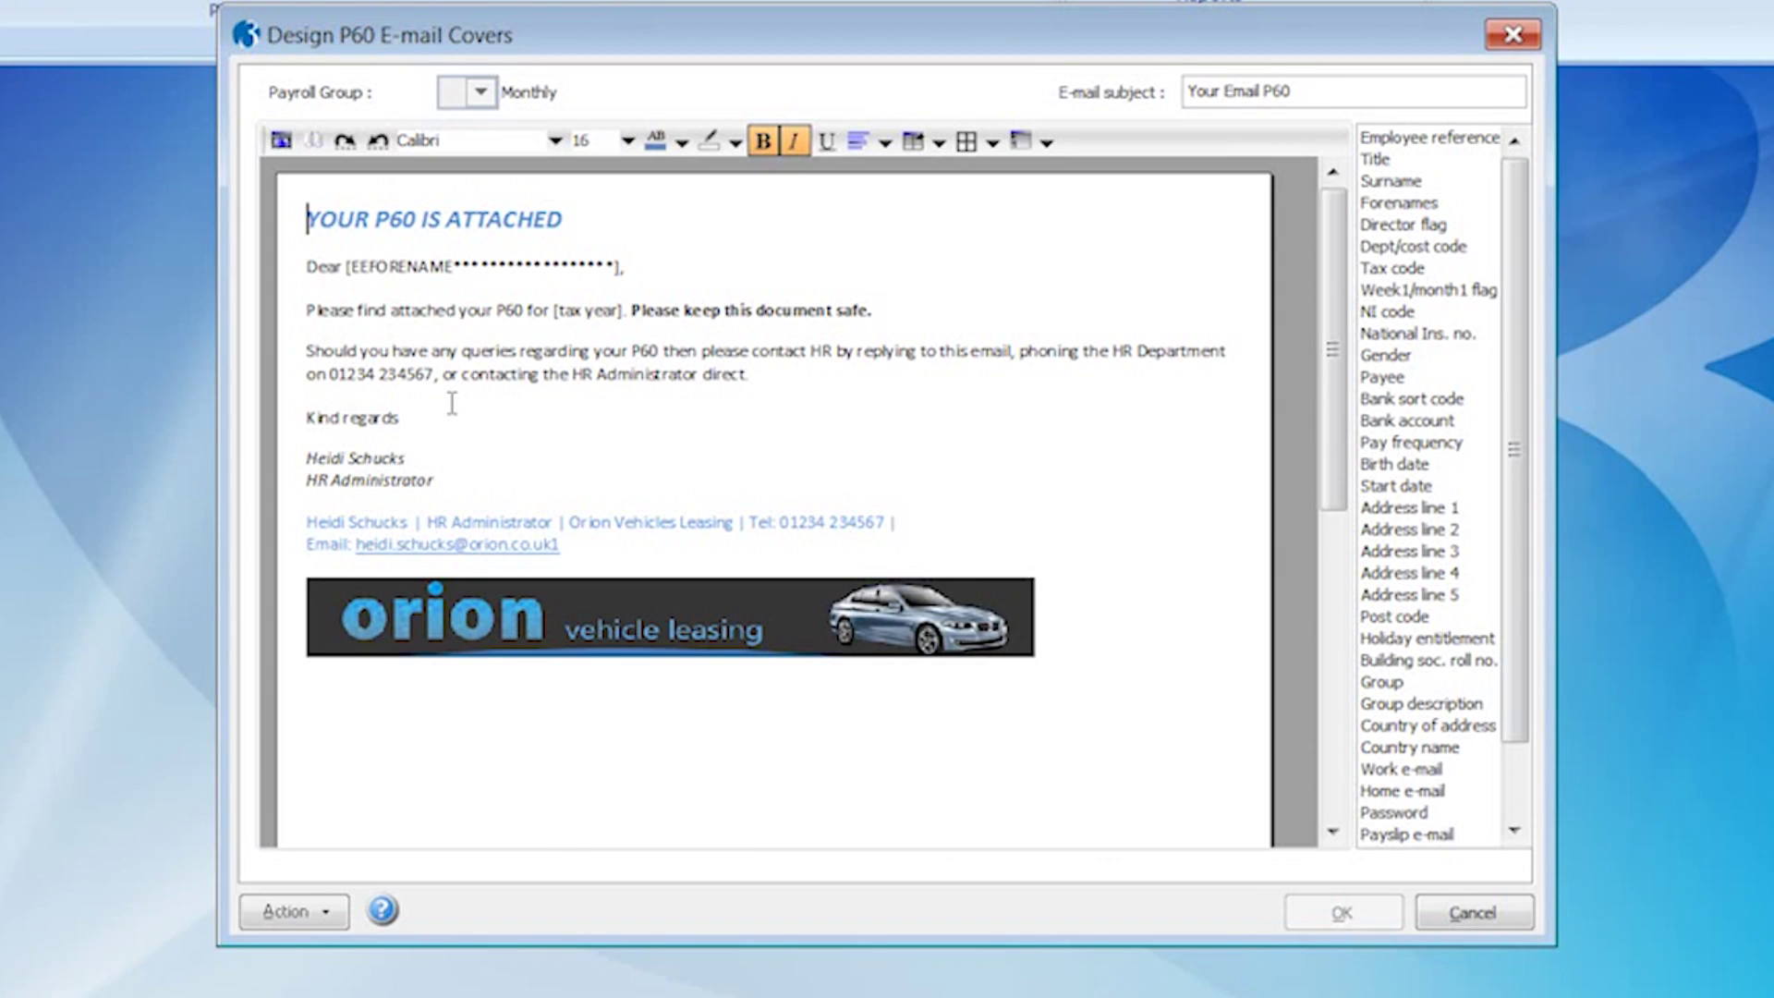
pyautogui.click(1475, 916)
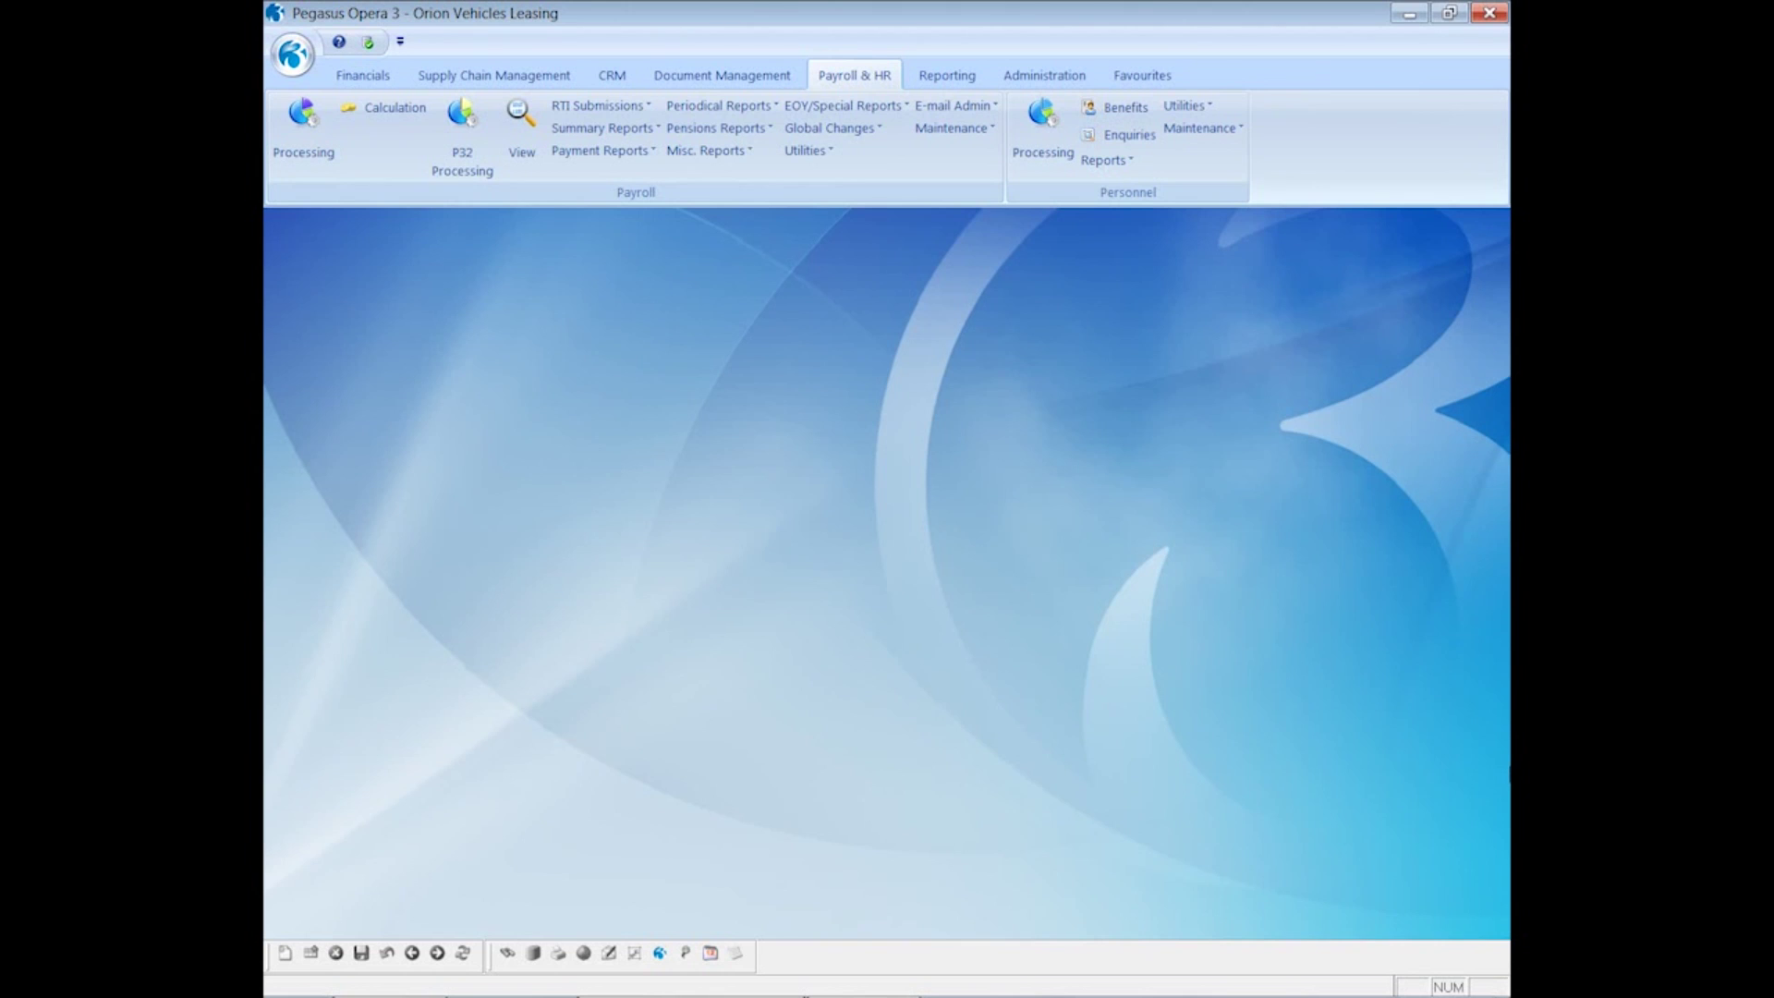
# - Start generating Welcome e-mails with the Monthly group flagged
pyautogui.click(955, 106)
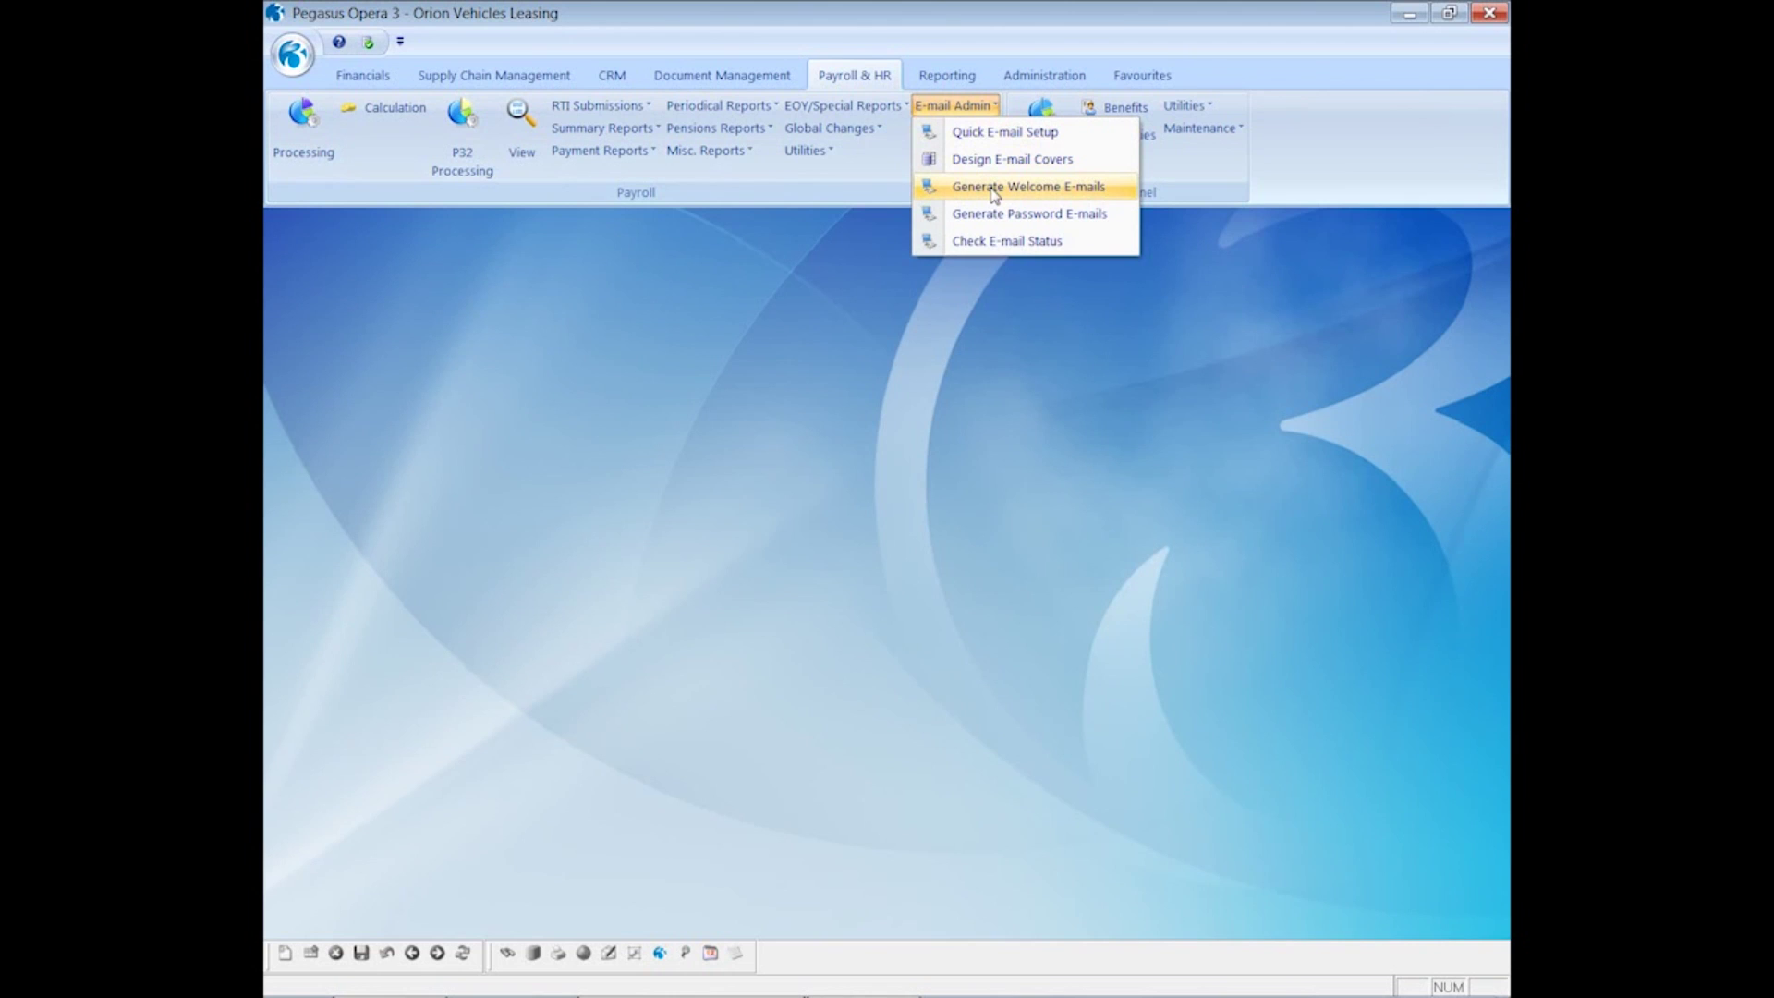
pyautogui.click(993, 189)
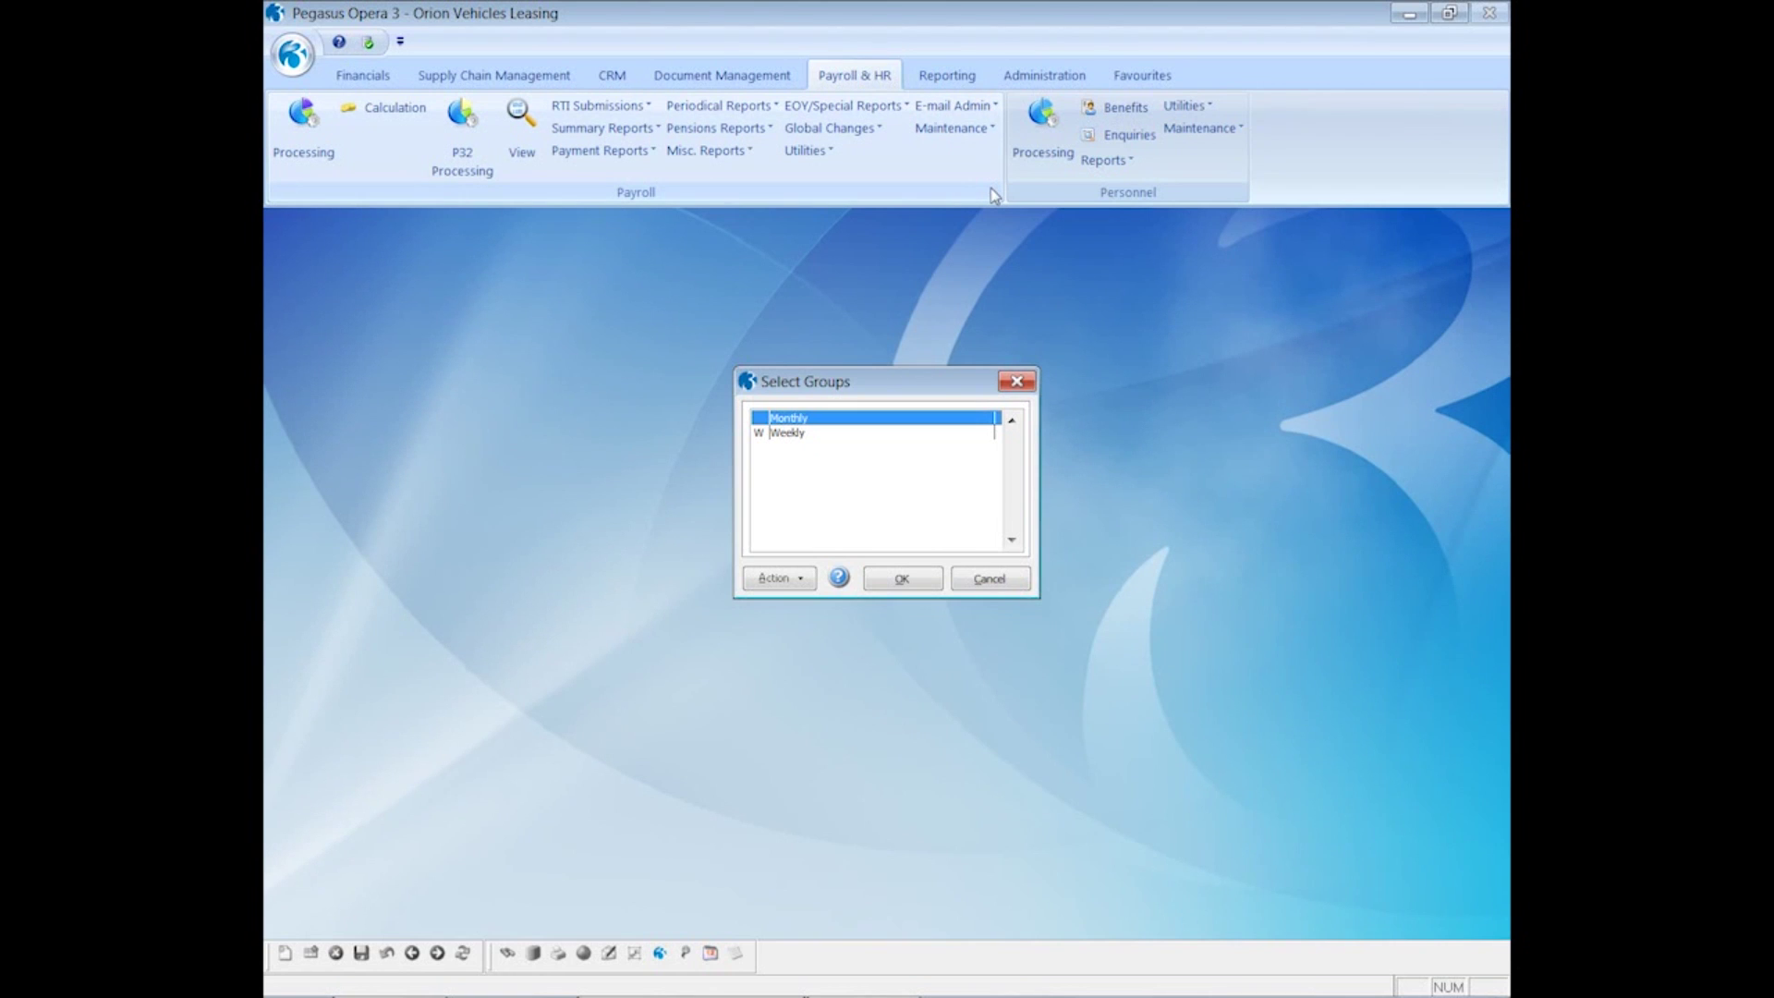
pyautogui.doubleClick(838, 417)
pyautogui.click(902, 579)
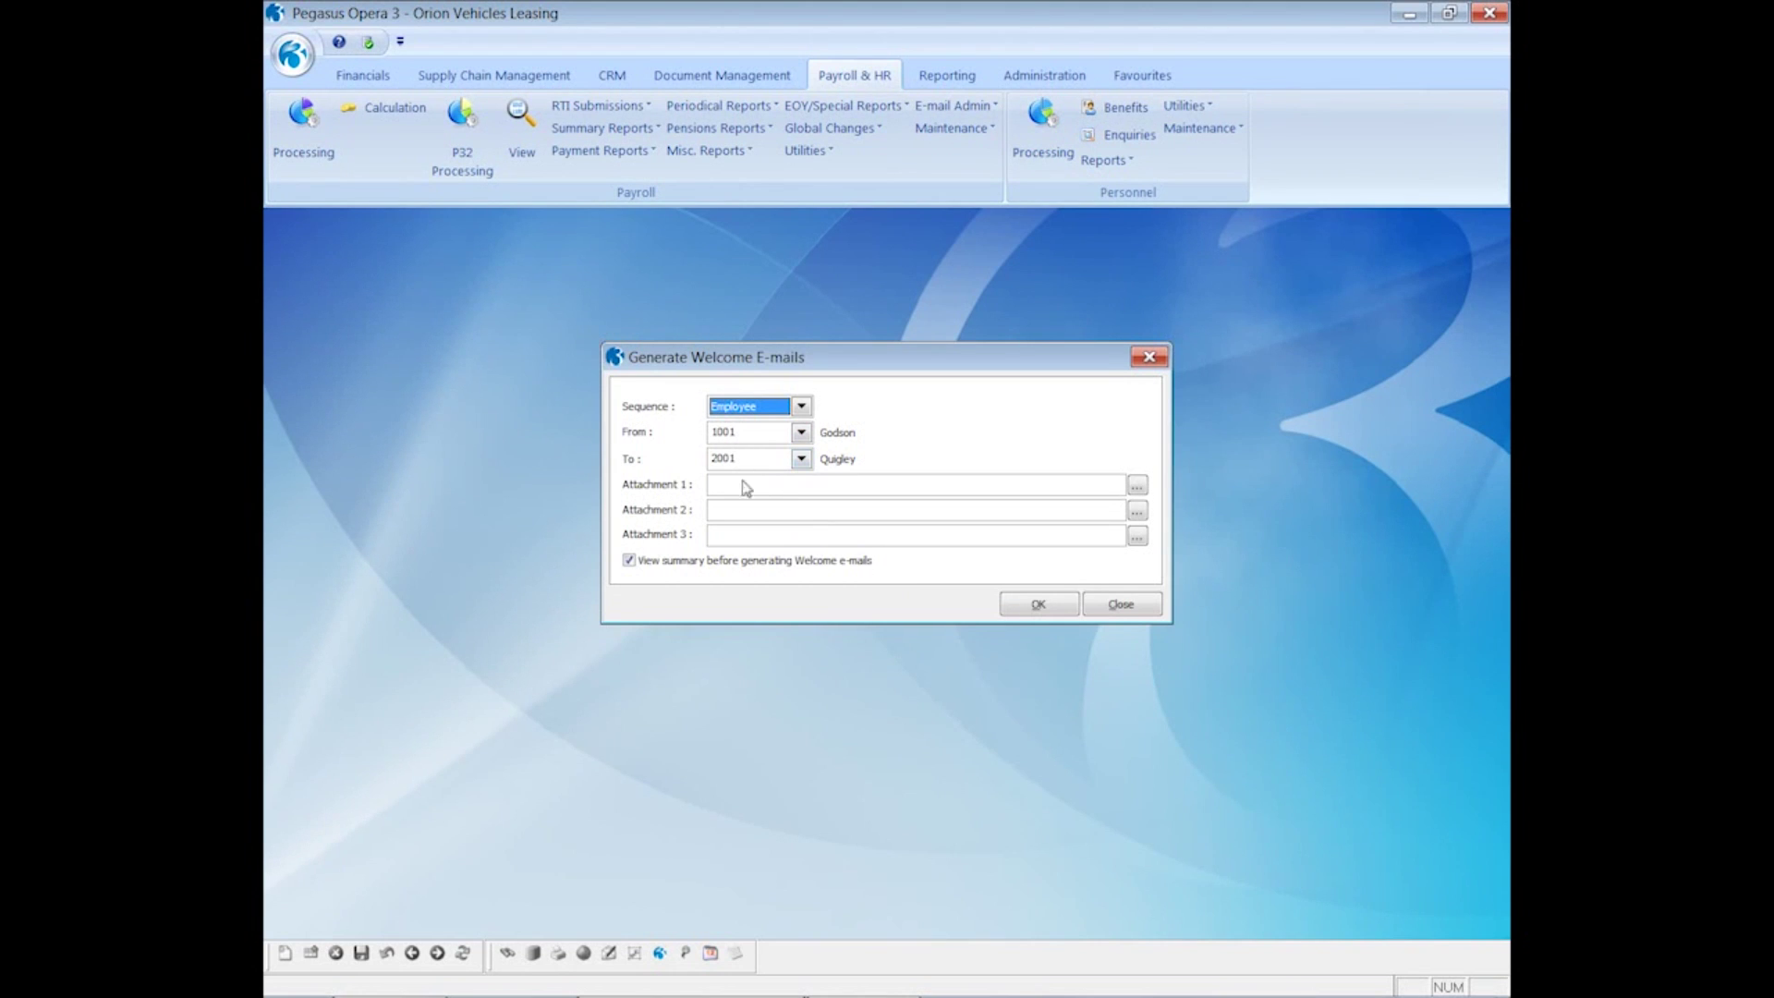
# - Attach EmailPayslipsPolicyDocument_010115 and ContractOfEmployment_010115, then publish the recipient preview
pyautogui.click(1136, 490)
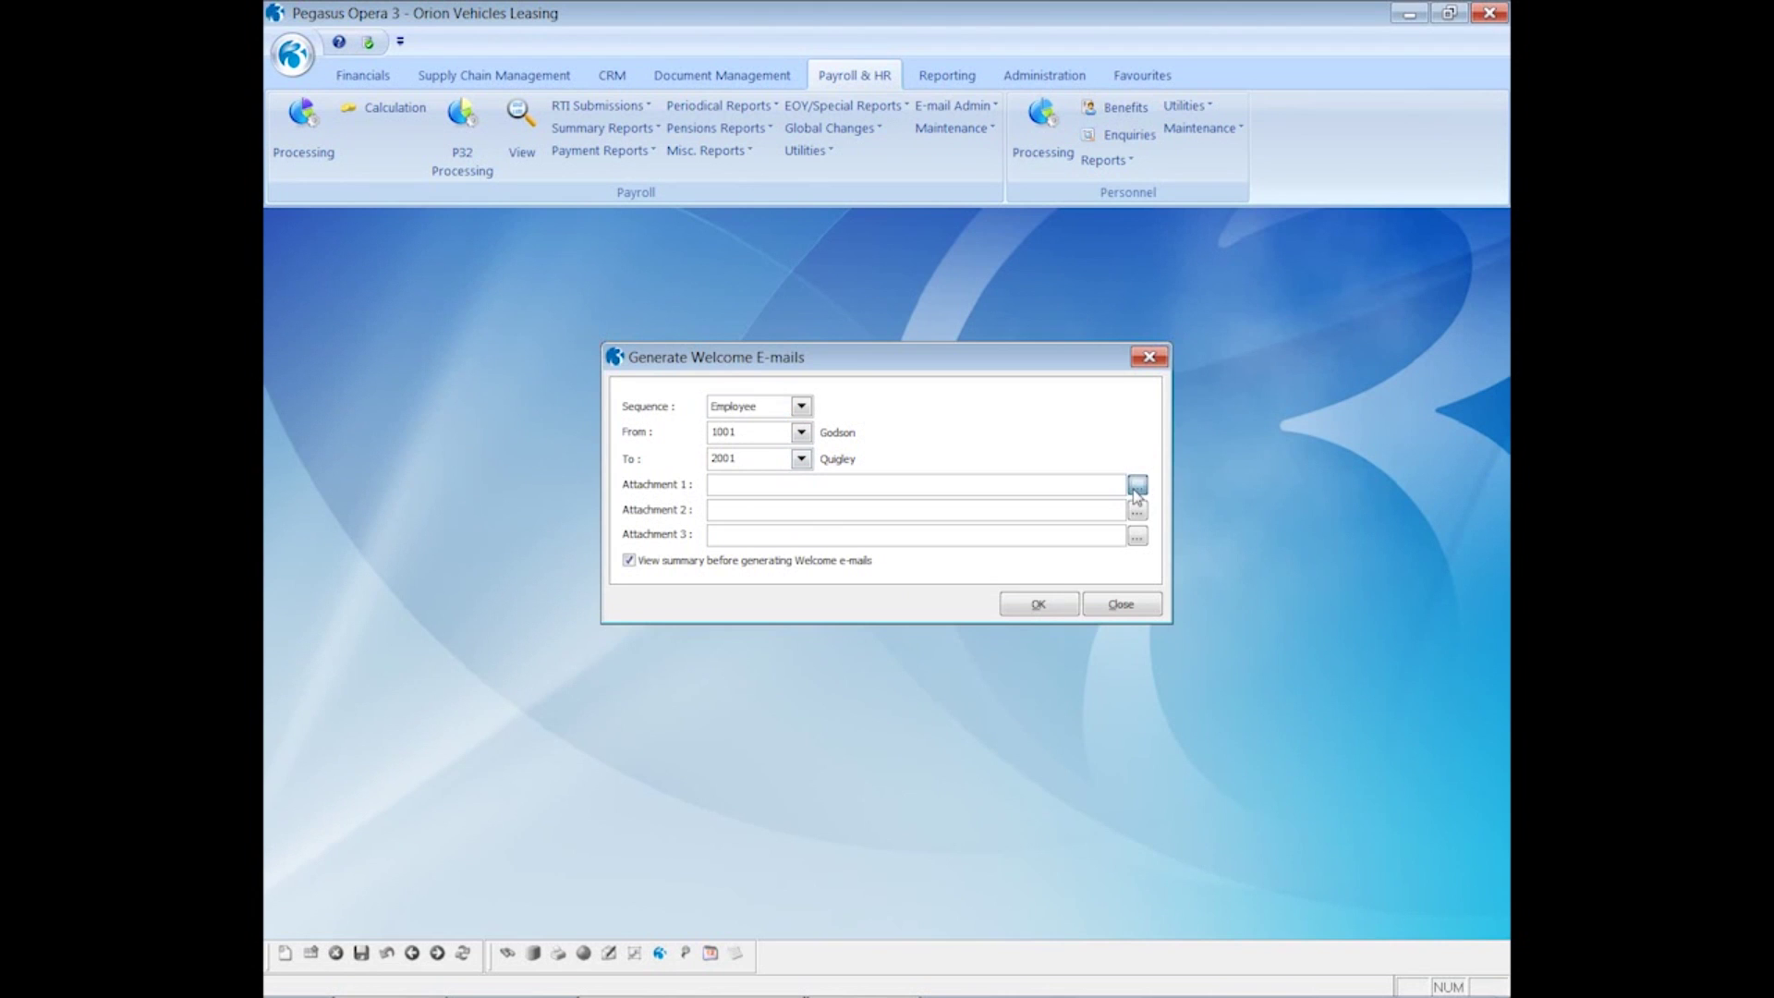
pyautogui.click(1028, 405)
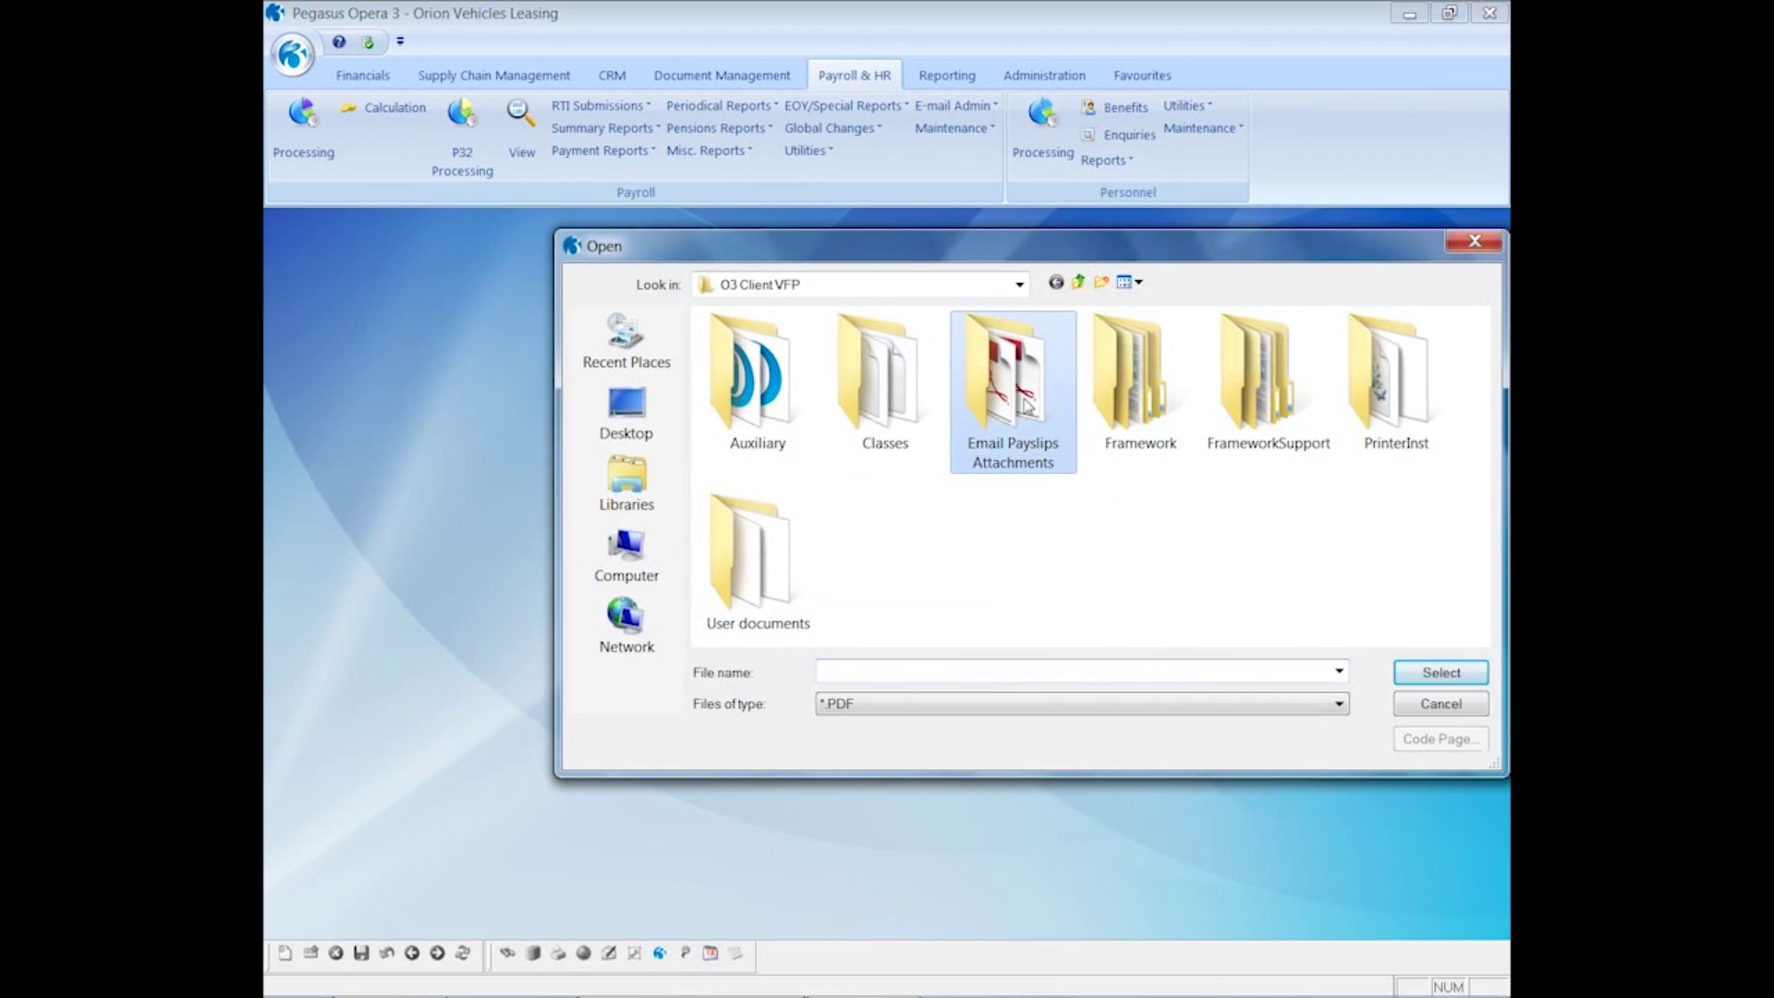
pyautogui.doubleClick(1028, 405)
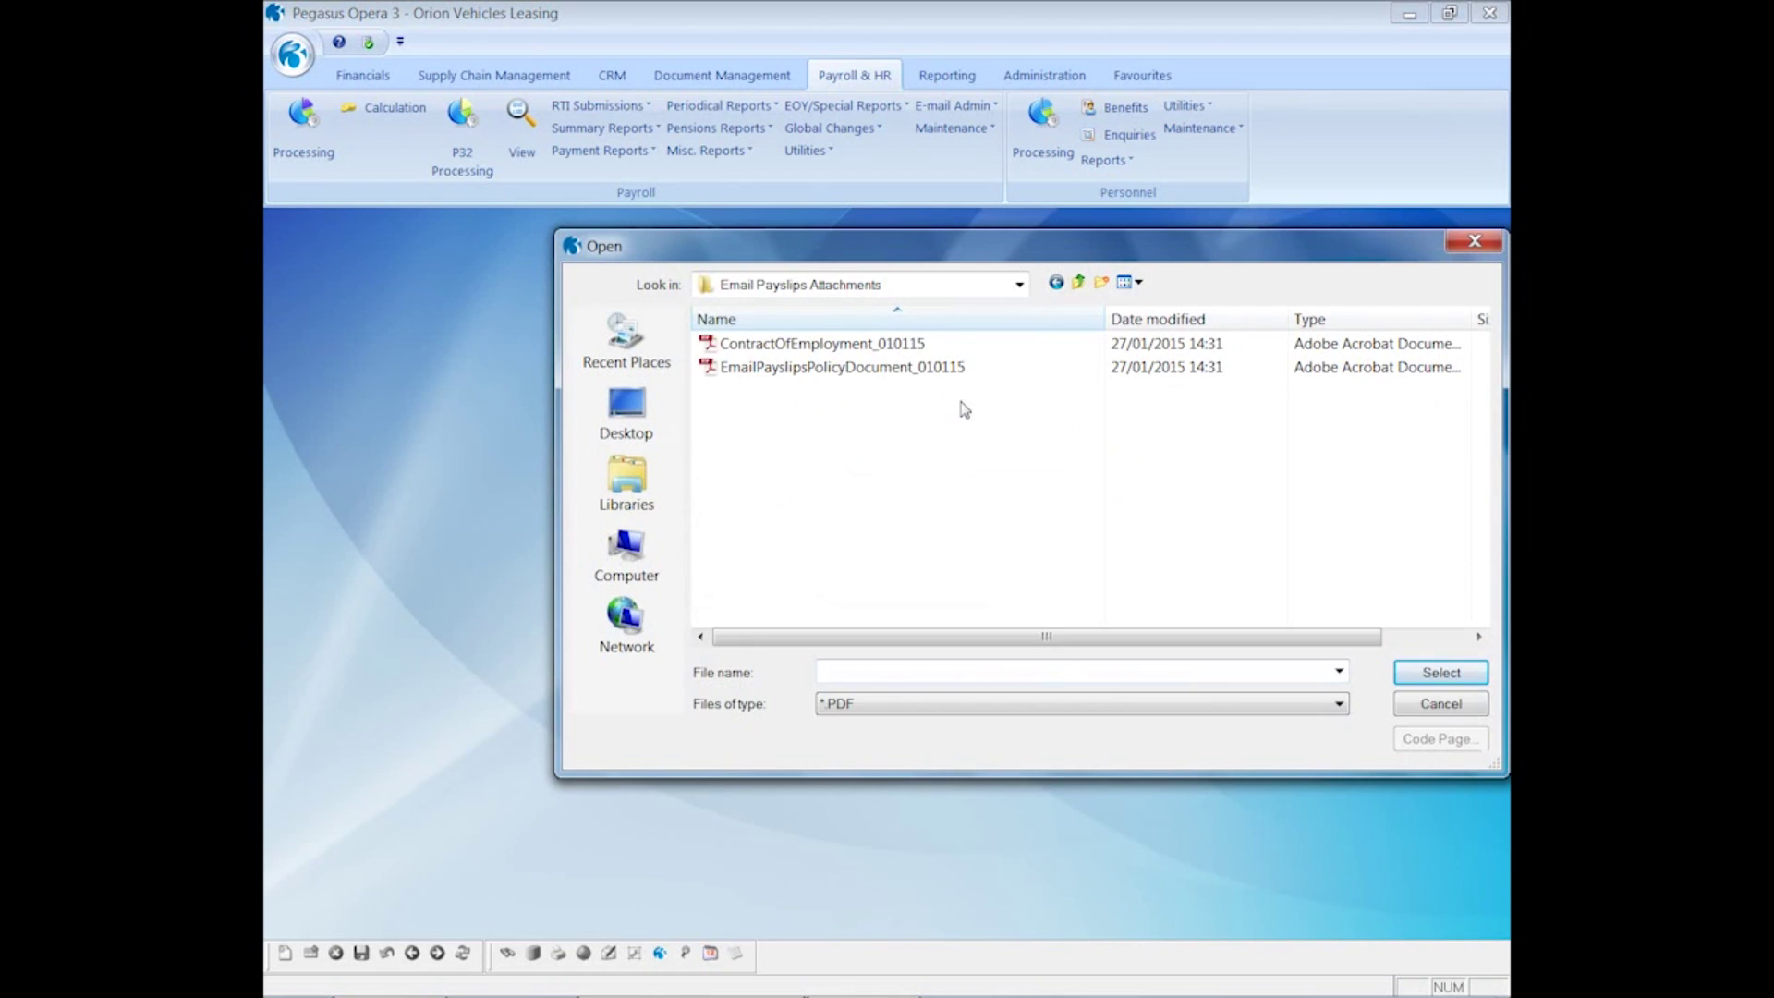
pyautogui.click(838, 375)
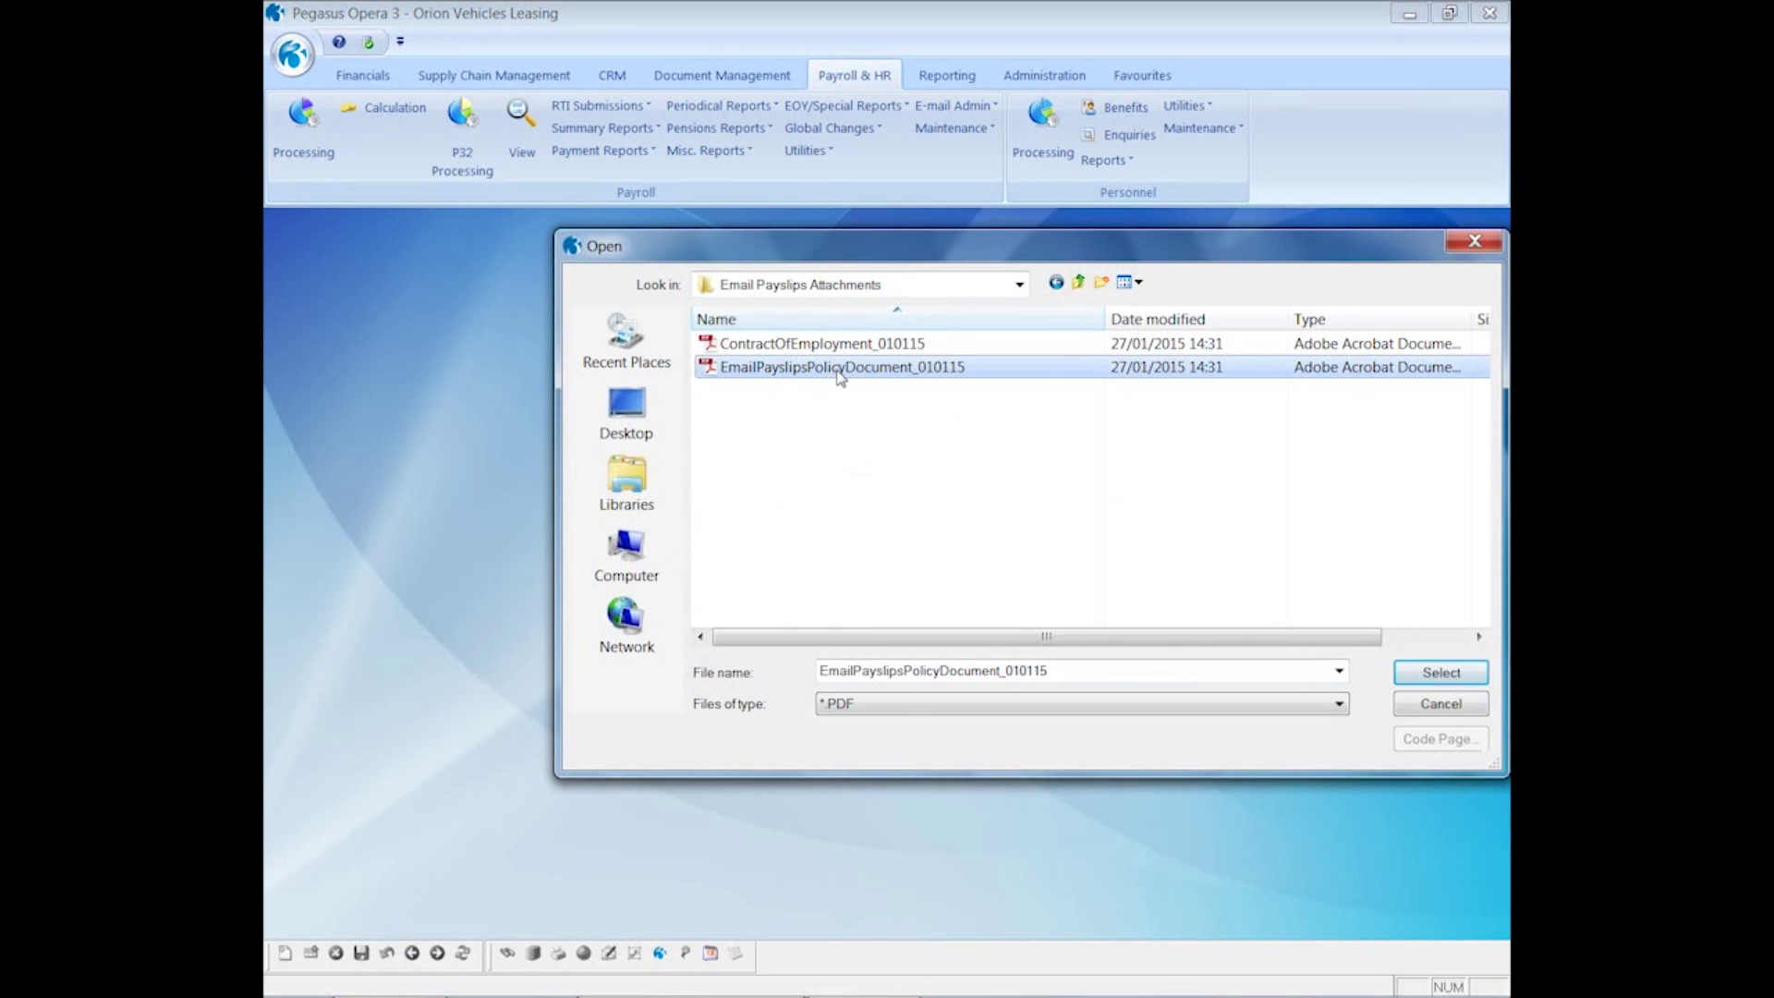
pyautogui.click(1411, 679)
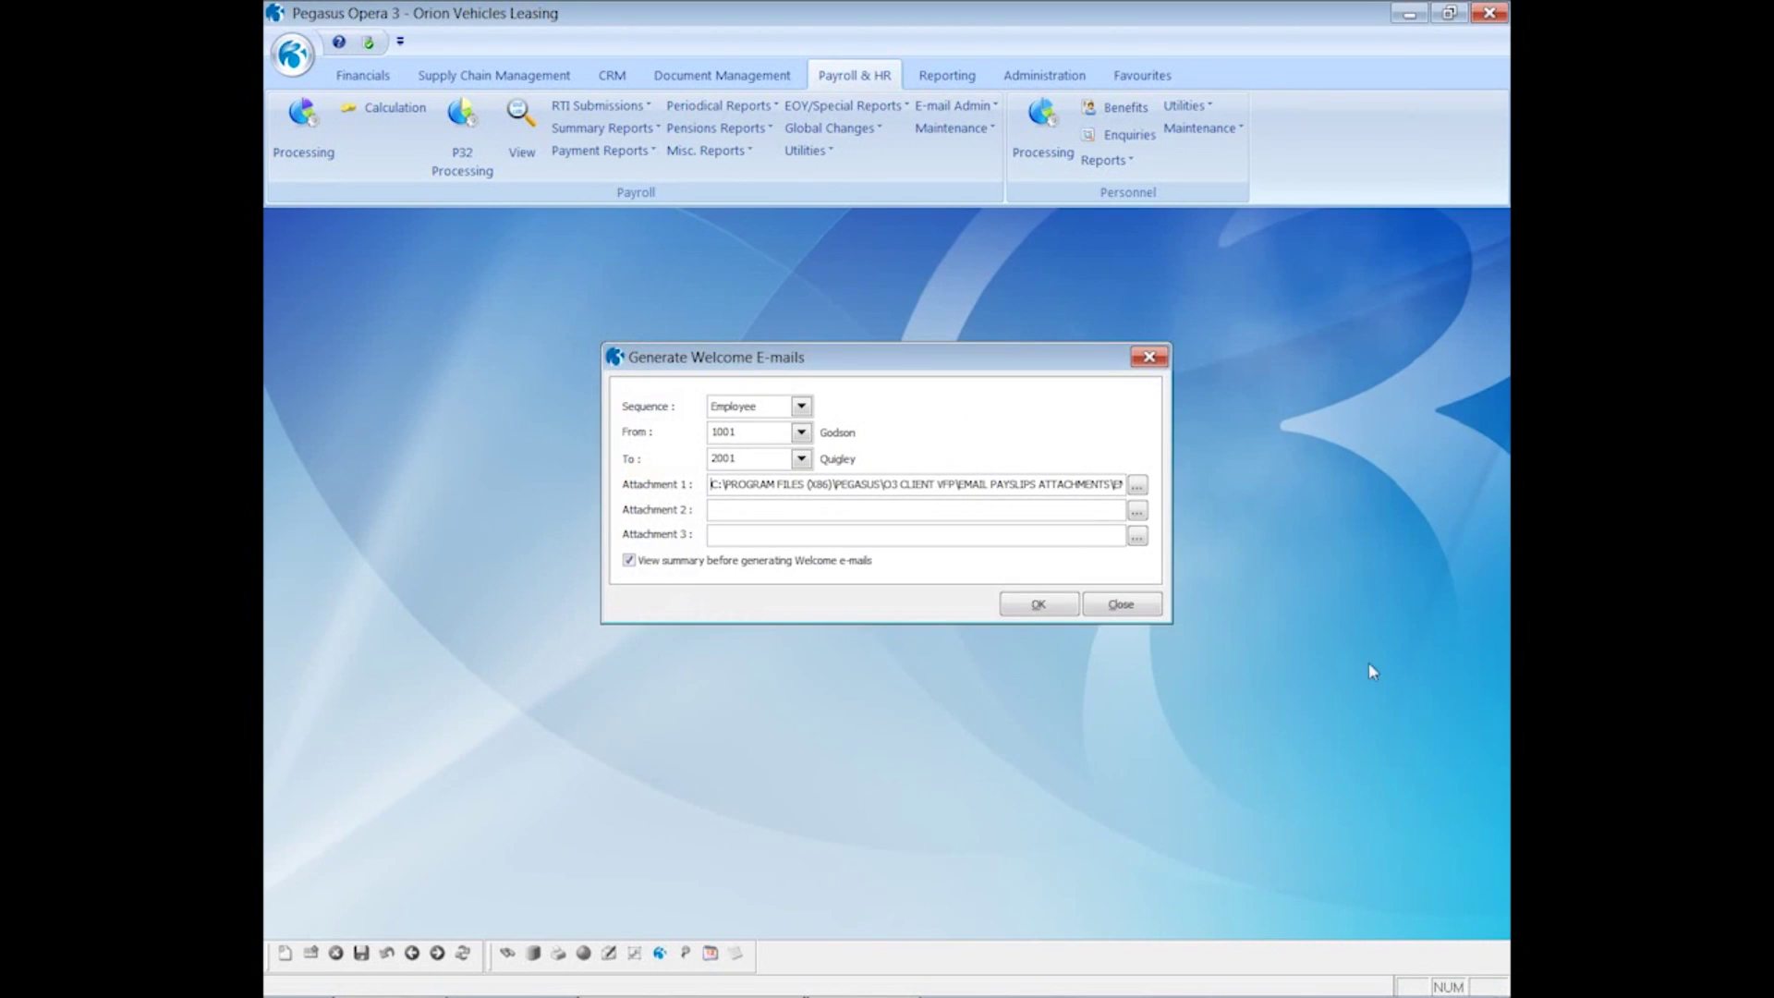
pyautogui.click(1139, 514)
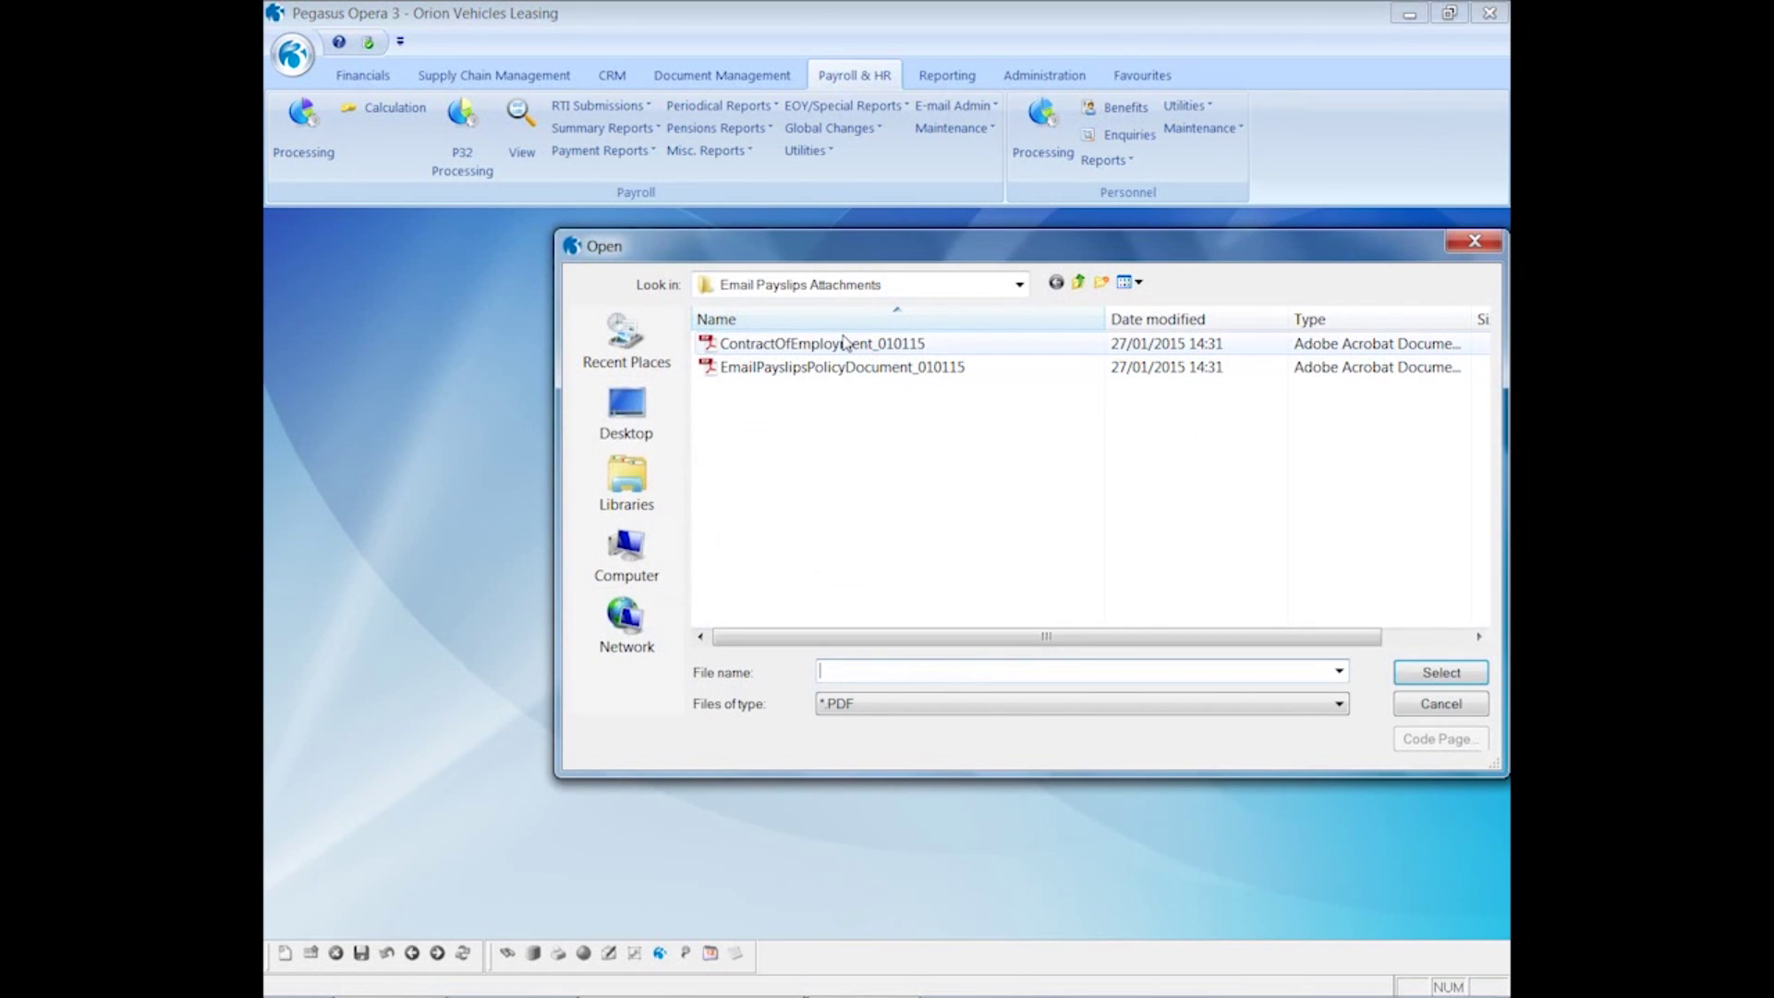
pyautogui.doubleClick(843, 349)
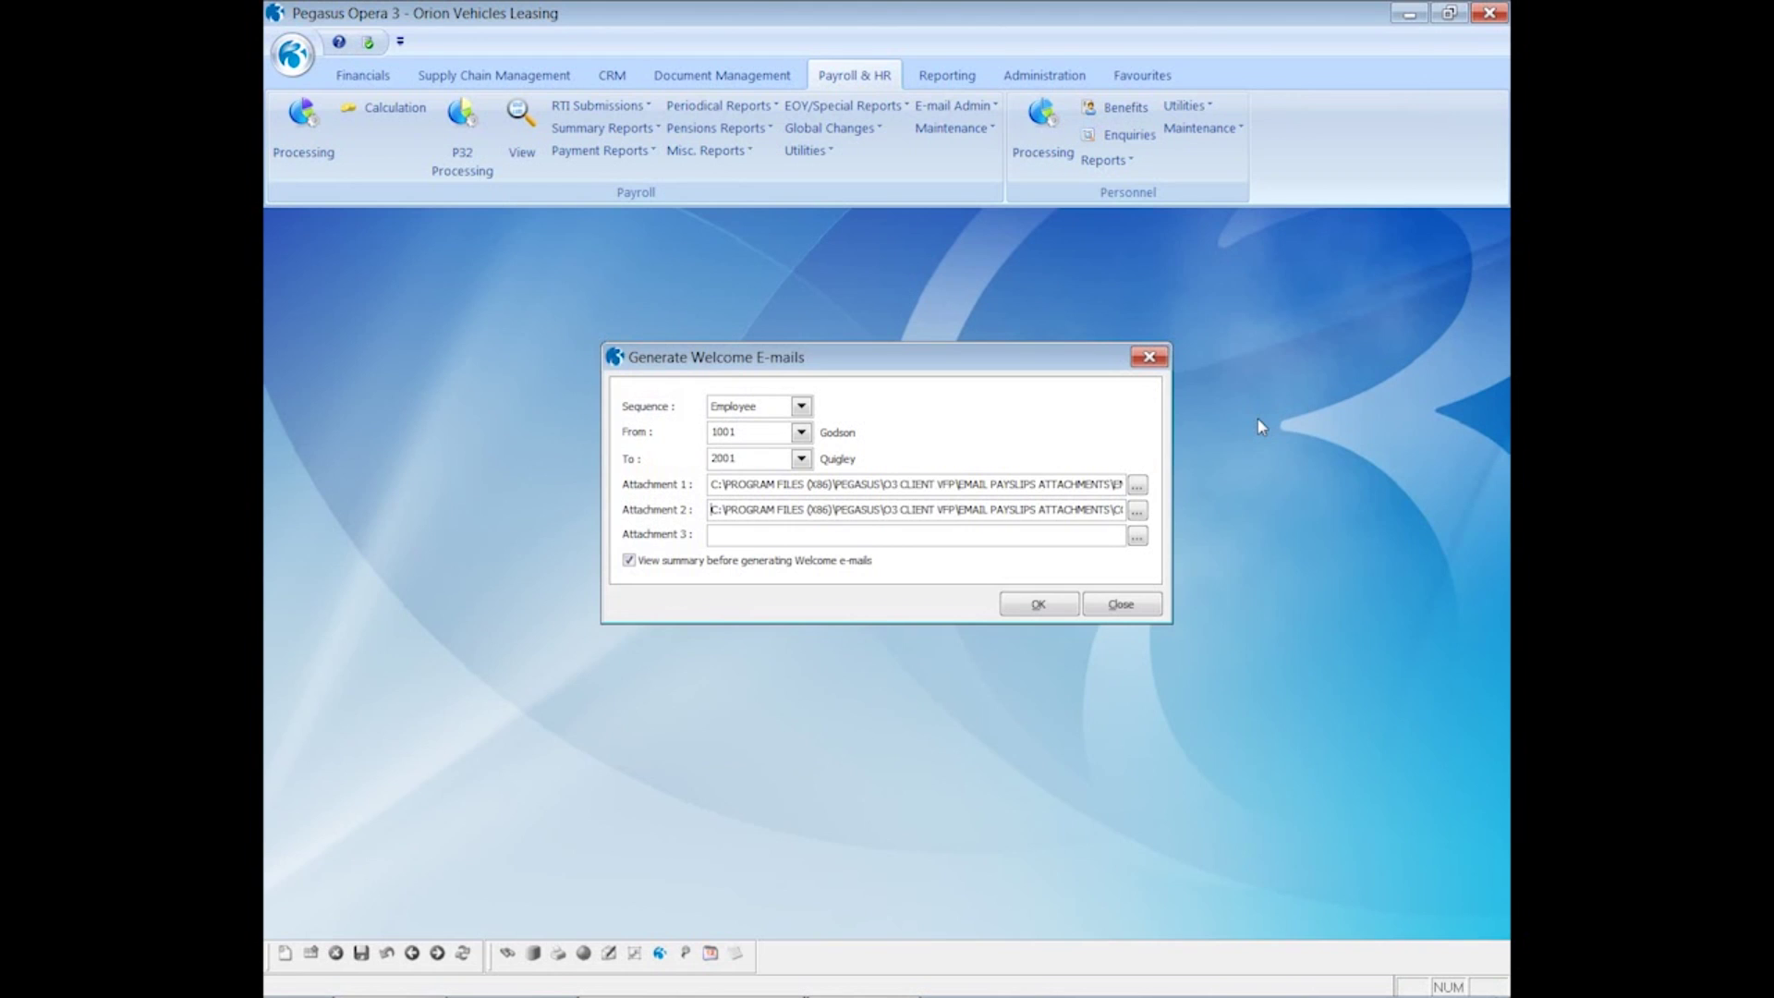
pyautogui.click(1028, 606)
pyautogui.click(963, 690)
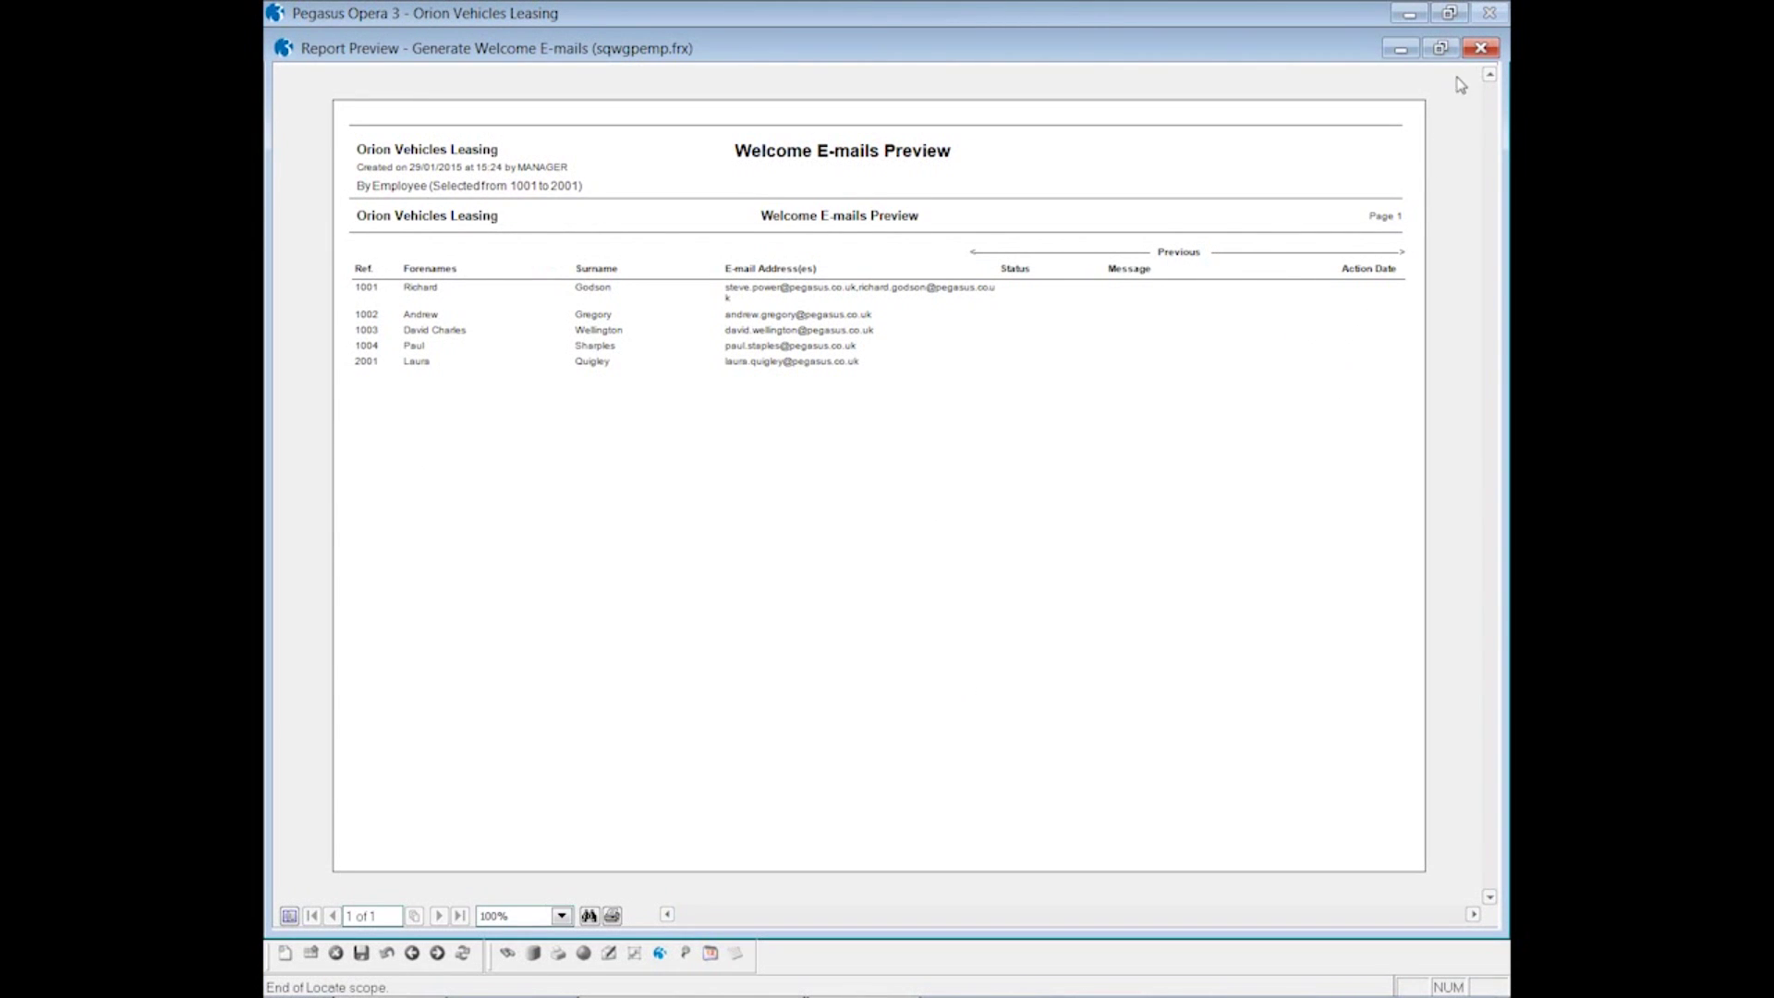
# - Close the preview, confirm generation, and send the Welcome e-mail only to employee 1001
pyautogui.click(1480, 48)
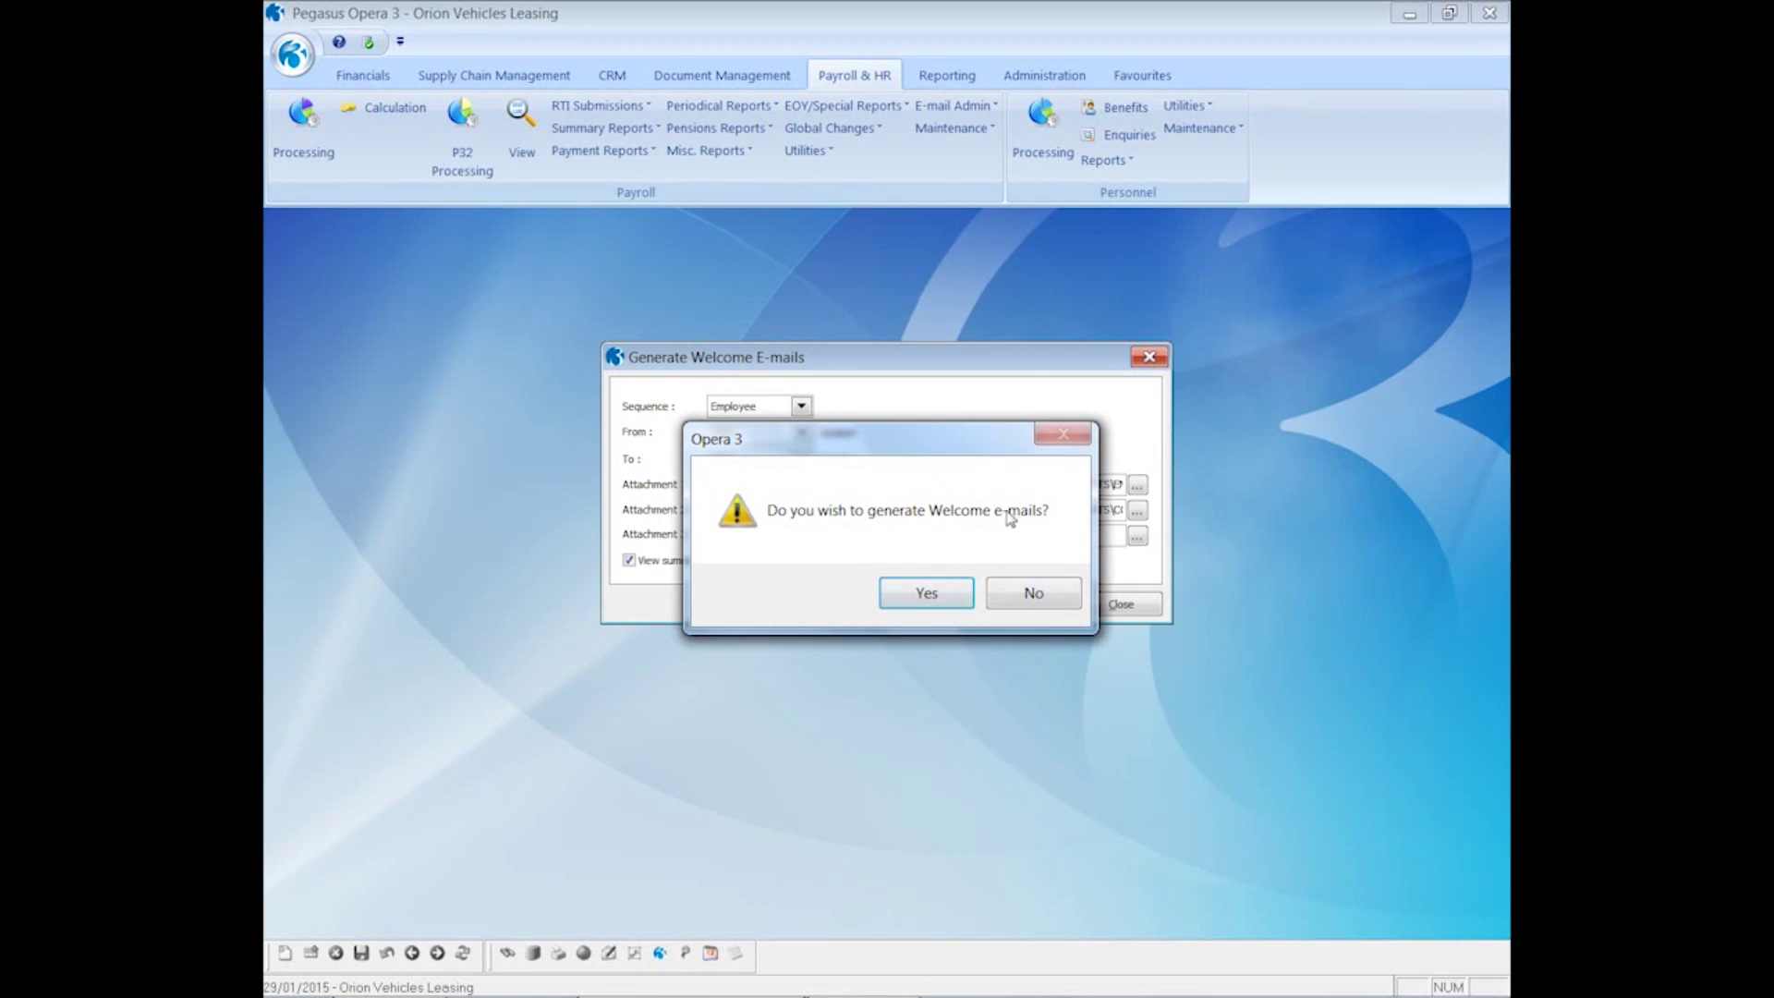
pyautogui.click(925, 596)
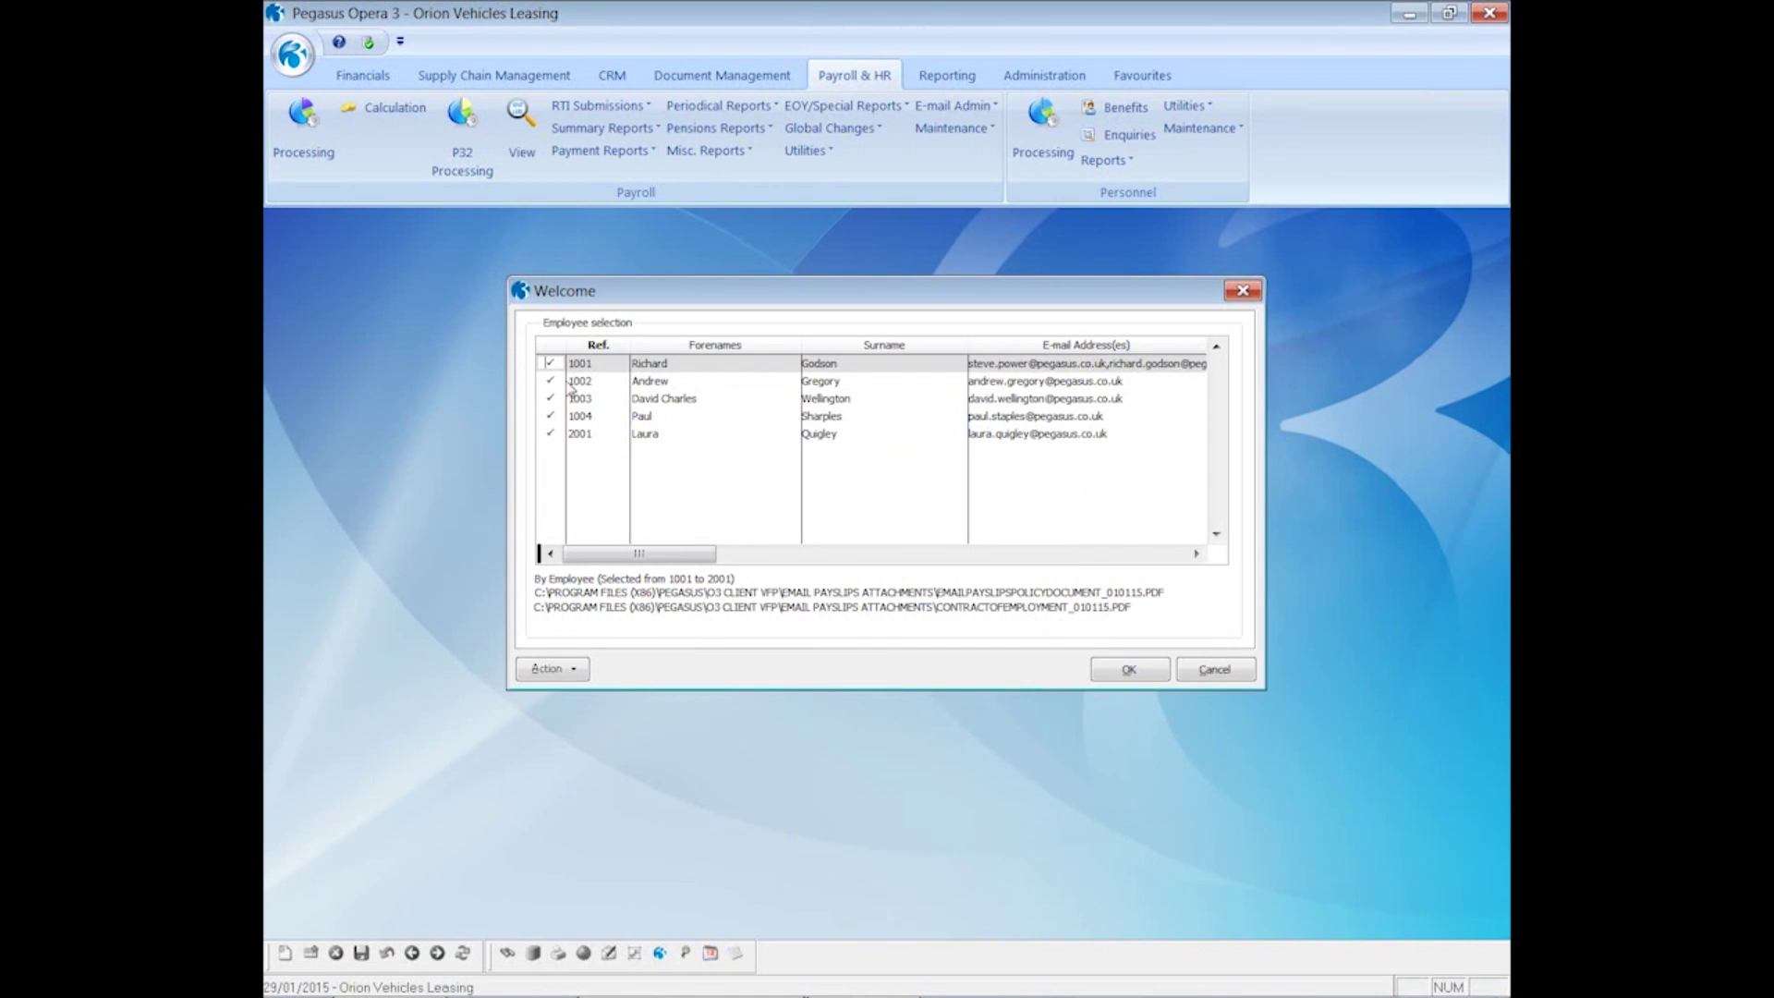
pyautogui.click(539, 680)
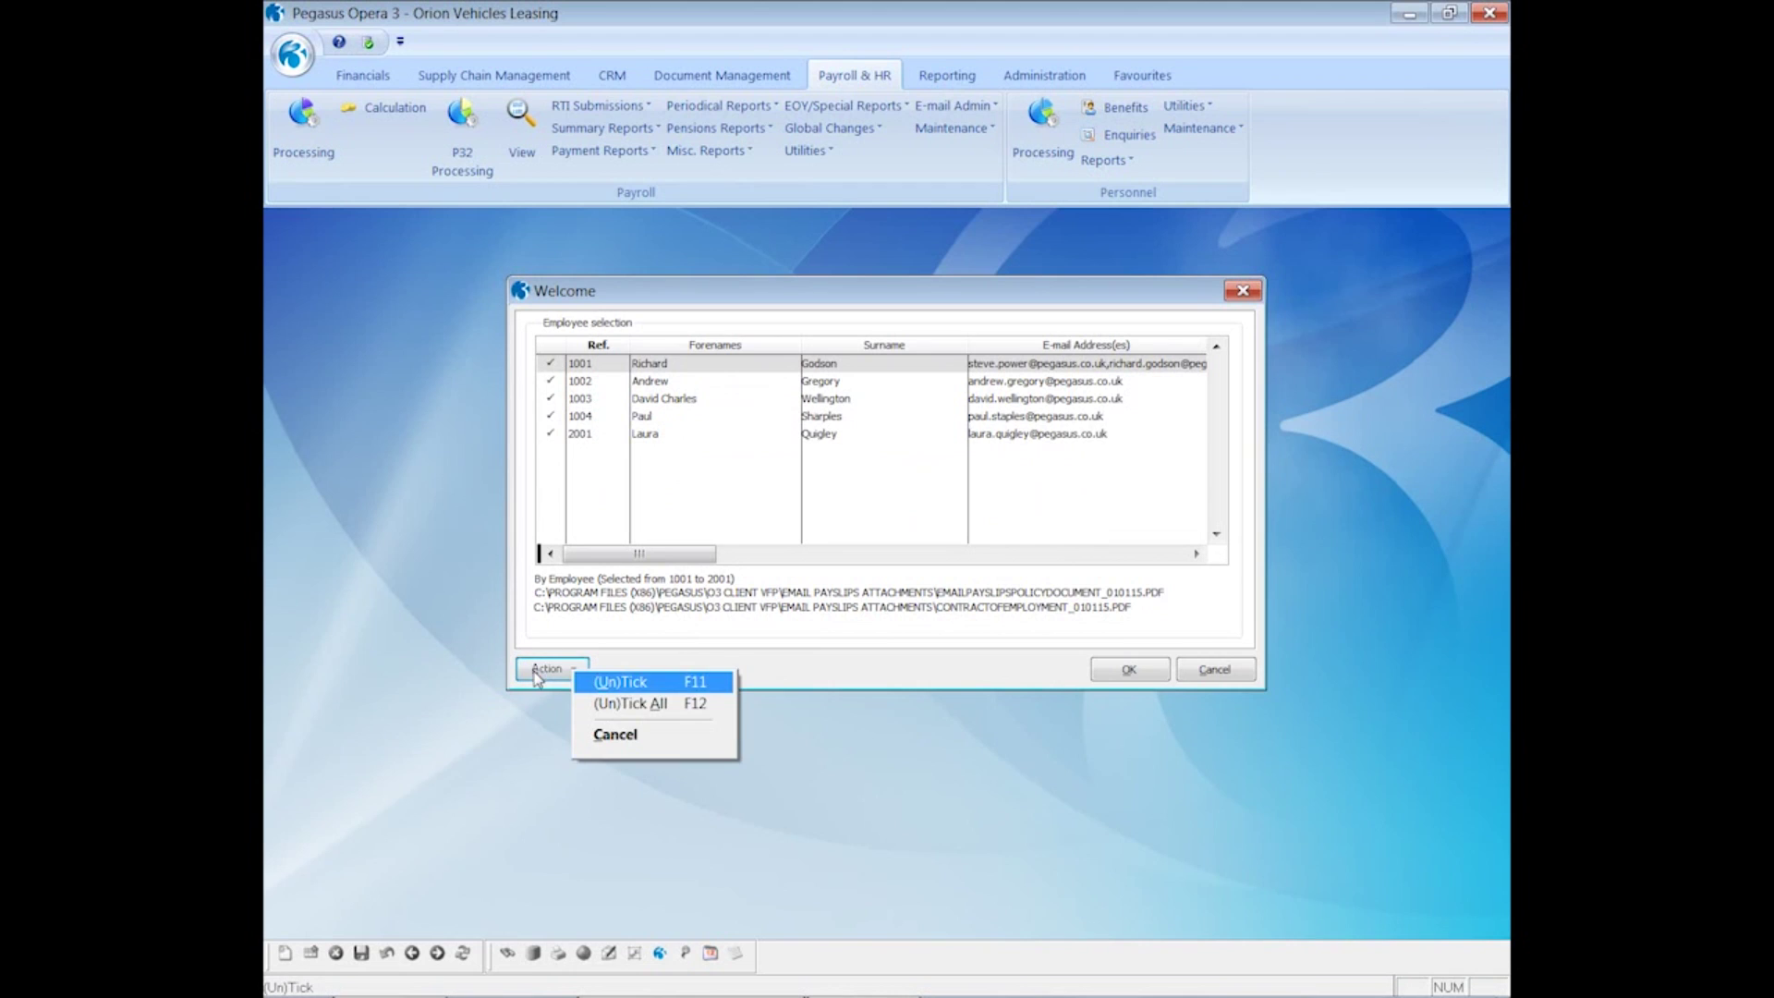
pyautogui.click(604, 705)
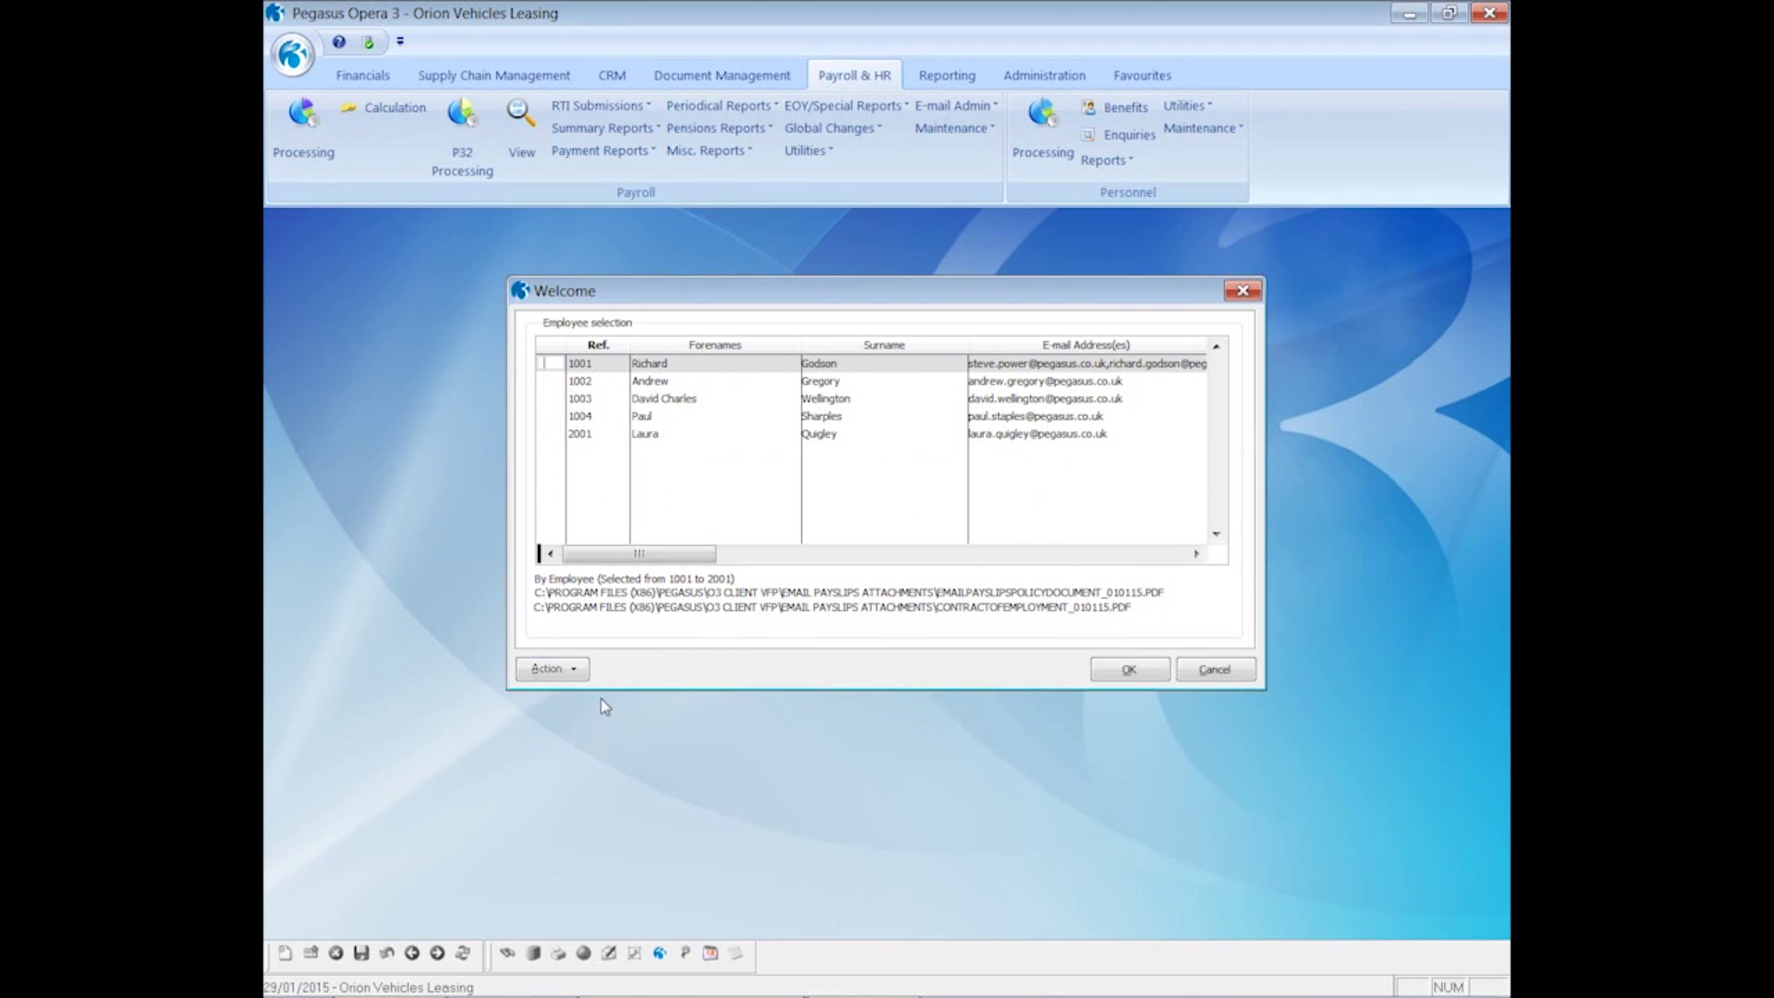
pyautogui.press('space')
pyautogui.click(1127, 670)
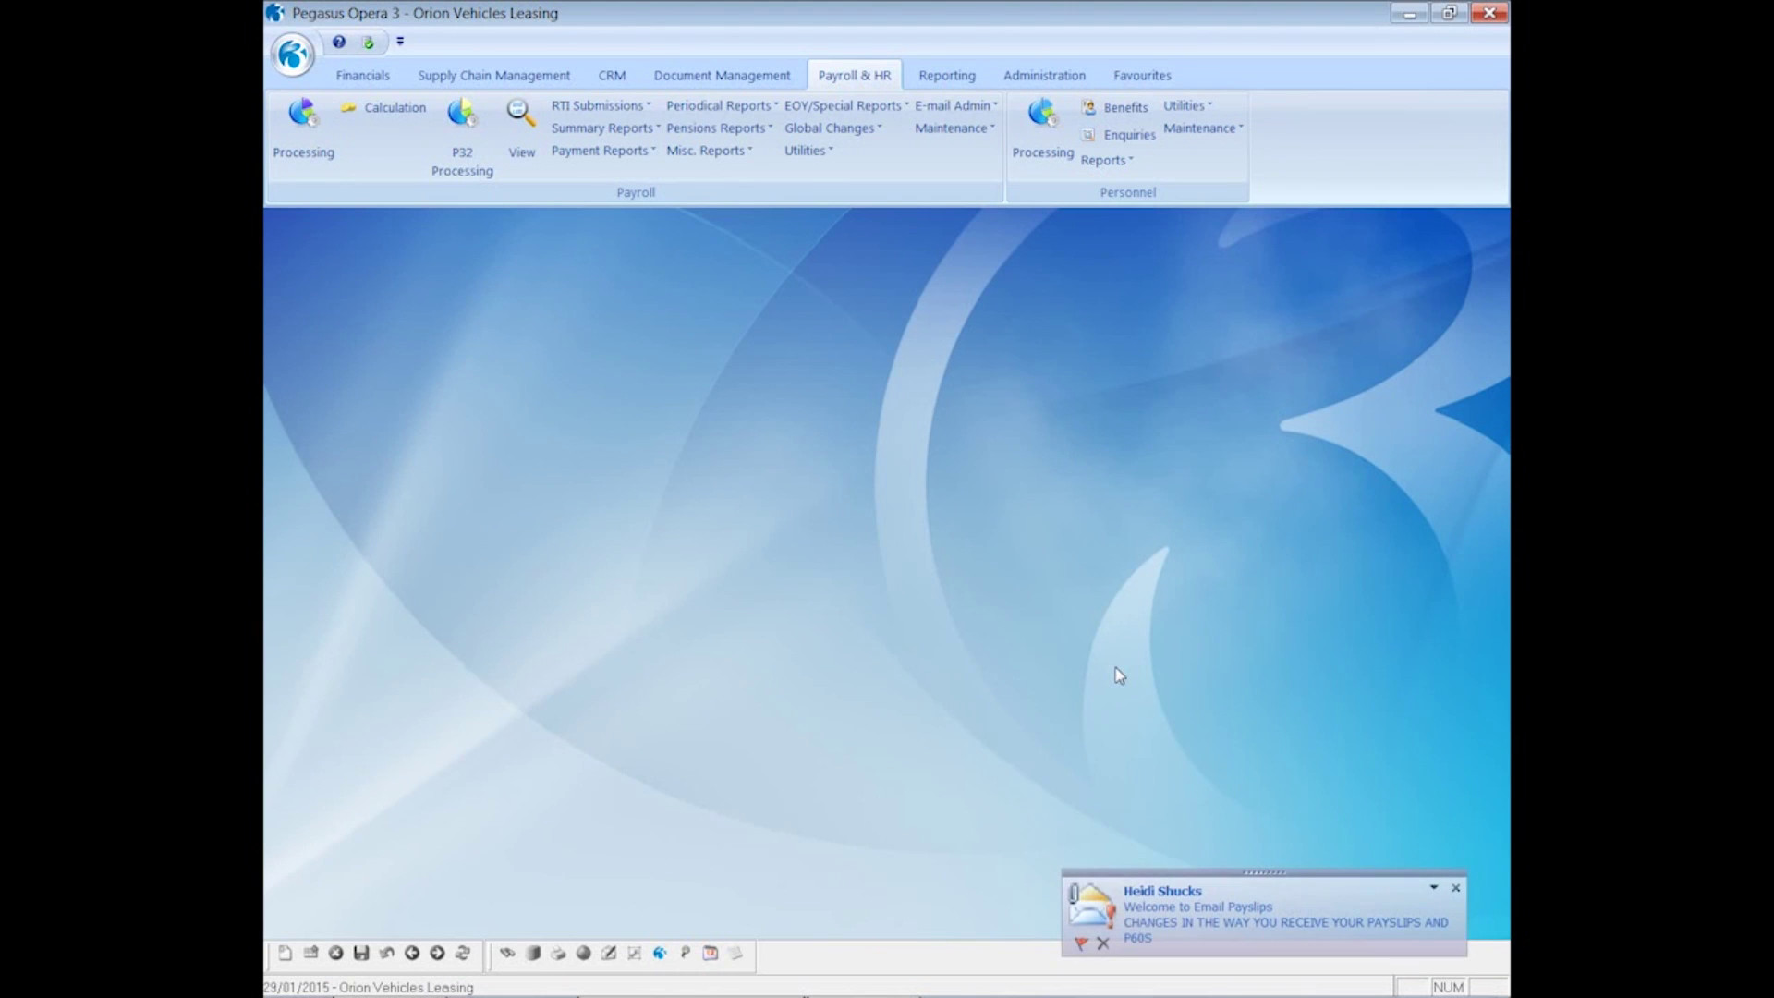
# - Open the Welcome to Email Payslips message and its EMAILPAYSLIPSPOLICYDOCUMENT_010115.PDF attachment
pyautogui.click(1196, 901)
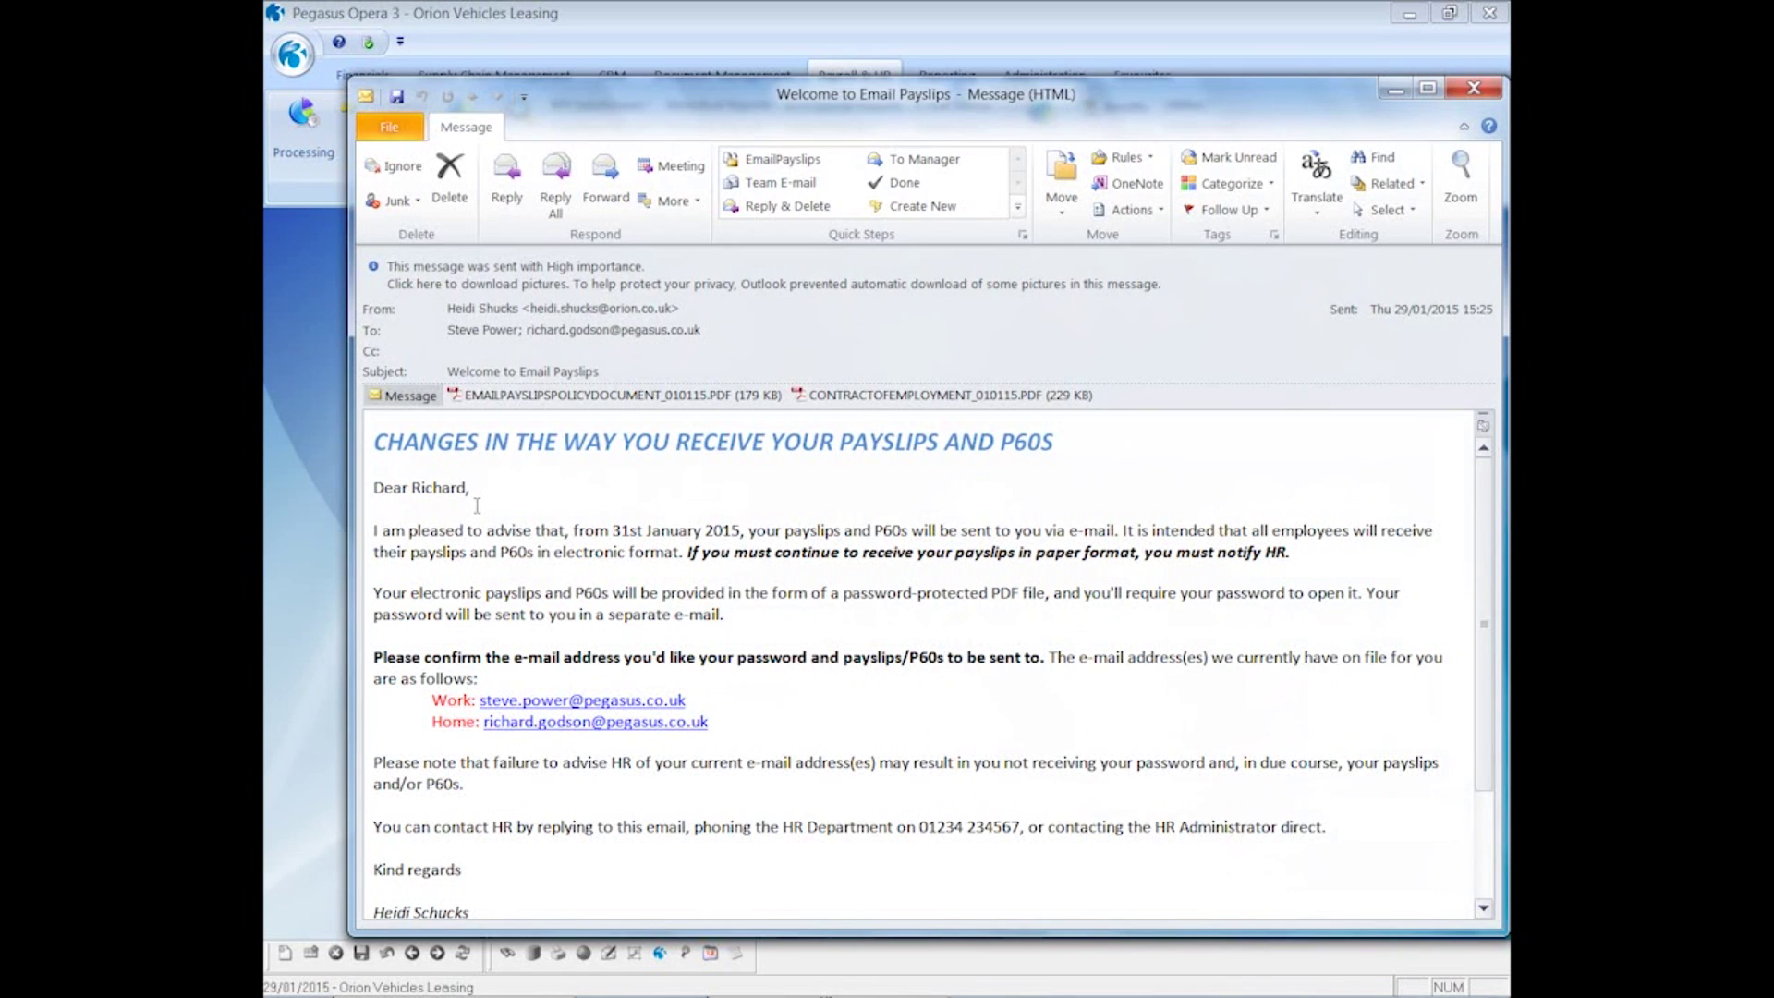
pyautogui.doubleClick(498, 404)
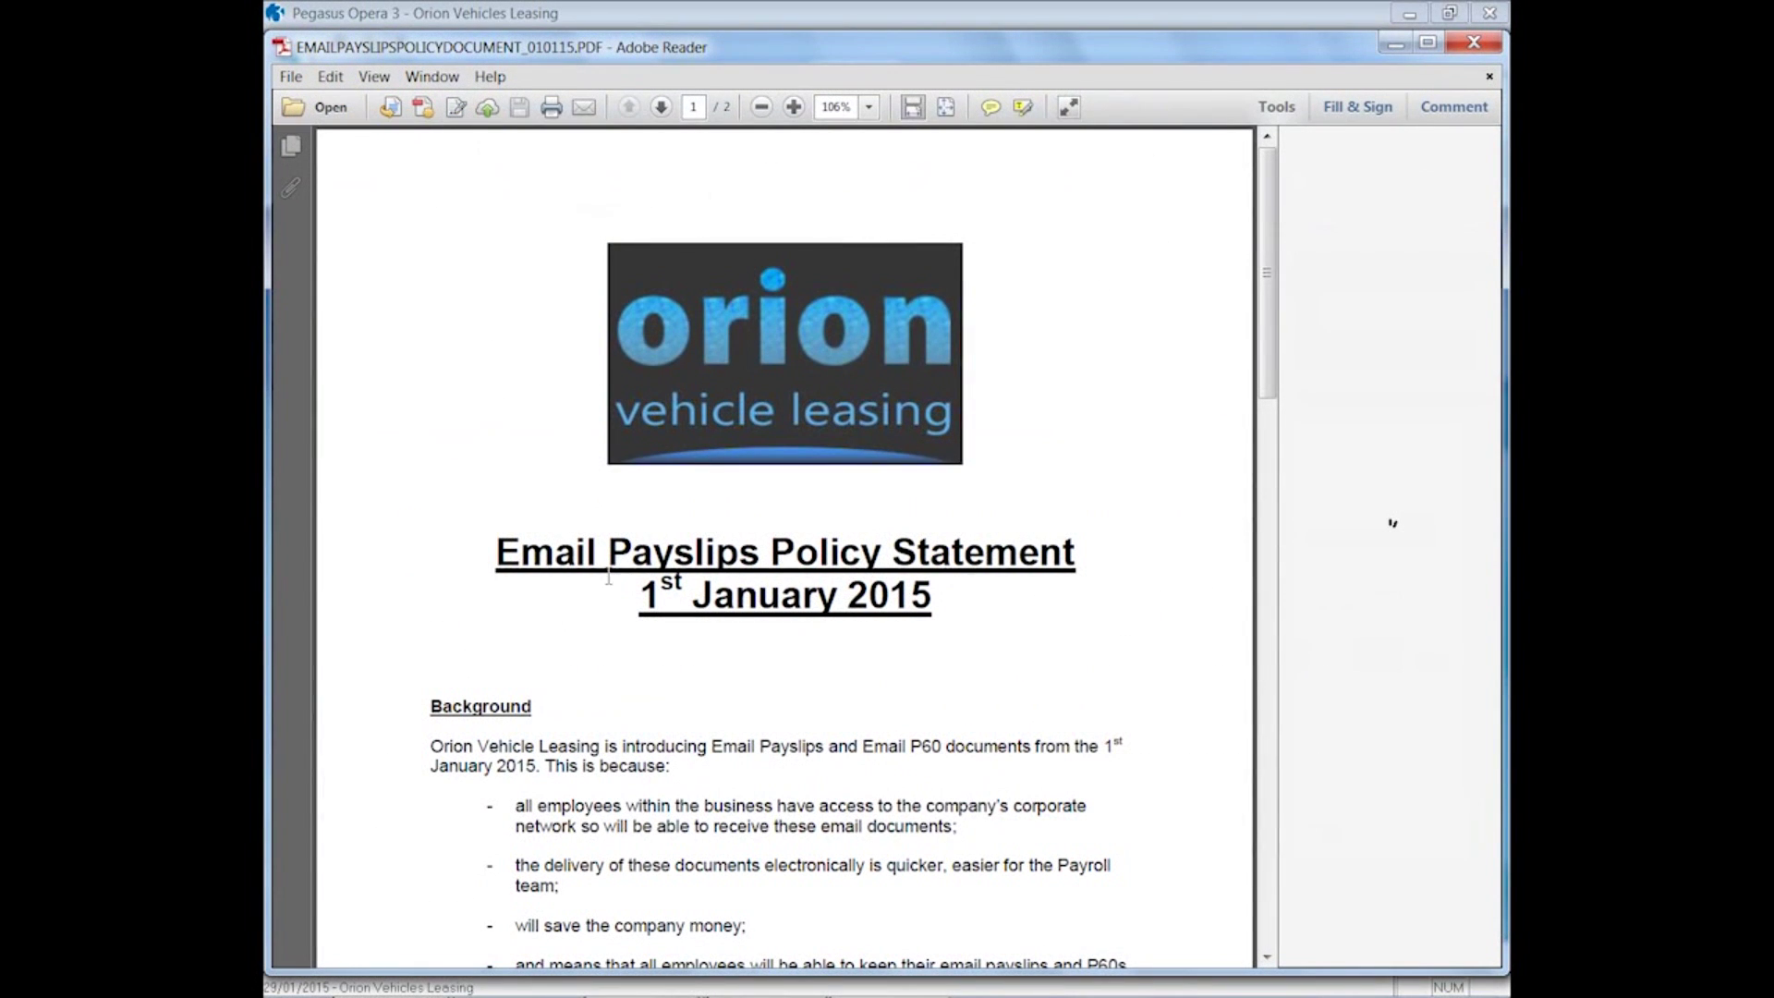
# - Close the policy PDF, view and close the contract of employment PDF, then close the e-mail
pyautogui.scroll(-3, 610, 592)
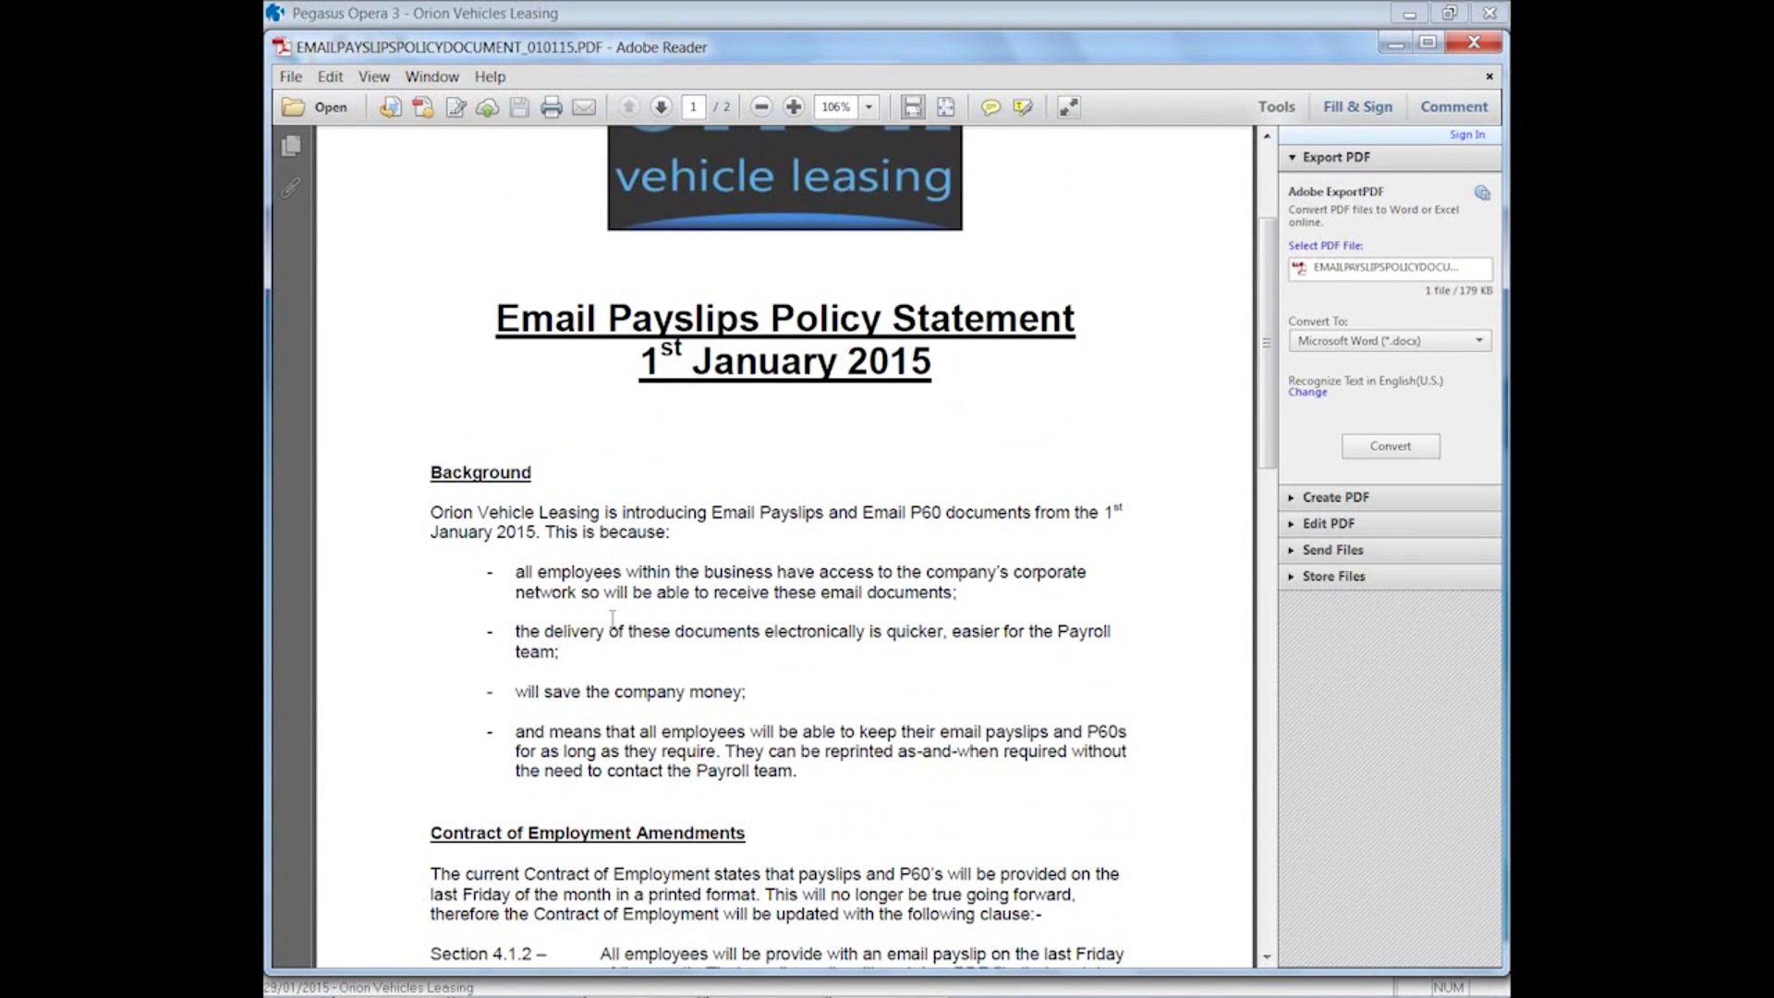
pyautogui.scroll(3, 613, 619)
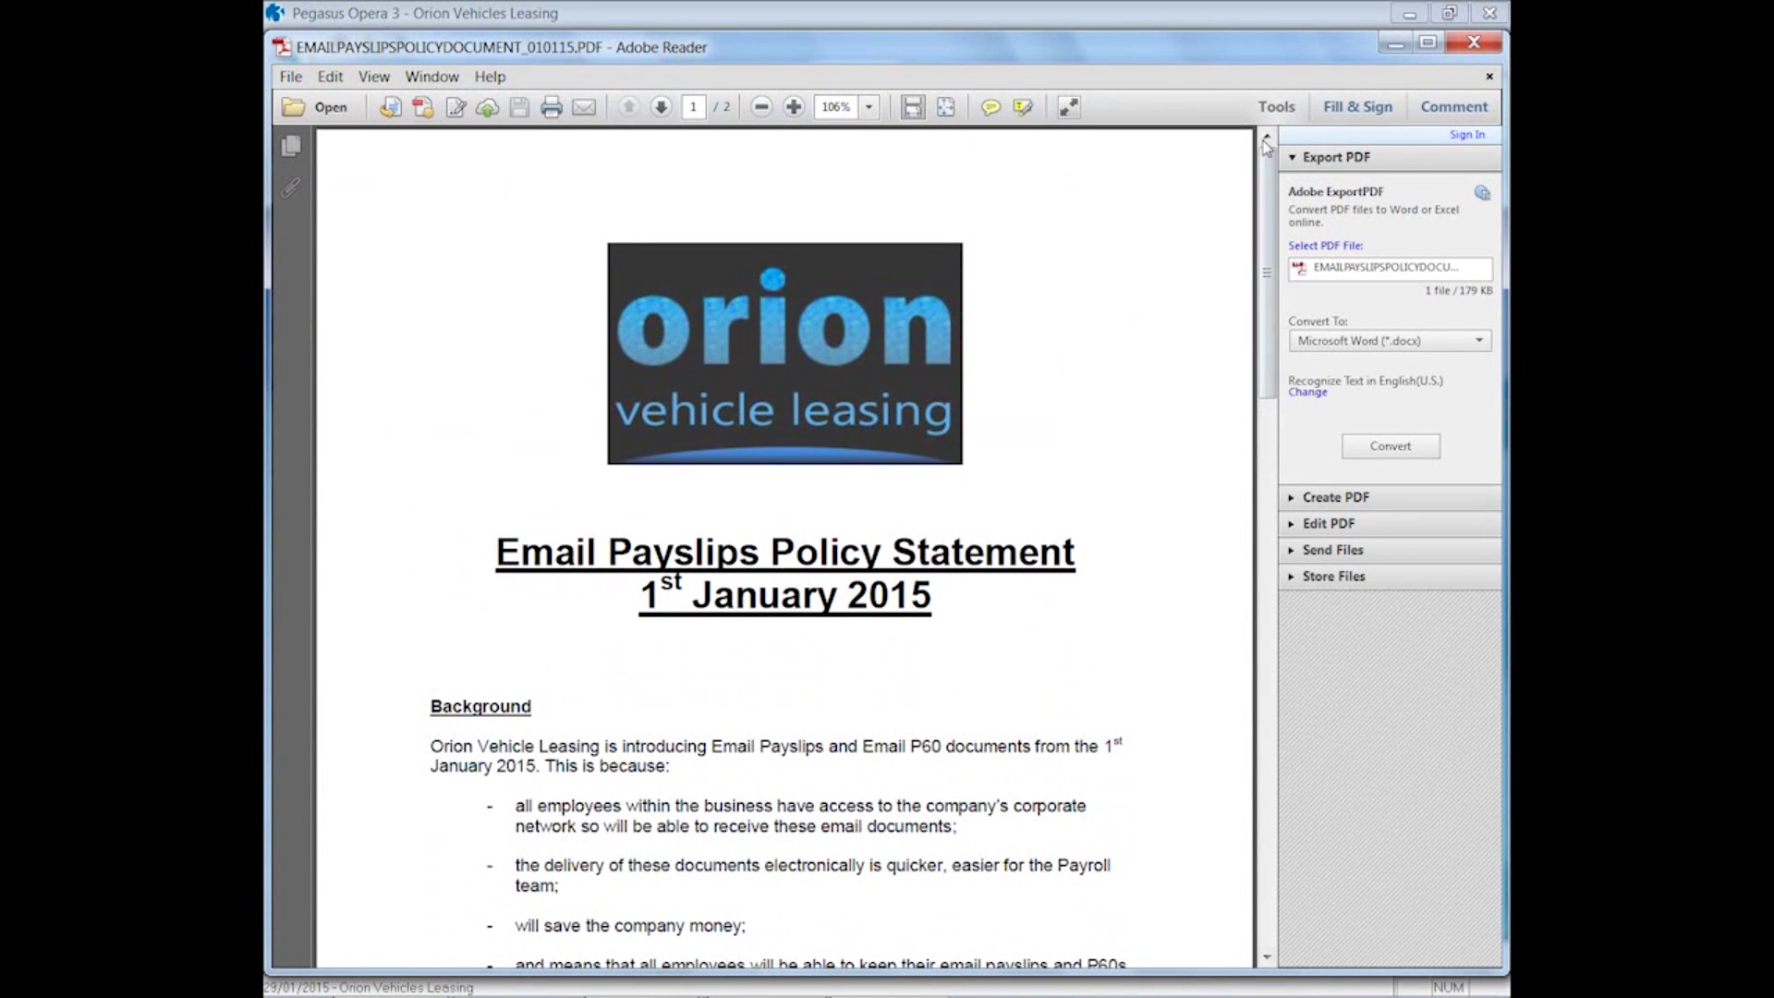
pyautogui.click(1473, 42)
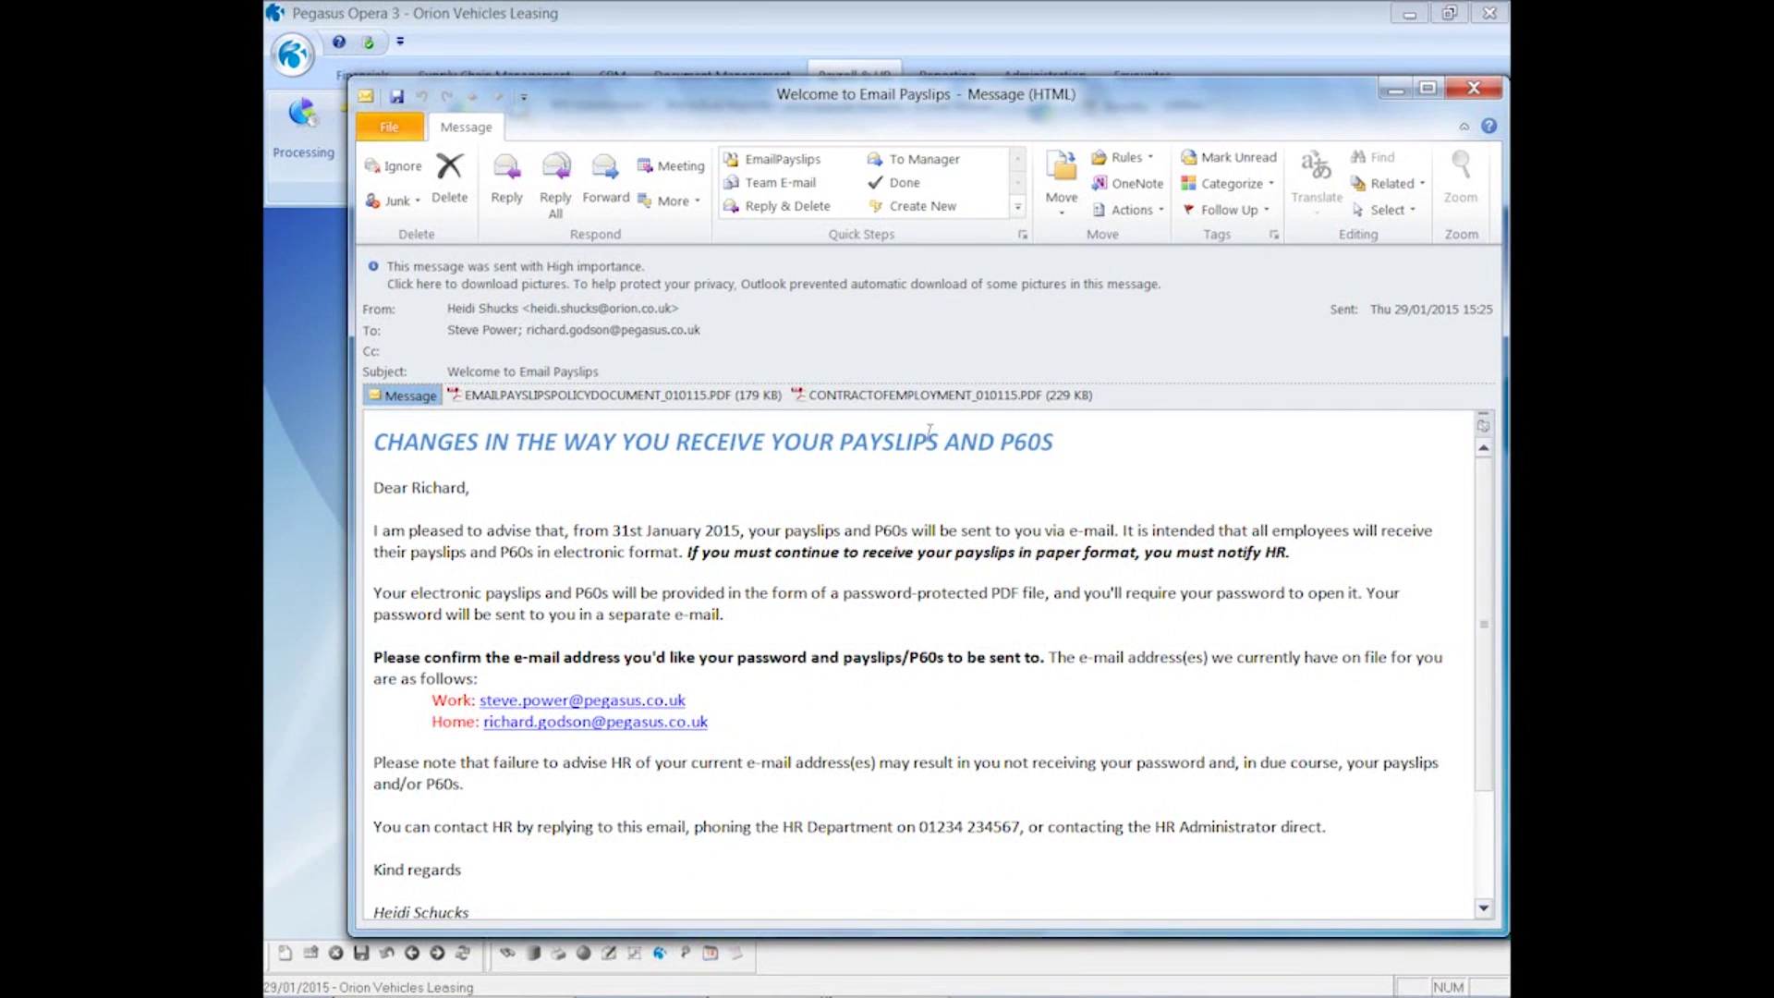
pyautogui.doubleClick(924, 394)
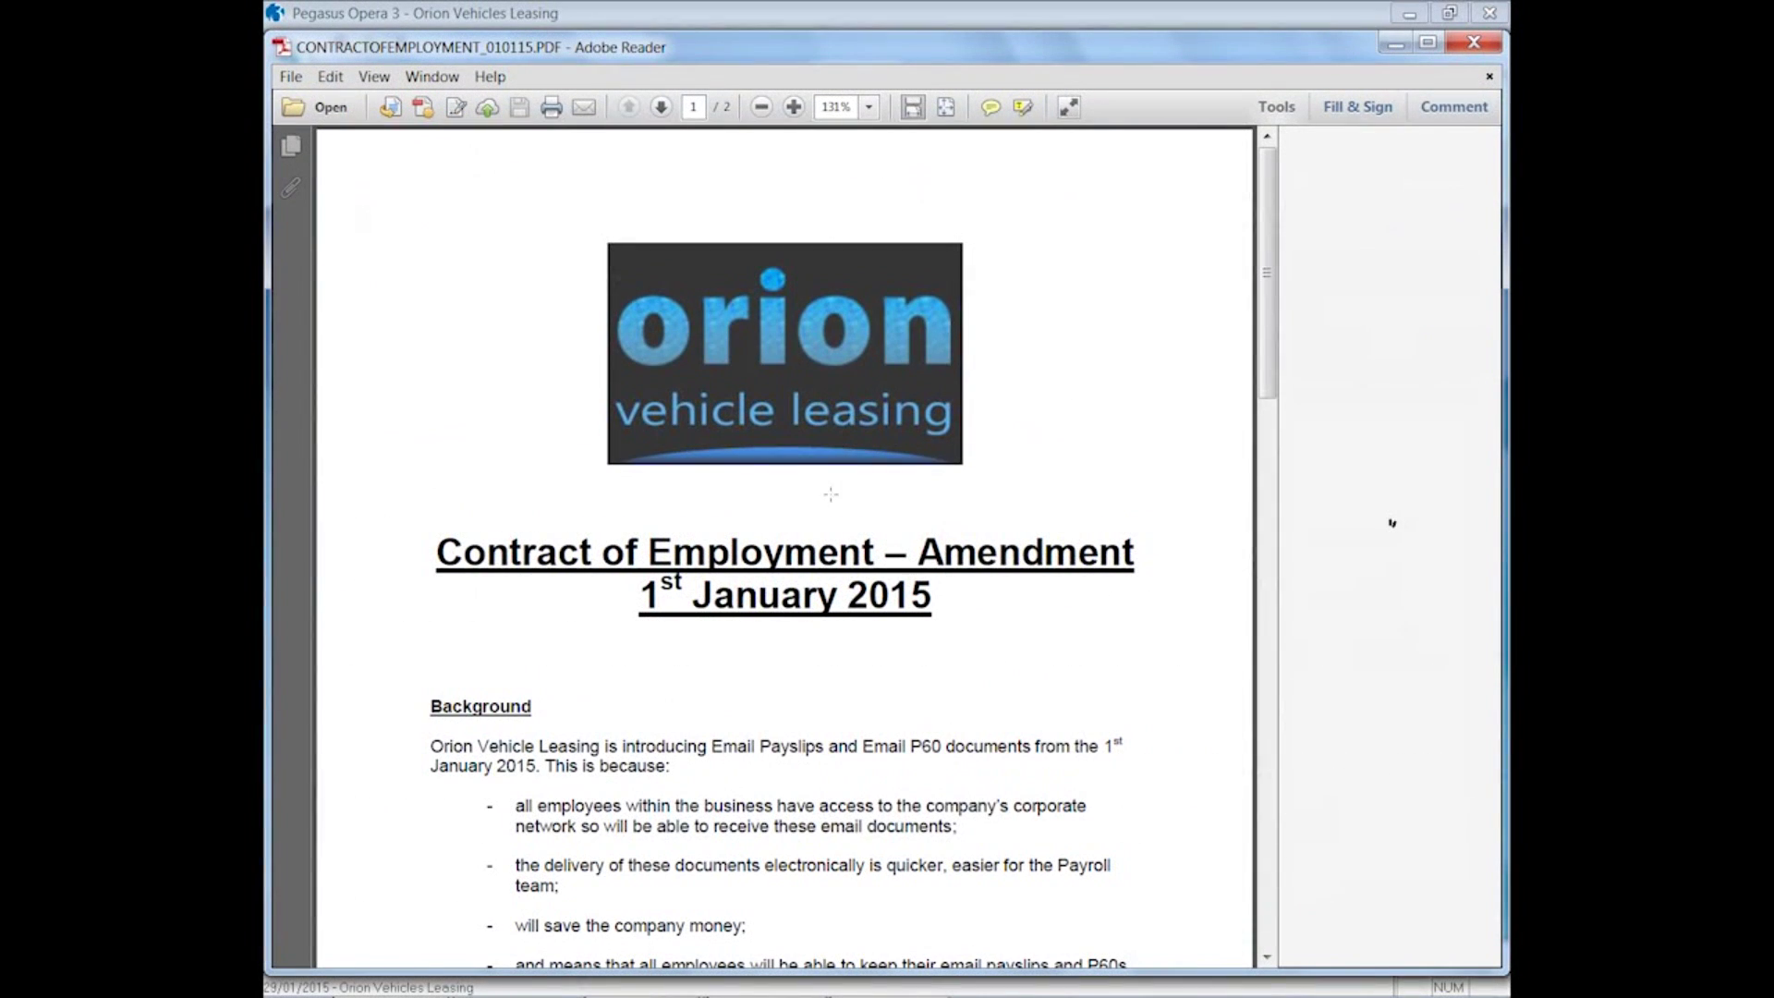
pyautogui.click(1474, 43)
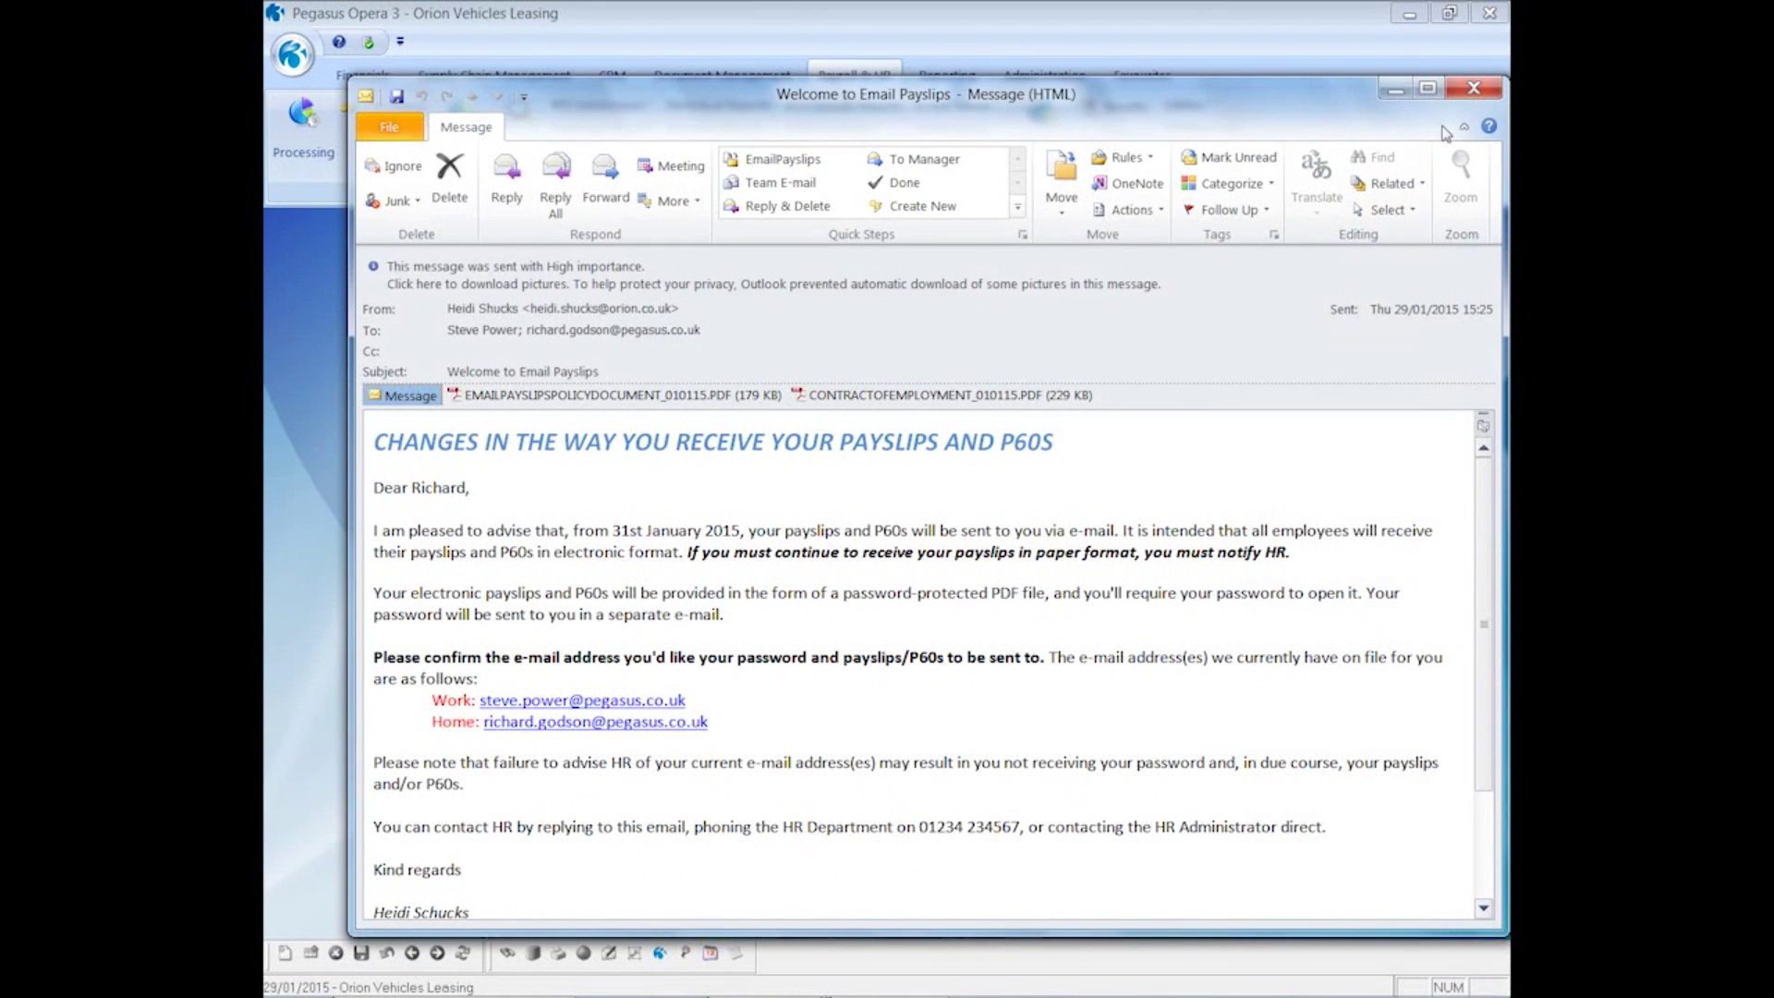
pyautogui.click(1474, 87)
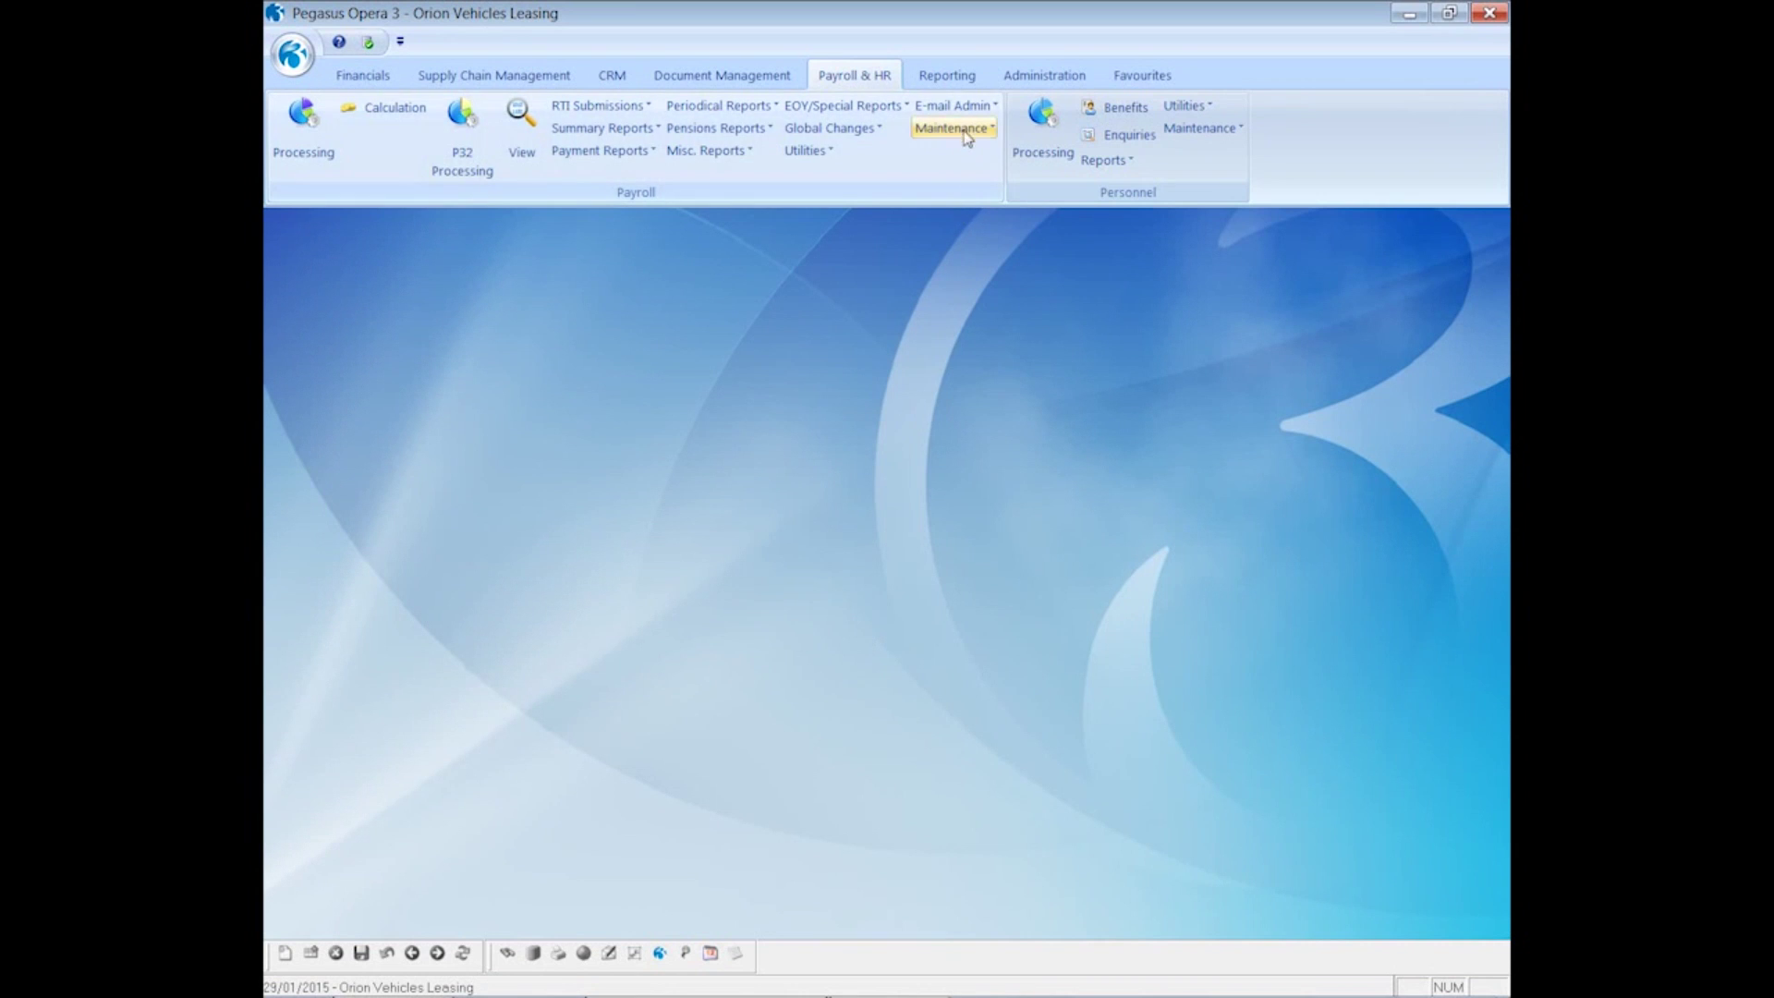
# - Generate password e-mails for the Monthly group, previewing them on screen before confirming
pyautogui.click(964, 109)
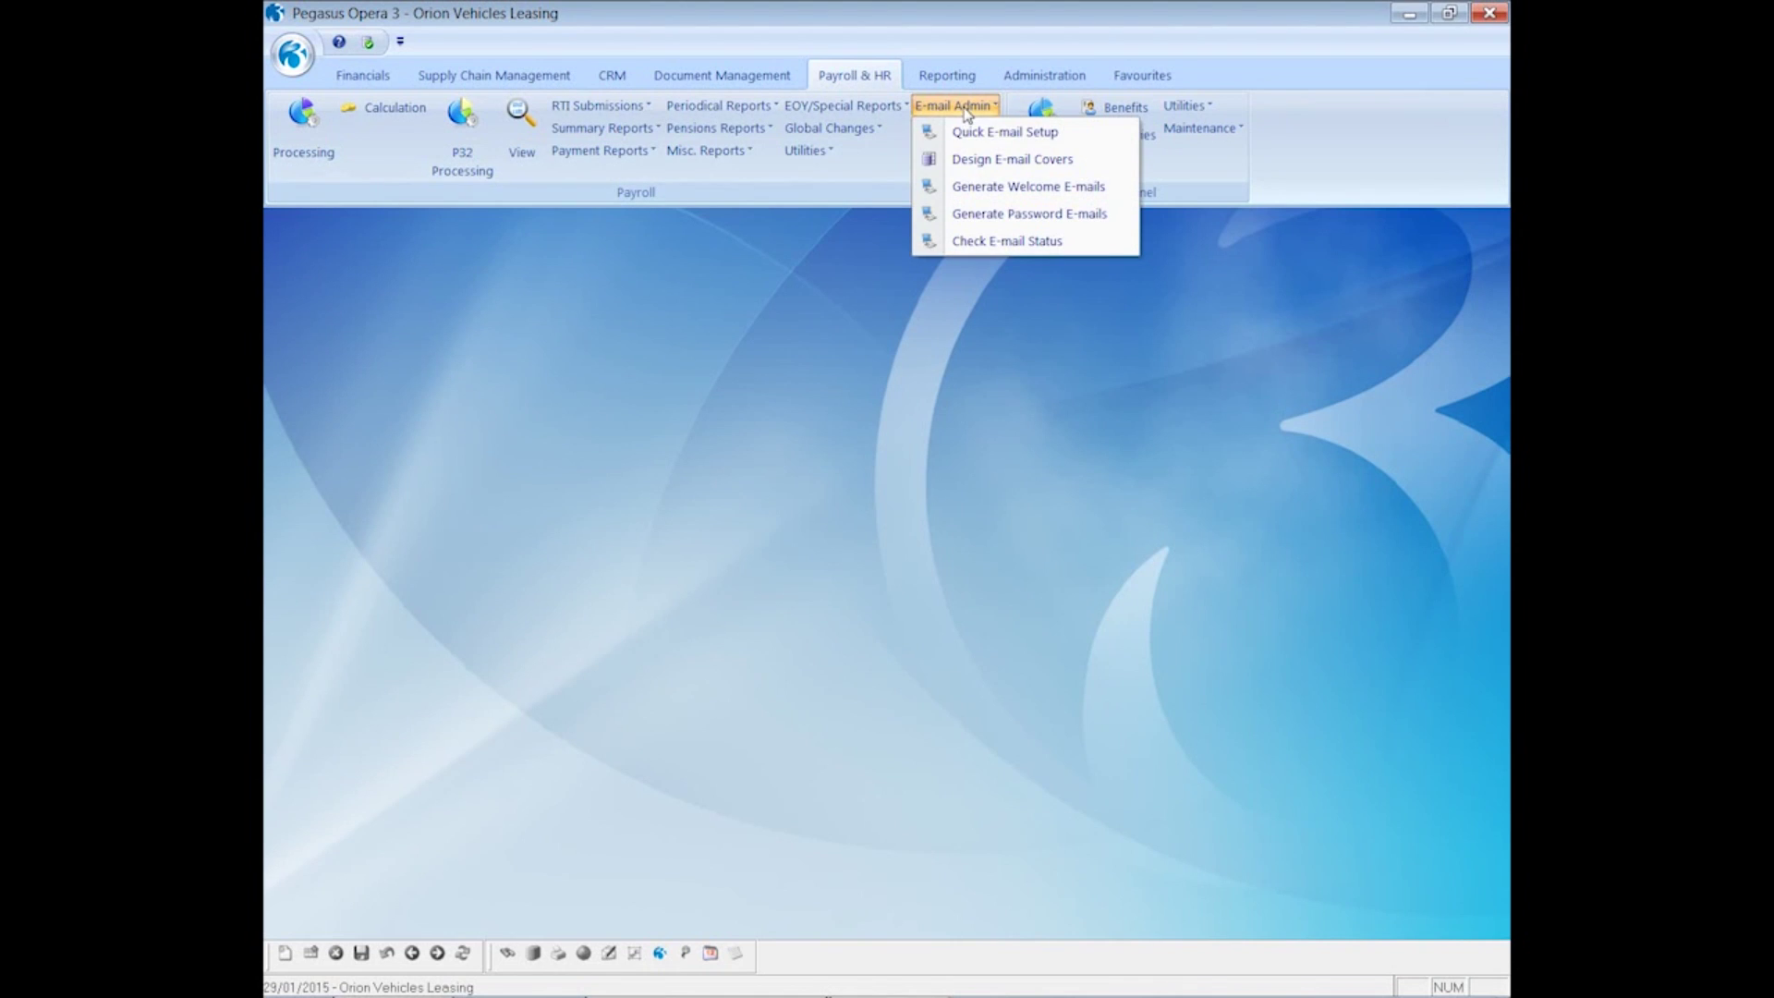
pyautogui.click(1008, 214)
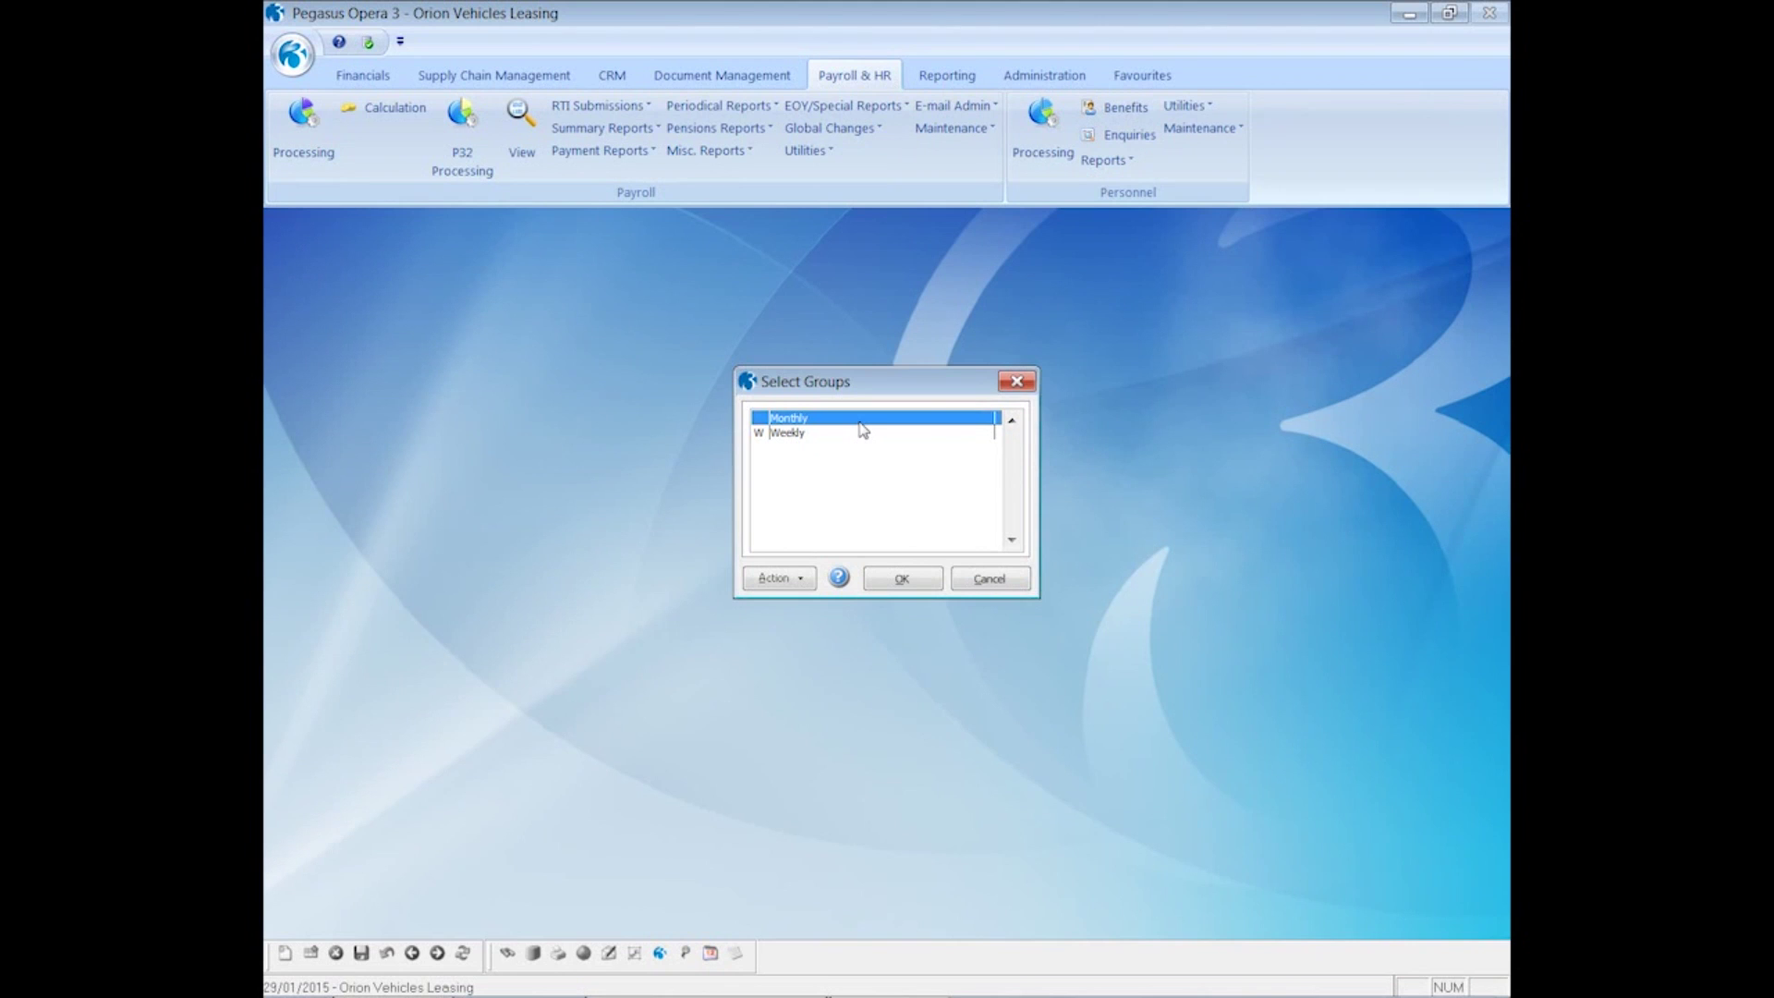
pyautogui.click(902, 579)
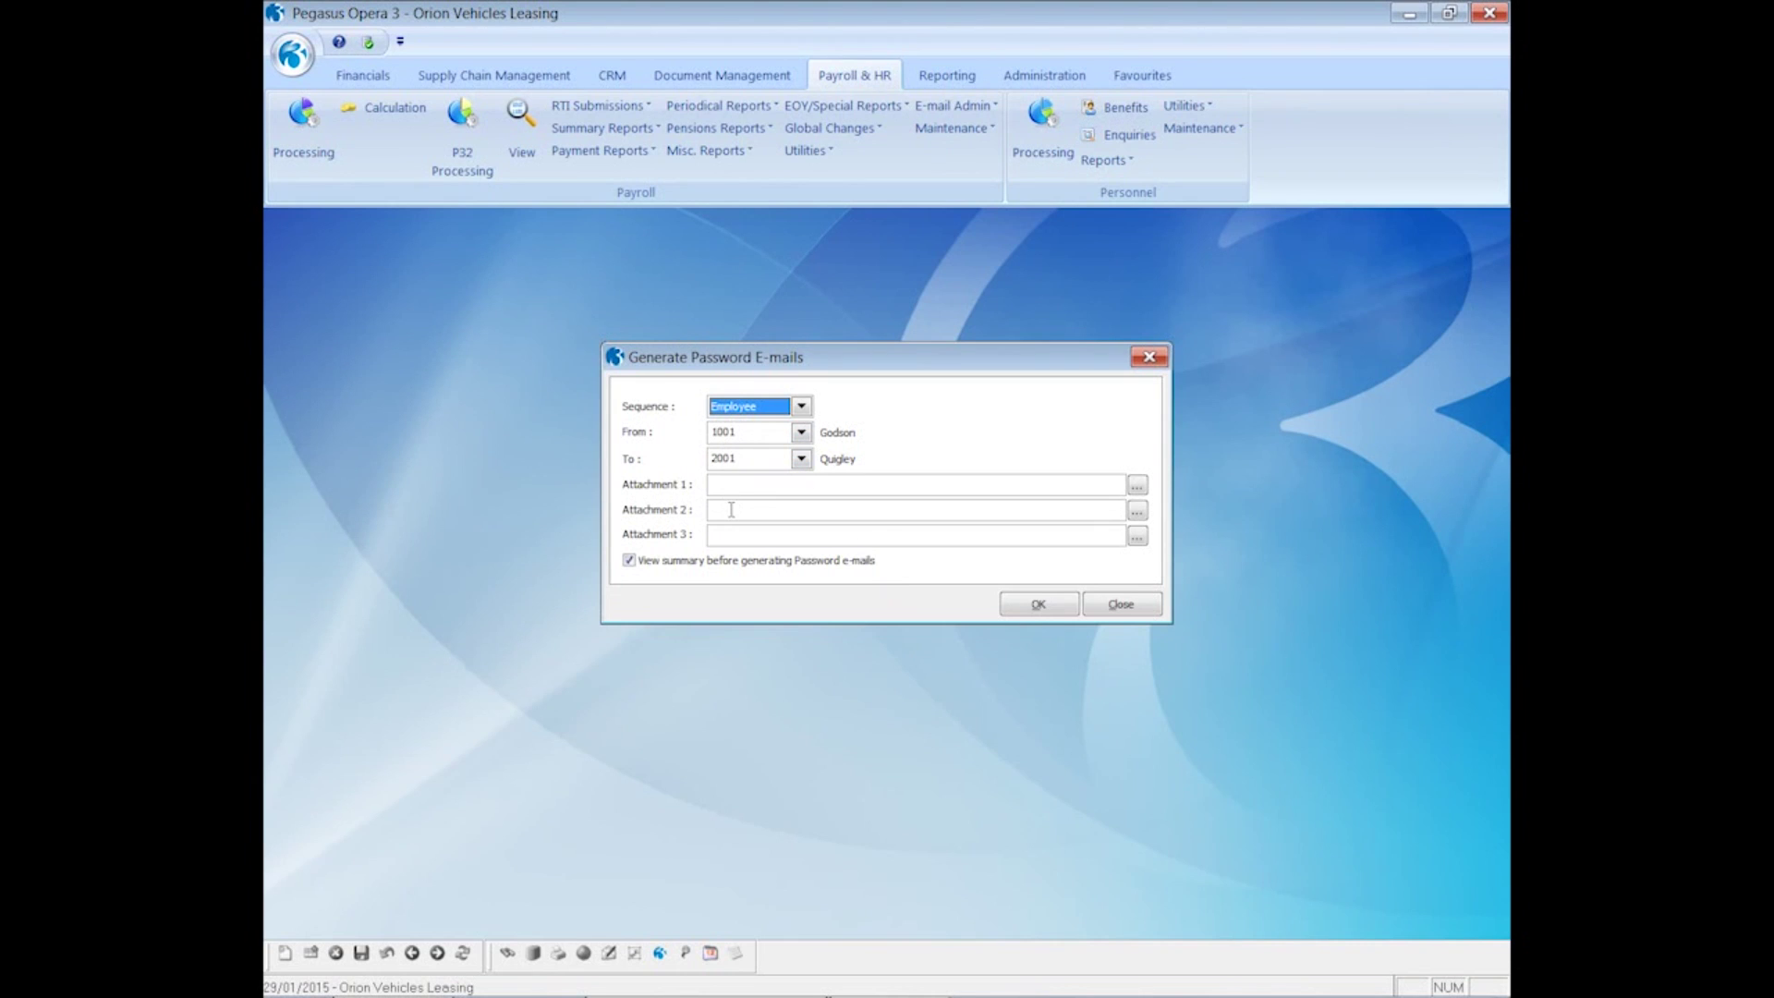
pyautogui.click(1021, 609)
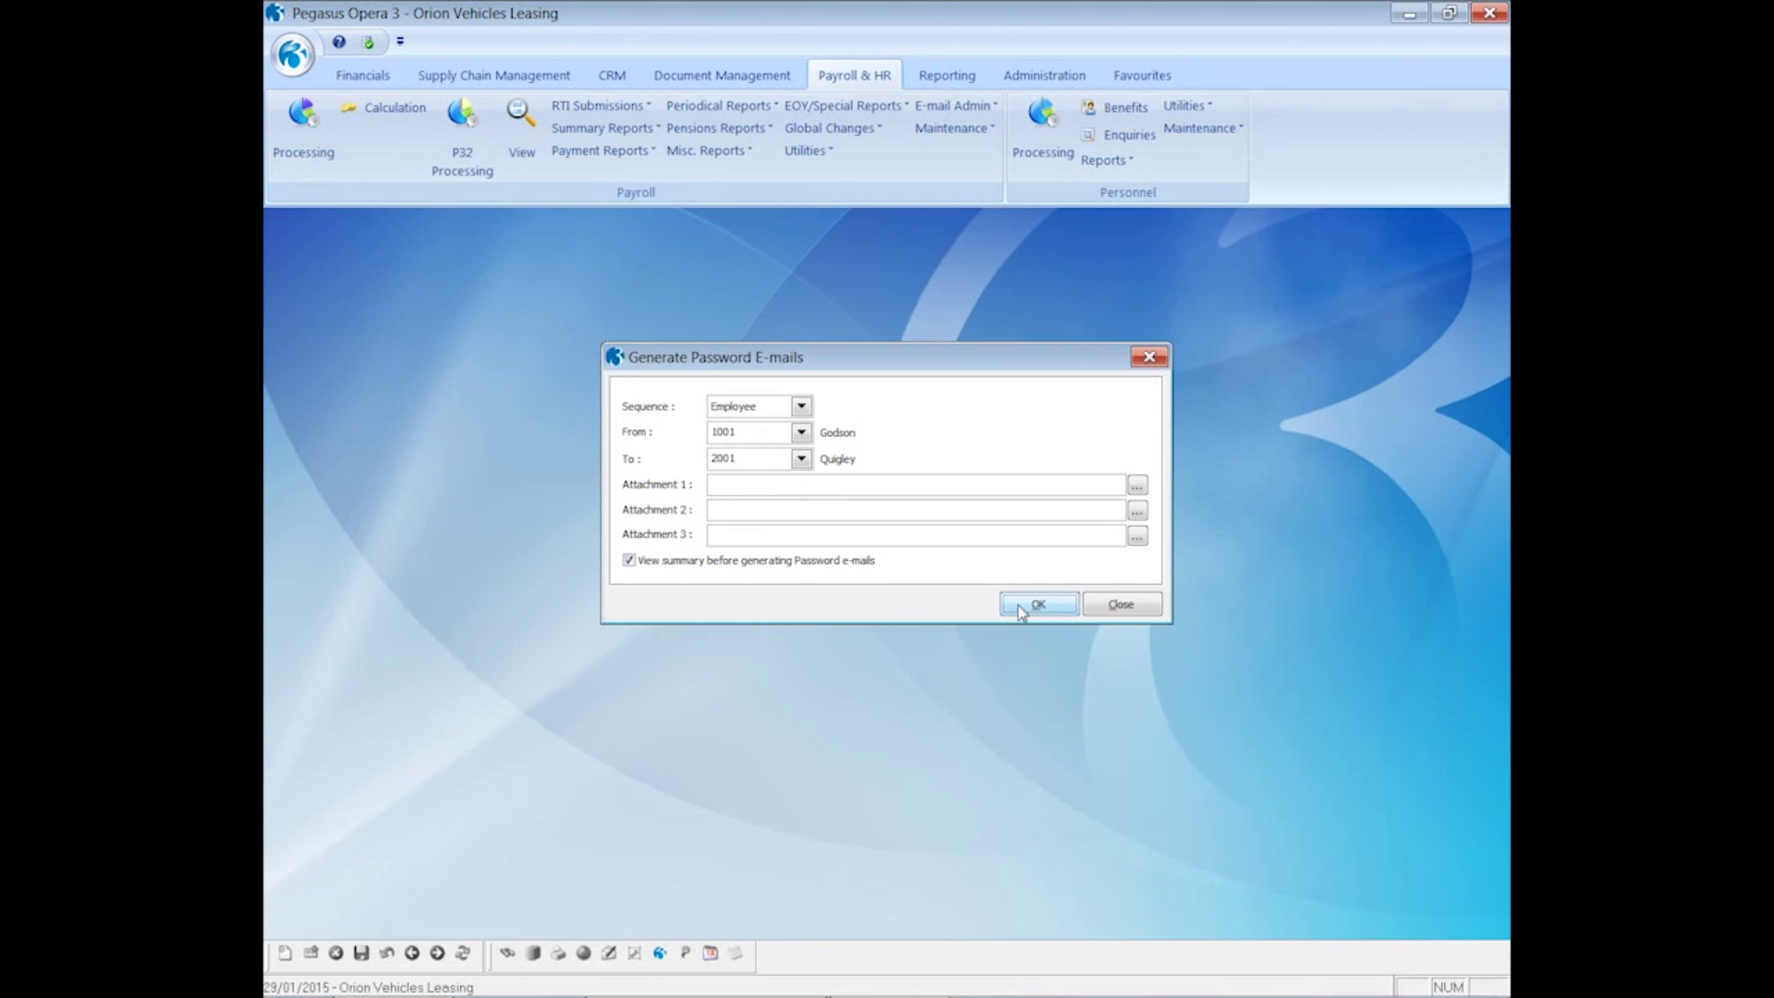
pyautogui.click(970, 685)
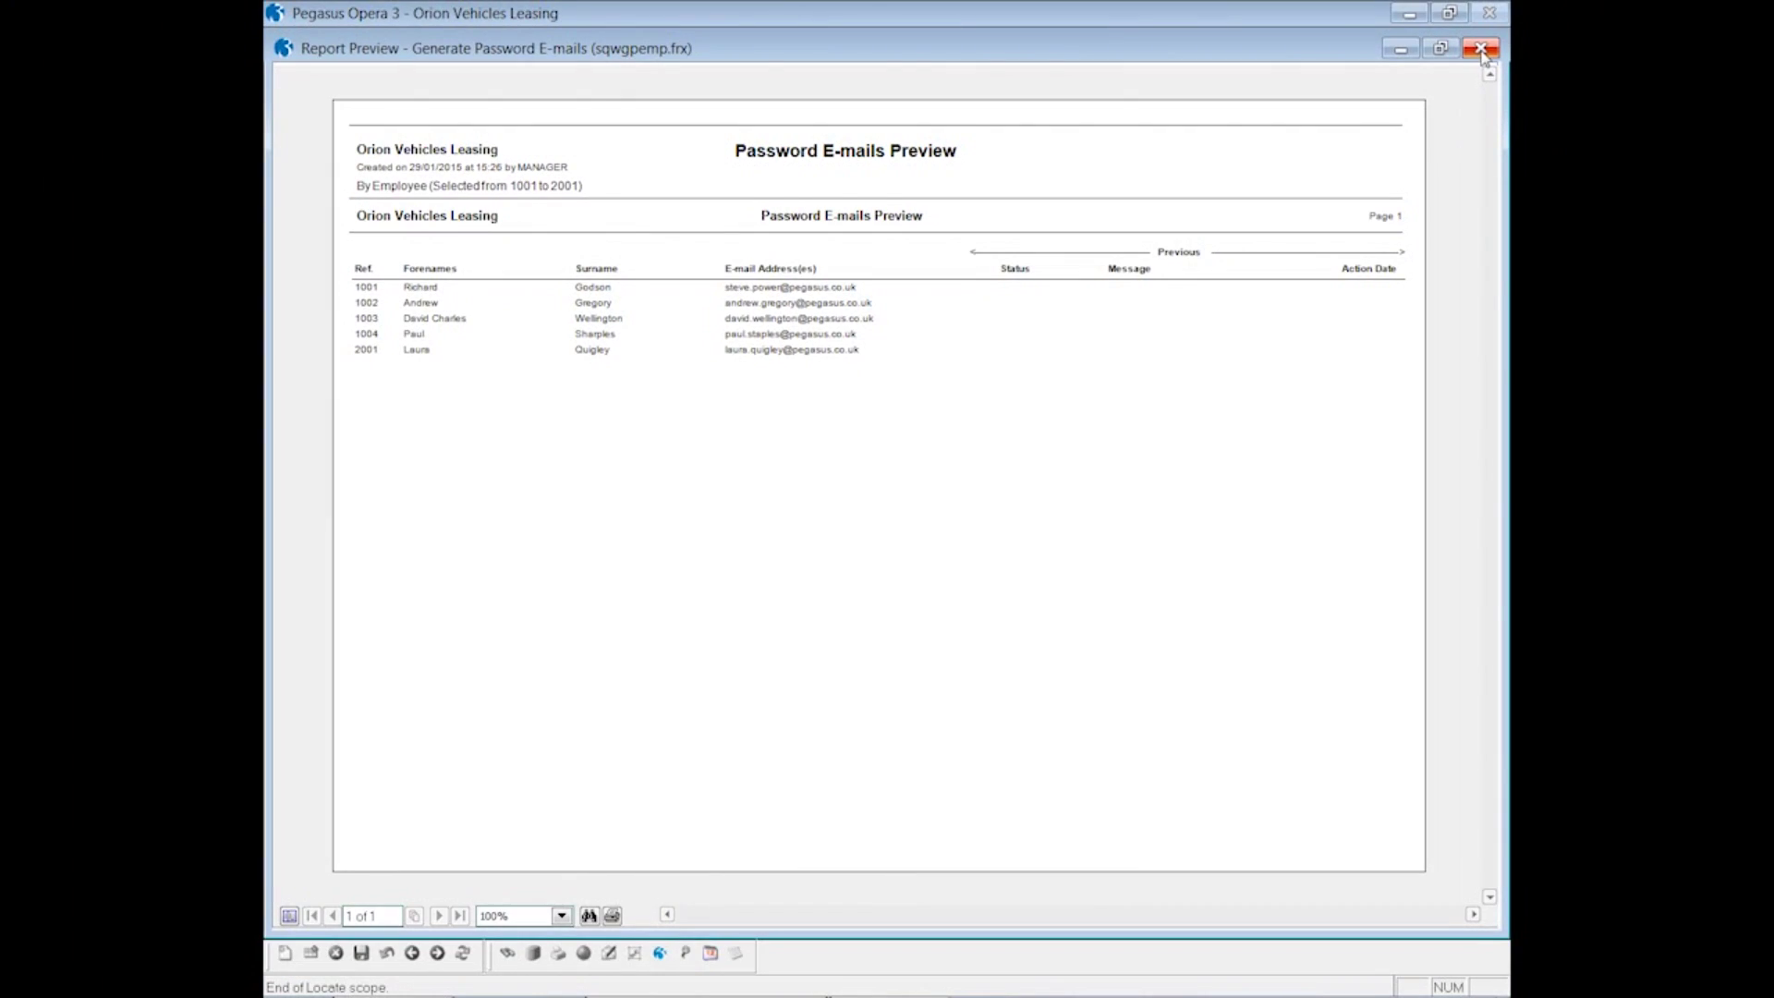
pyautogui.click(1481, 49)
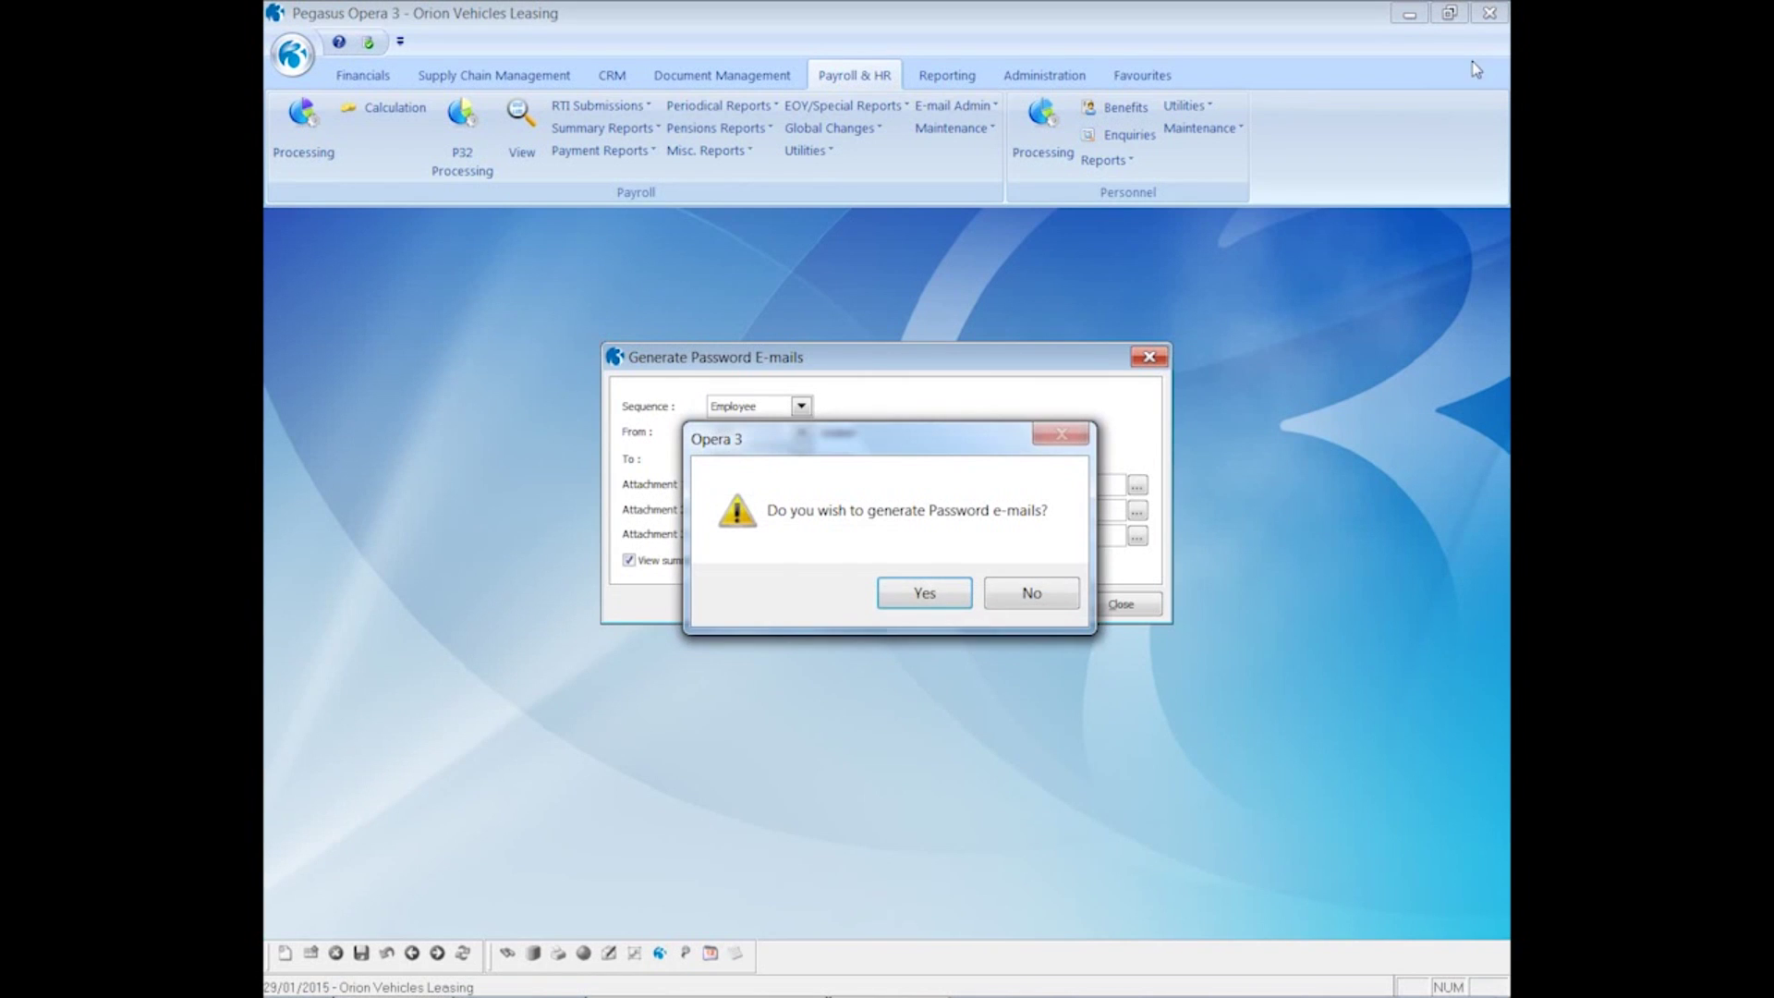
pyautogui.click(931, 601)
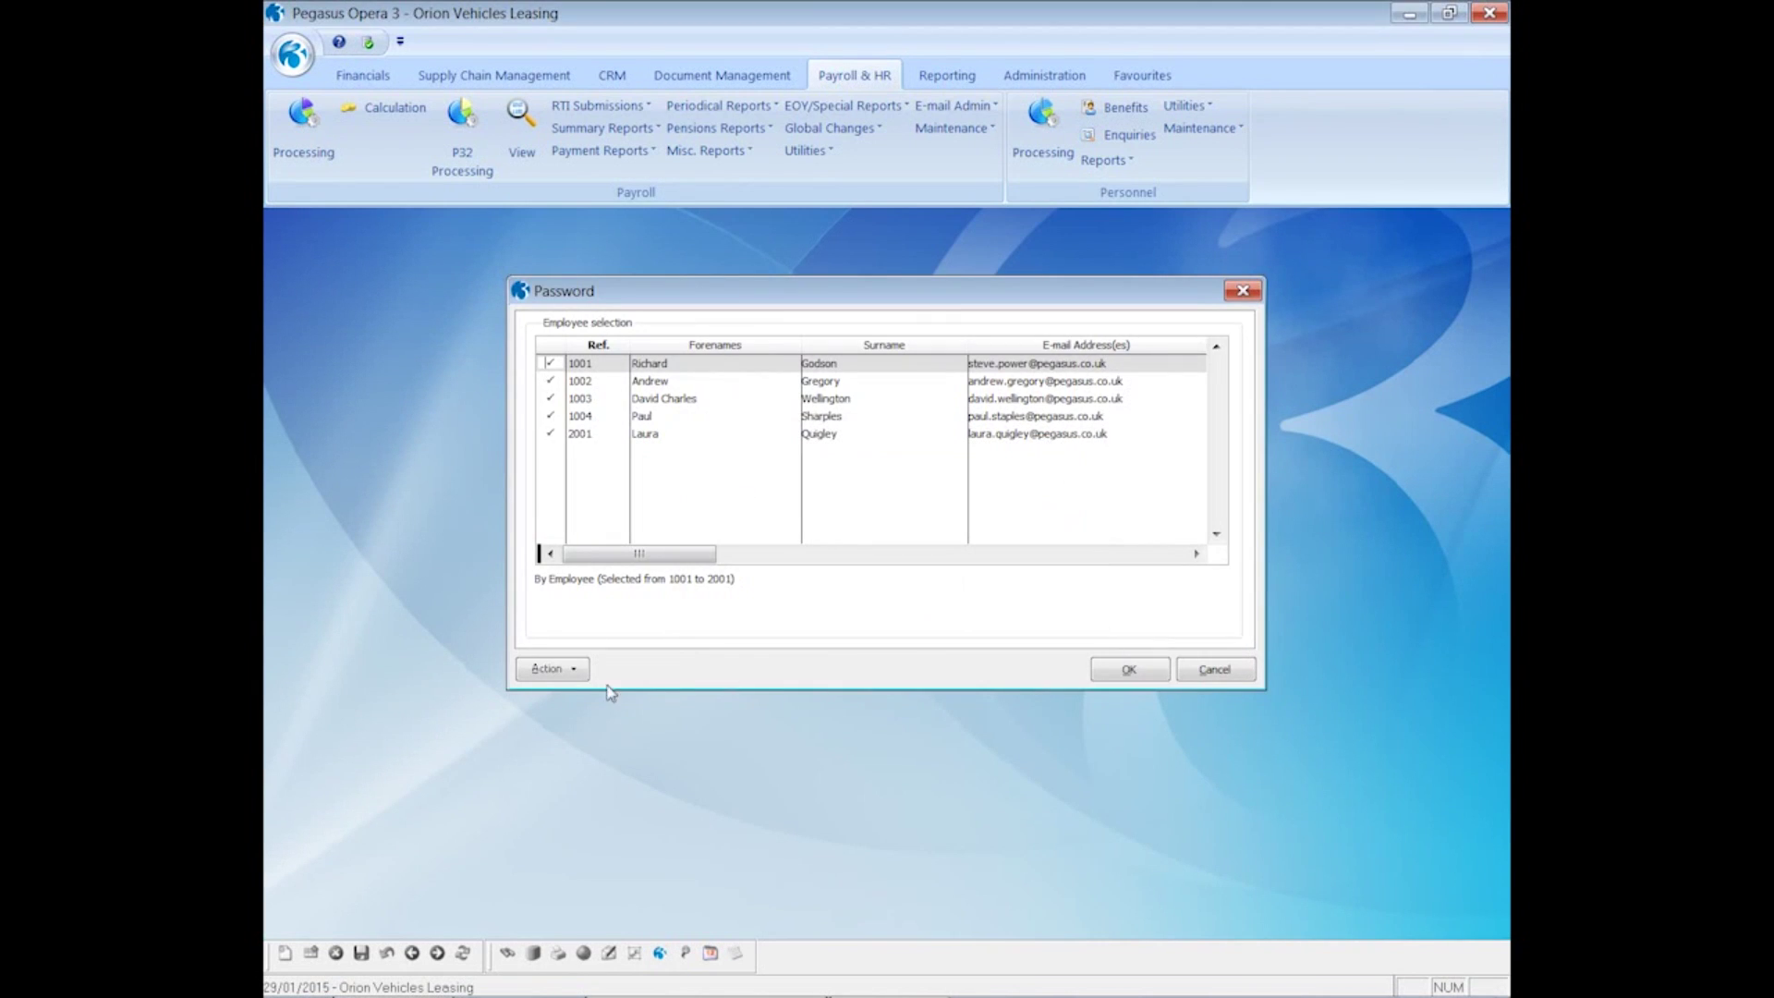
# - Untick all employees, tick only the first, and send the password e-mail
pyautogui.click(584, 671)
pyautogui.click(631, 703)
pyautogui.press('space')
pyautogui.click(1120, 671)
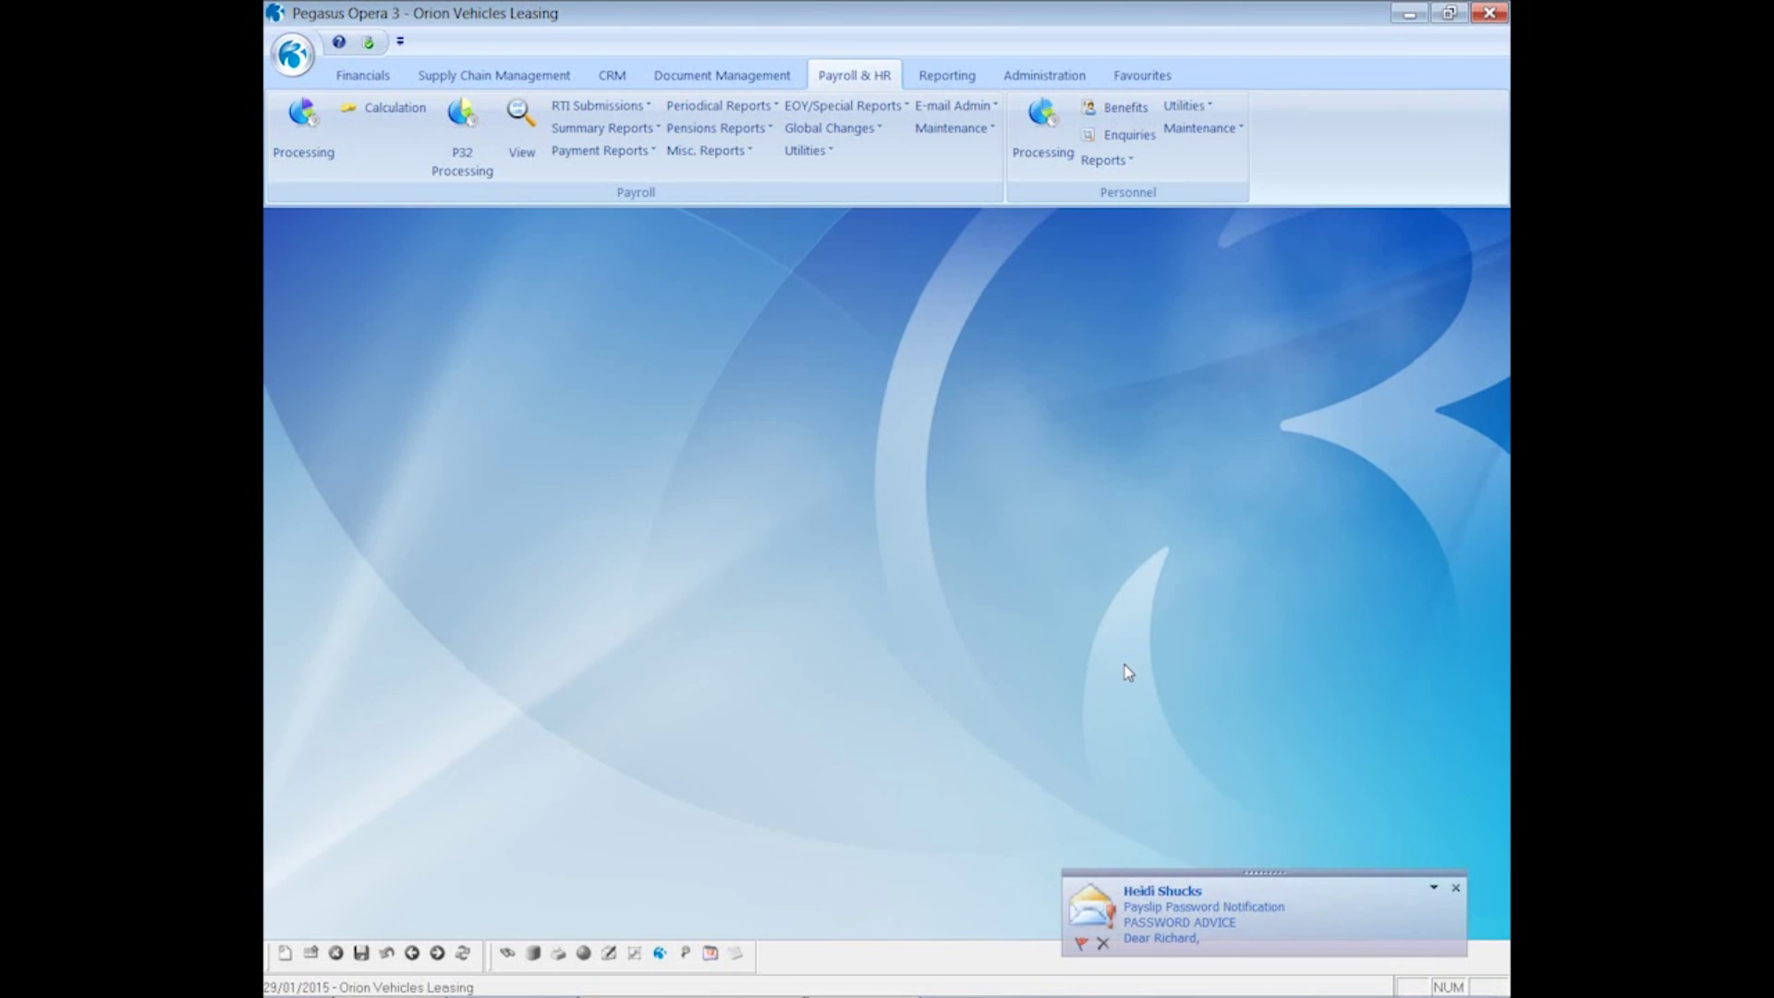
pyautogui.click(1201, 924)
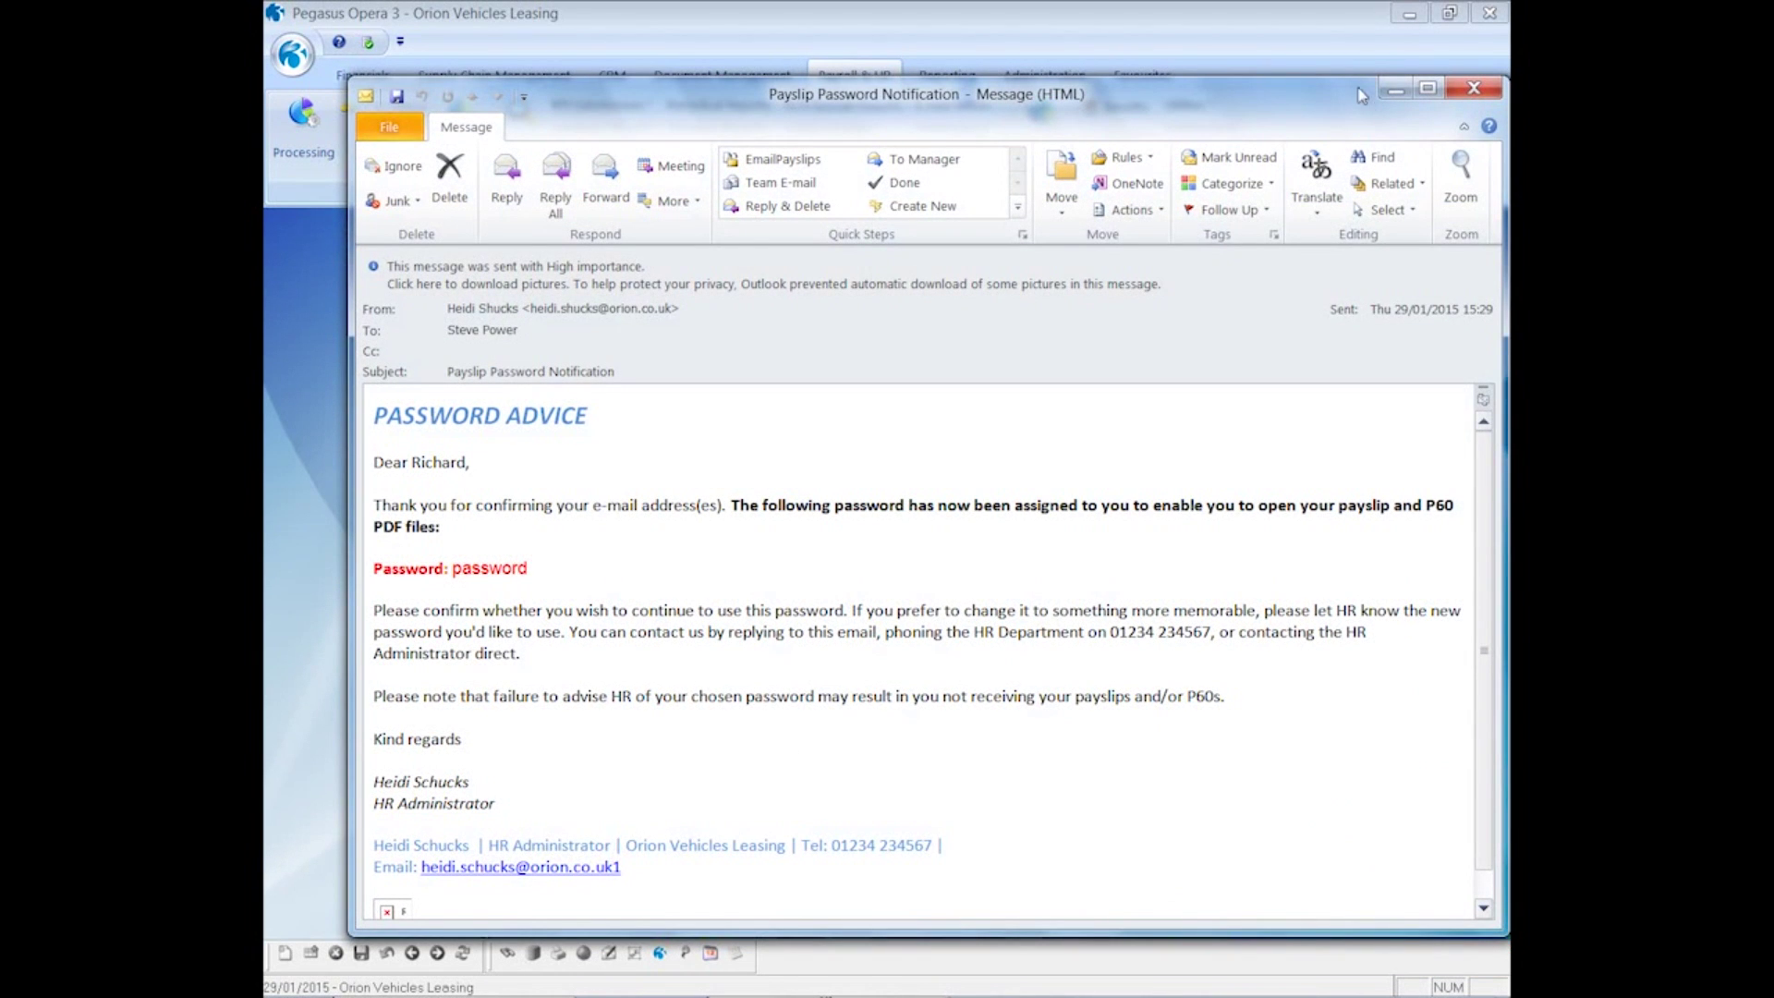
pyautogui.click(1473, 89)
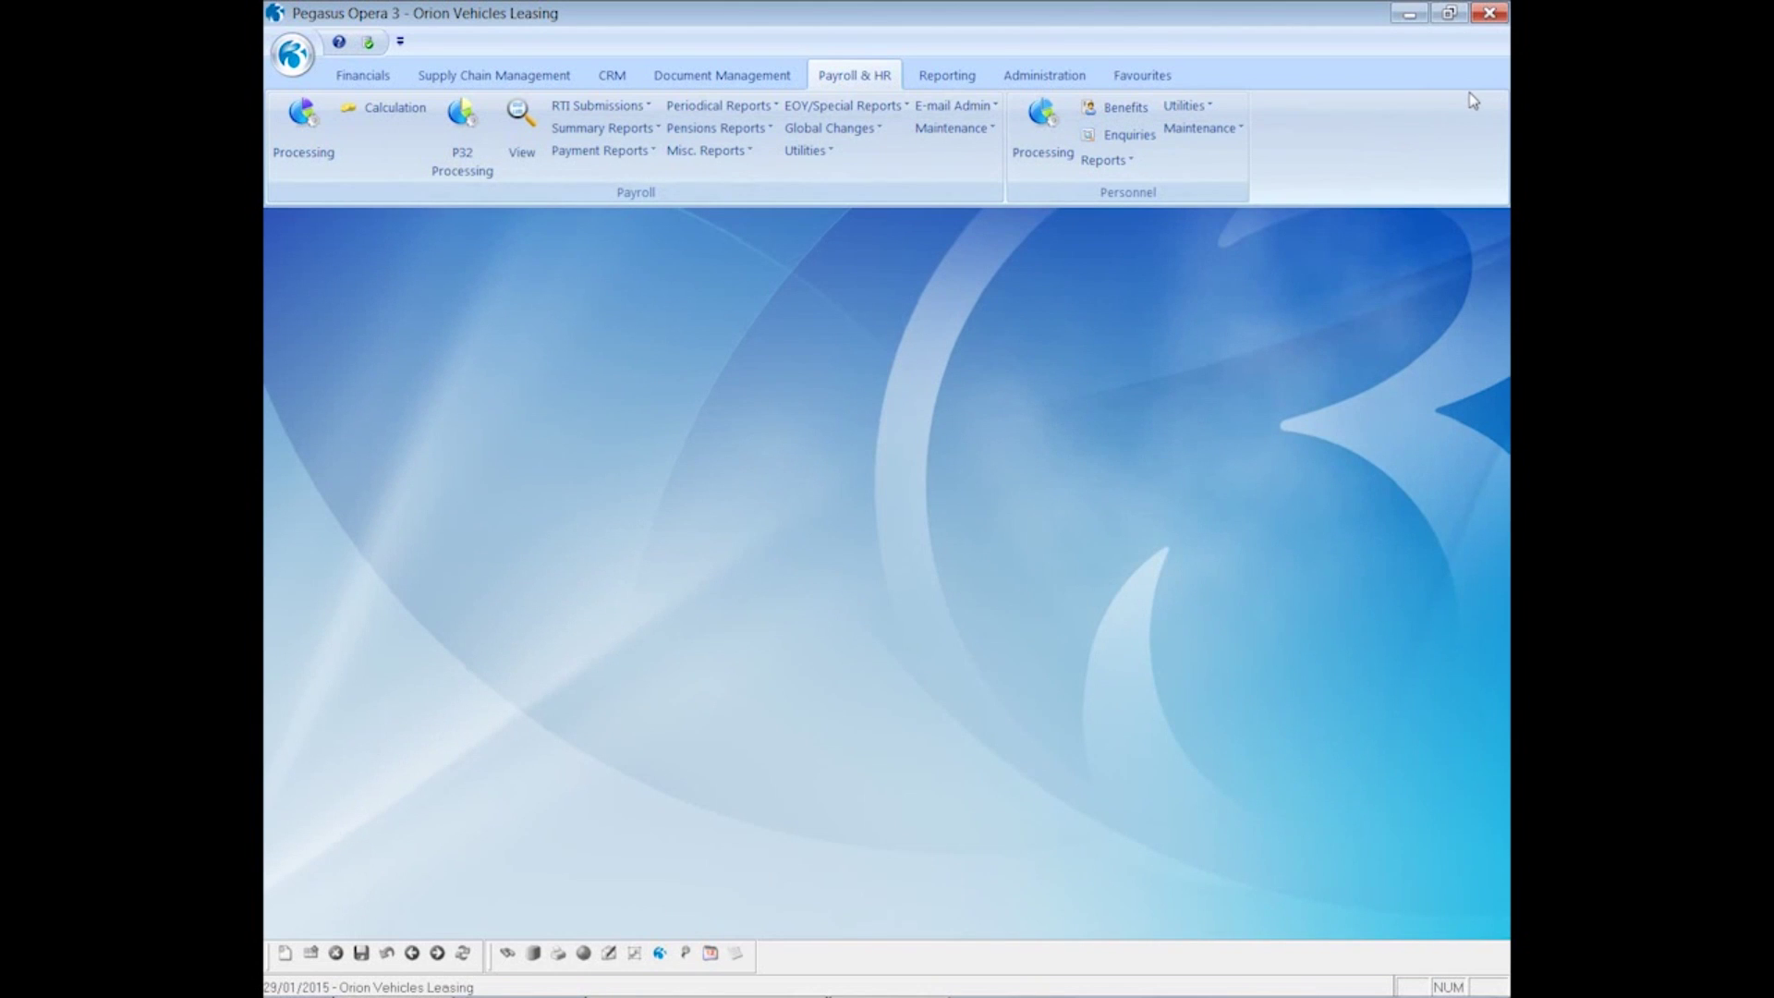
pyautogui.click(886, 108)
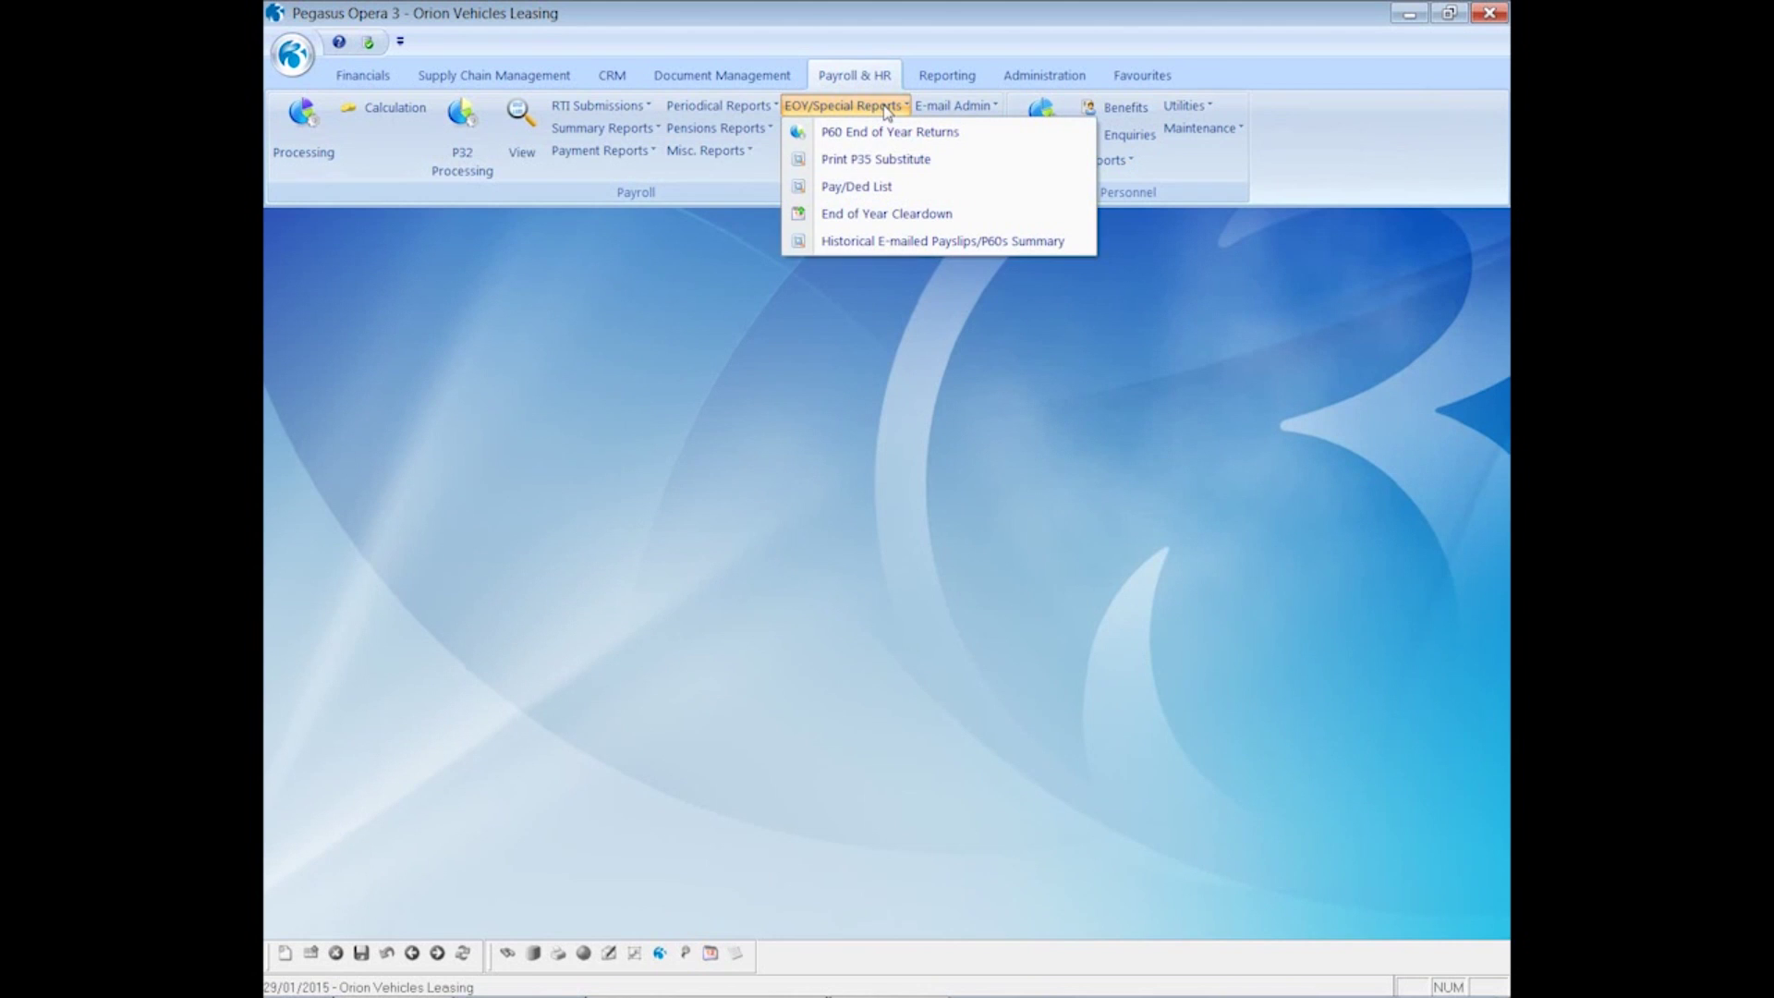
pyautogui.click(850, 243)
pyautogui.click(902, 578)
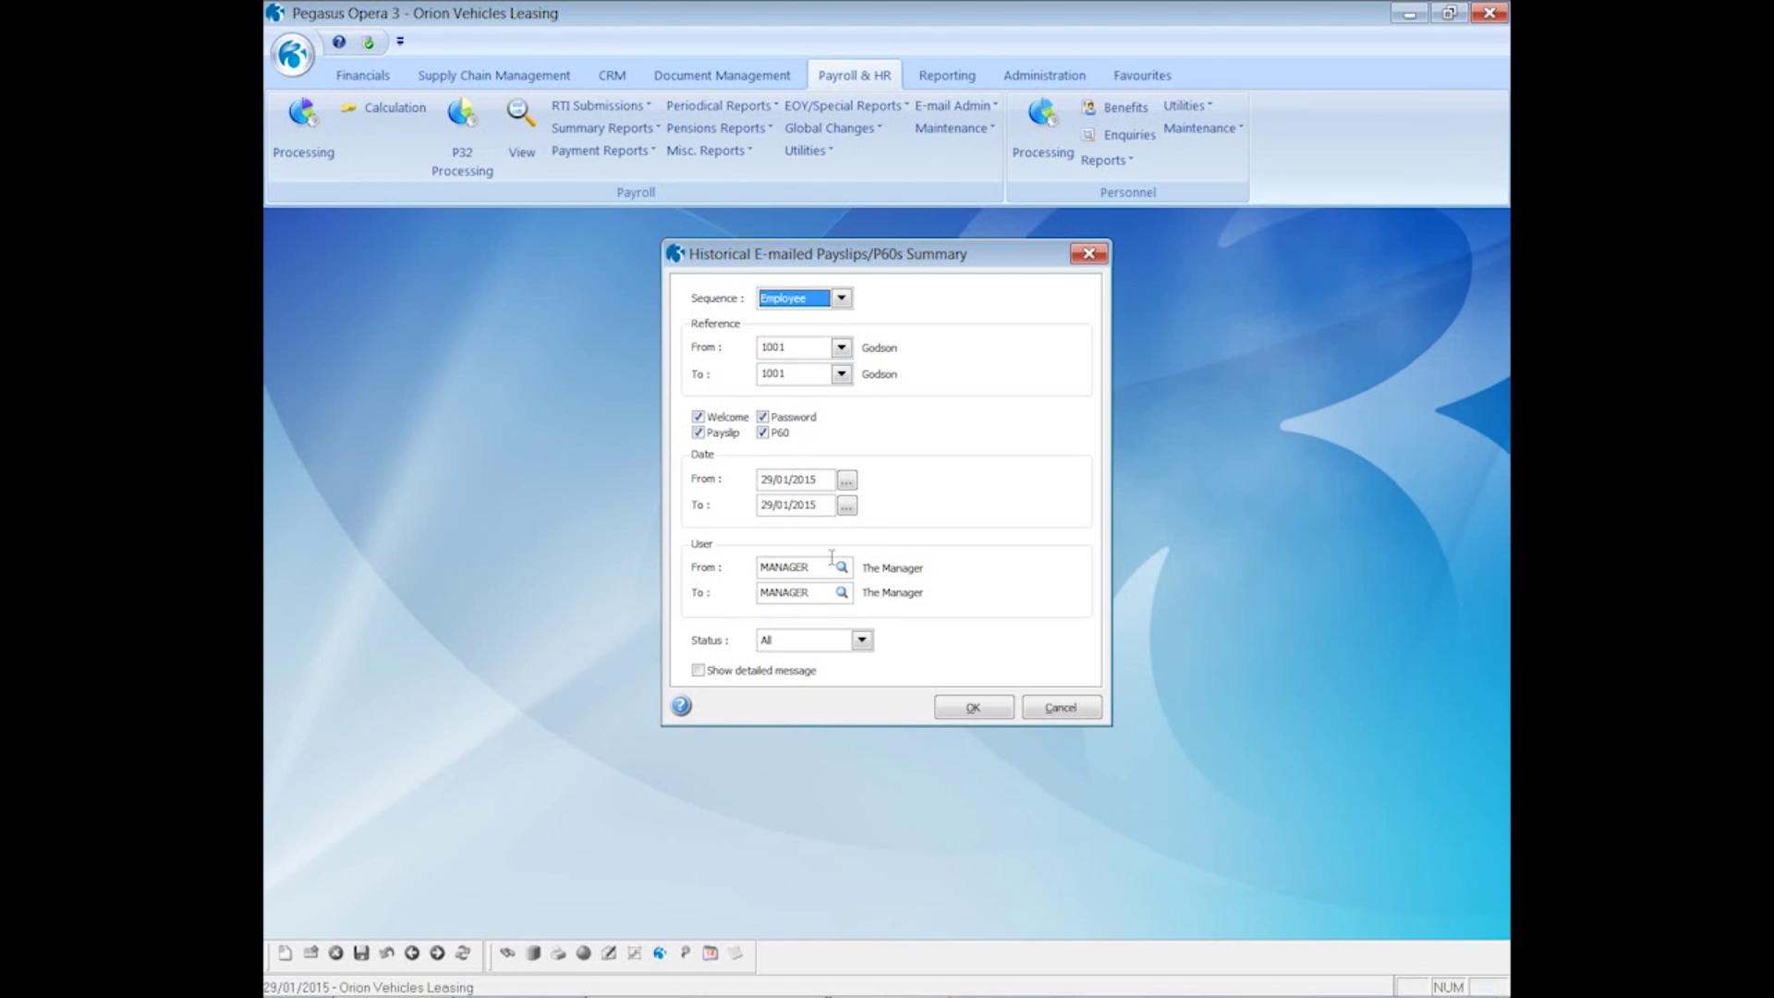
pyautogui.click(963, 707)
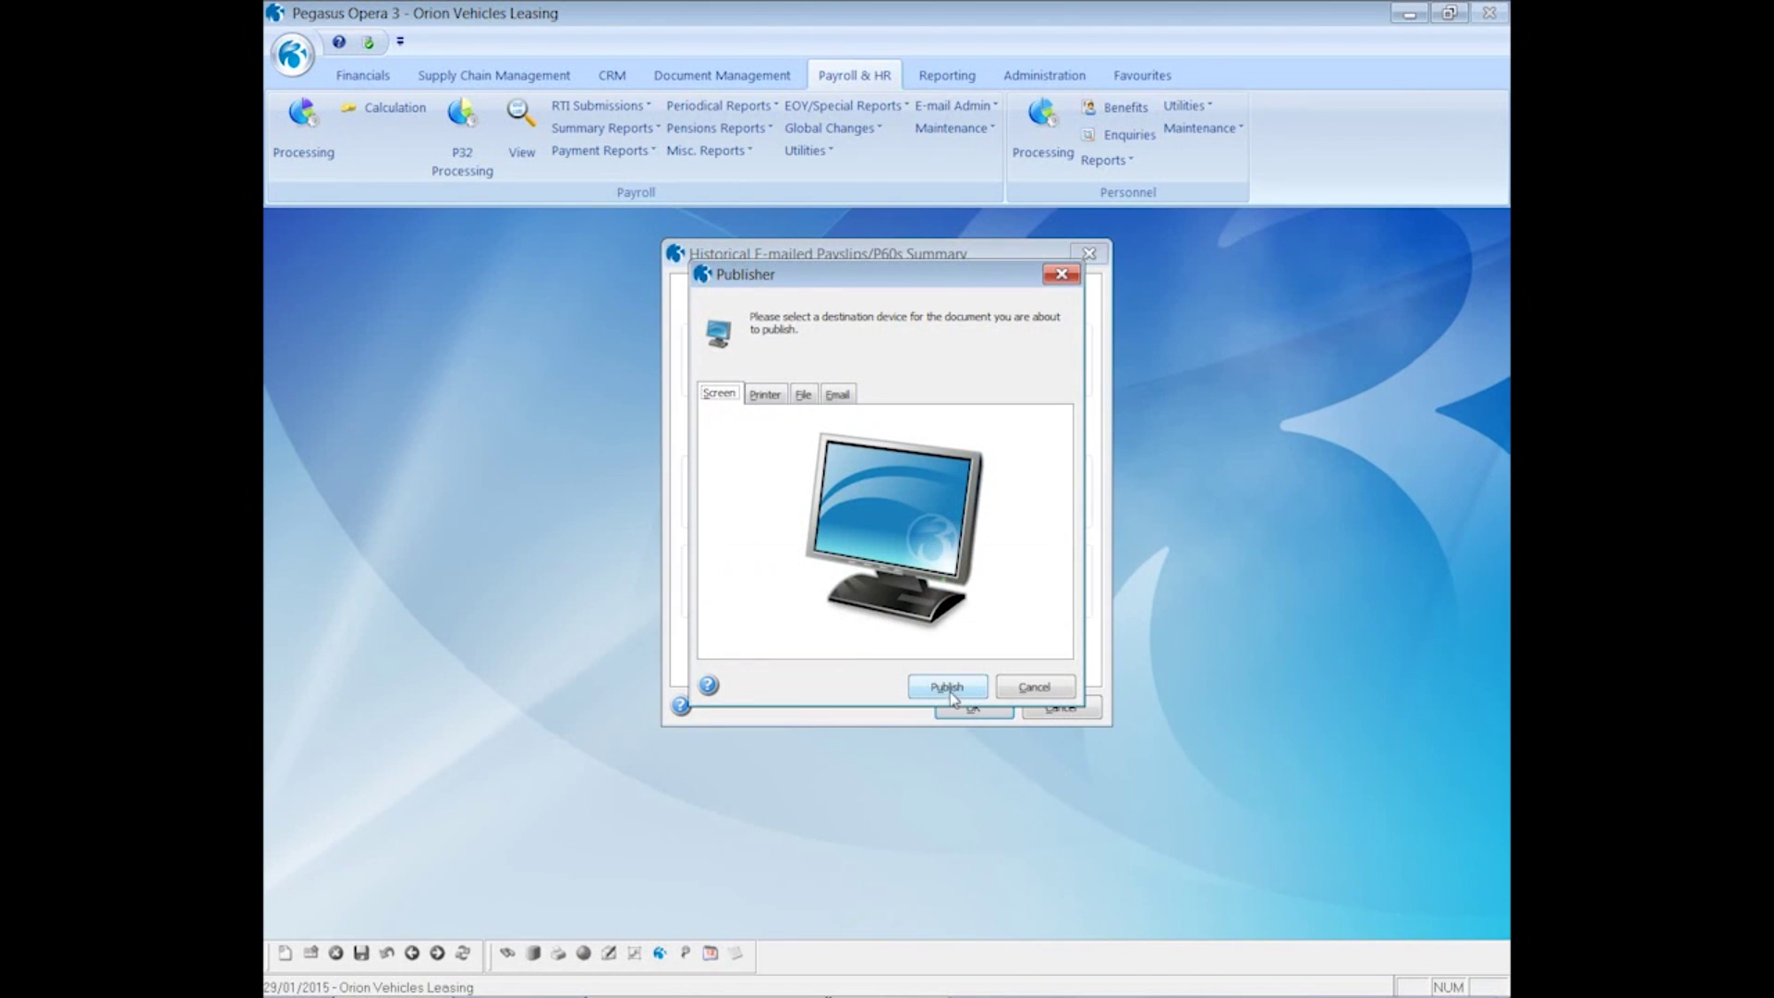
pyautogui.click(949, 691)
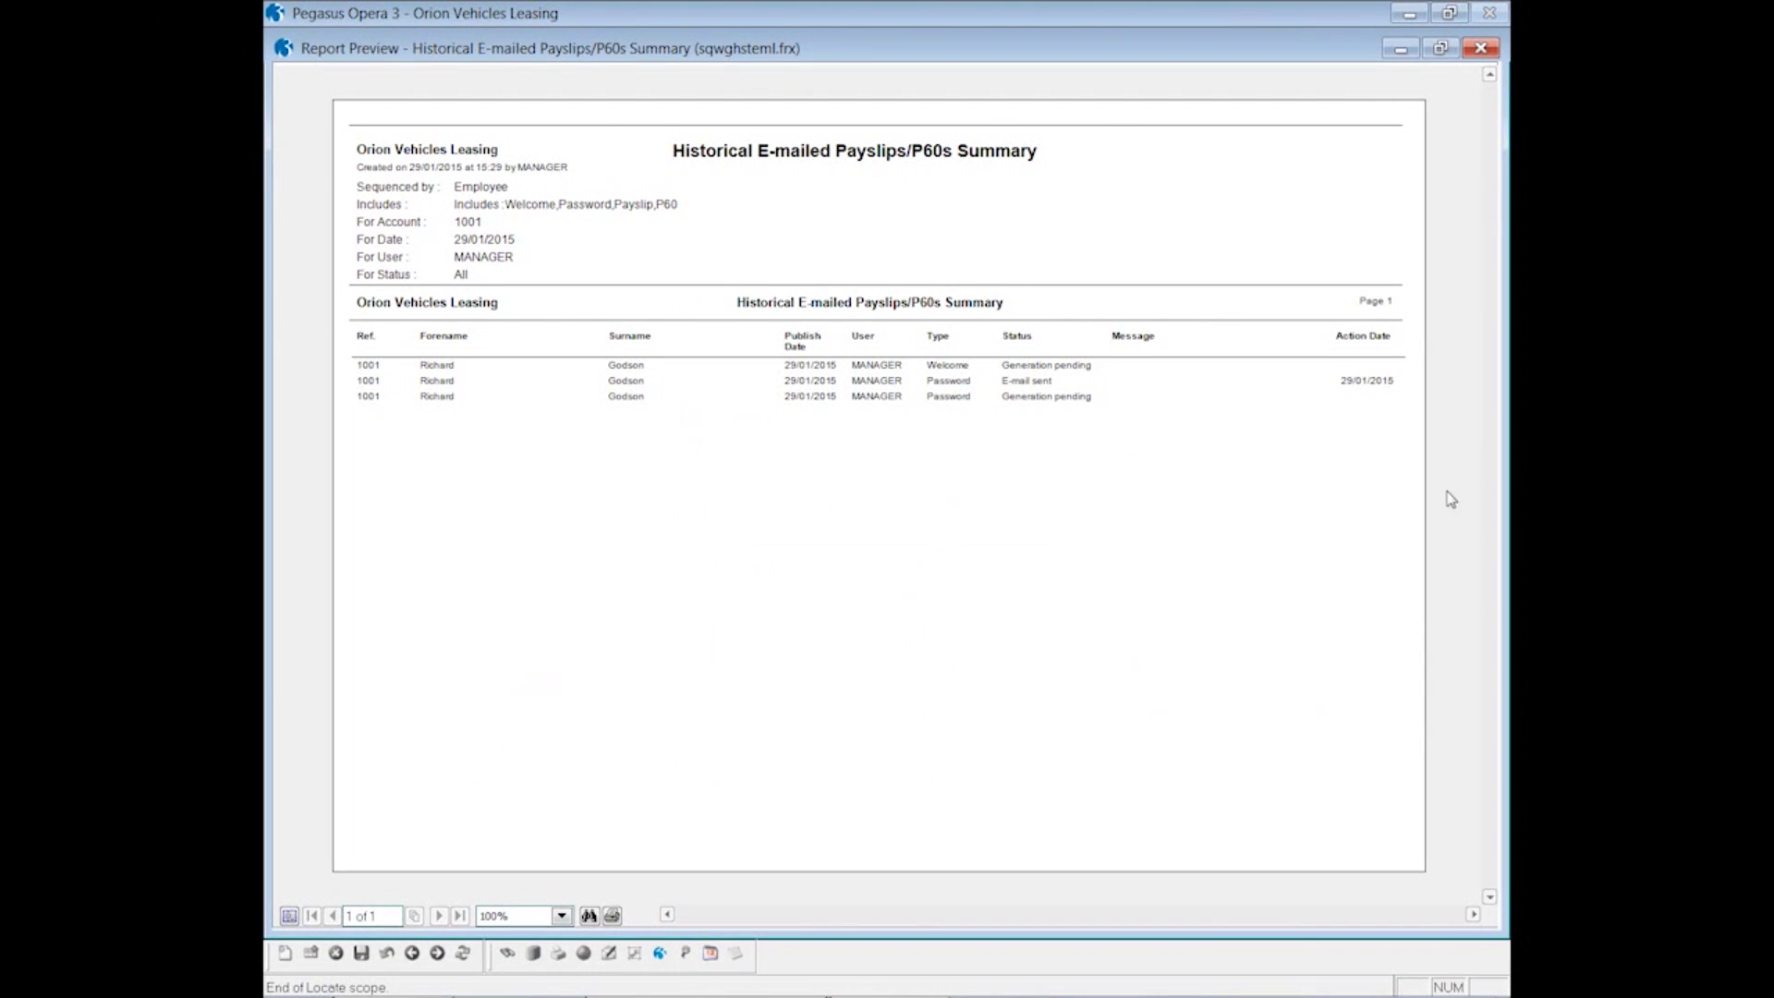
pyautogui.click(1481, 49)
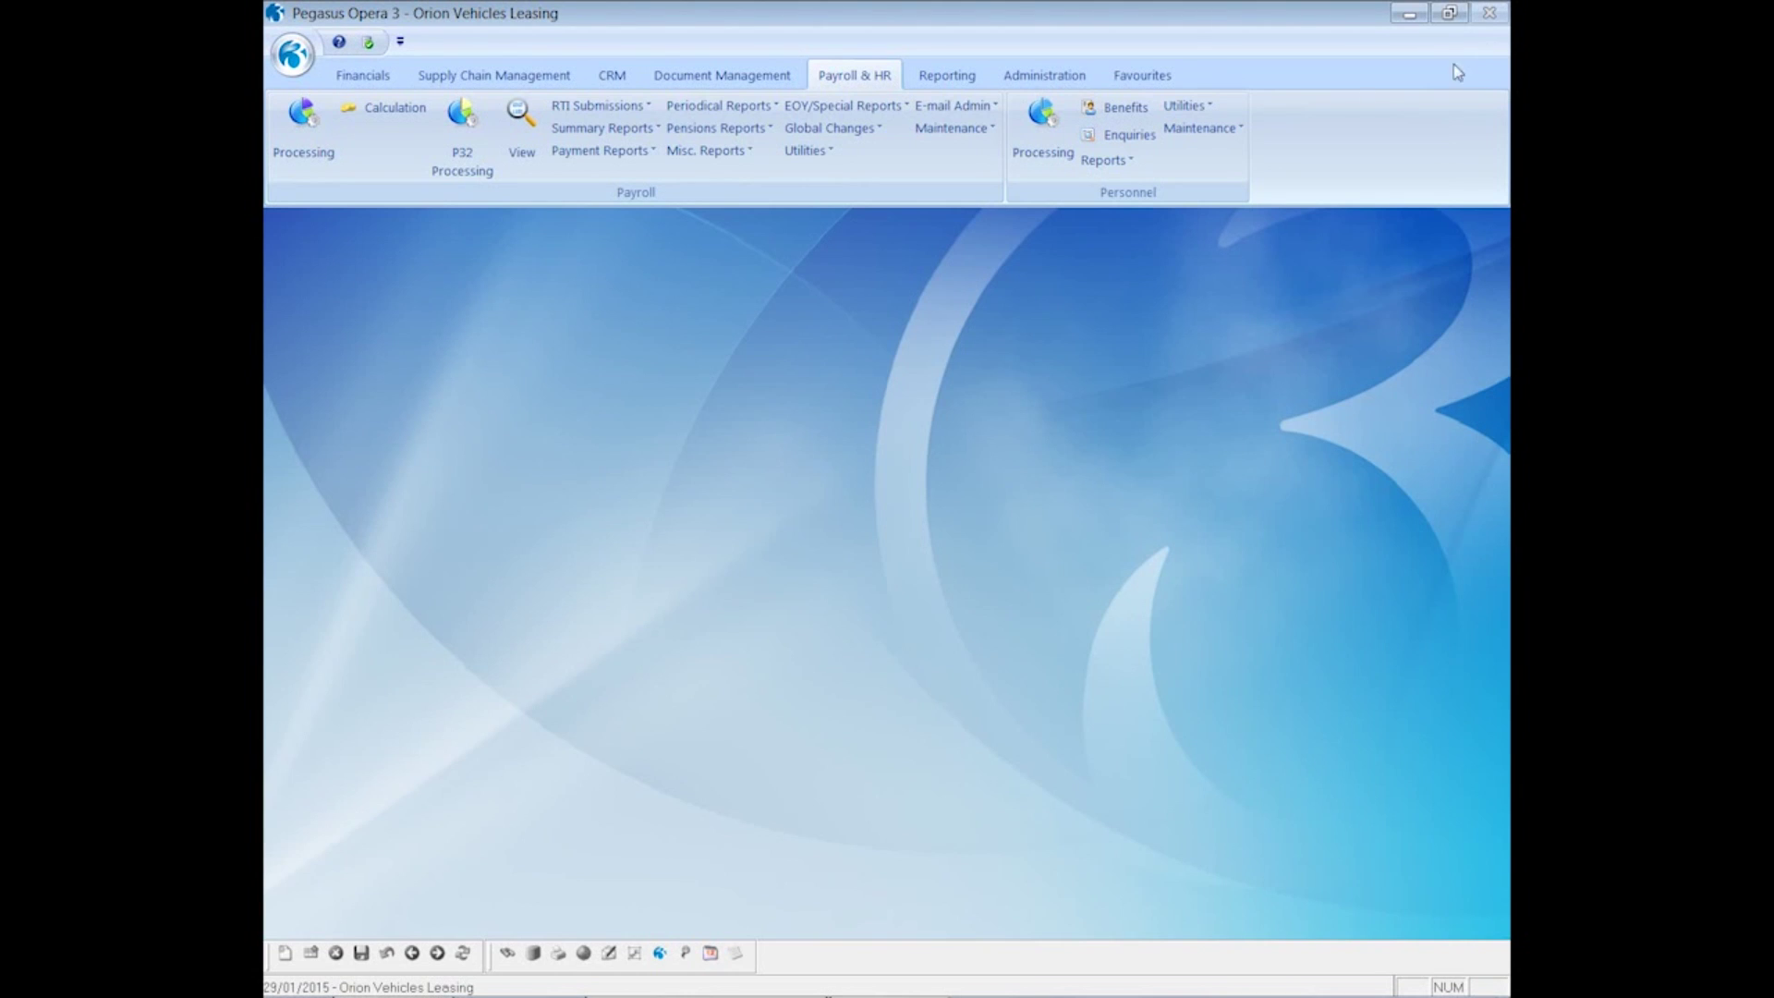
# - Calculate the Monthly payroll for period 12 with pay date 31/03/2015
pyautogui.click(403, 118)
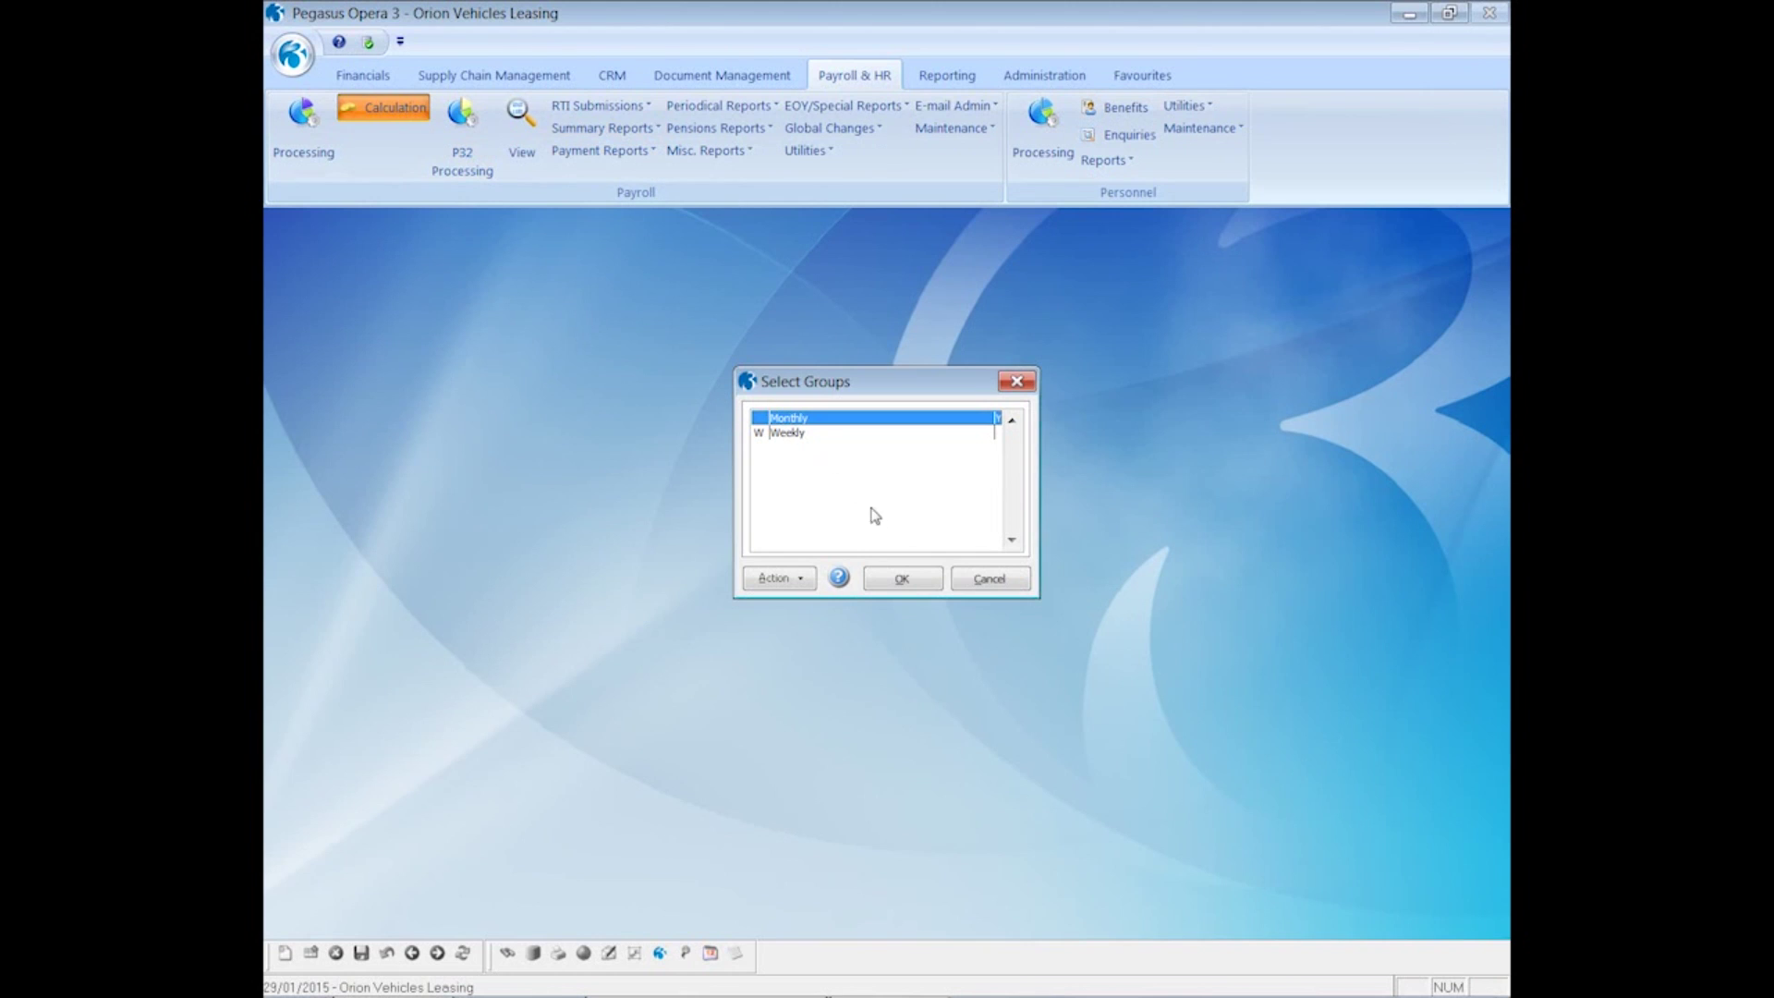
pyautogui.click(899, 576)
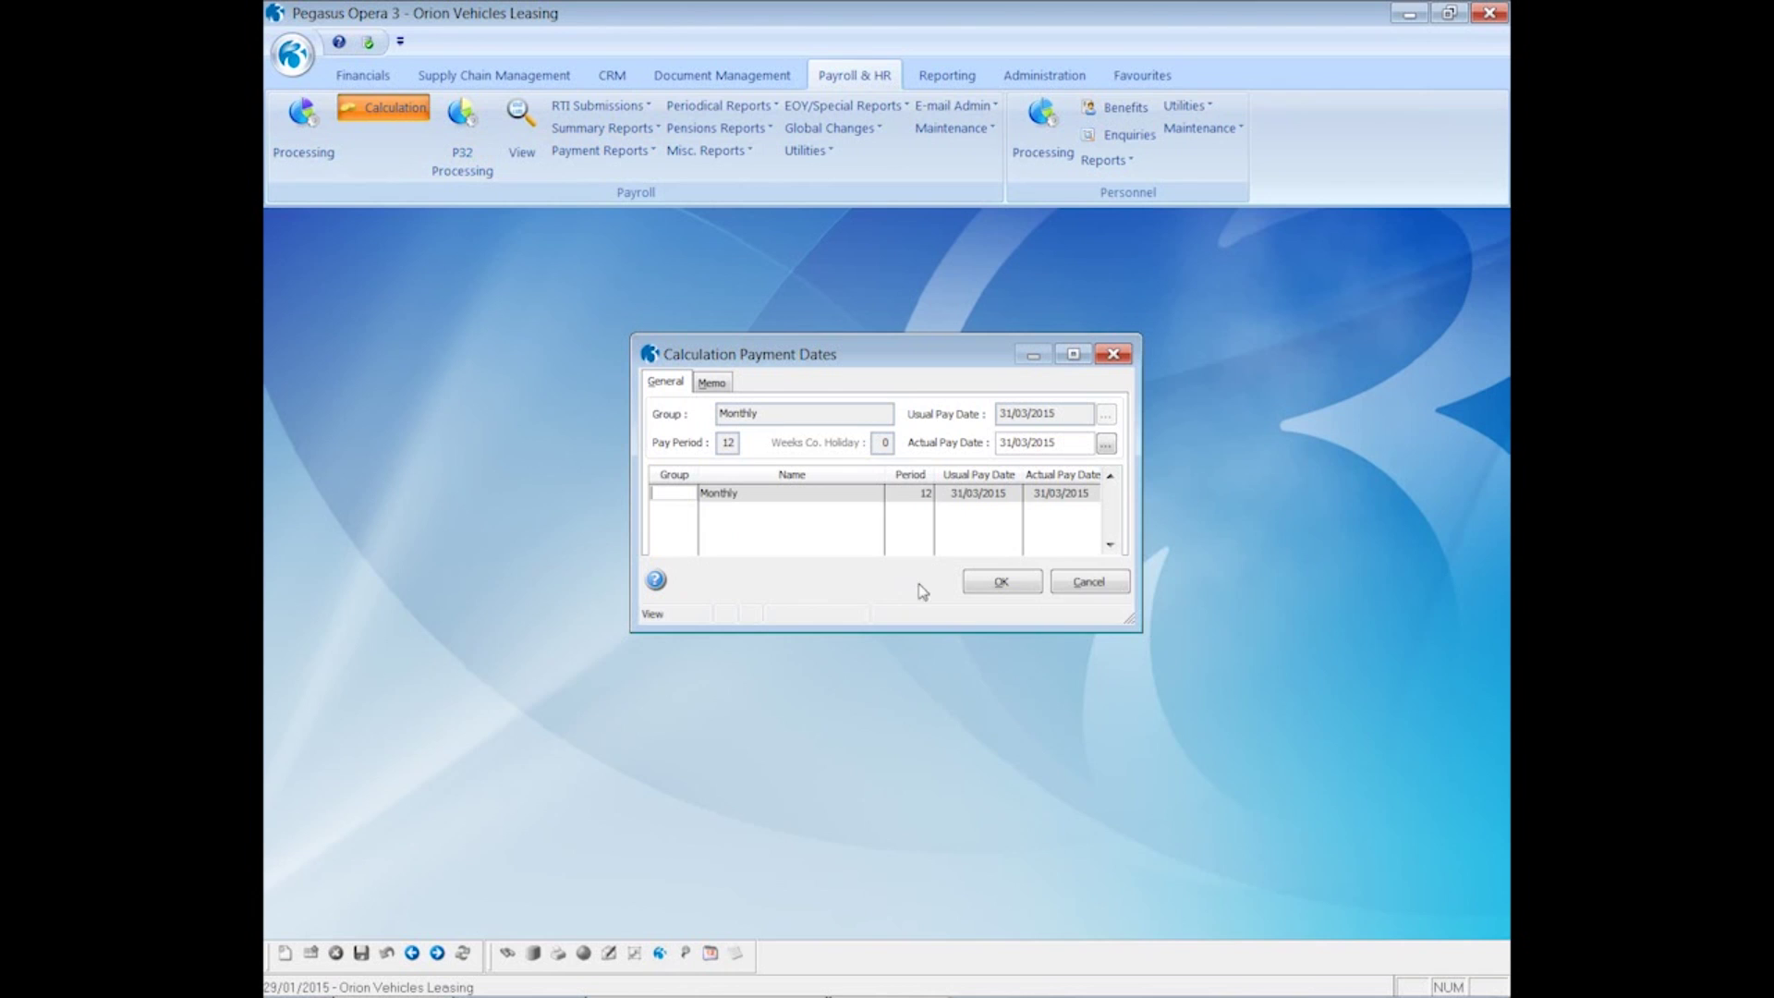
pyautogui.click(981, 584)
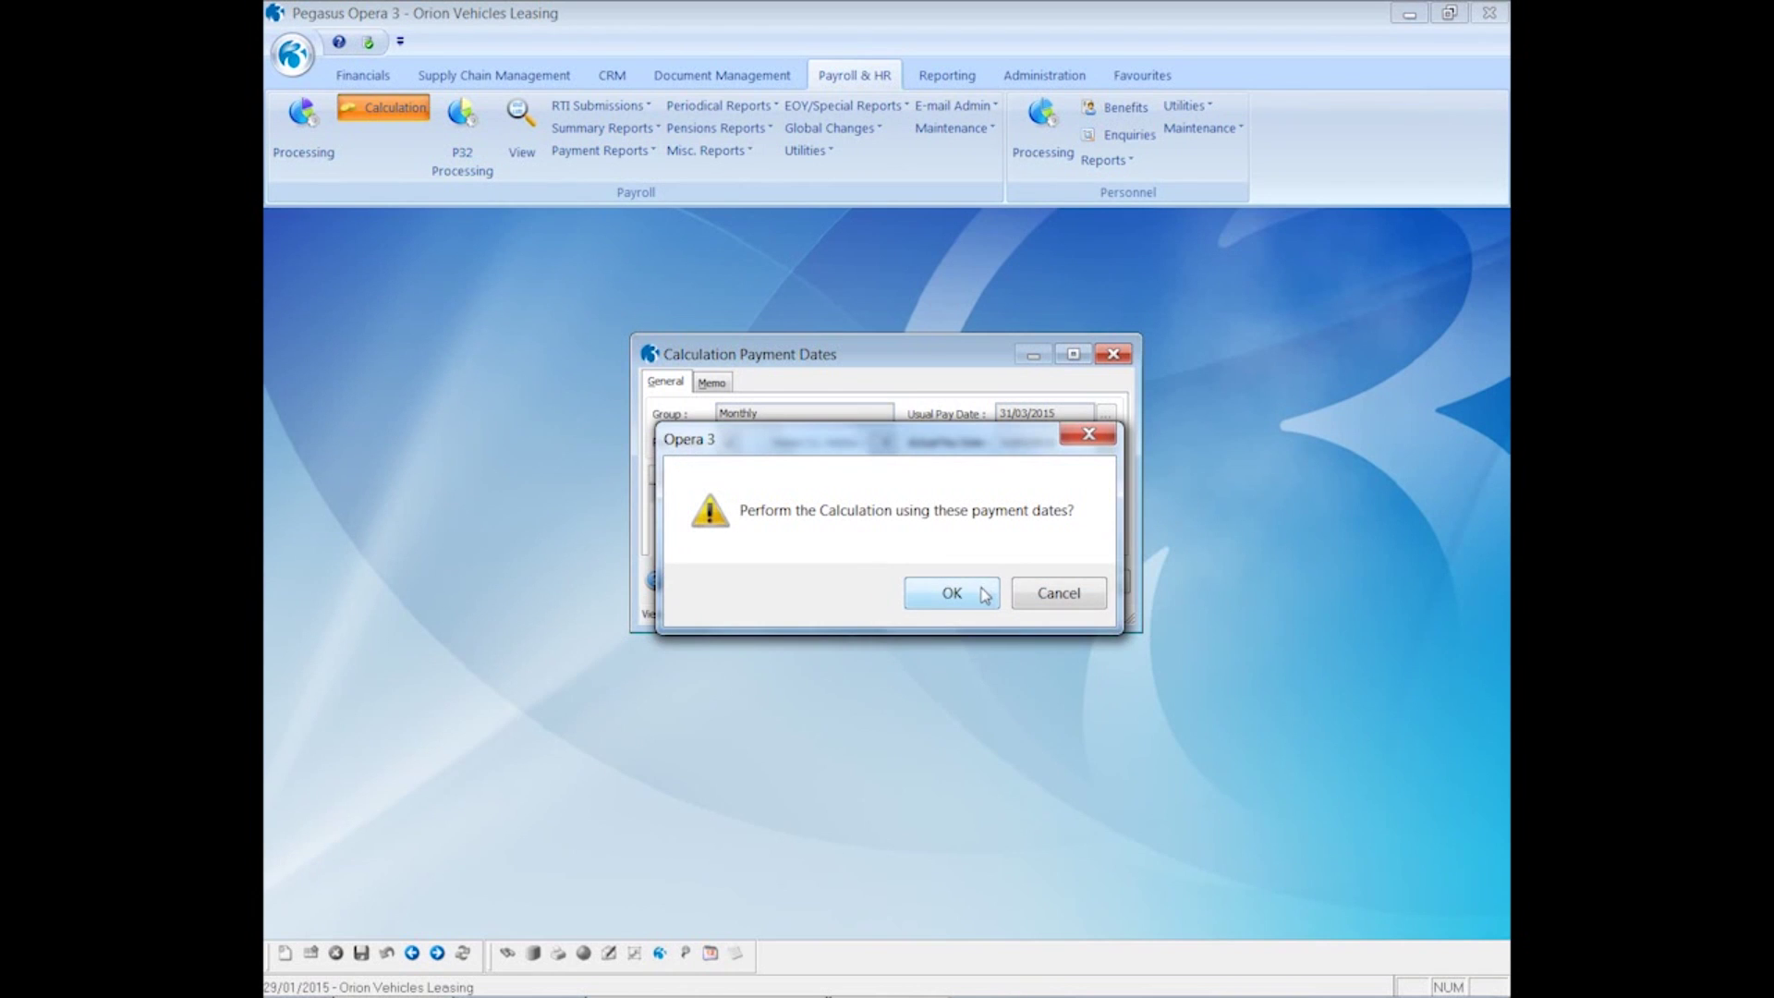
pyautogui.click(987, 594)
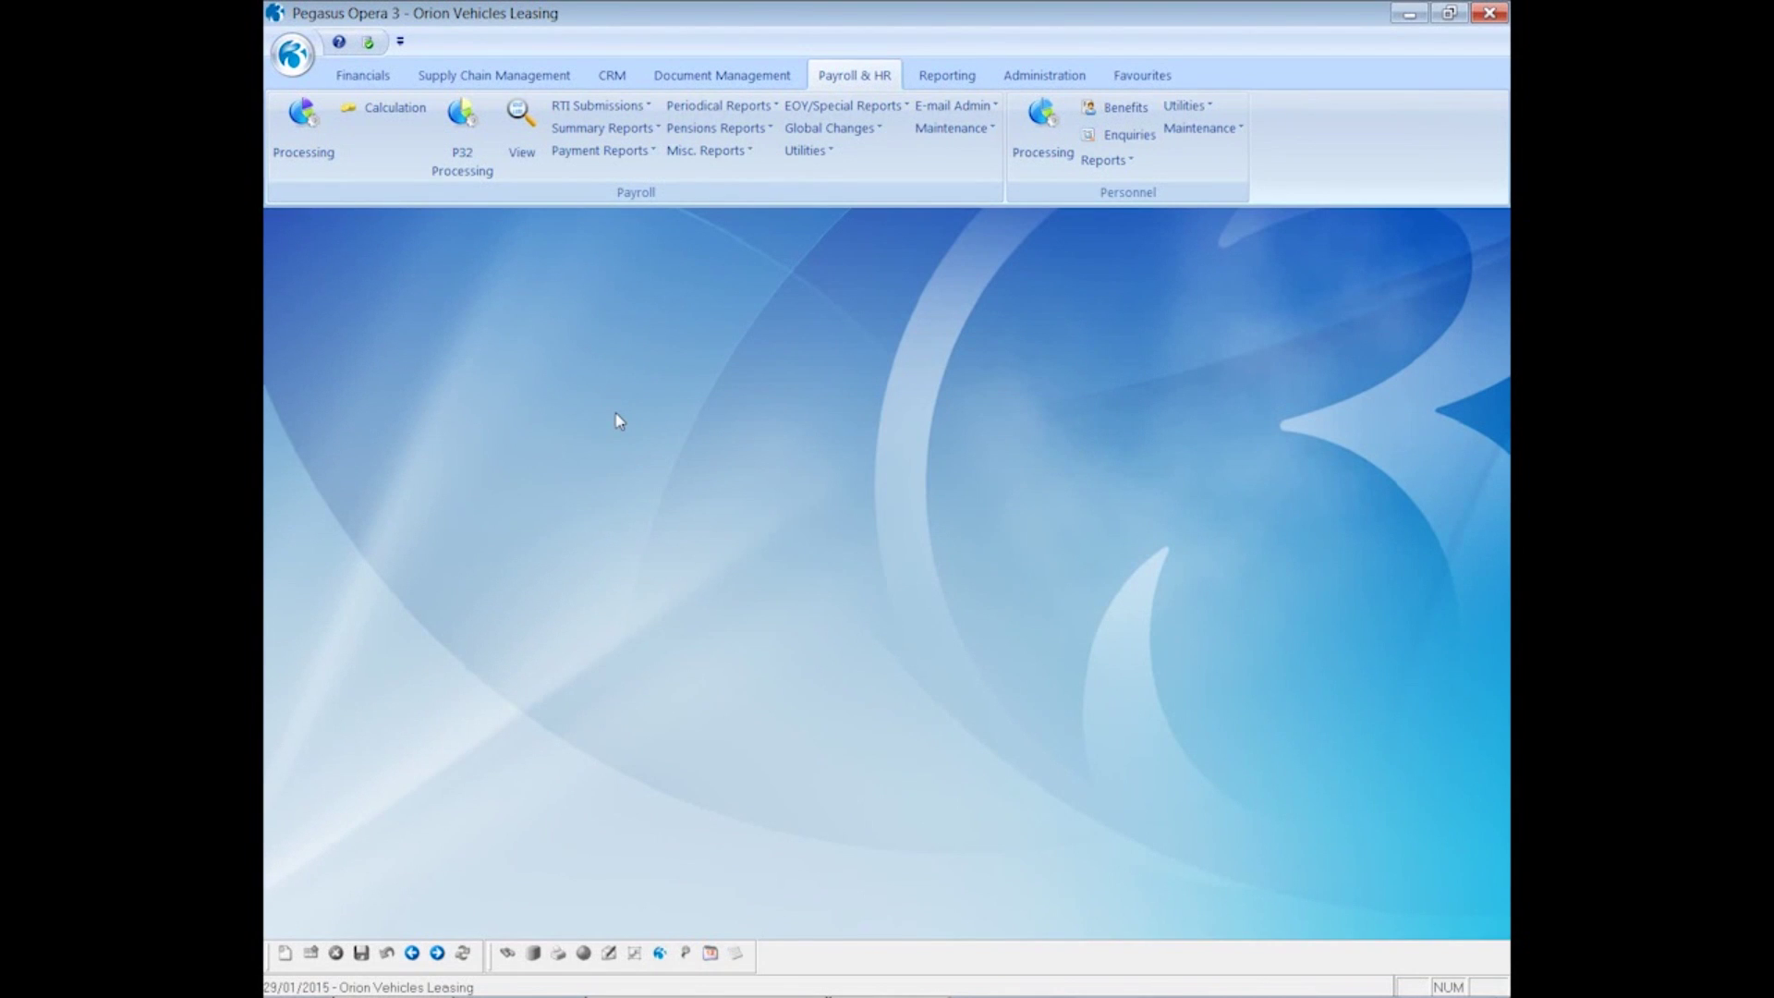
# - Set up Monthly payslips for e-mail only, with printer and web off and preview-then-process chosen
pyautogui.click(602, 152)
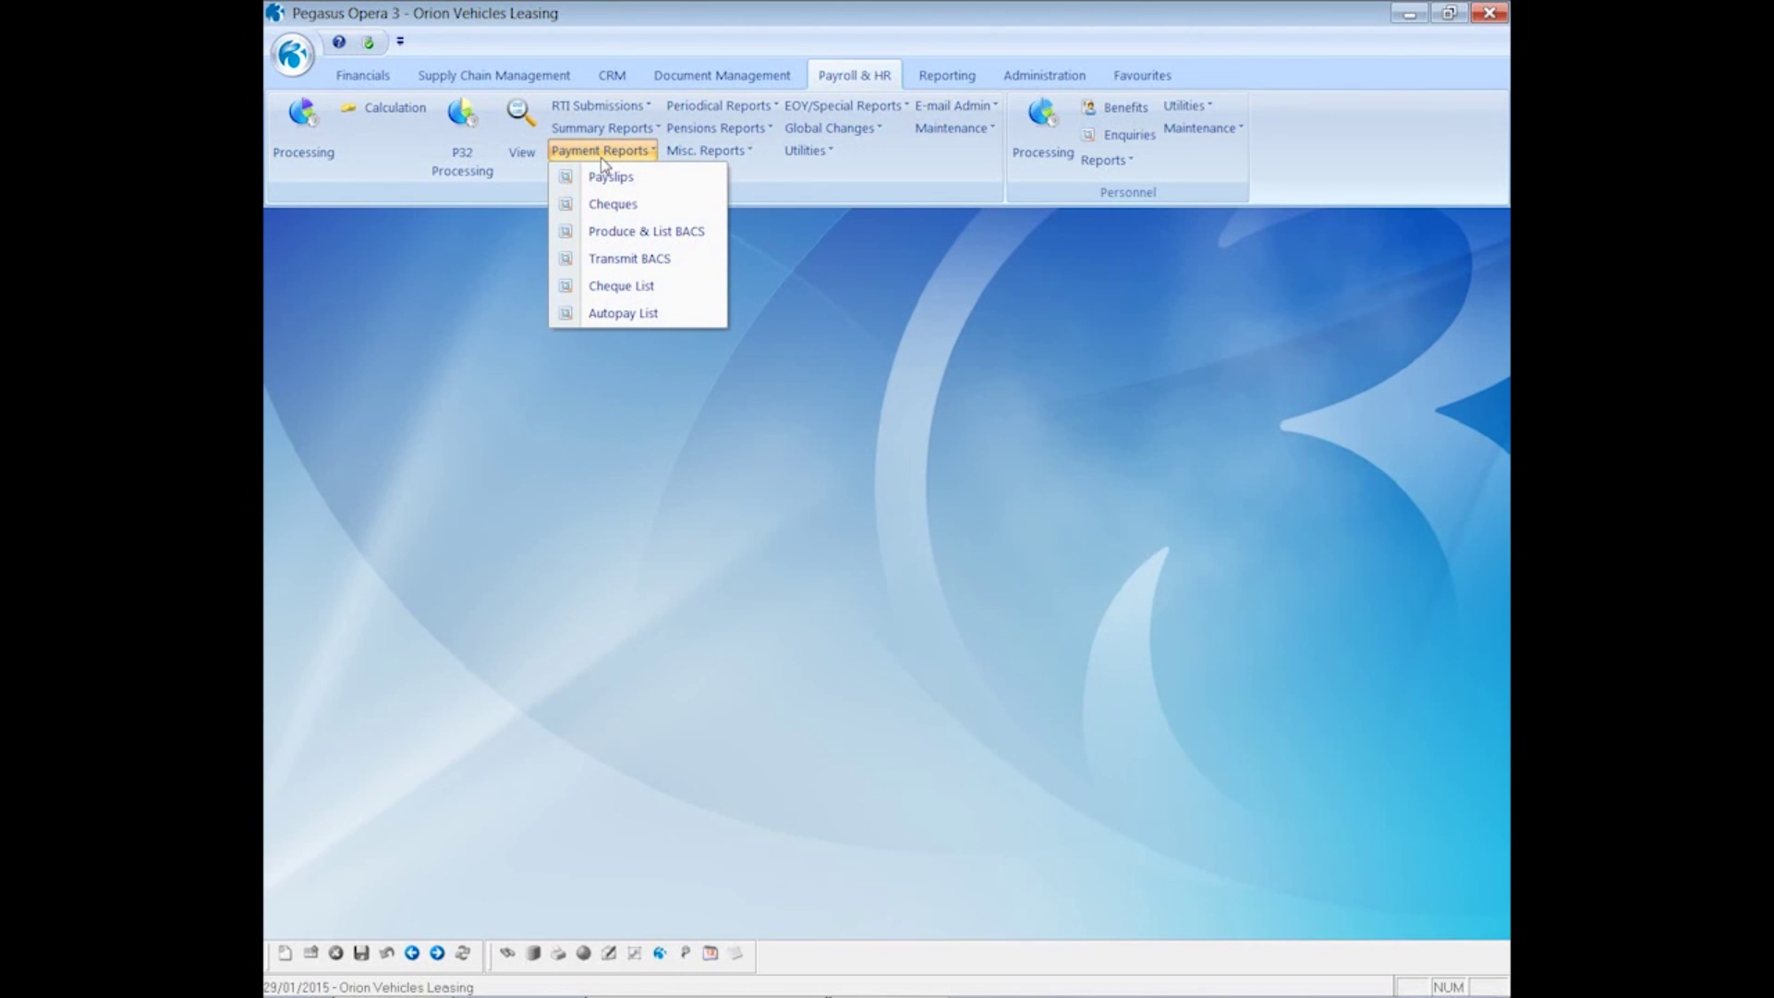
pyautogui.click(610, 177)
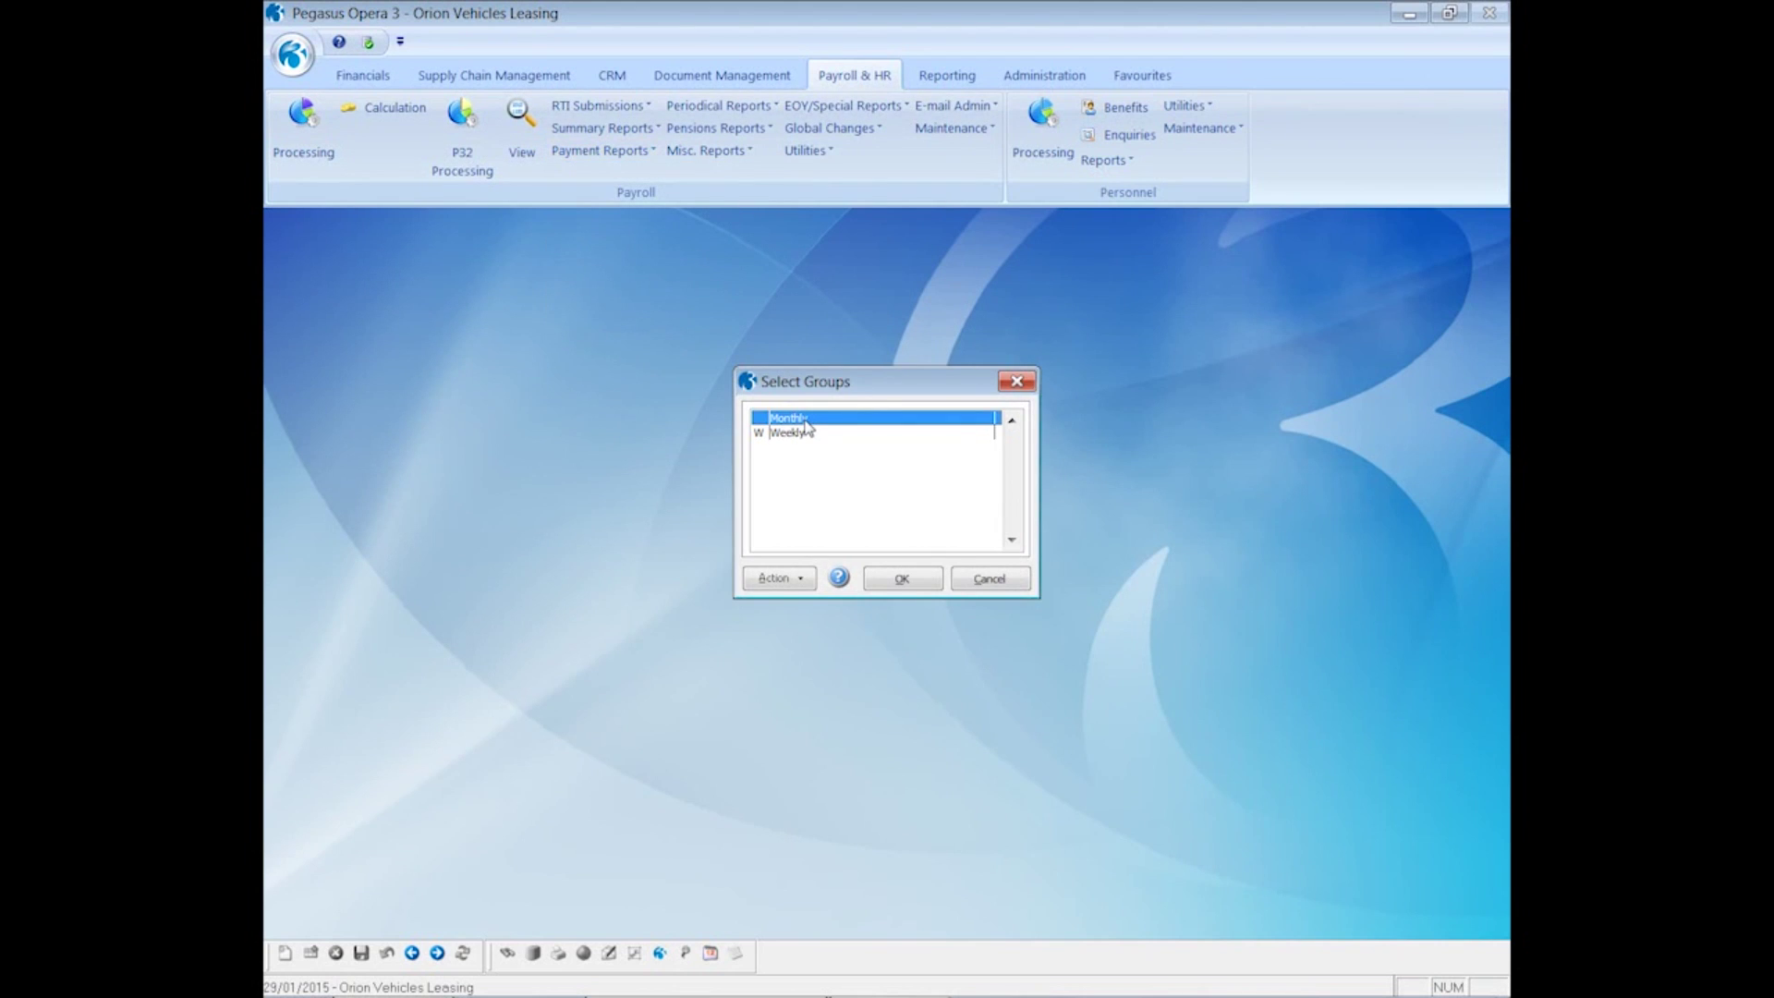
pyautogui.click(889, 582)
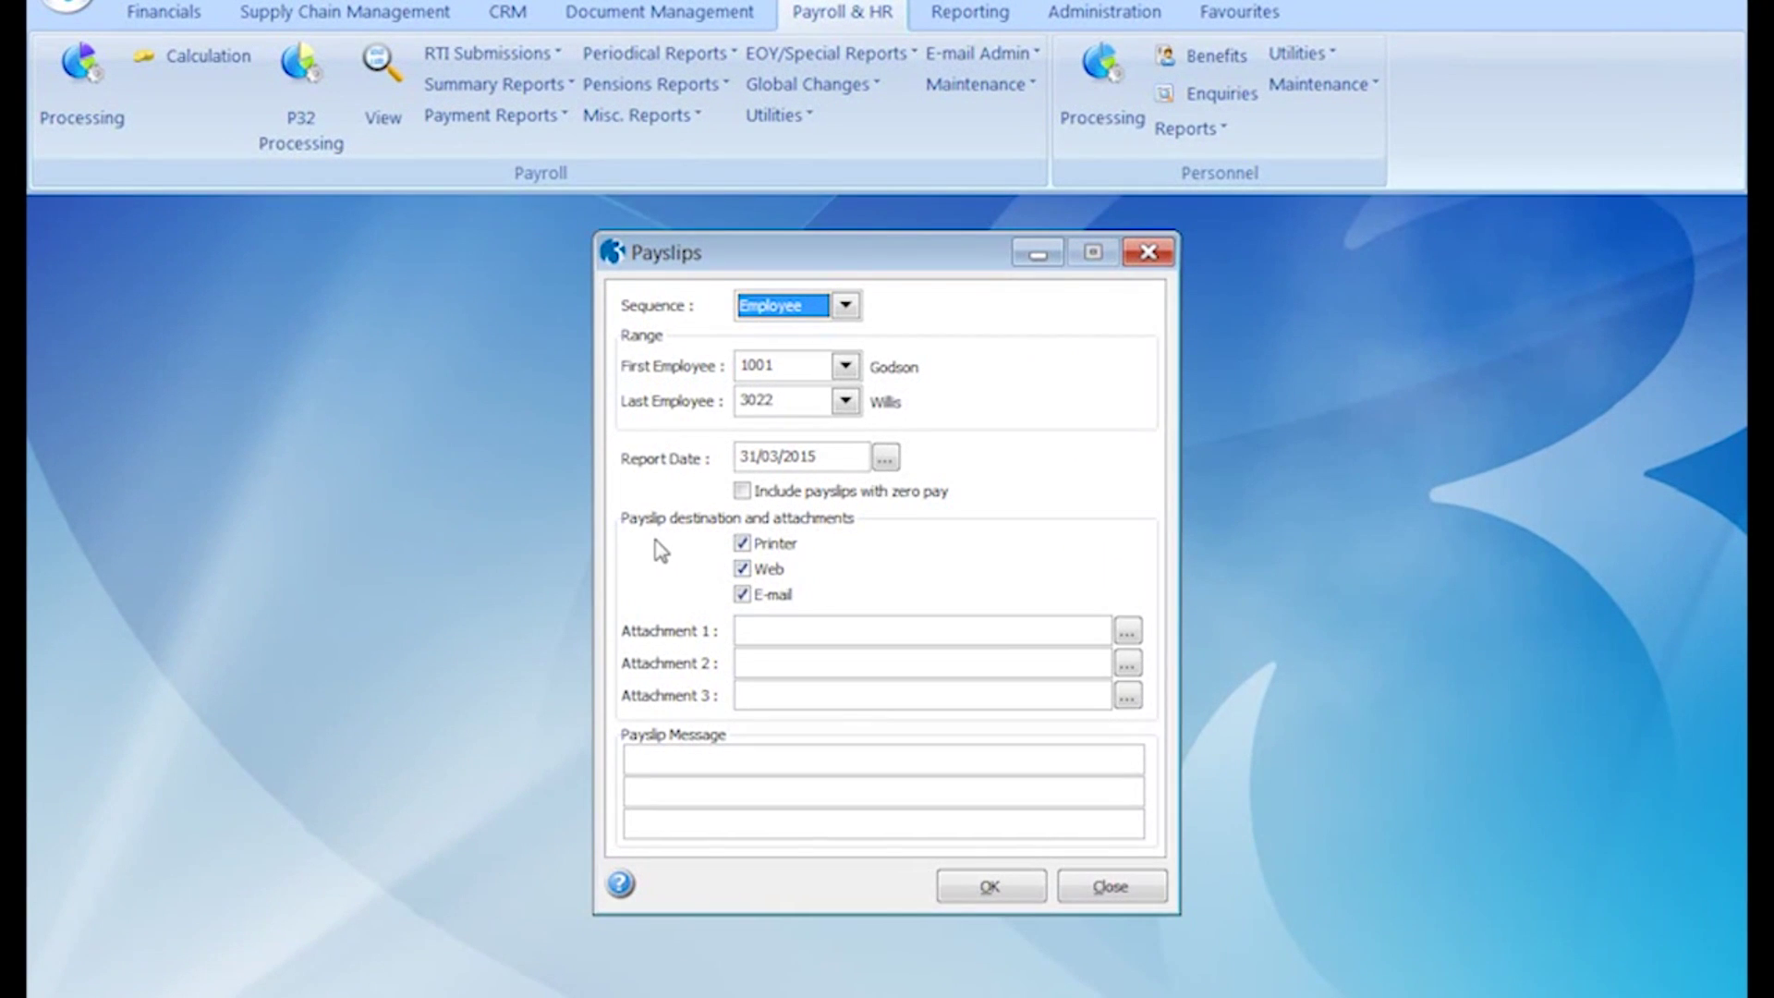
pyautogui.click(743, 545)
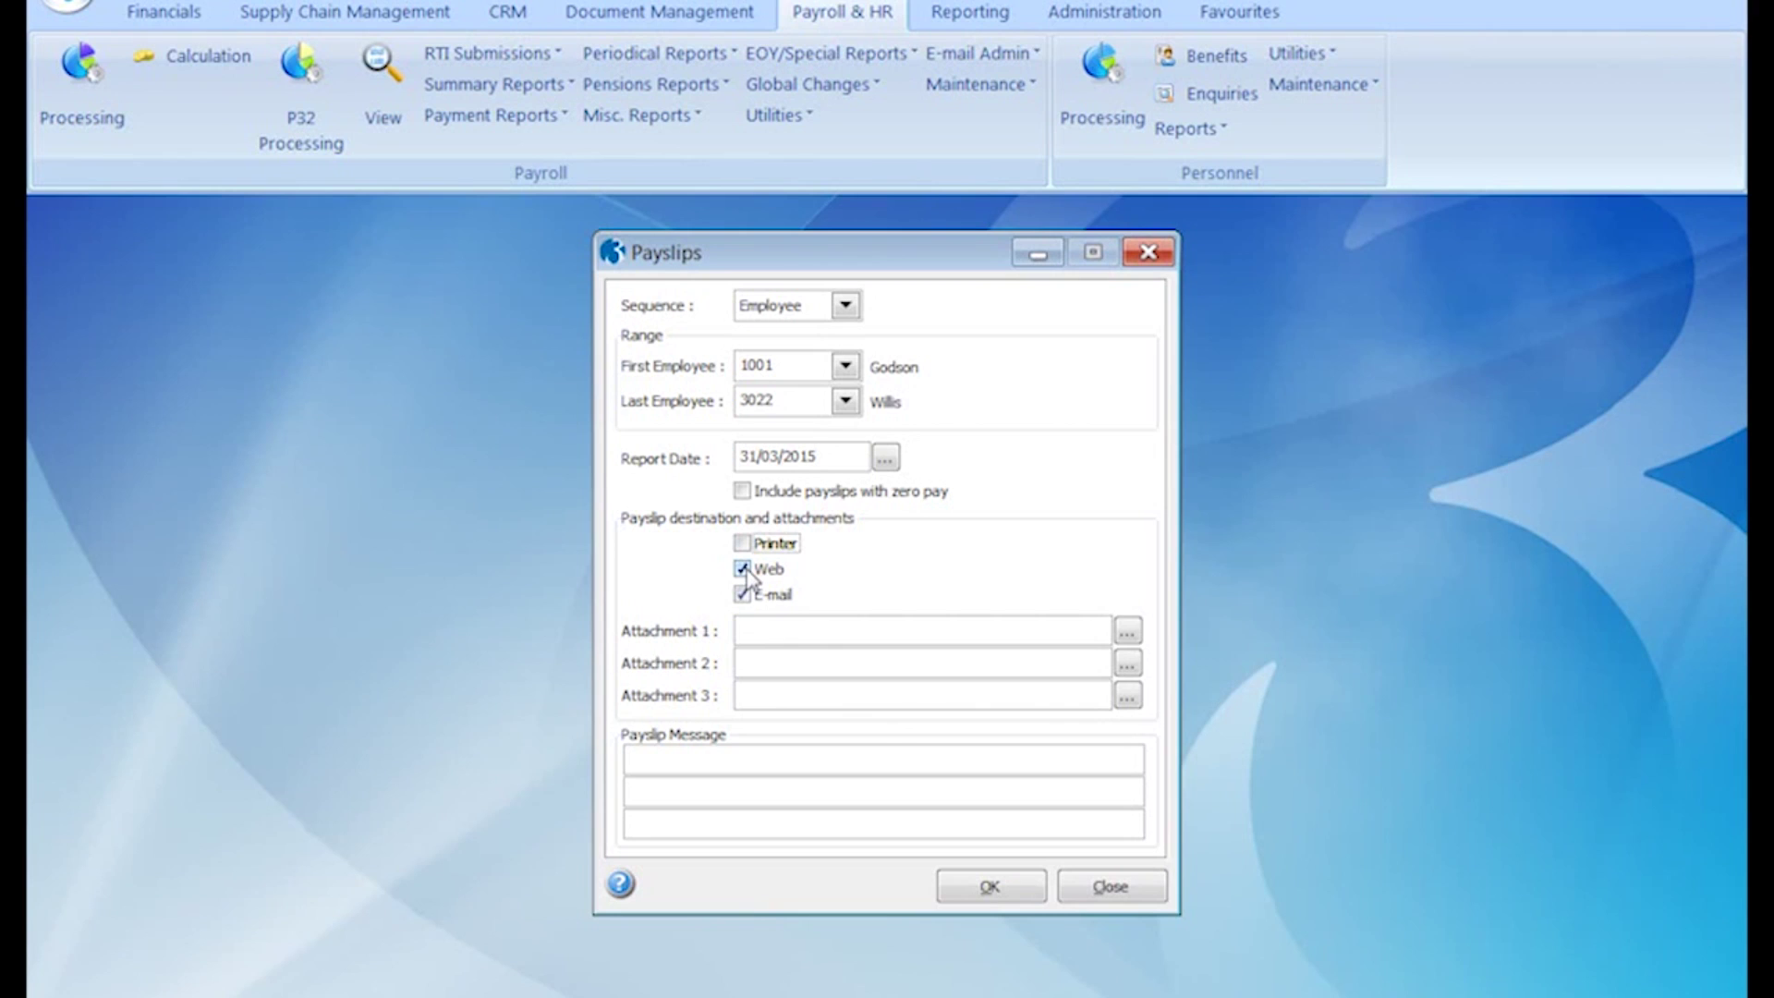
pyautogui.click(745, 569)
pyautogui.click(959, 891)
pyautogui.click(768, 582)
pyautogui.click(975, 654)
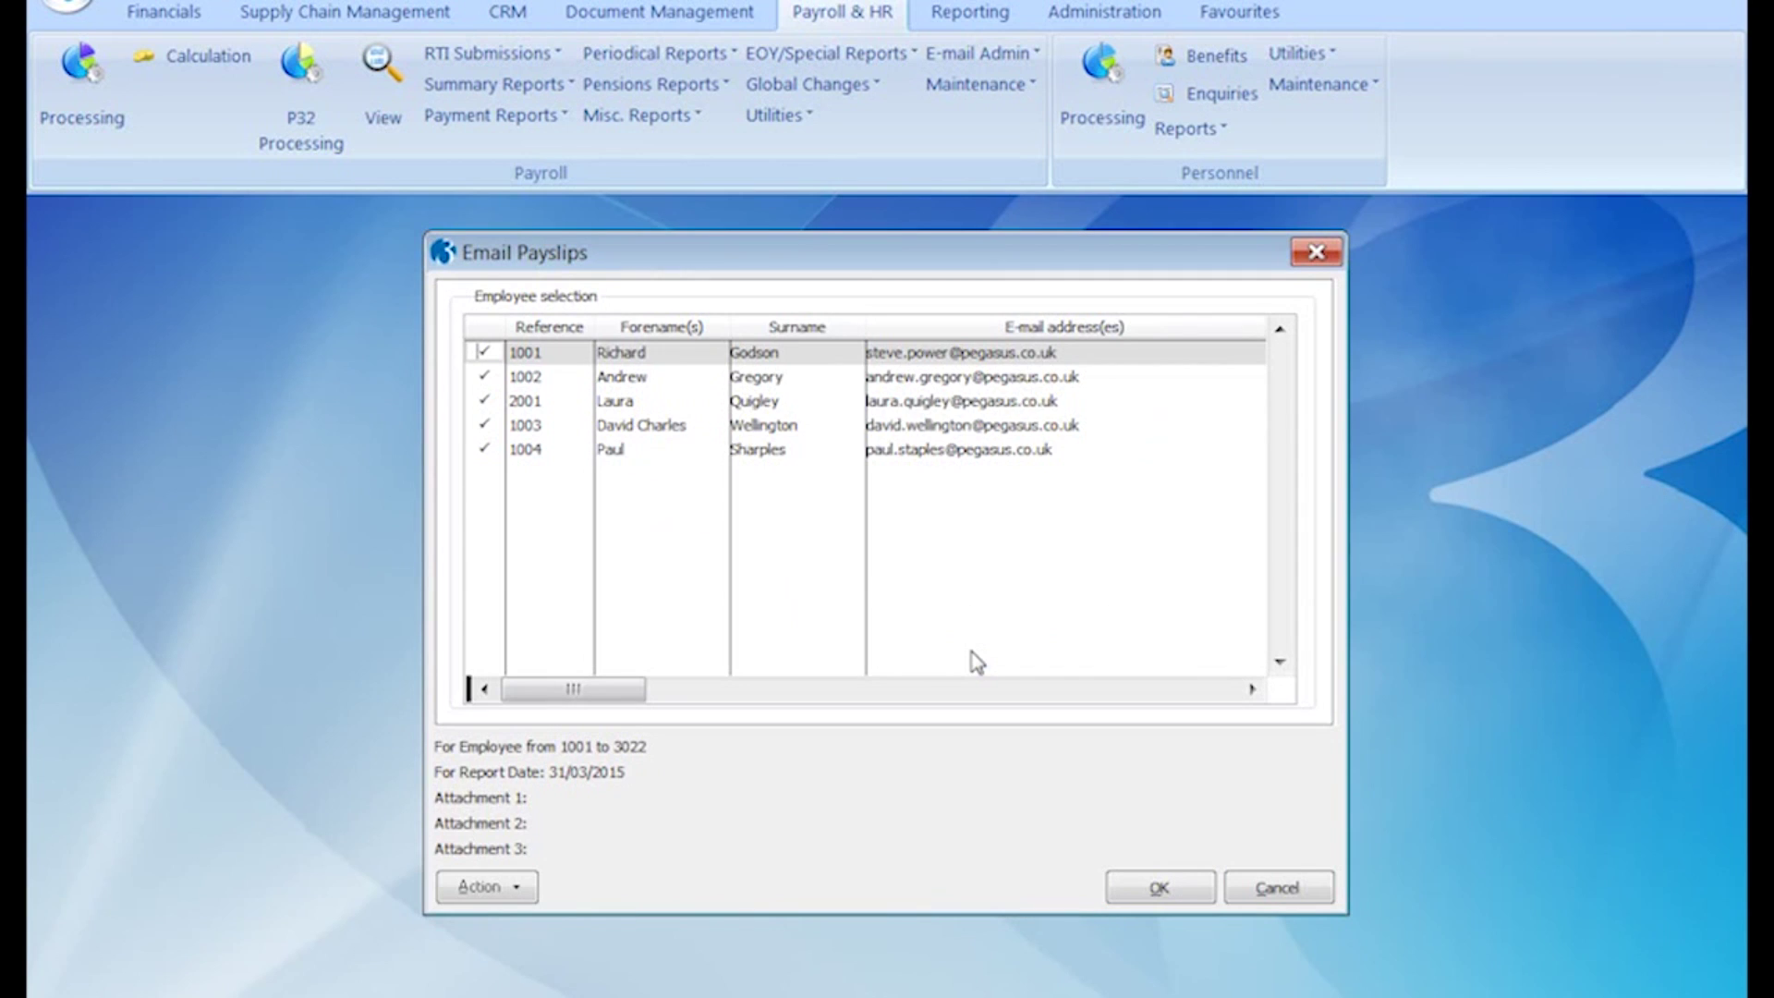
# - Preview the first employee's period 12 payslip (net pay 2699.74) and confirm producing e-mail payslips
pyautogui.click(499, 887)
pyautogui.click(560, 936)
pyautogui.press('space')
pyautogui.click(1150, 885)
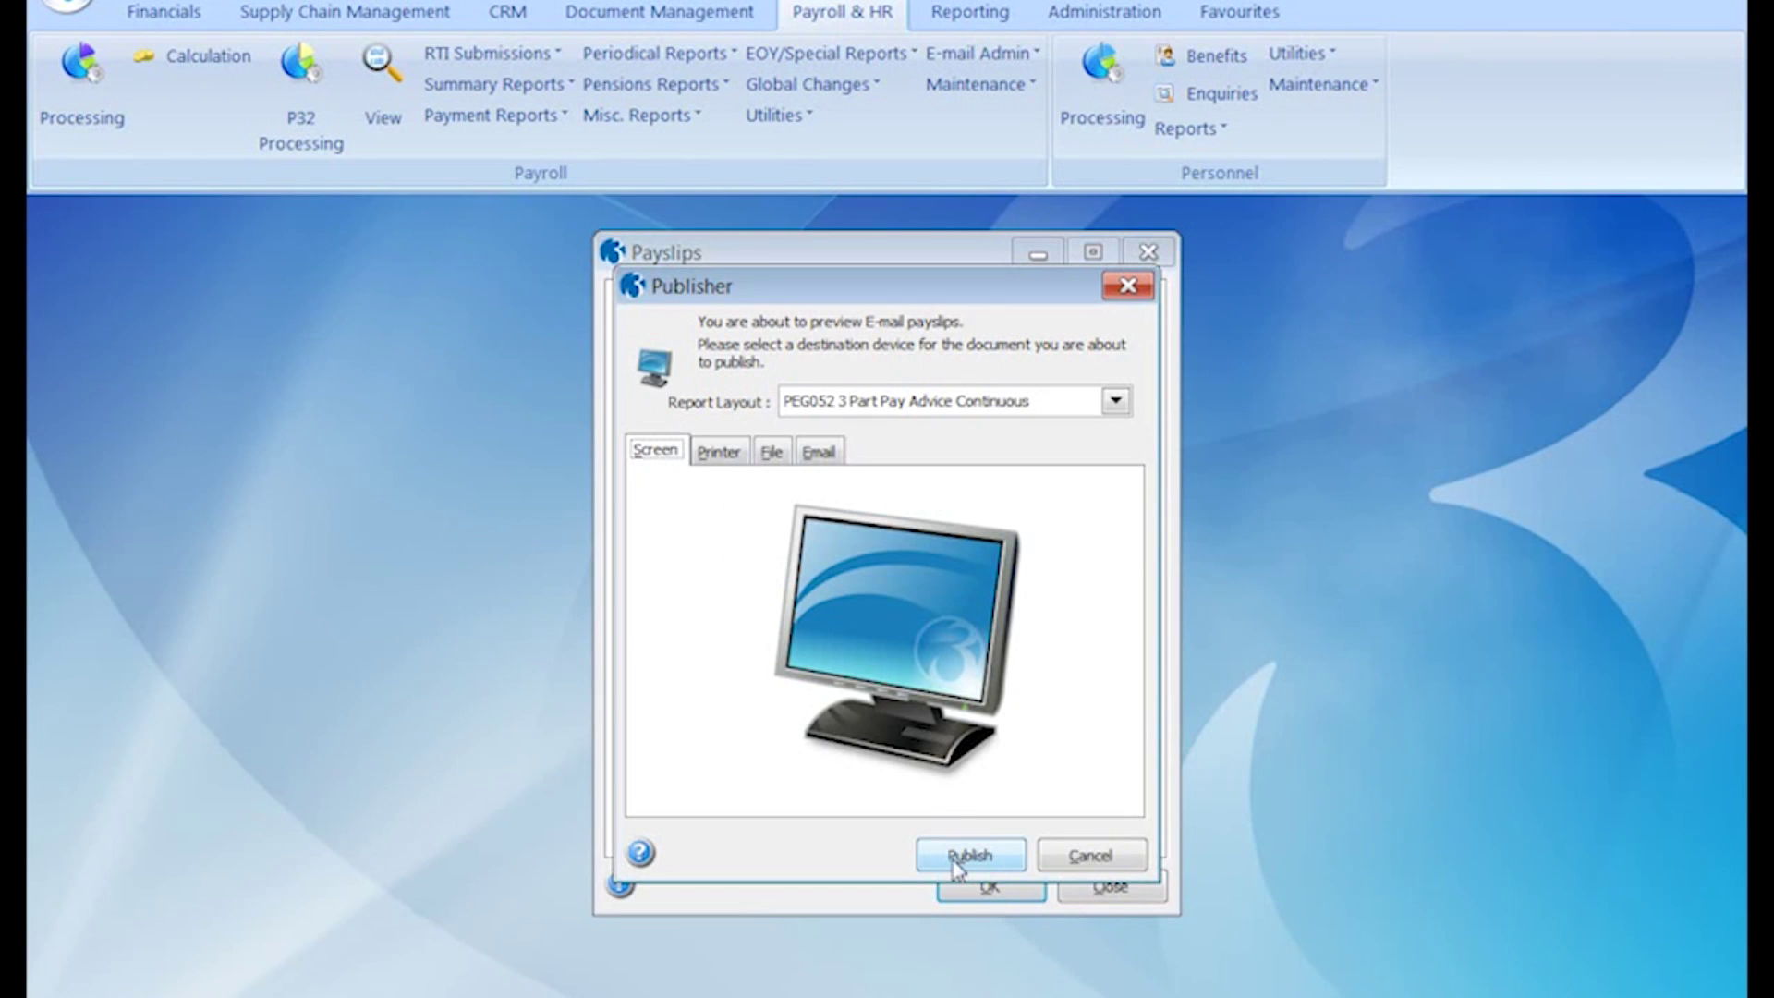
pyautogui.click(964, 858)
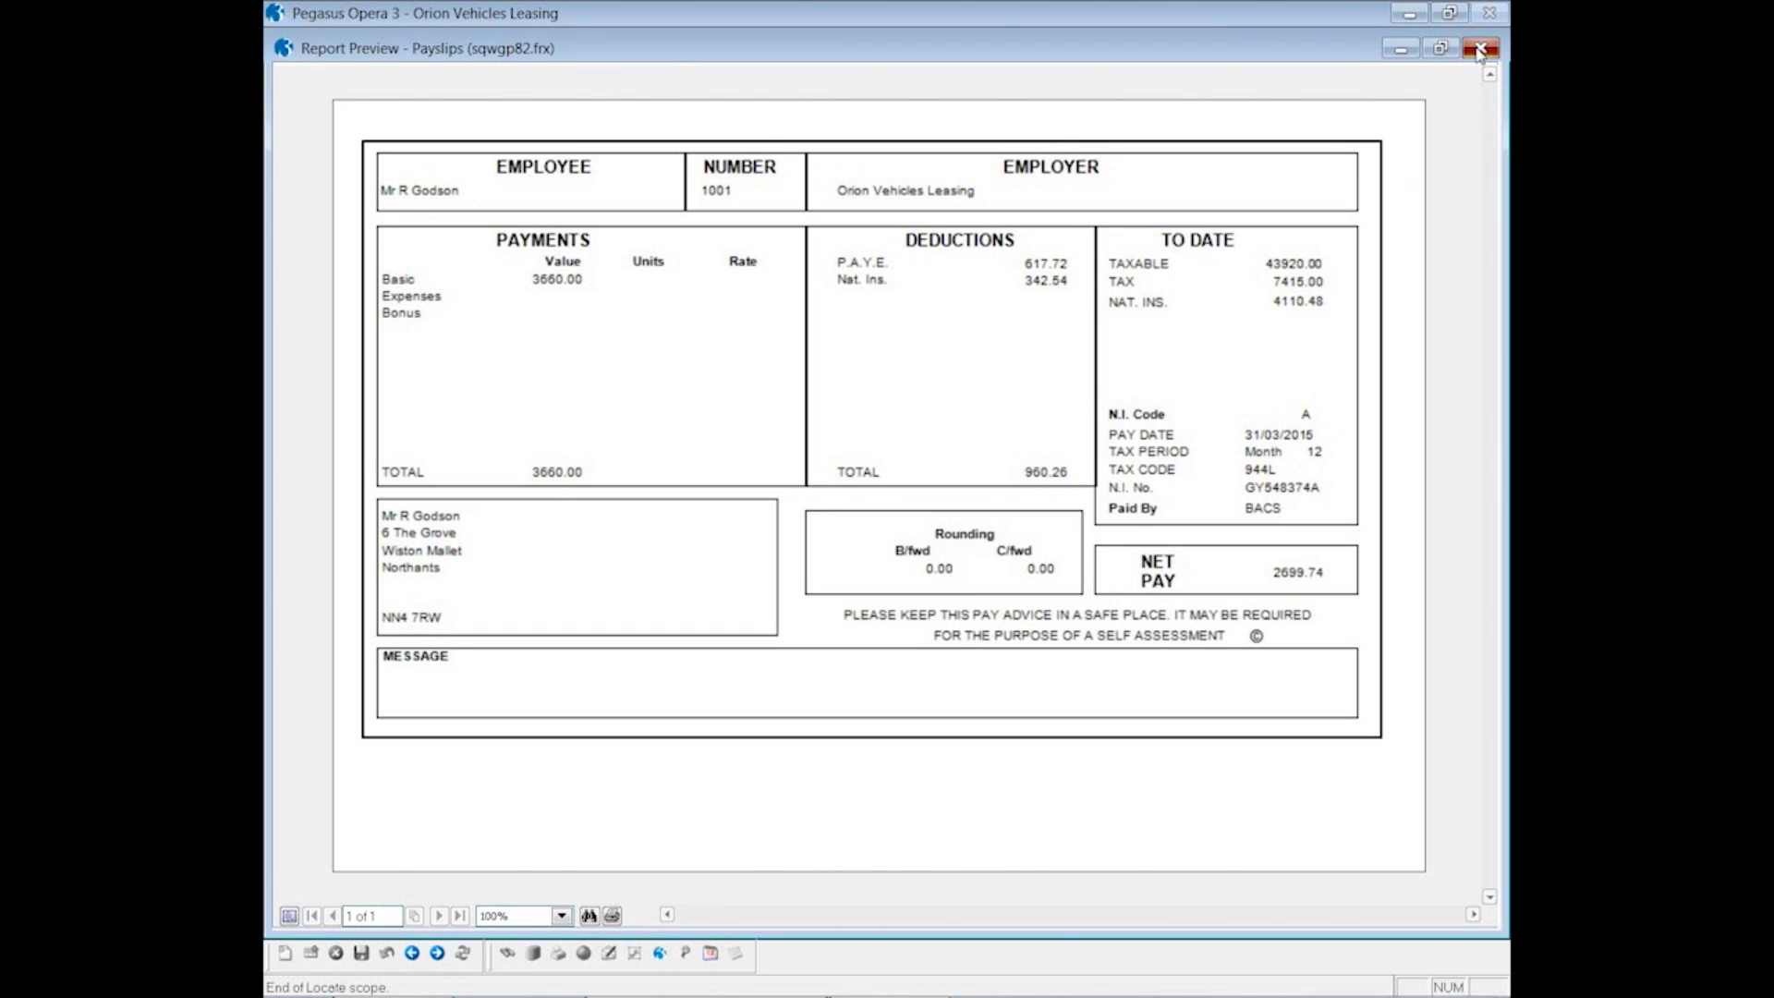
pyautogui.click(1479, 49)
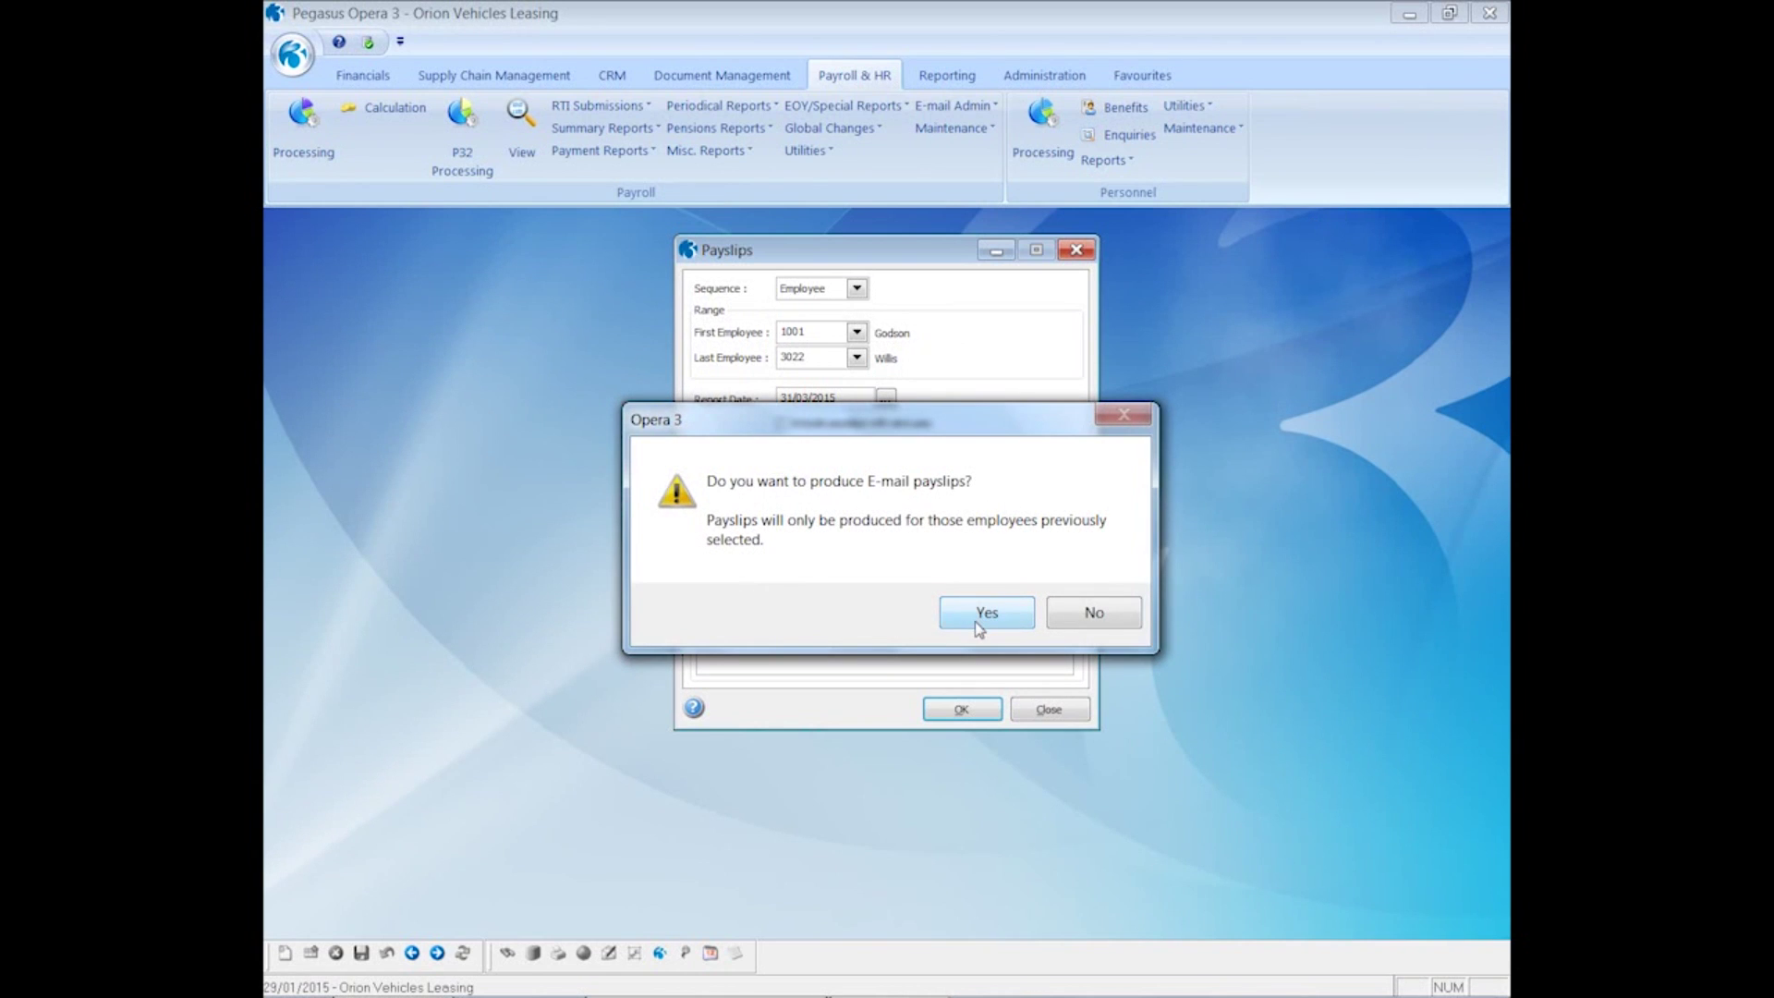
pyautogui.click(972, 613)
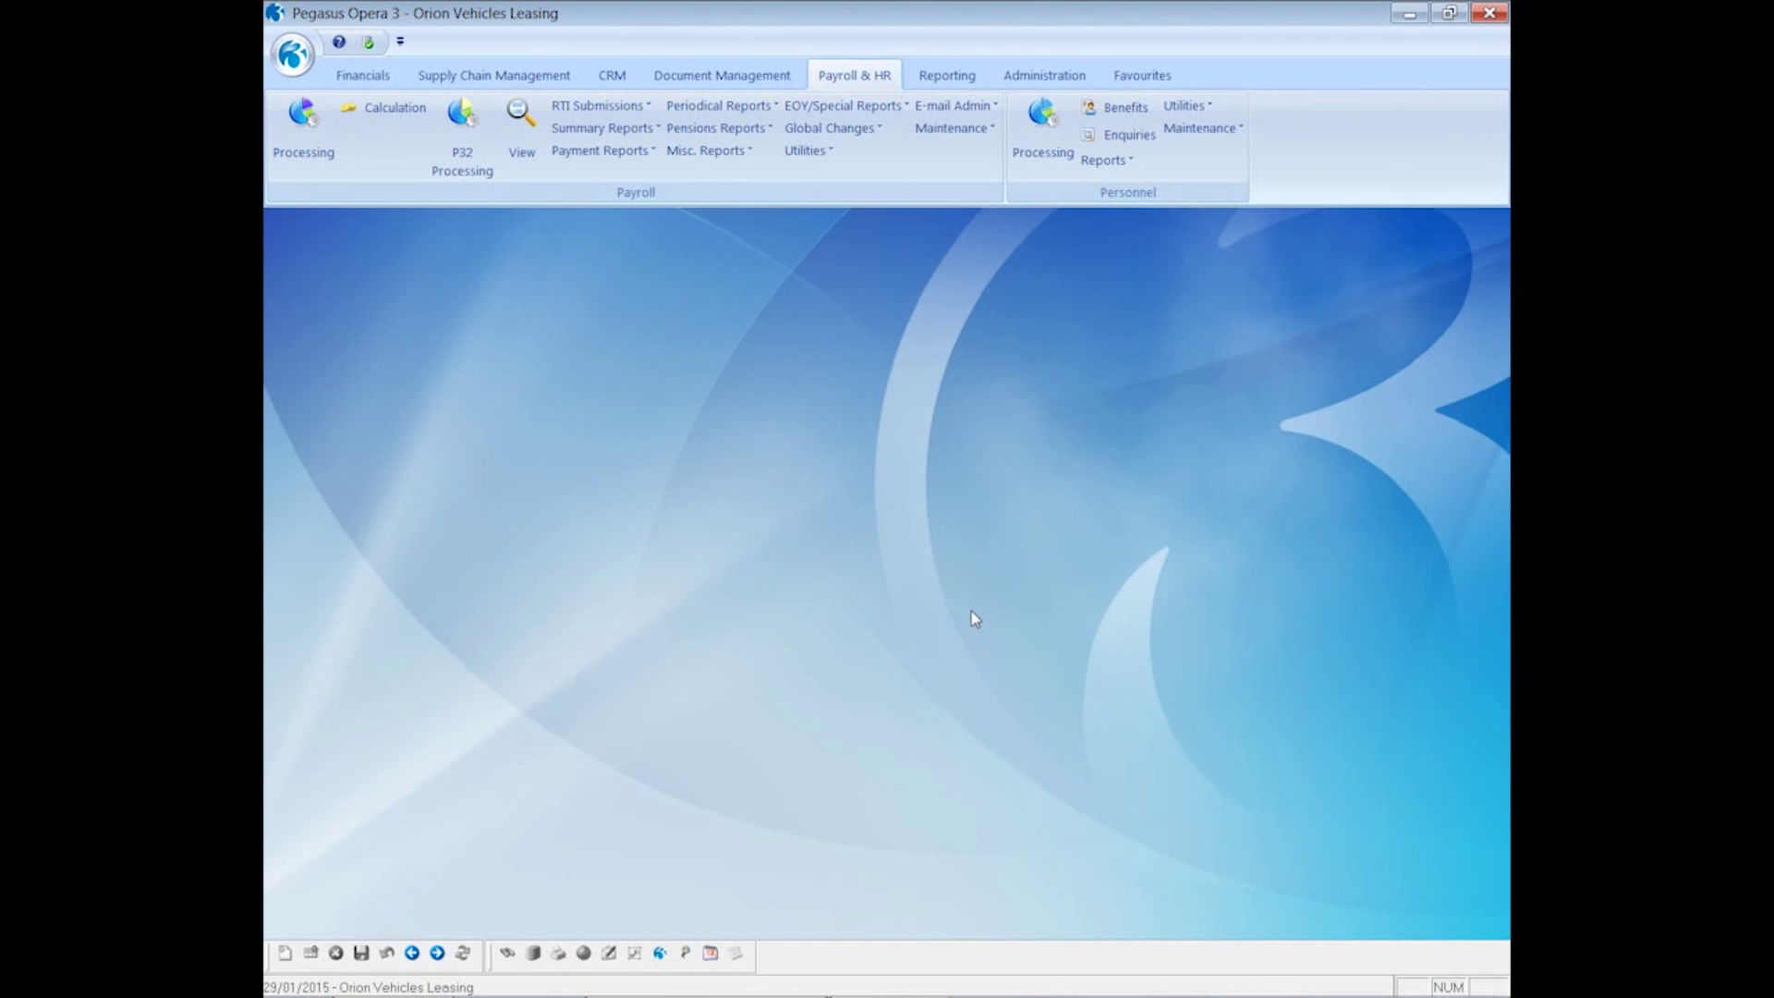
# - Switch to Outlook and open the 'Your Email Payslip' message in the EmailPayslips folder
pyautogui.moveTo(306, 981)
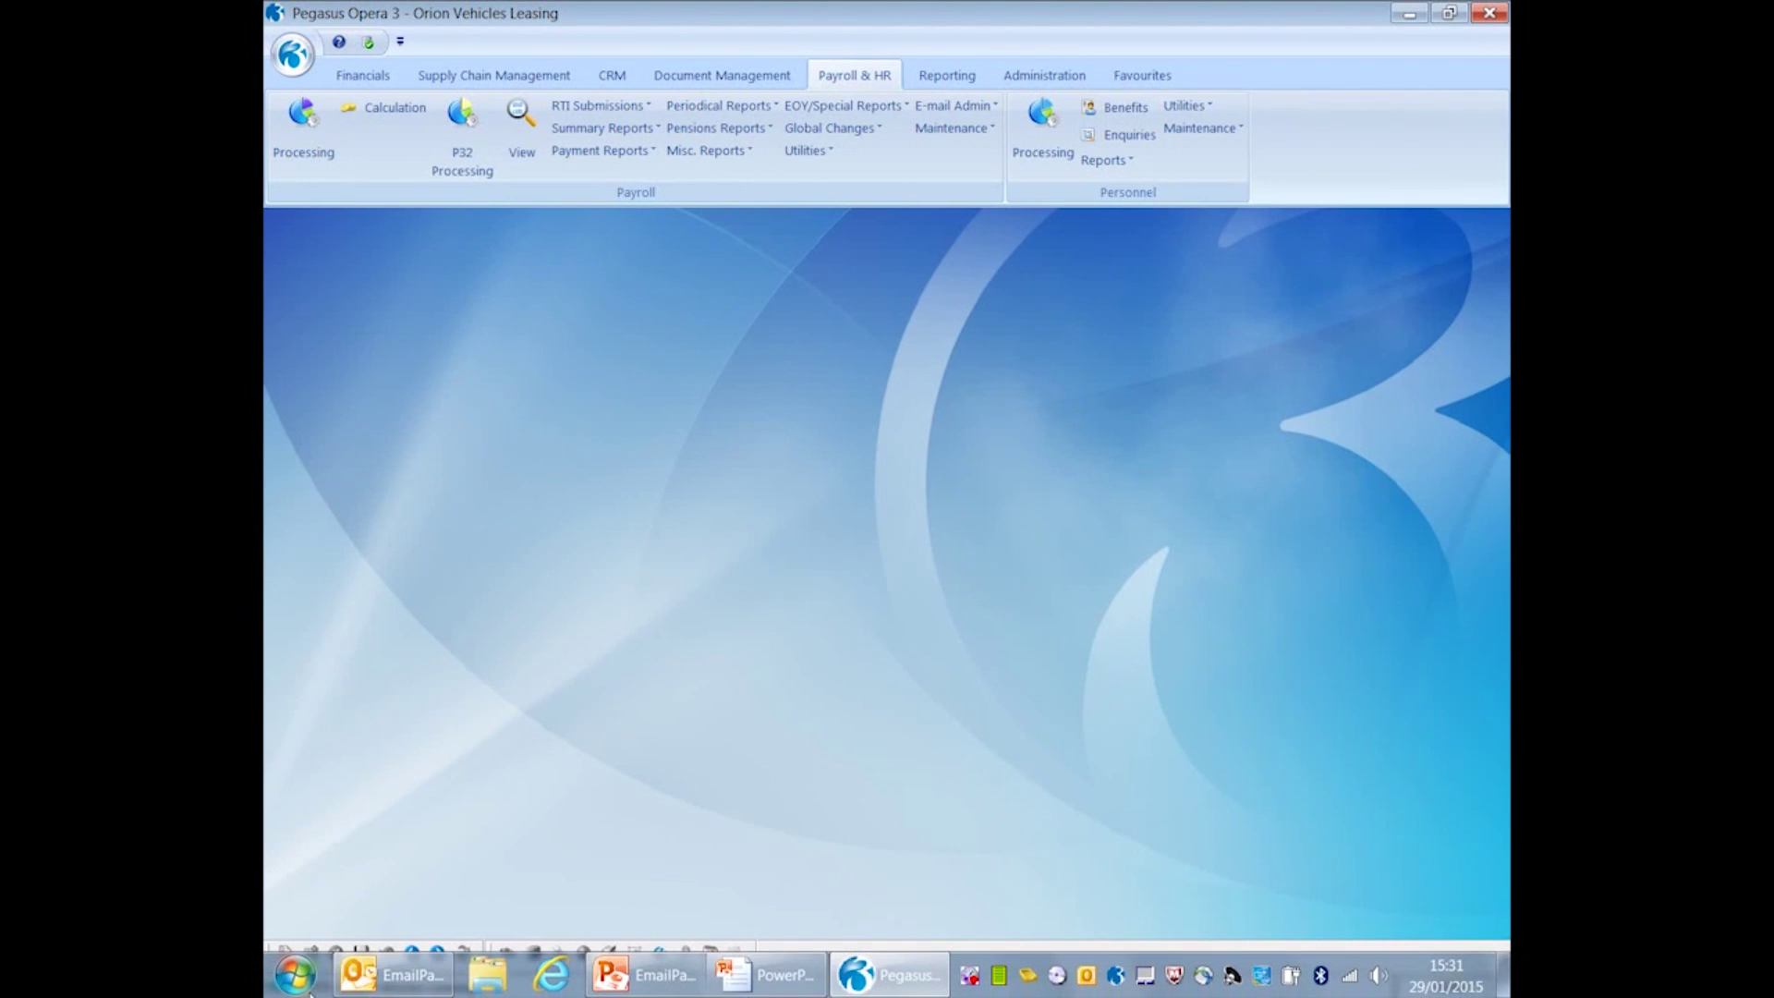
pyautogui.click(393, 977)
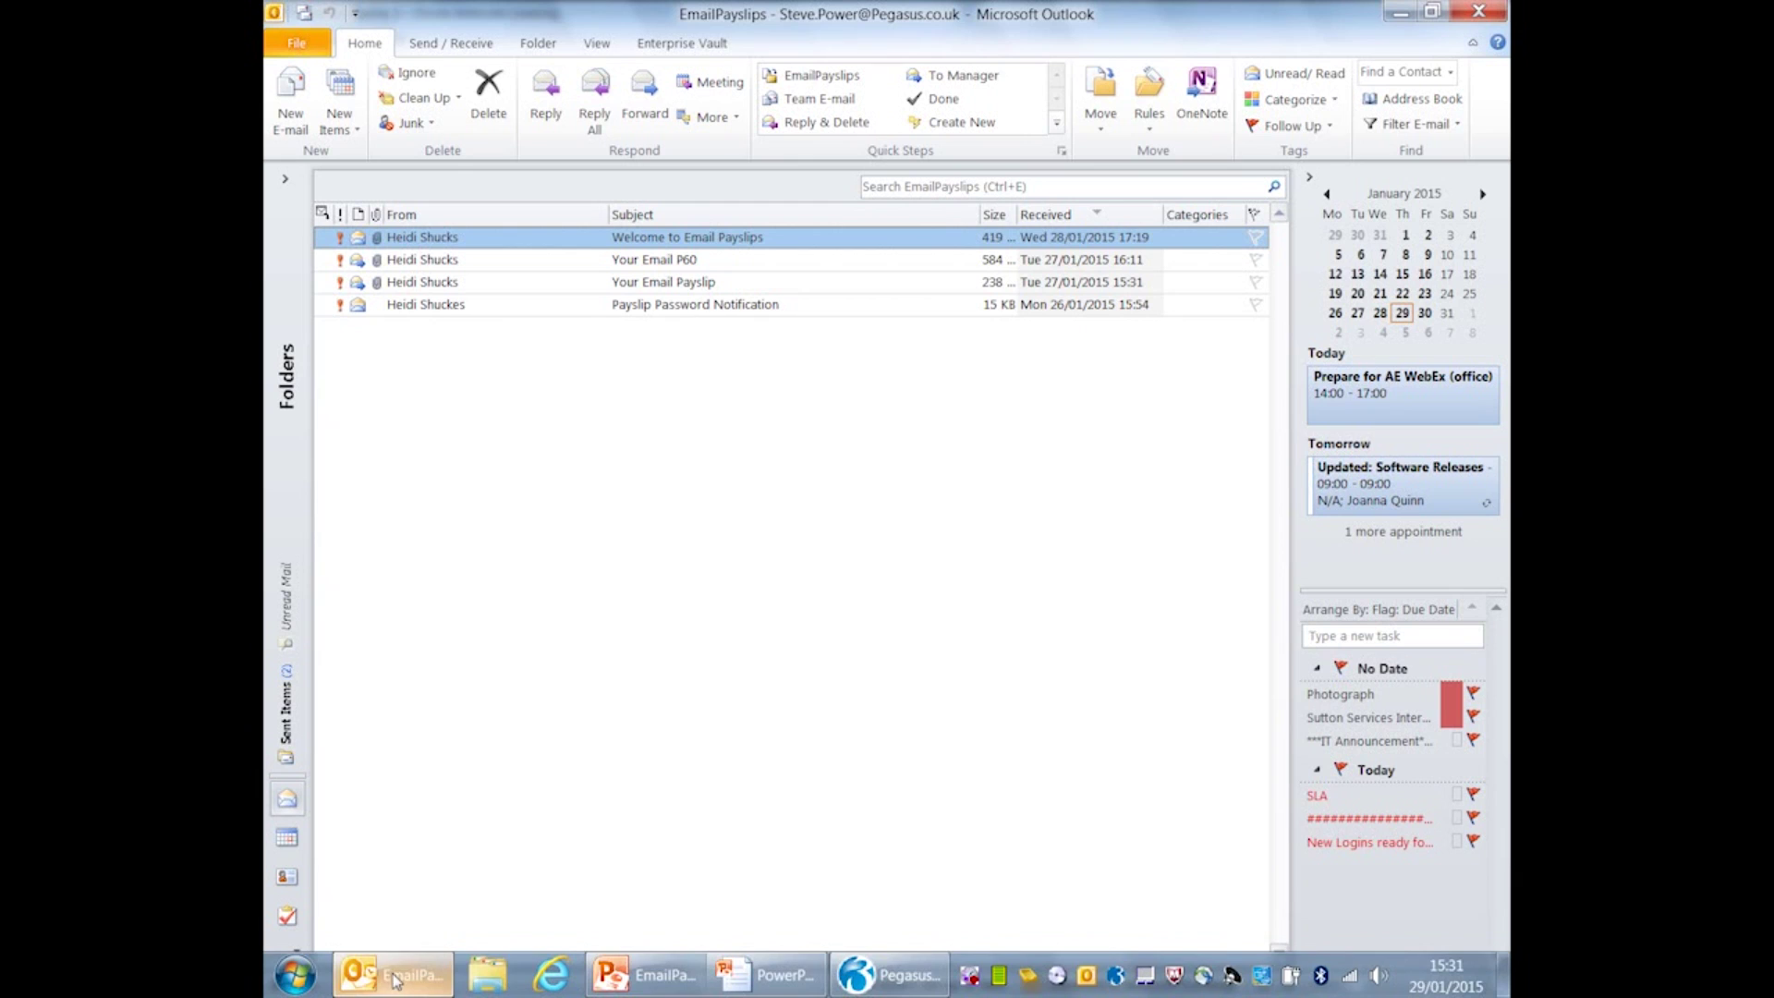
pyautogui.doubleClick(576, 283)
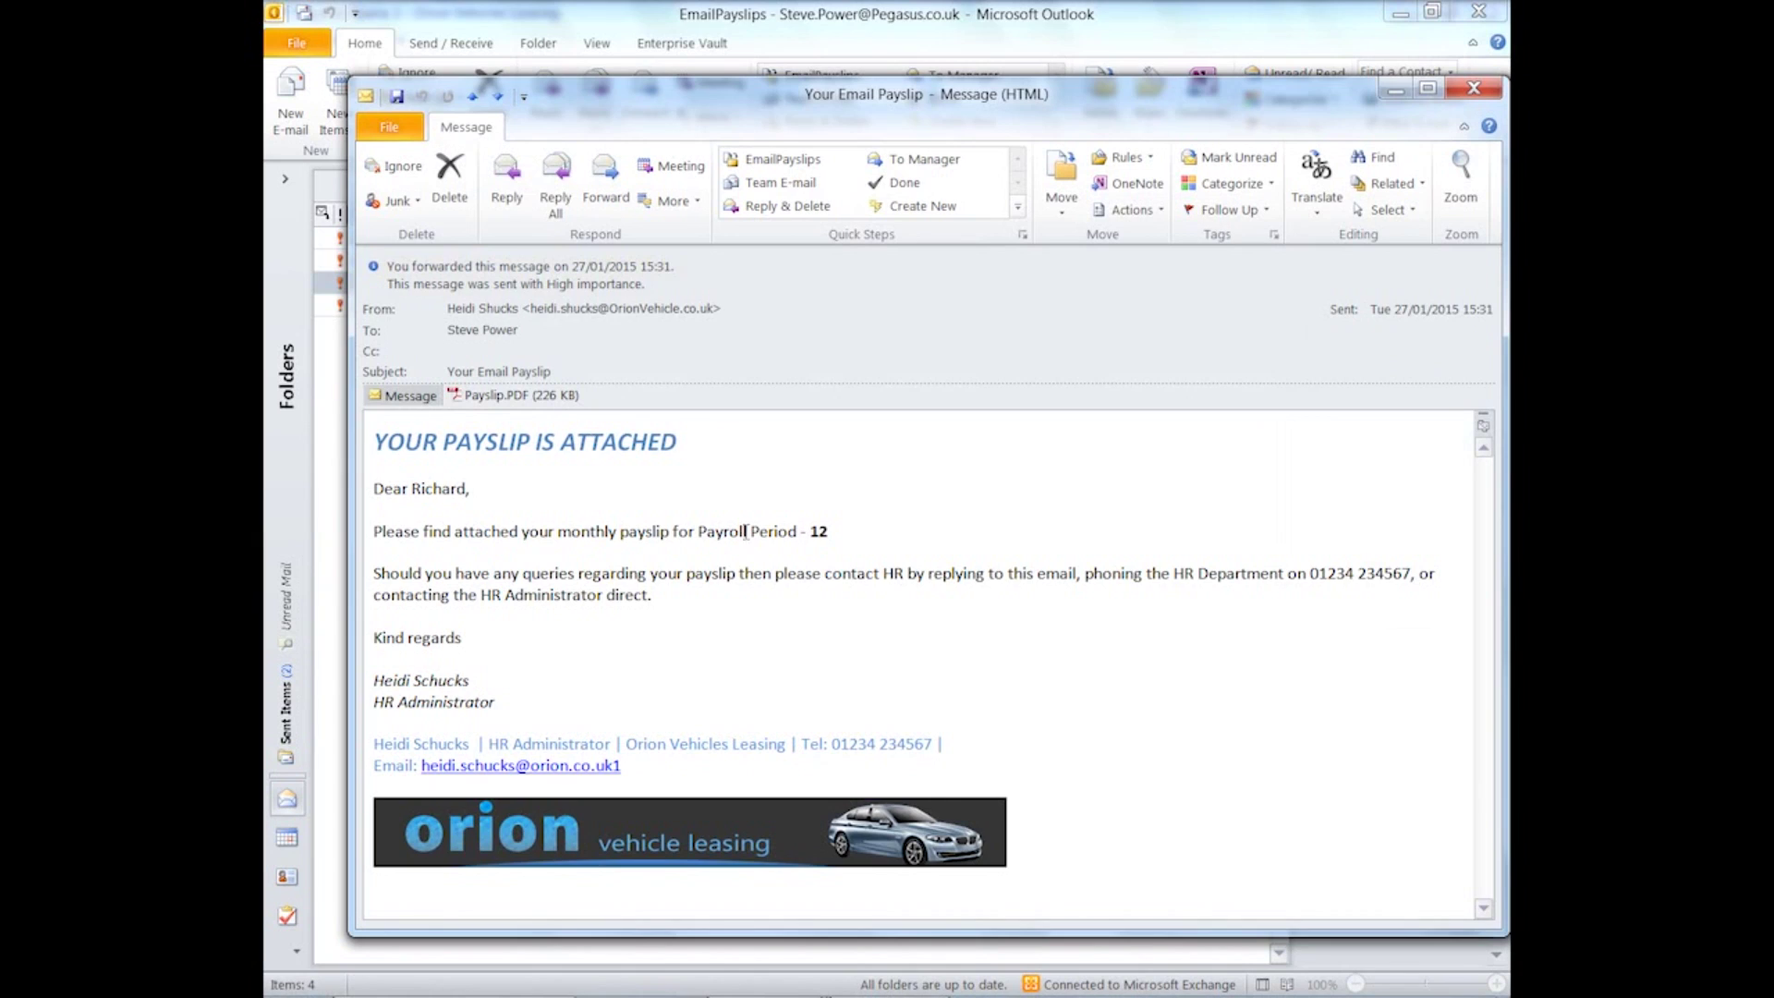
# - Unlock Payslip.PDF with its password, view the 2699.74 net pay, then close back to Opera
pyautogui.doubleClick(503, 397)
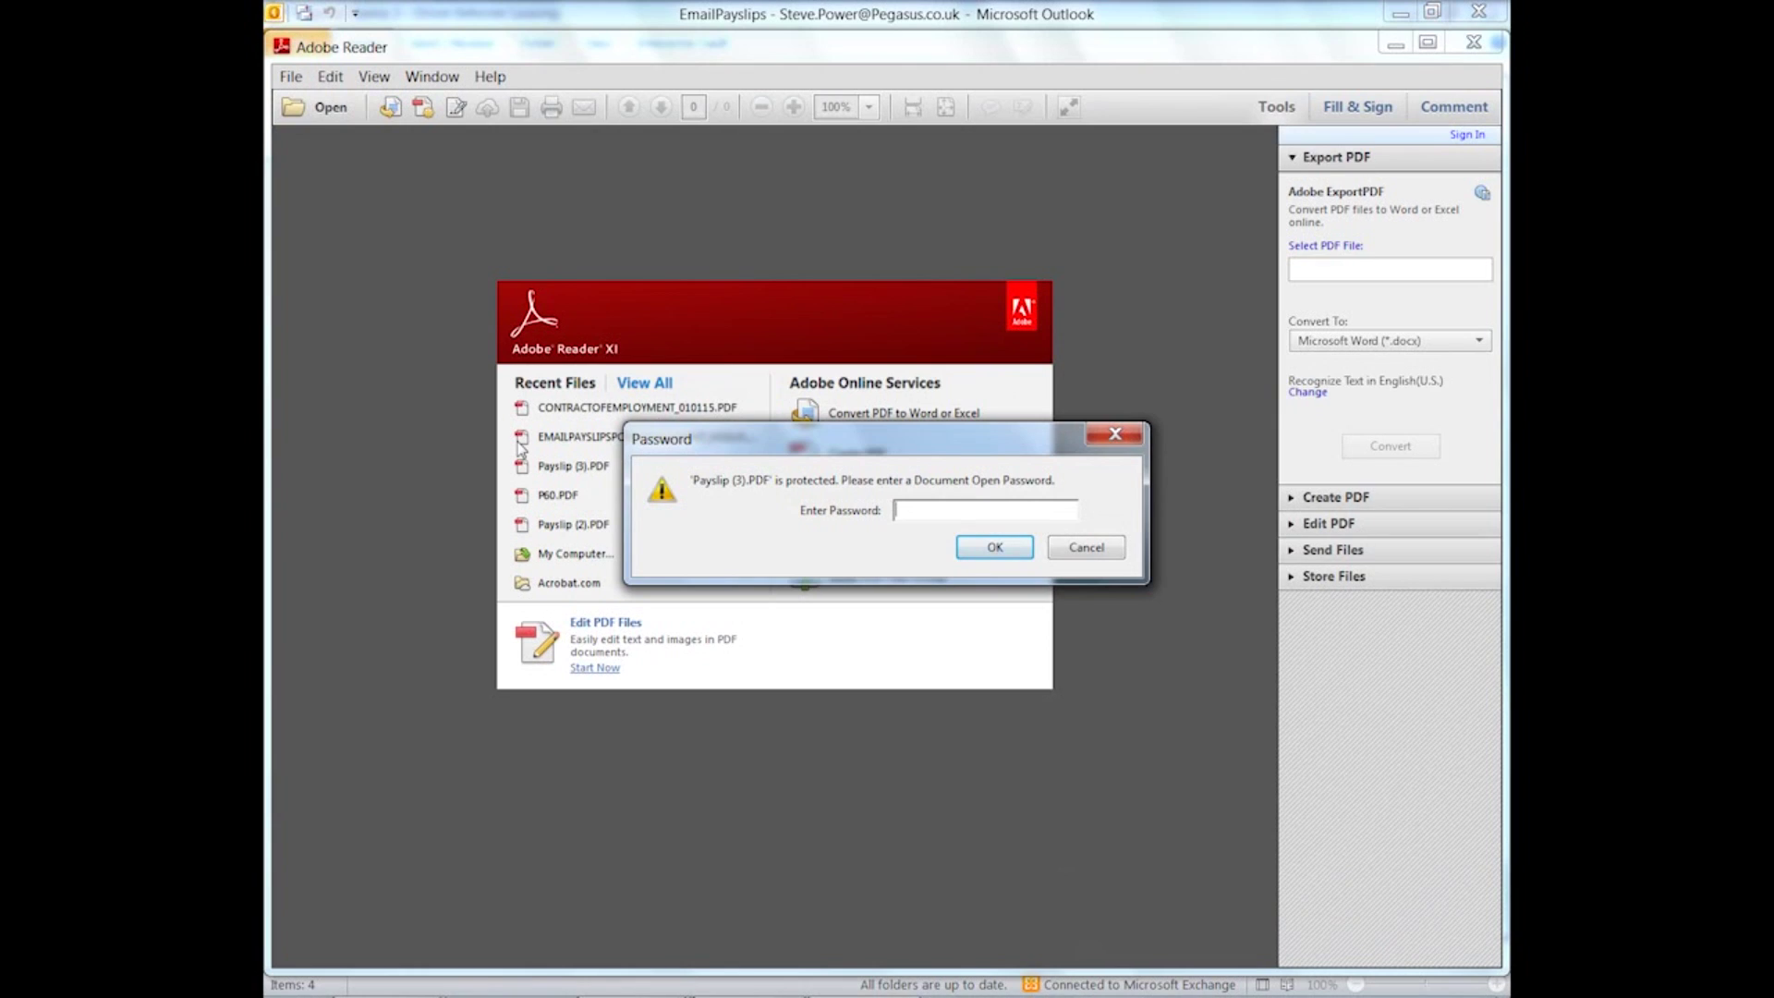
pyautogui.write('********')
pyautogui.click(976, 550)
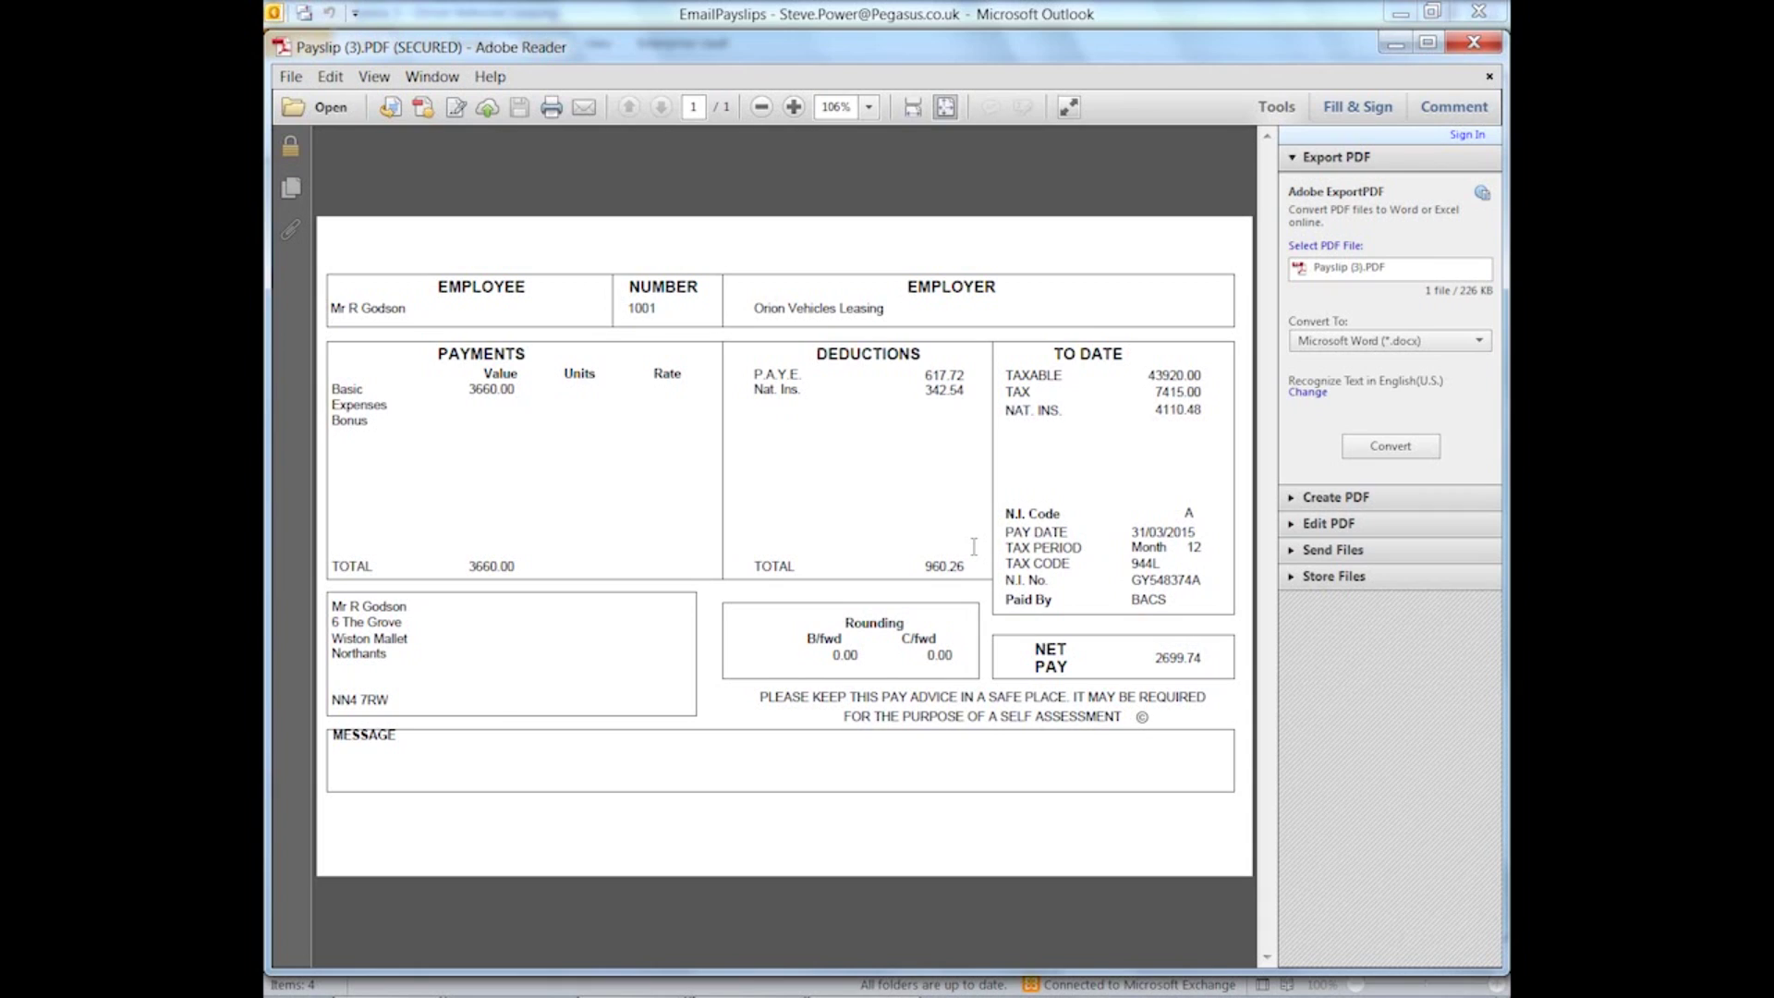
pyautogui.click(1475, 43)
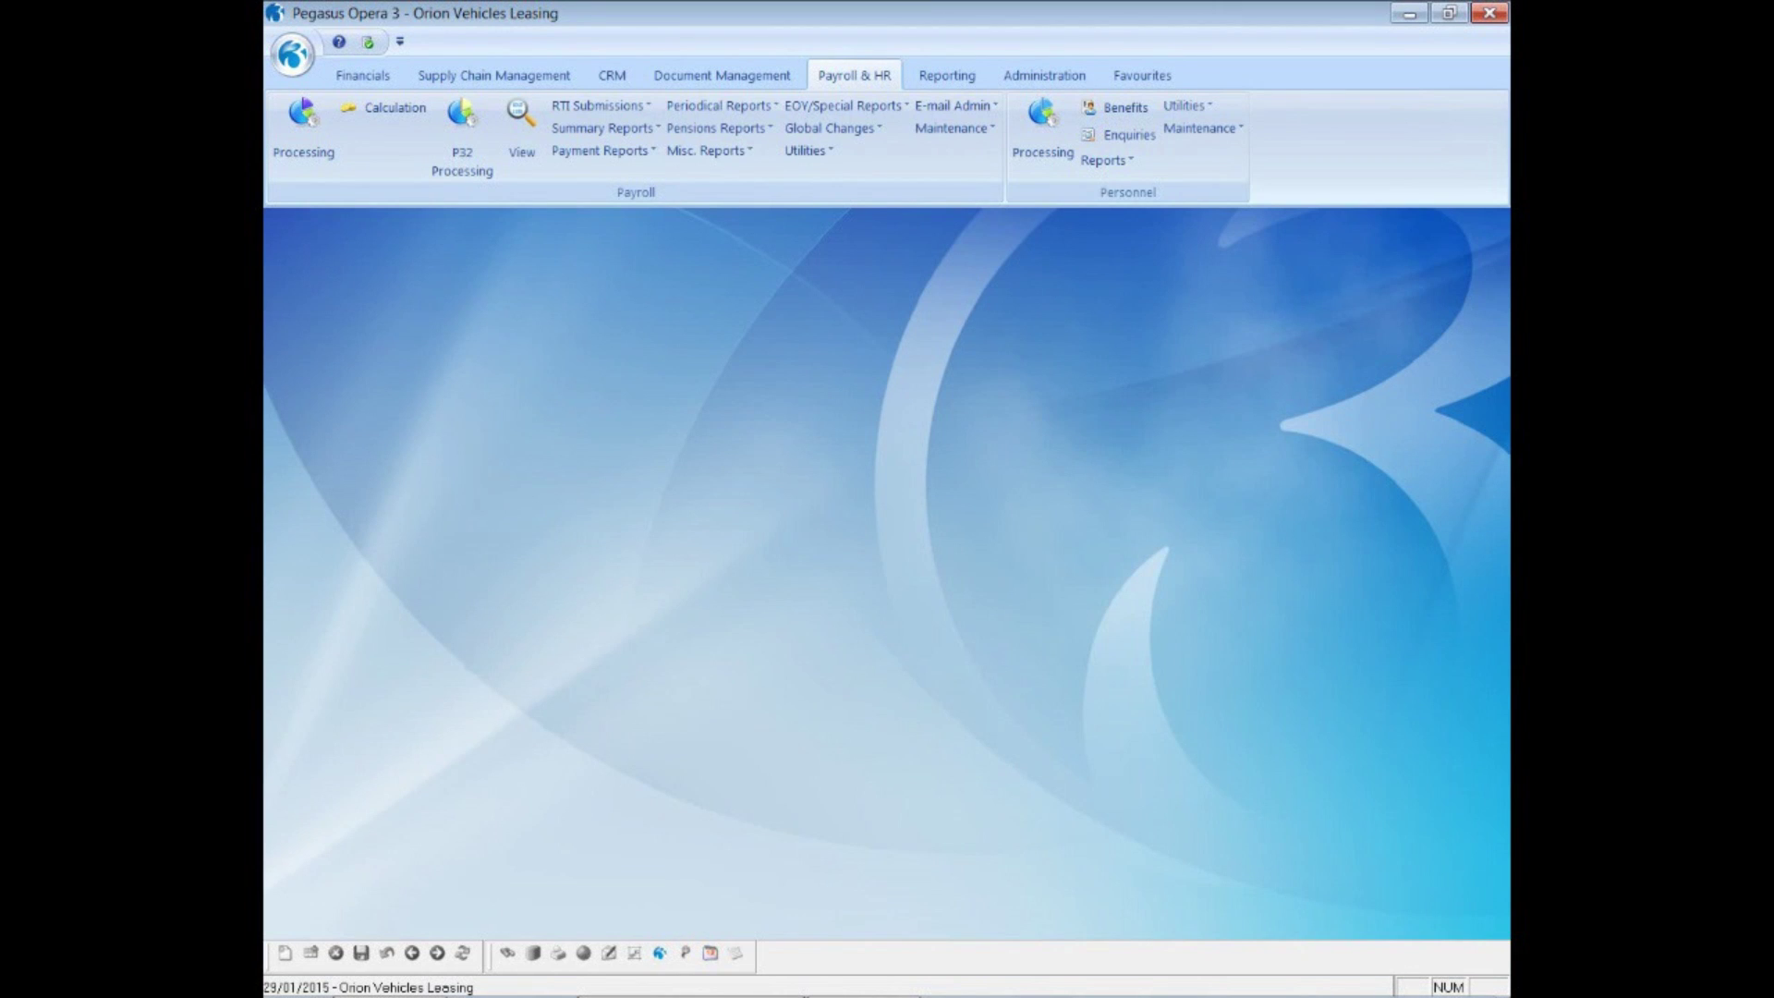
# - Start P60 End of Year Returns for the selected group and untick Printer and Web output
pyautogui.click(807, 108)
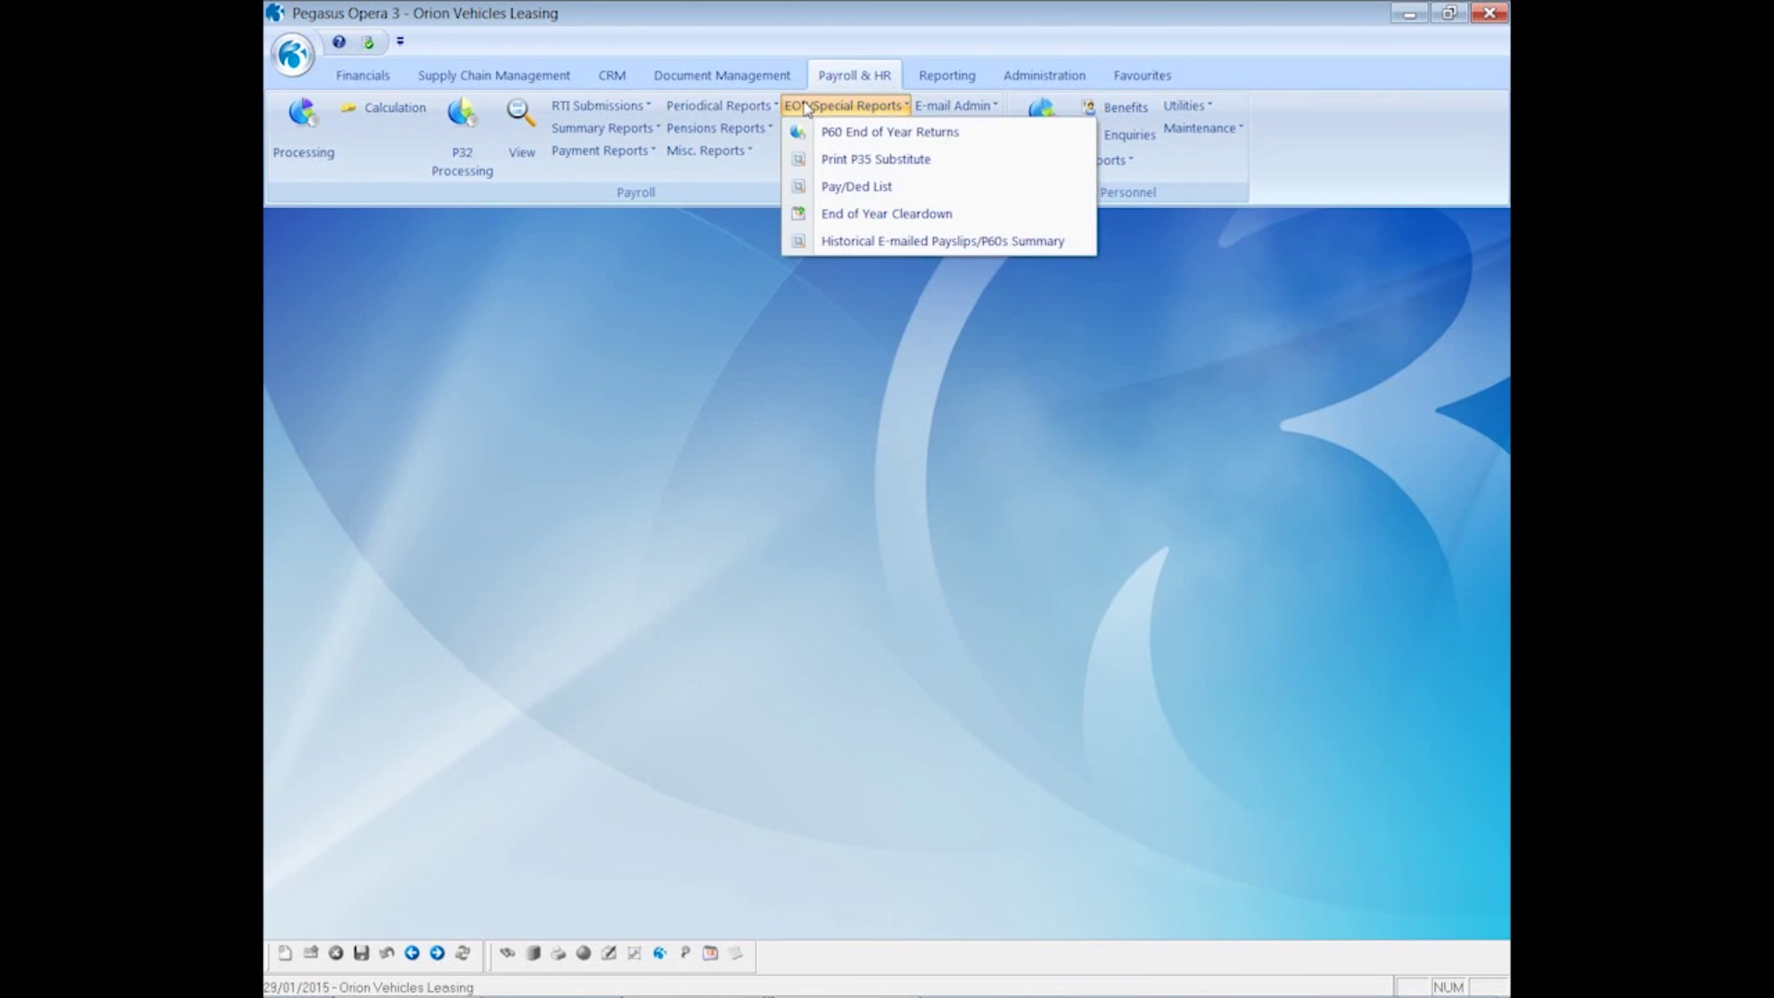
pyautogui.click(857, 134)
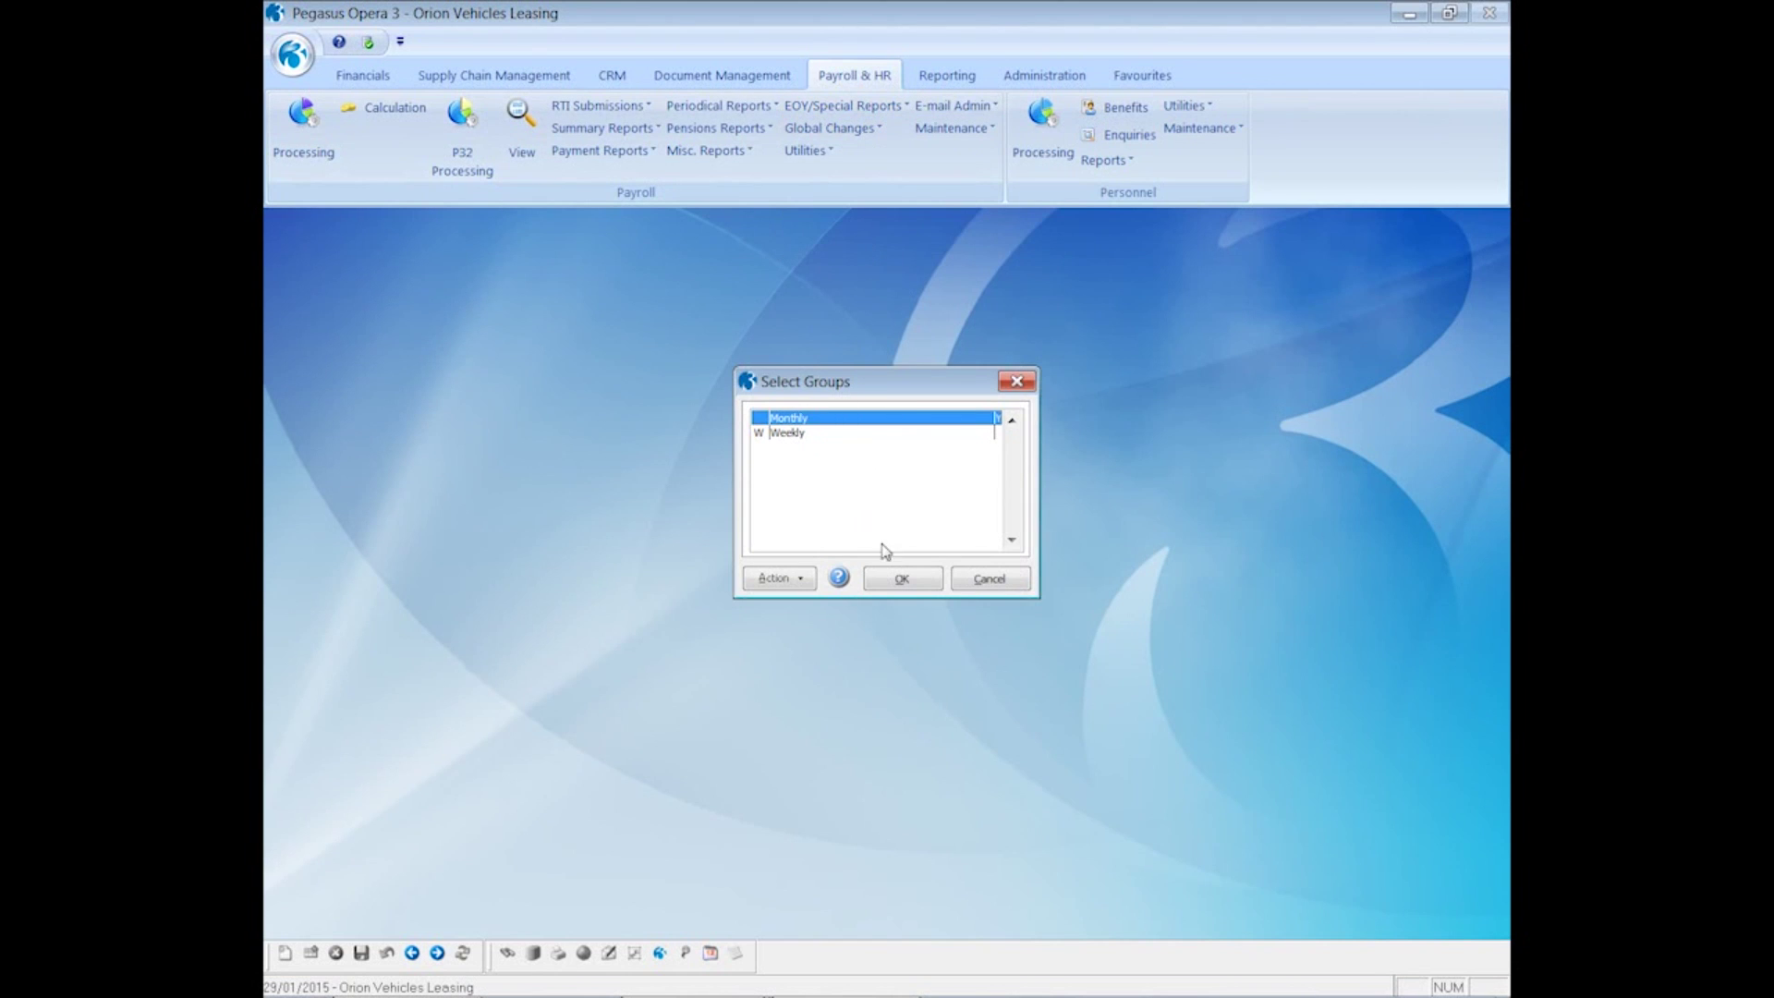
pyautogui.click(902, 580)
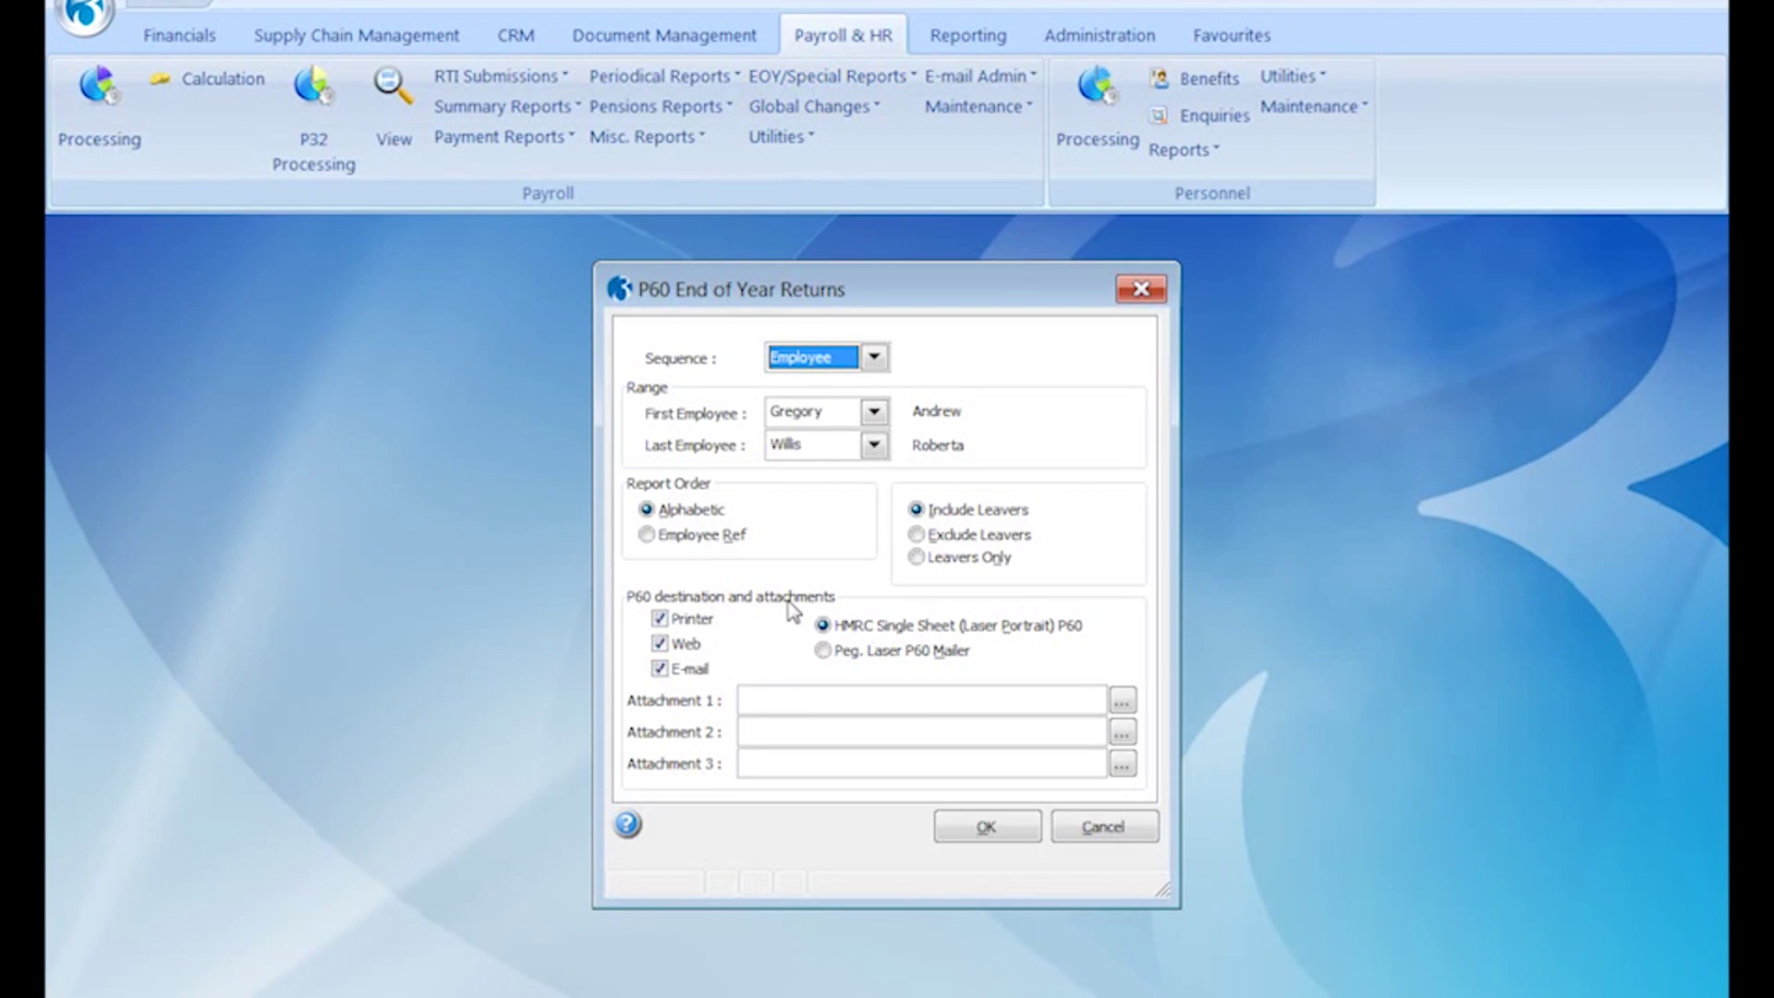
pyautogui.click(705, 622)
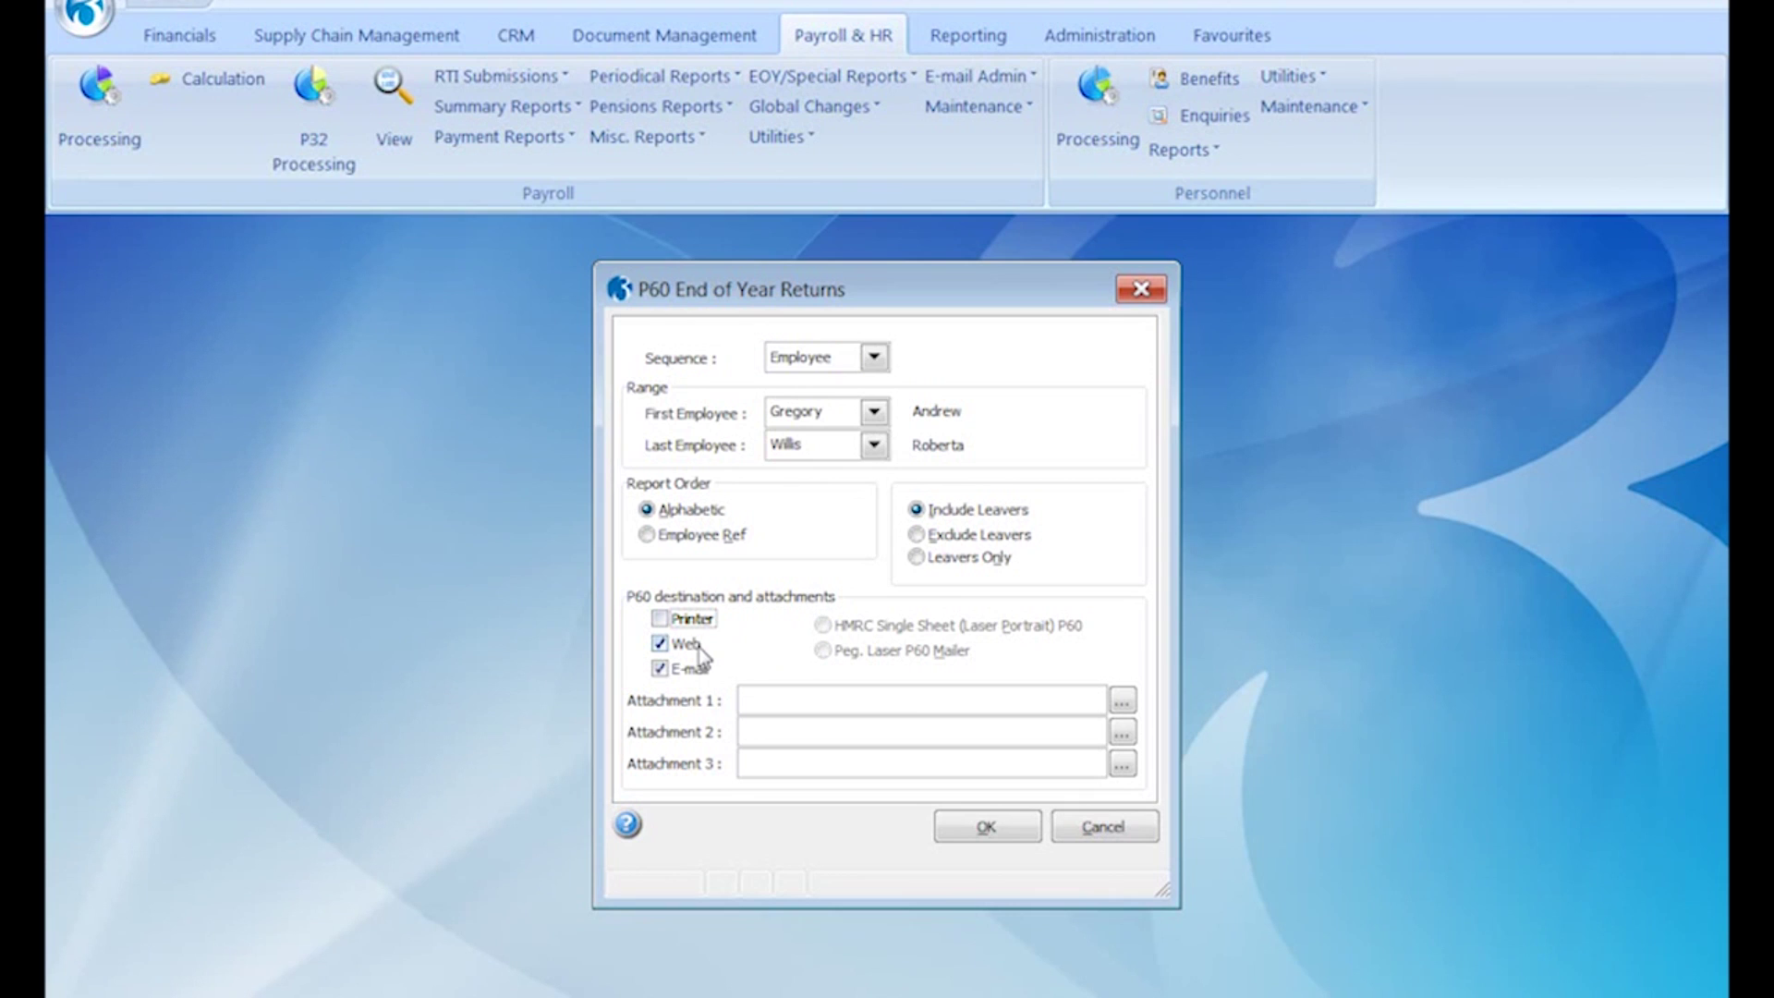
pyautogui.click(699, 650)
# - Choose 'Preview and process' for e-mailed P60s and tick only the first of five employees
pyautogui.click(970, 831)
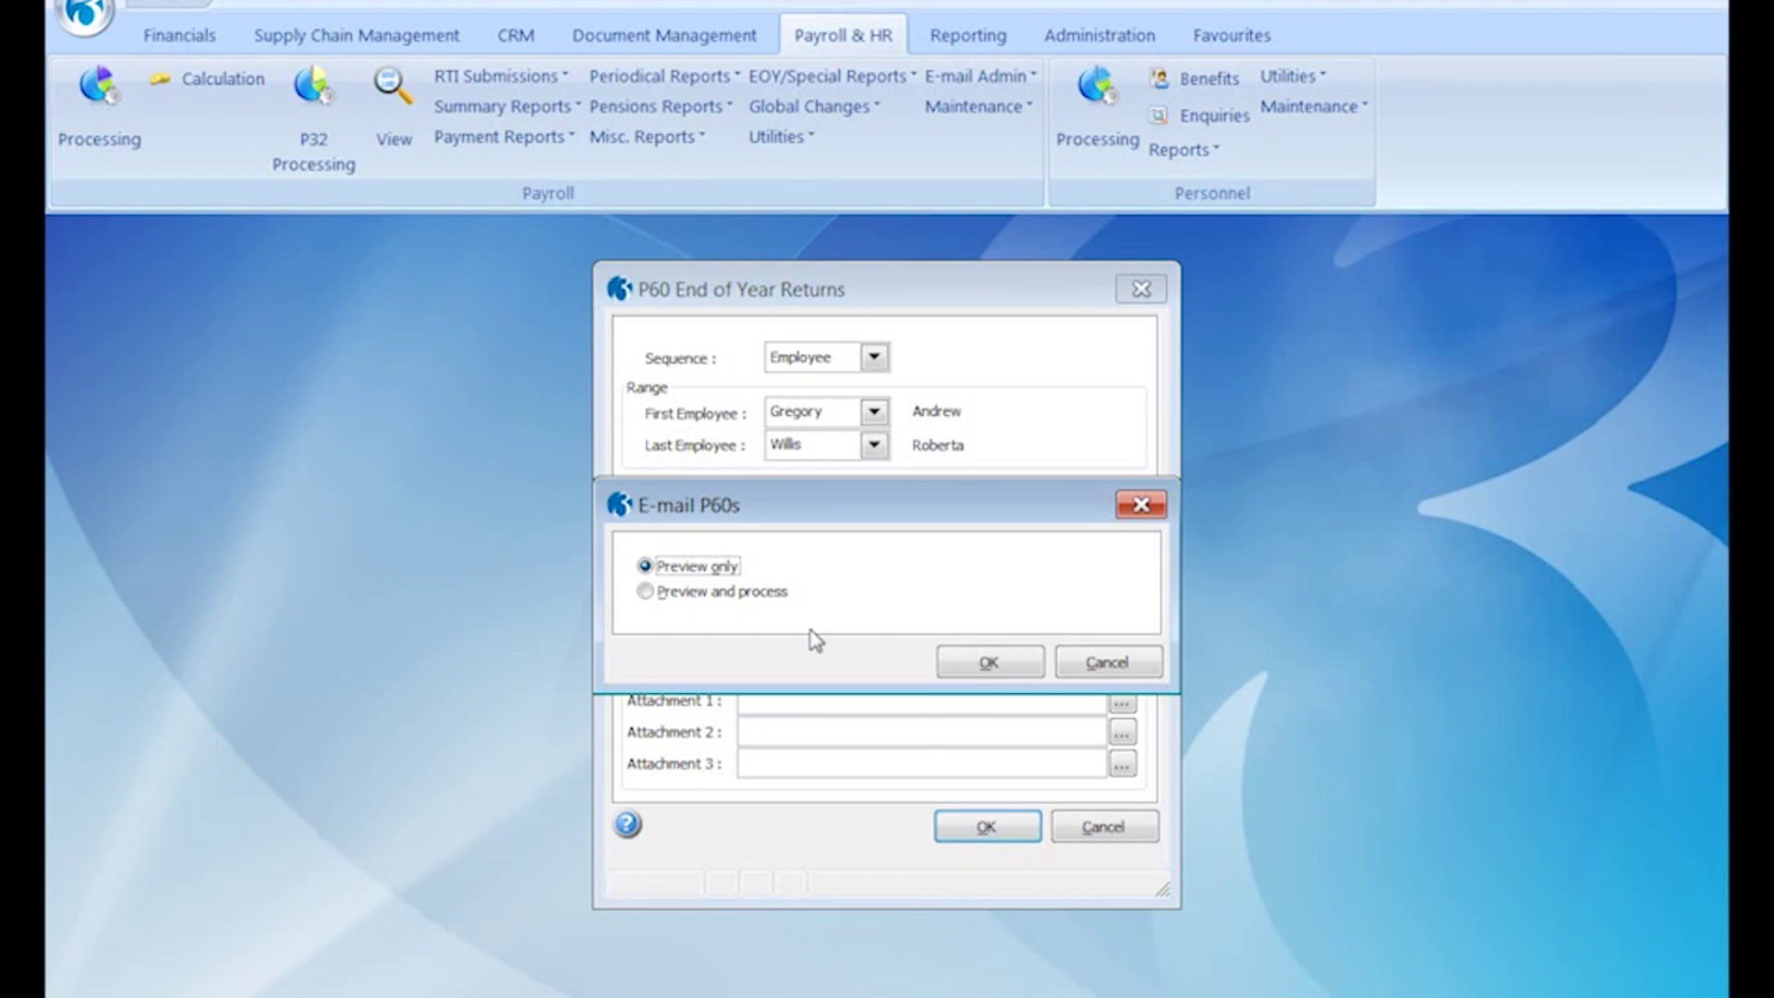
pyautogui.click(774, 593)
pyautogui.click(991, 663)
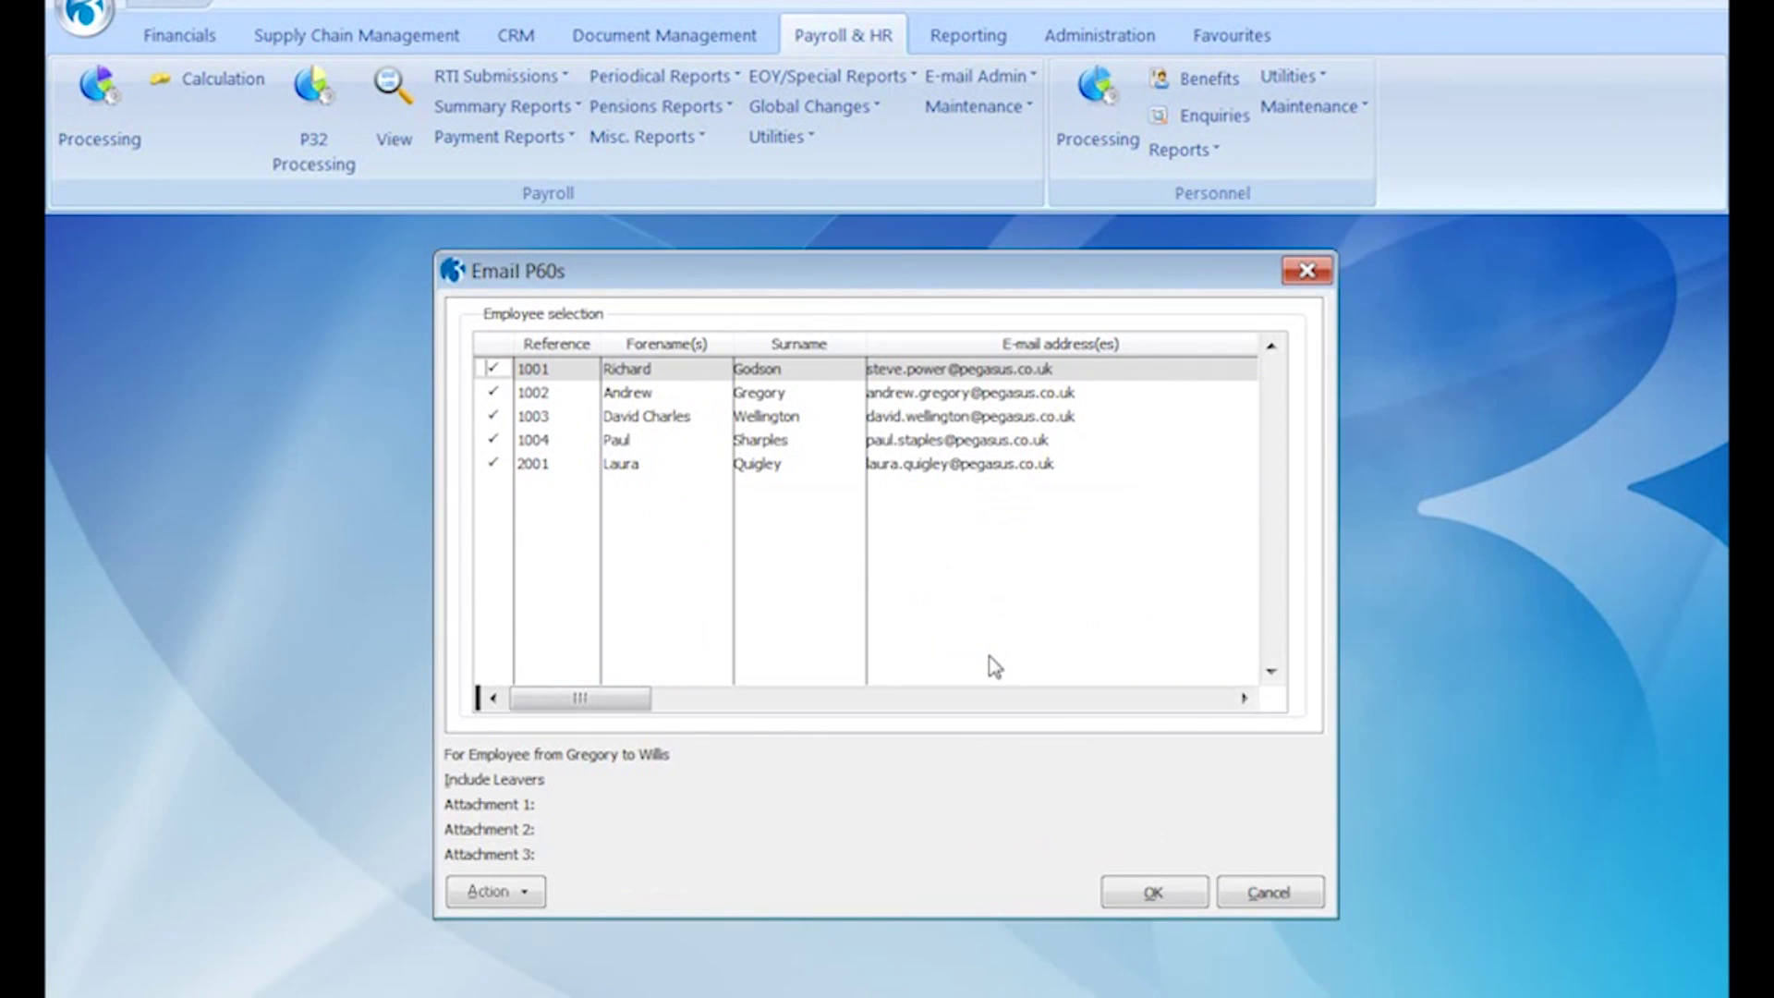
pyautogui.click(529, 891)
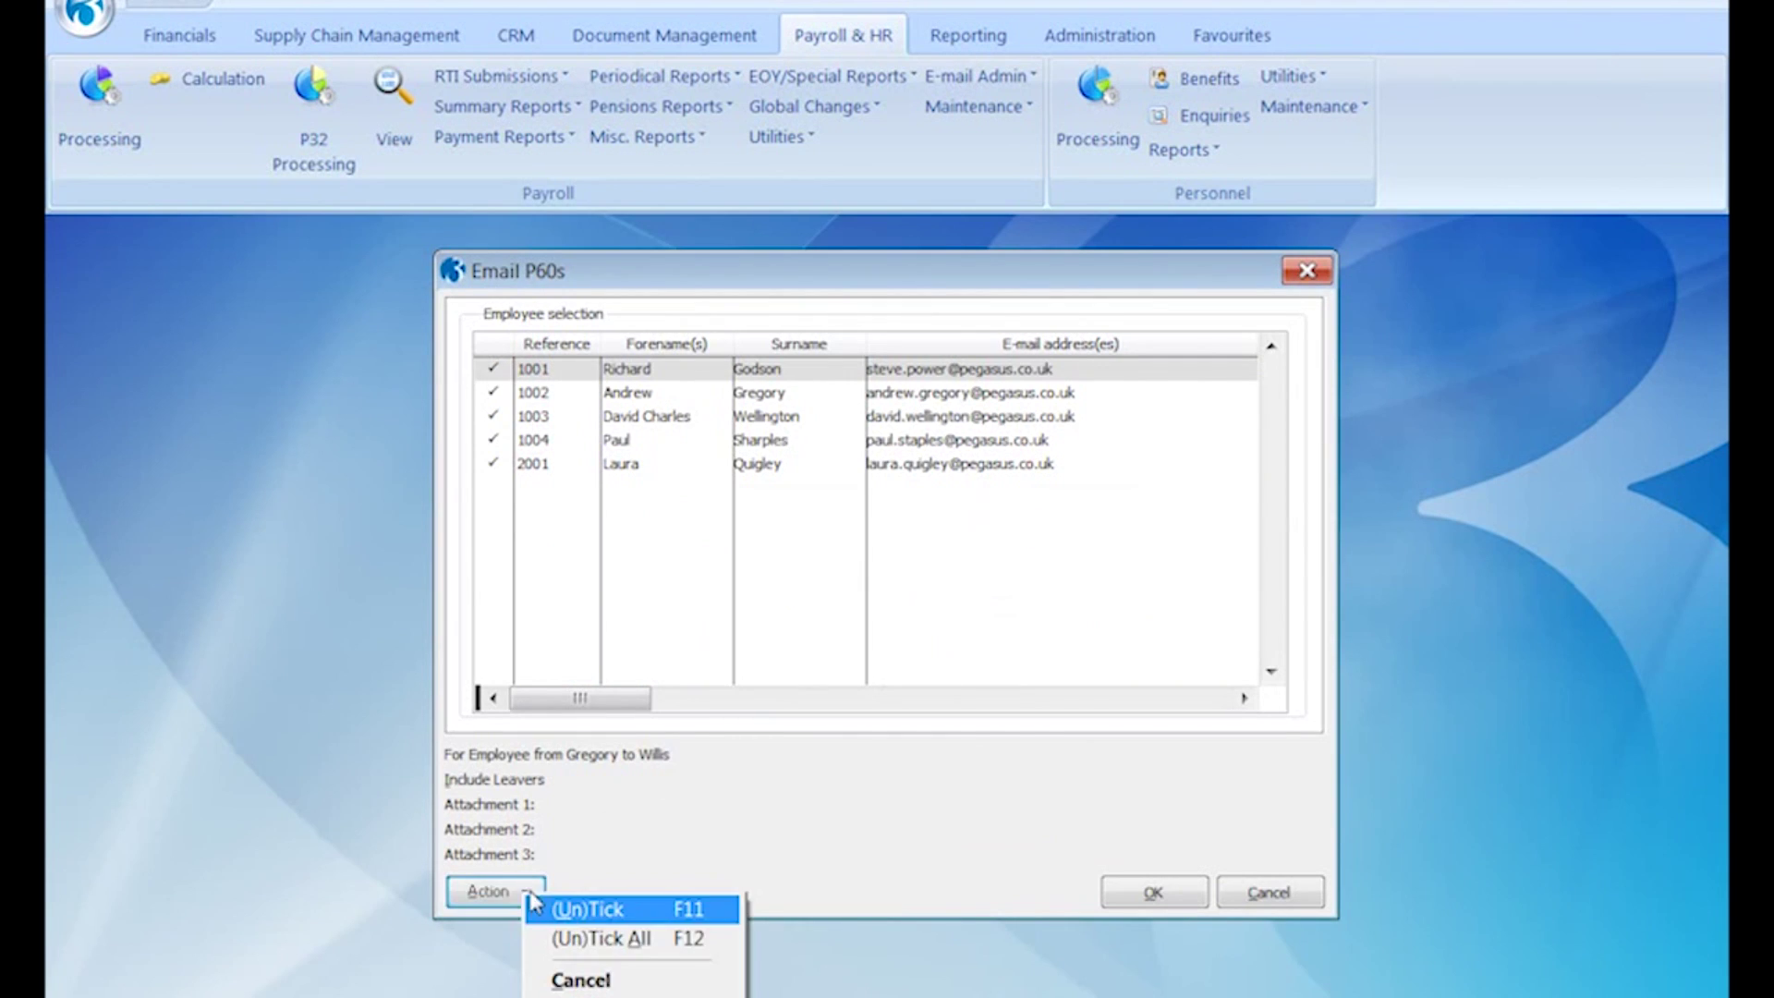
pyautogui.click(566, 938)
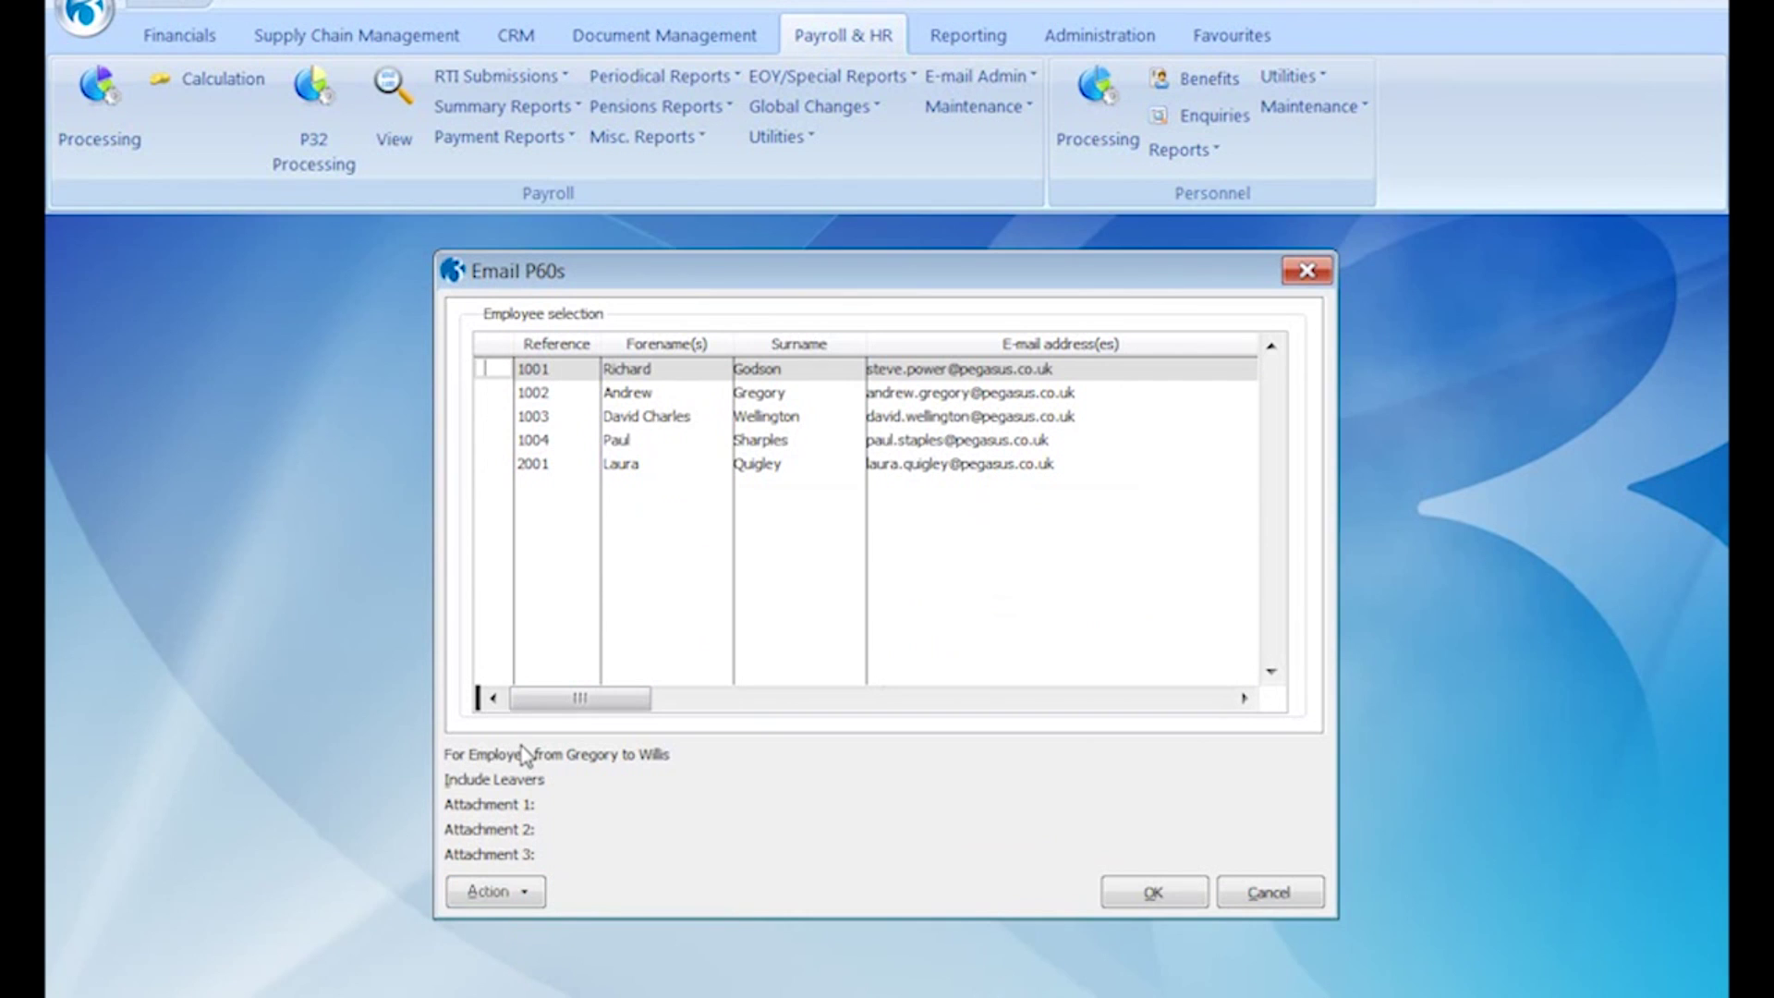
pyautogui.press('F11')
pyautogui.click(1152, 893)
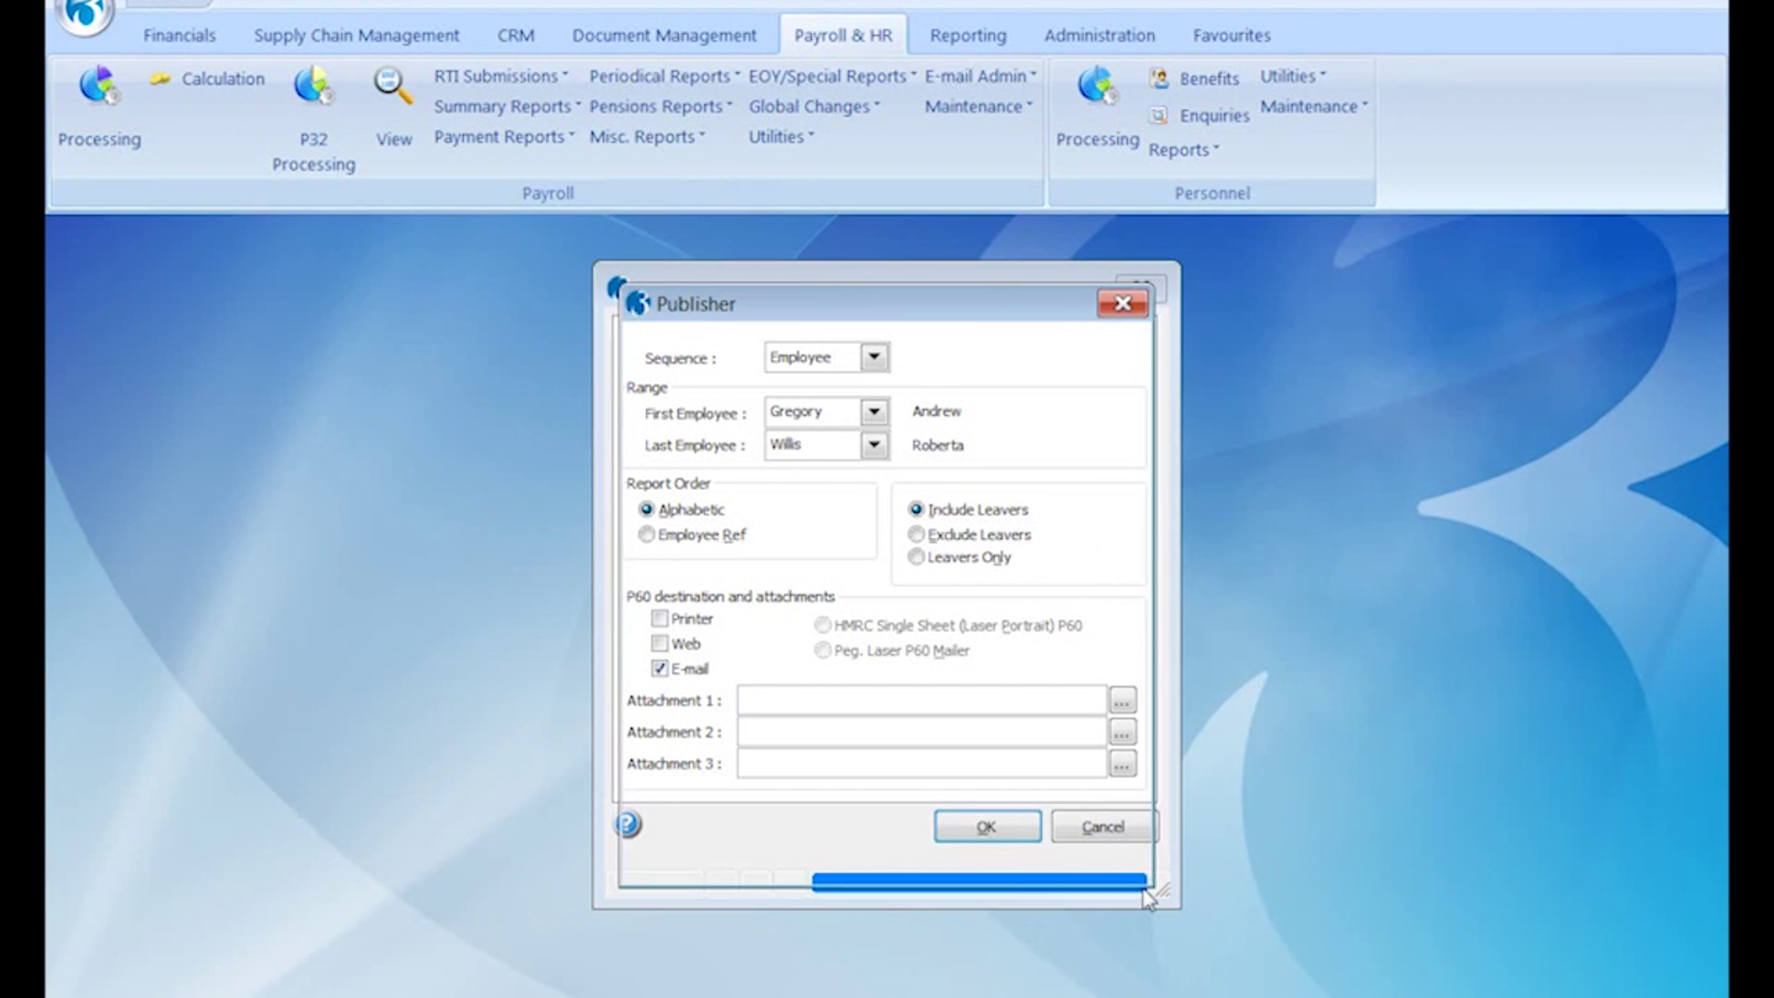
# - Preview the P60 showing 43920.00 pay and 7415.00 tax, then confirm producing e-mail P60s
pyautogui.click(958, 864)
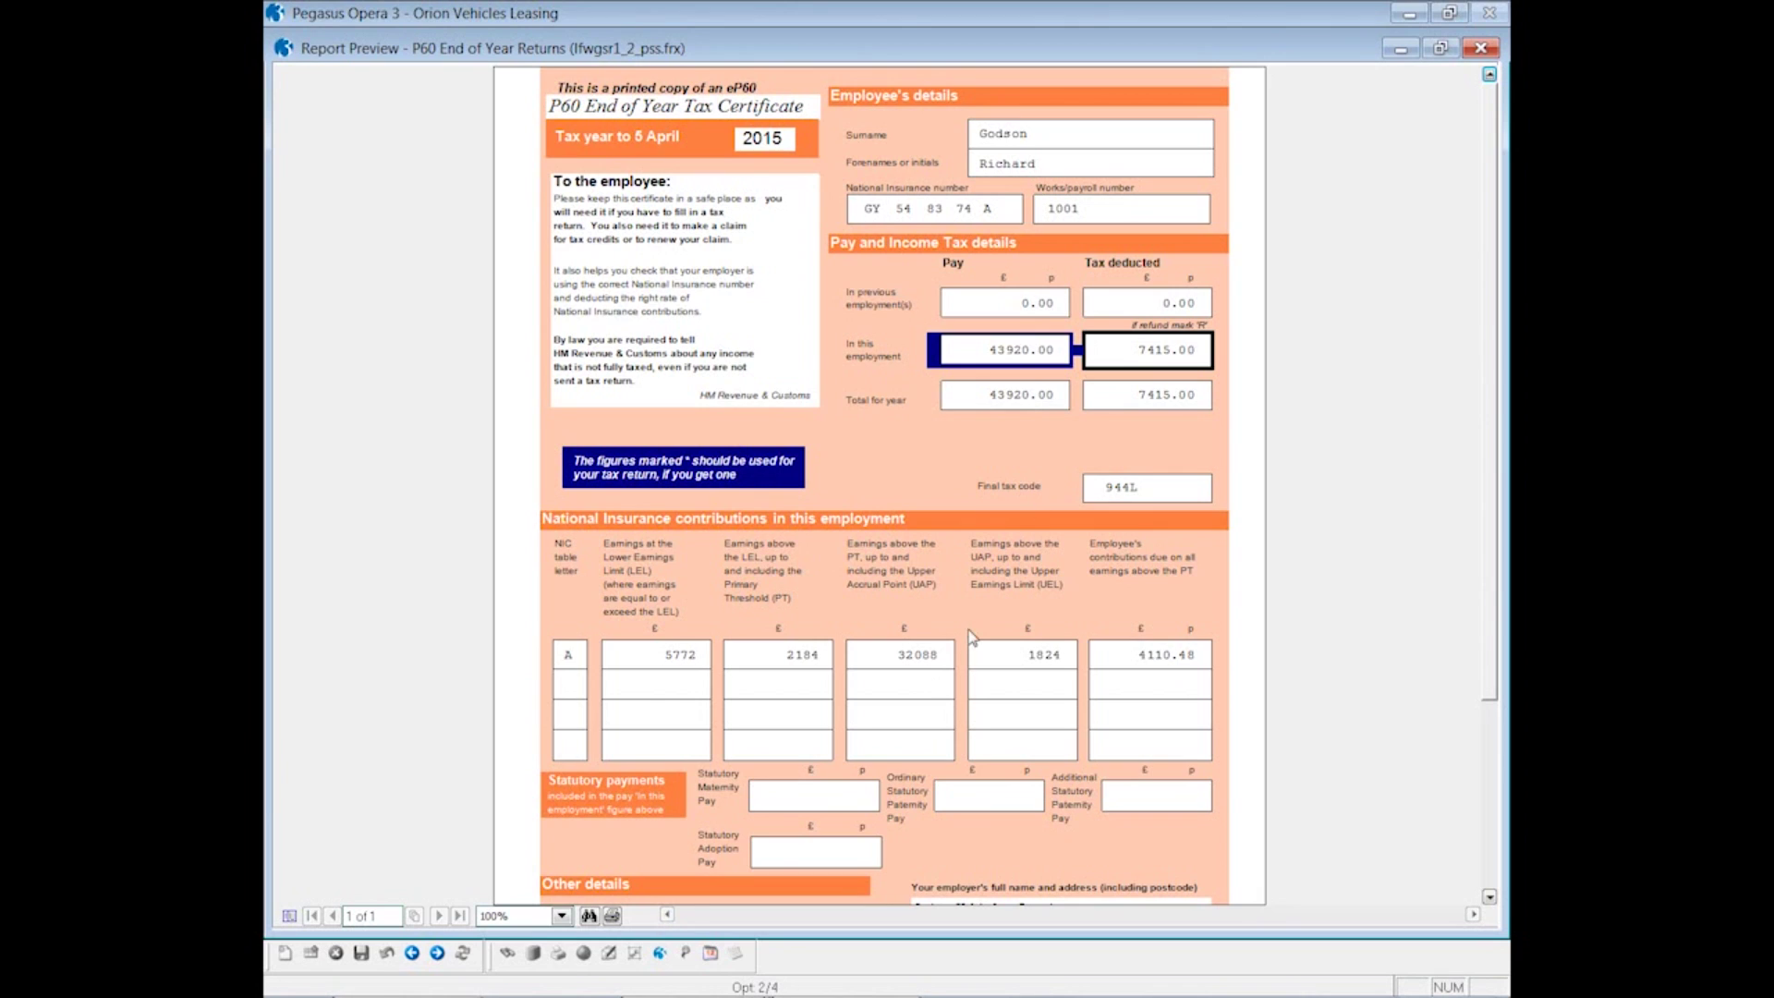
pyautogui.click(1480, 49)
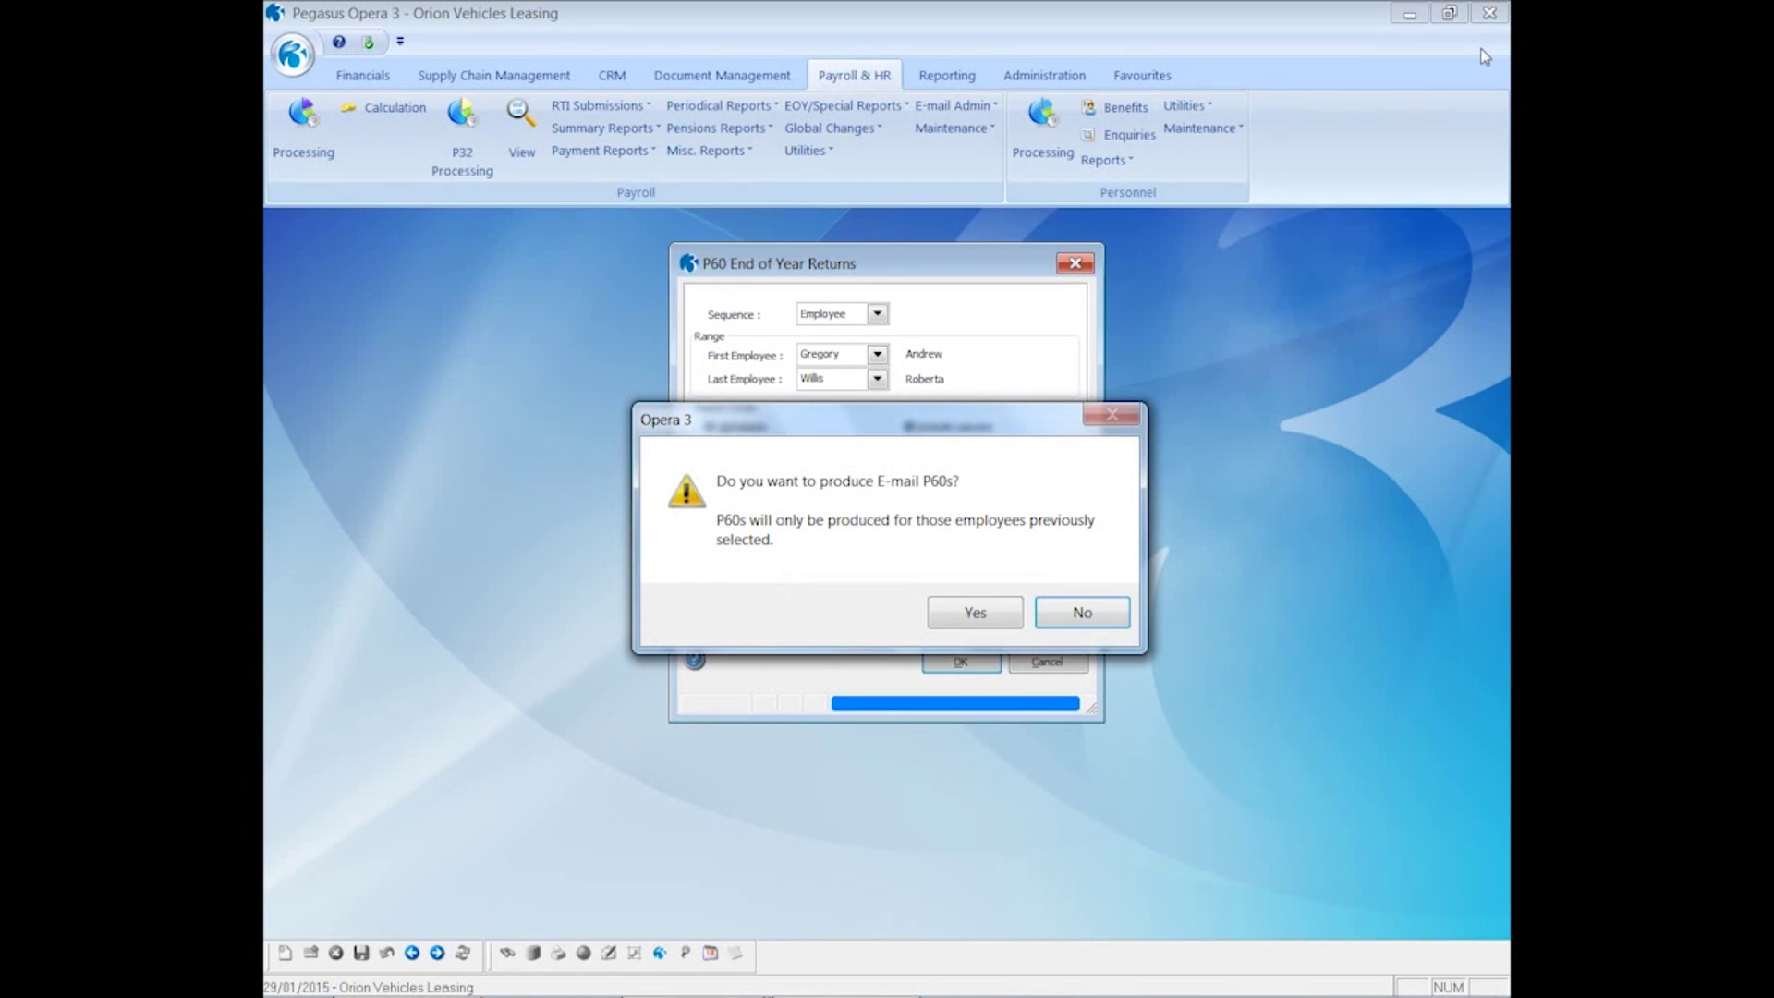
pyautogui.click(1005, 617)
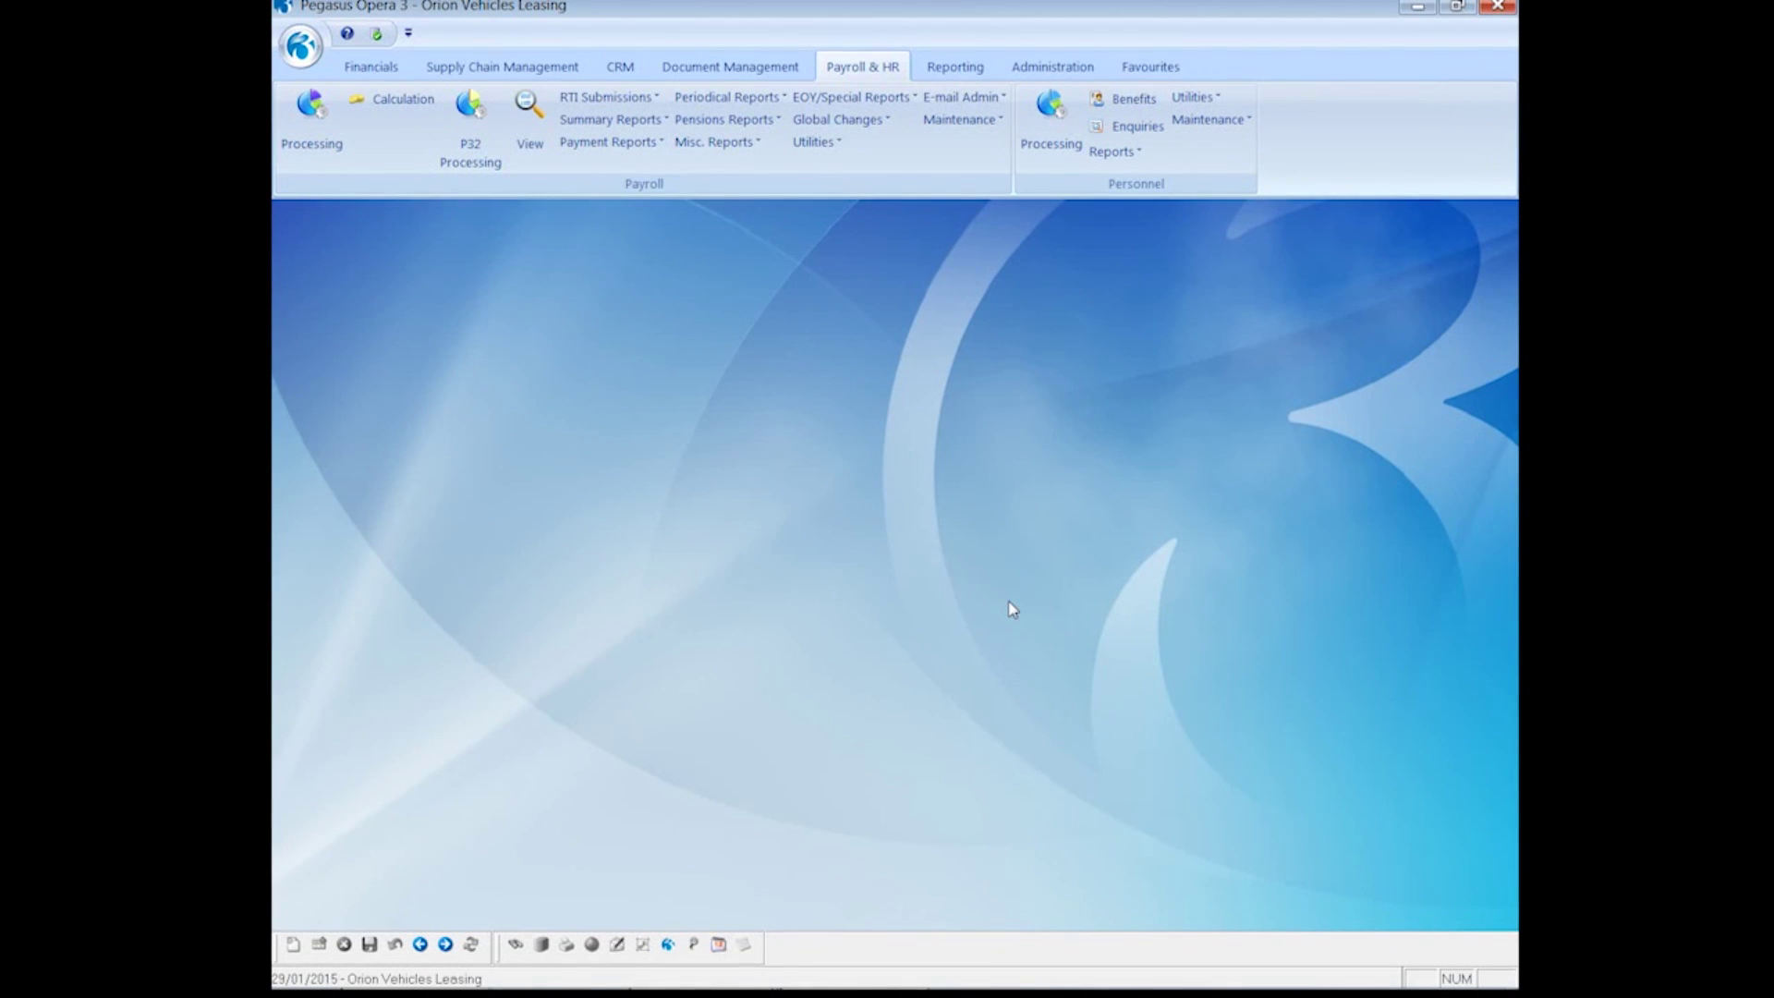
# - Switch to Outlook and open the 'Your Email P60' message
pyautogui.moveTo(348, 981)
pyautogui.click(348, 982)
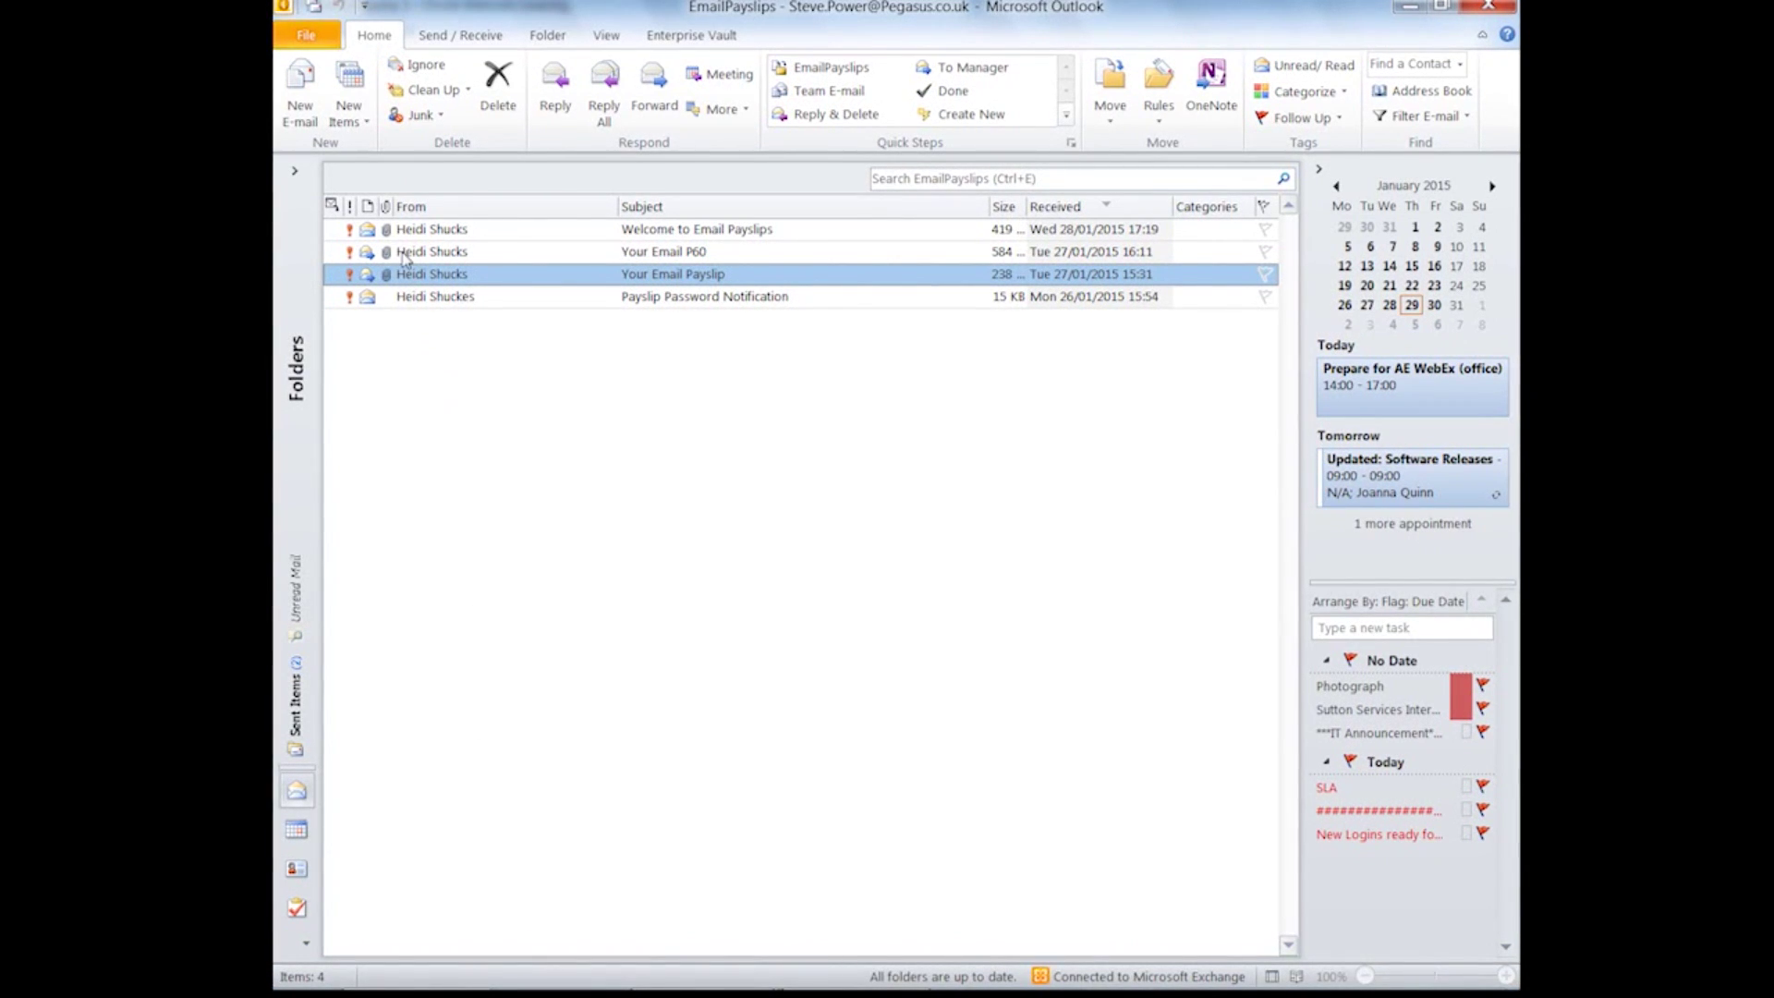
pyautogui.doubleClick(405, 257)
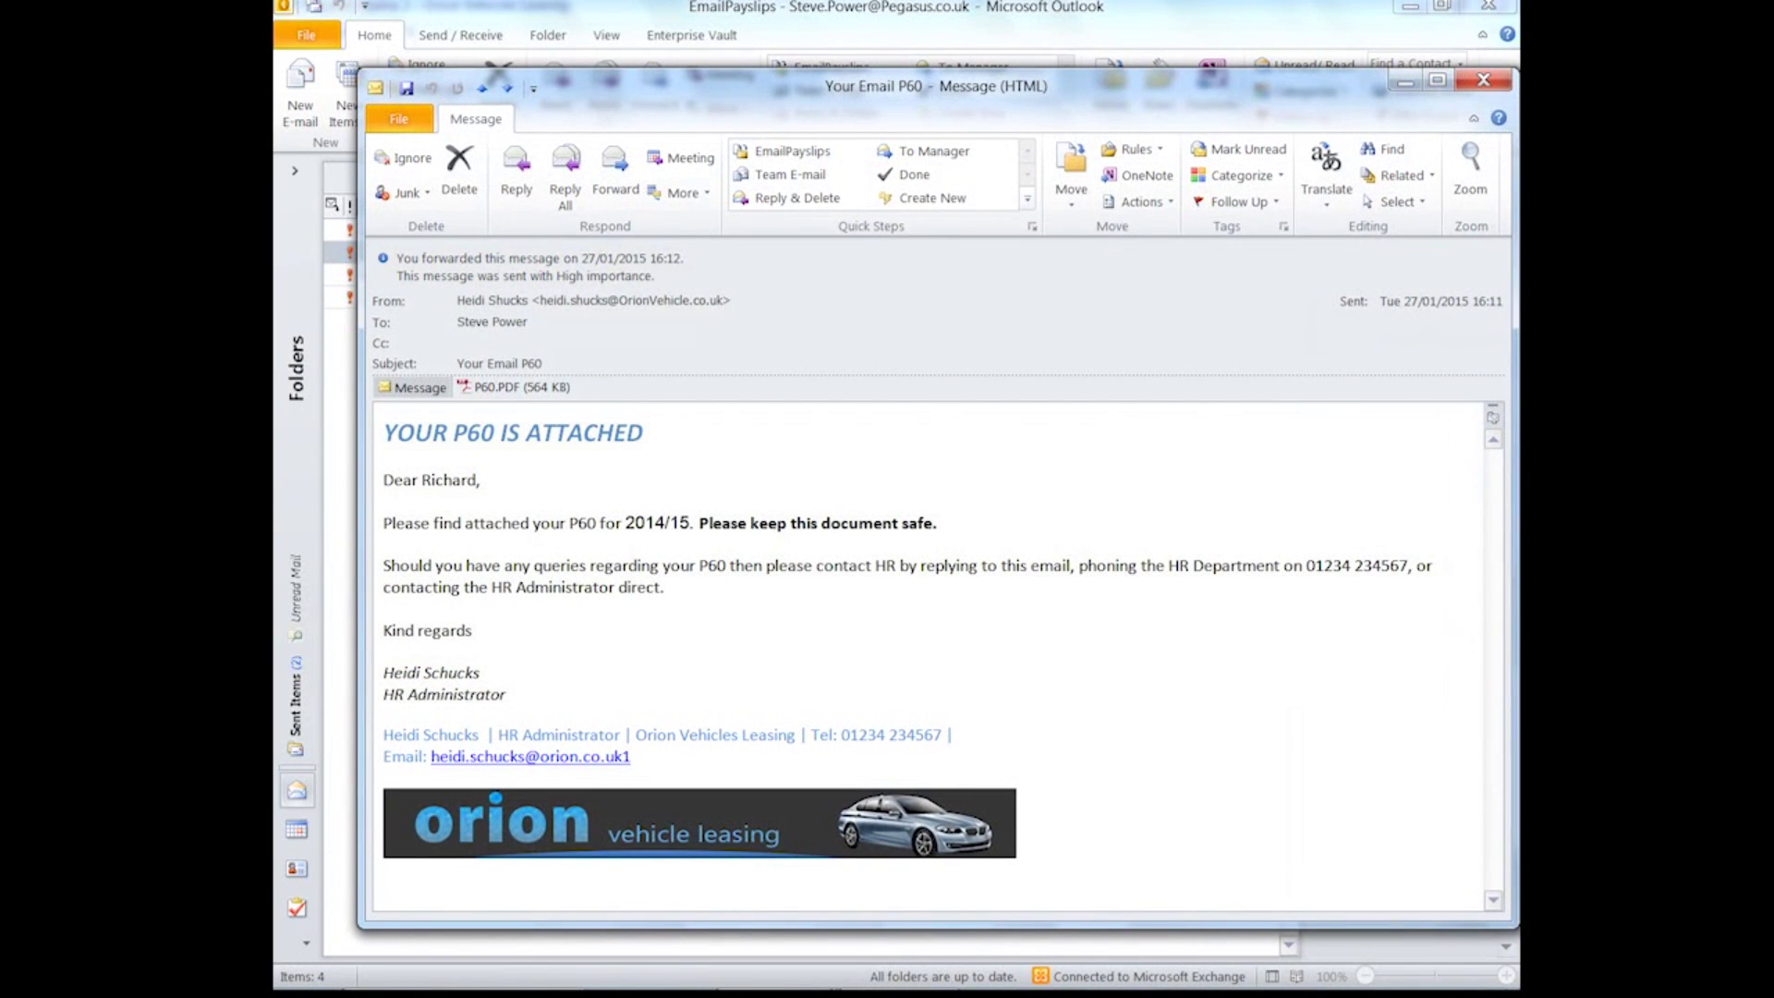
# - Open the P60.PDF attachment and unlock it with its password to view 43920.00 pay, 7415.00 tax
pyautogui.doubleClick(480, 387)
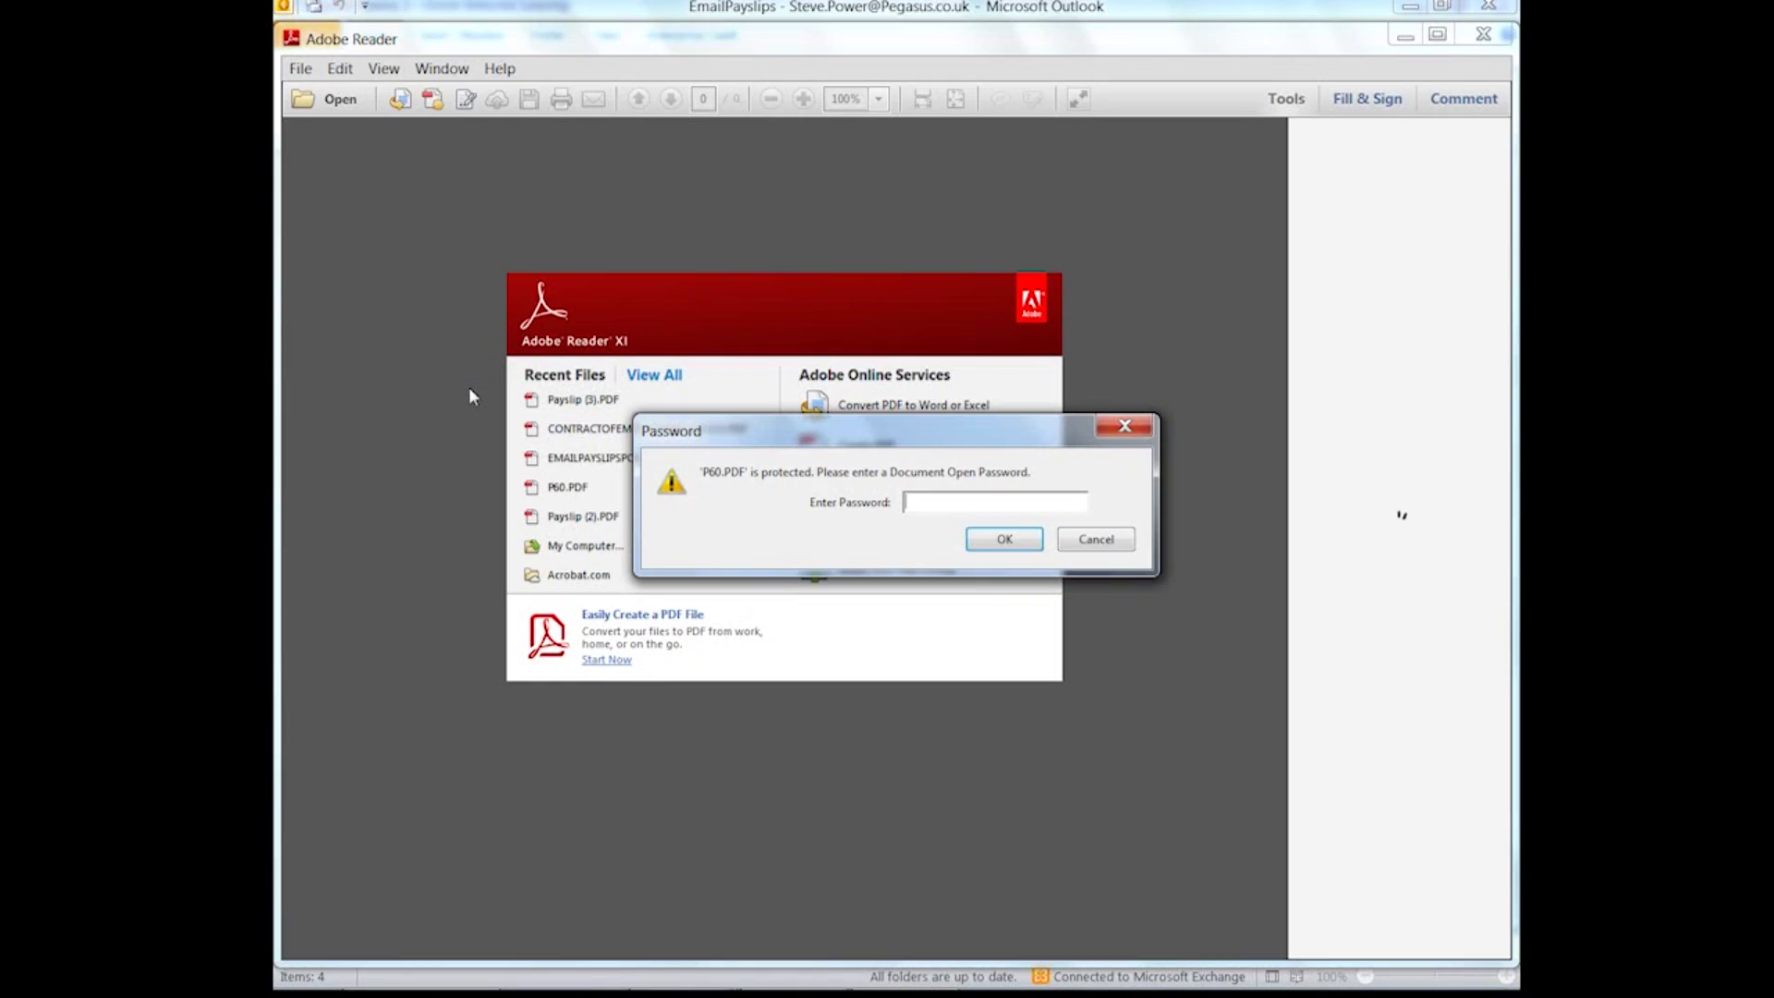
pyautogui.write('******')
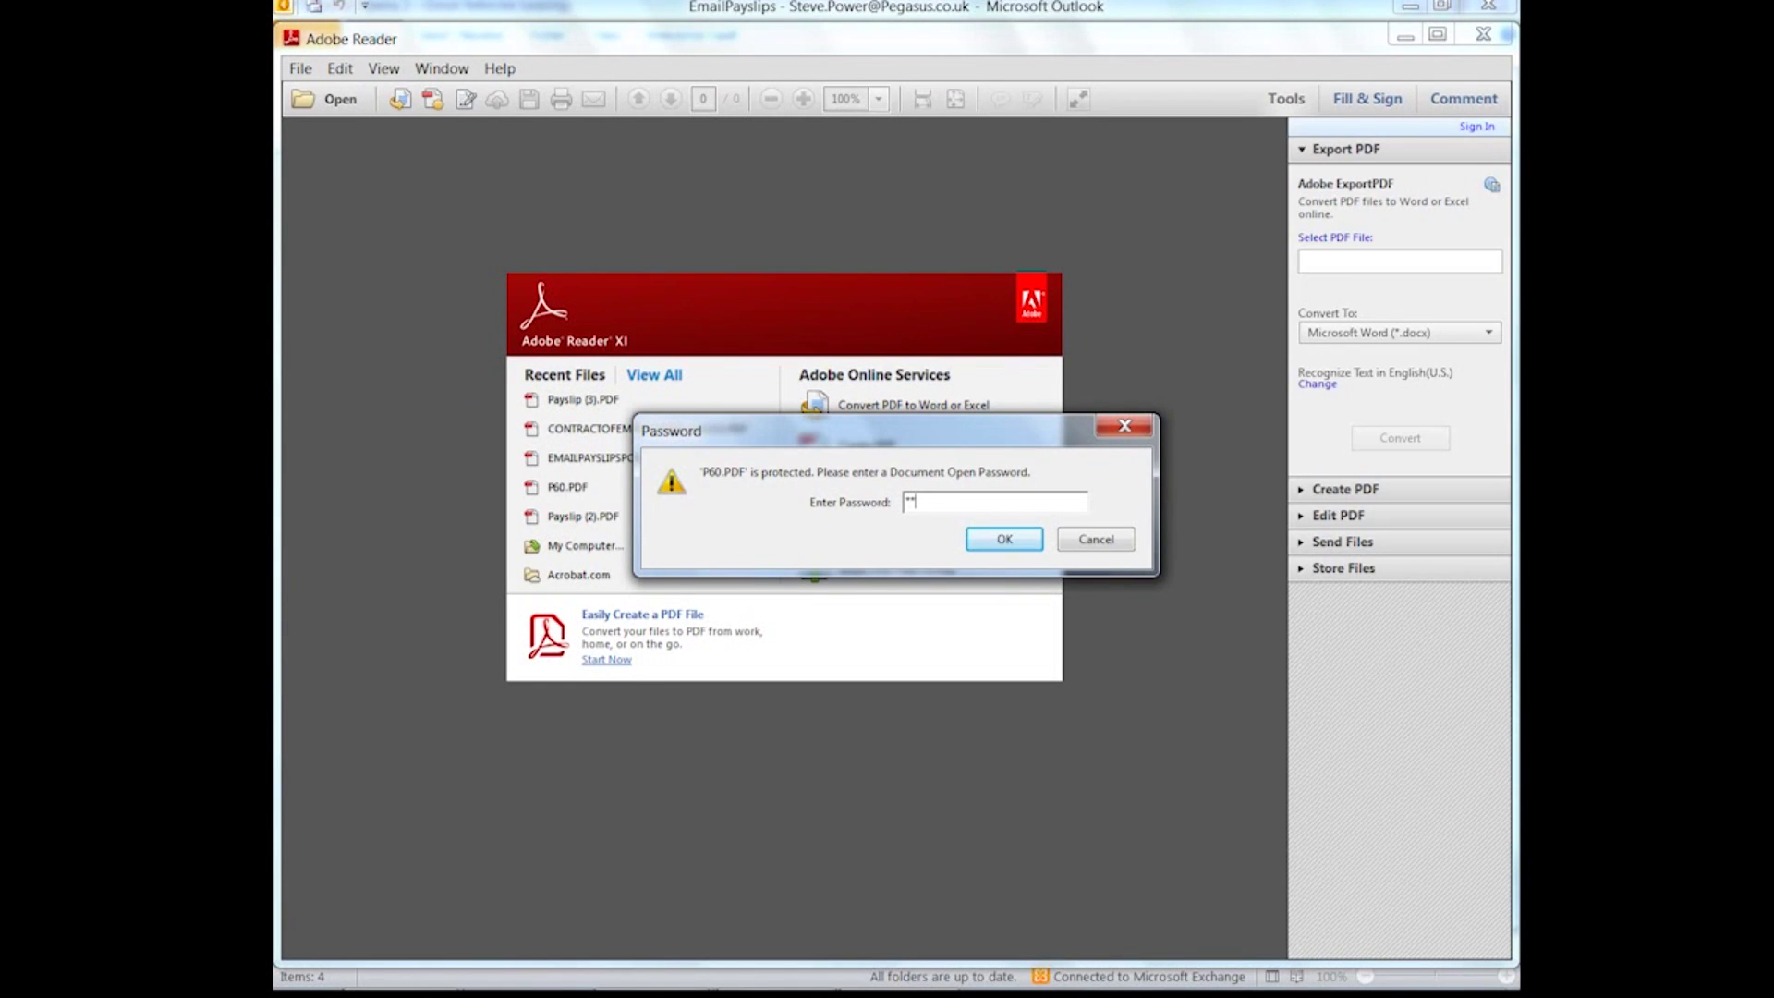
pyautogui.write('**')
pyautogui.click(987, 540)
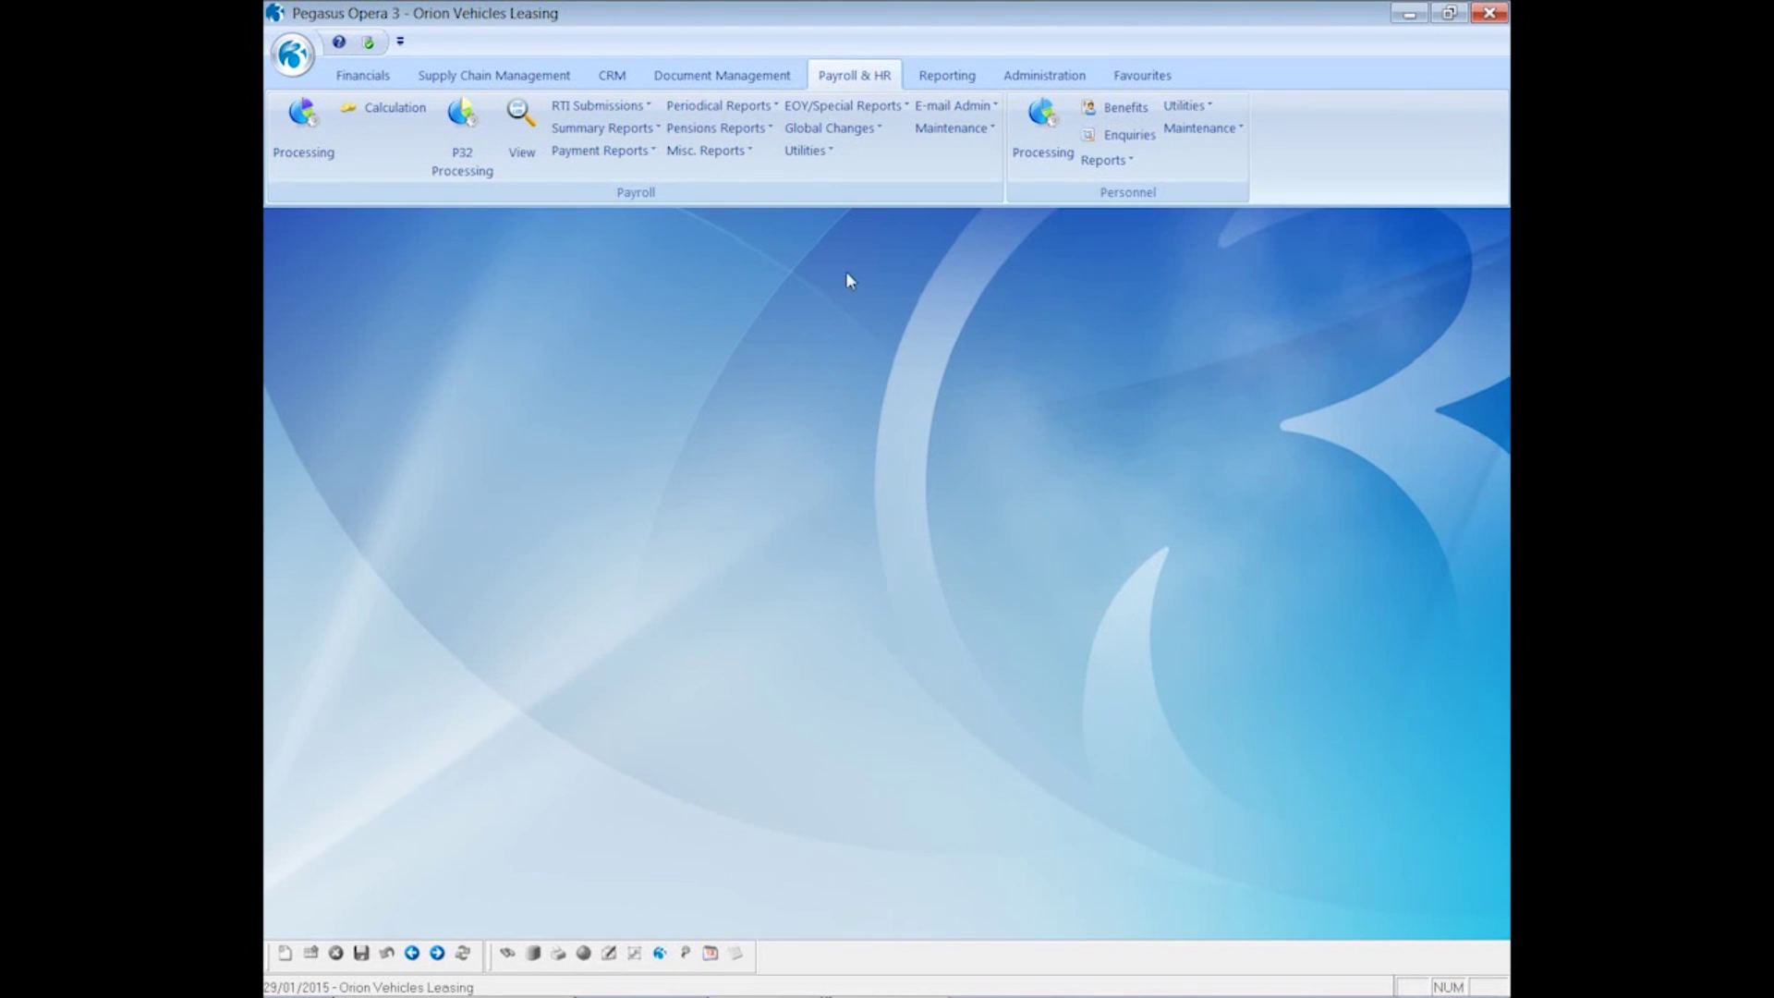
# - Preview the Historical E-mailed Payslips/P60s Summary for the Monthly payroll group on screen
pyautogui.click(843, 105)
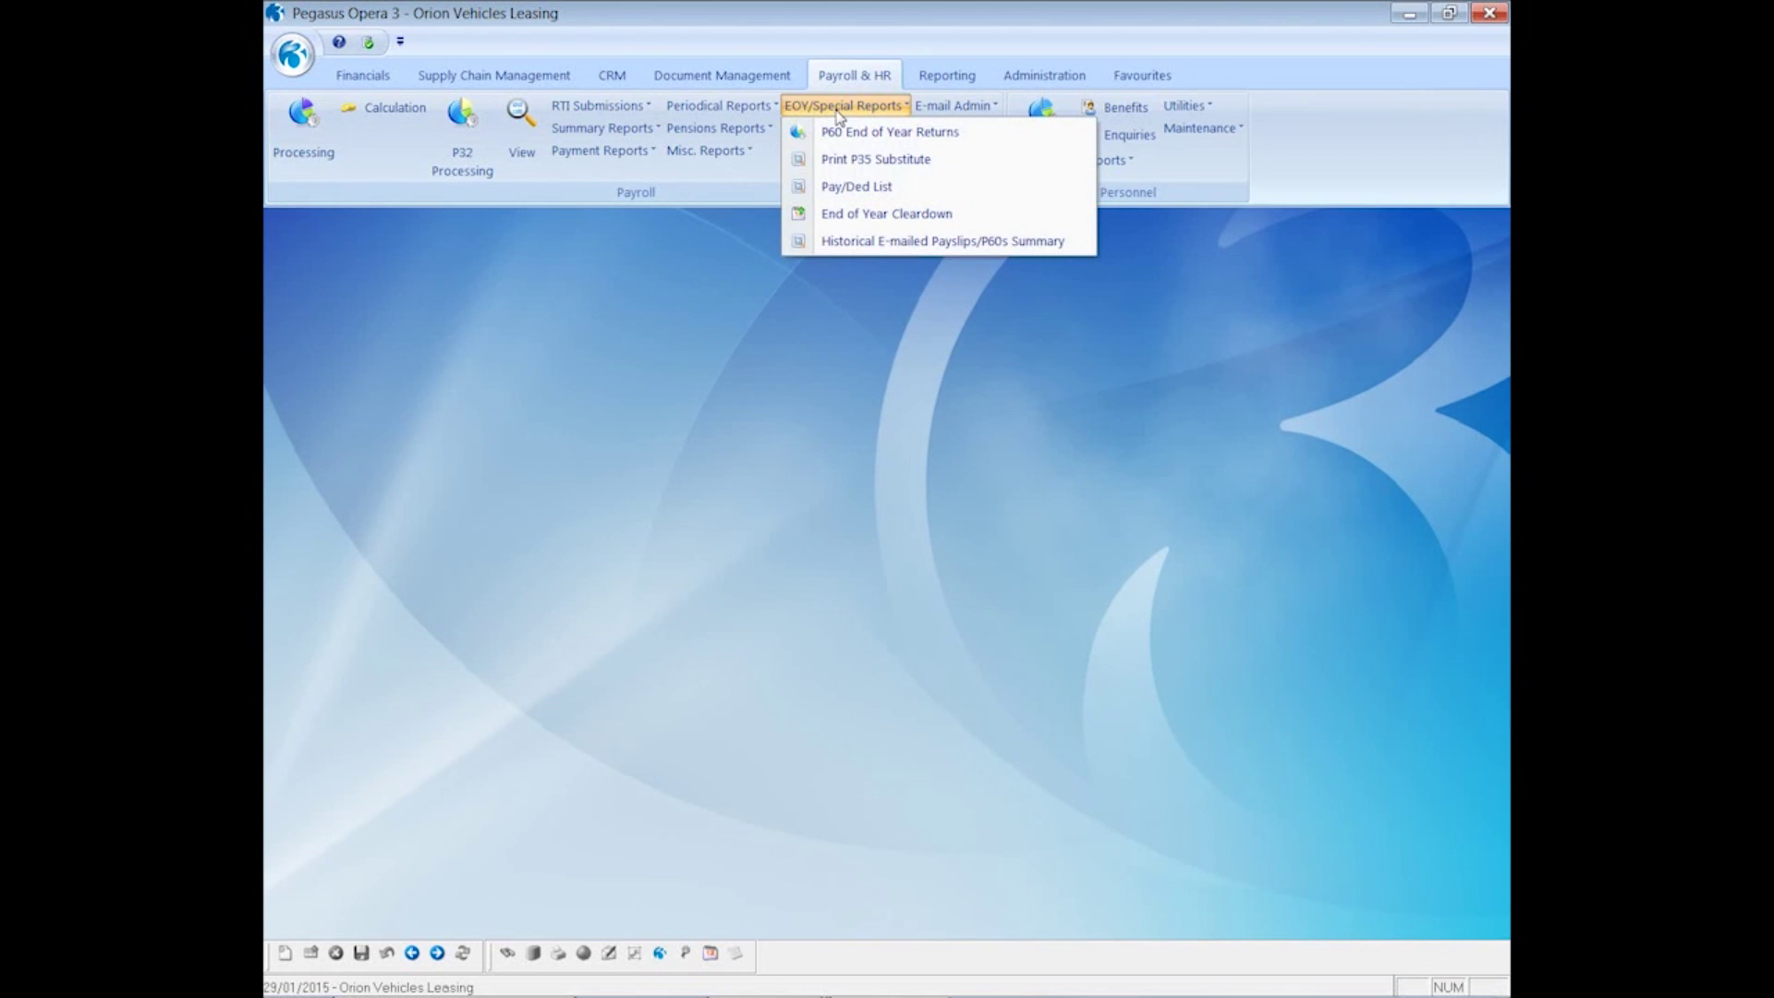
pyautogui.click(863, 242)
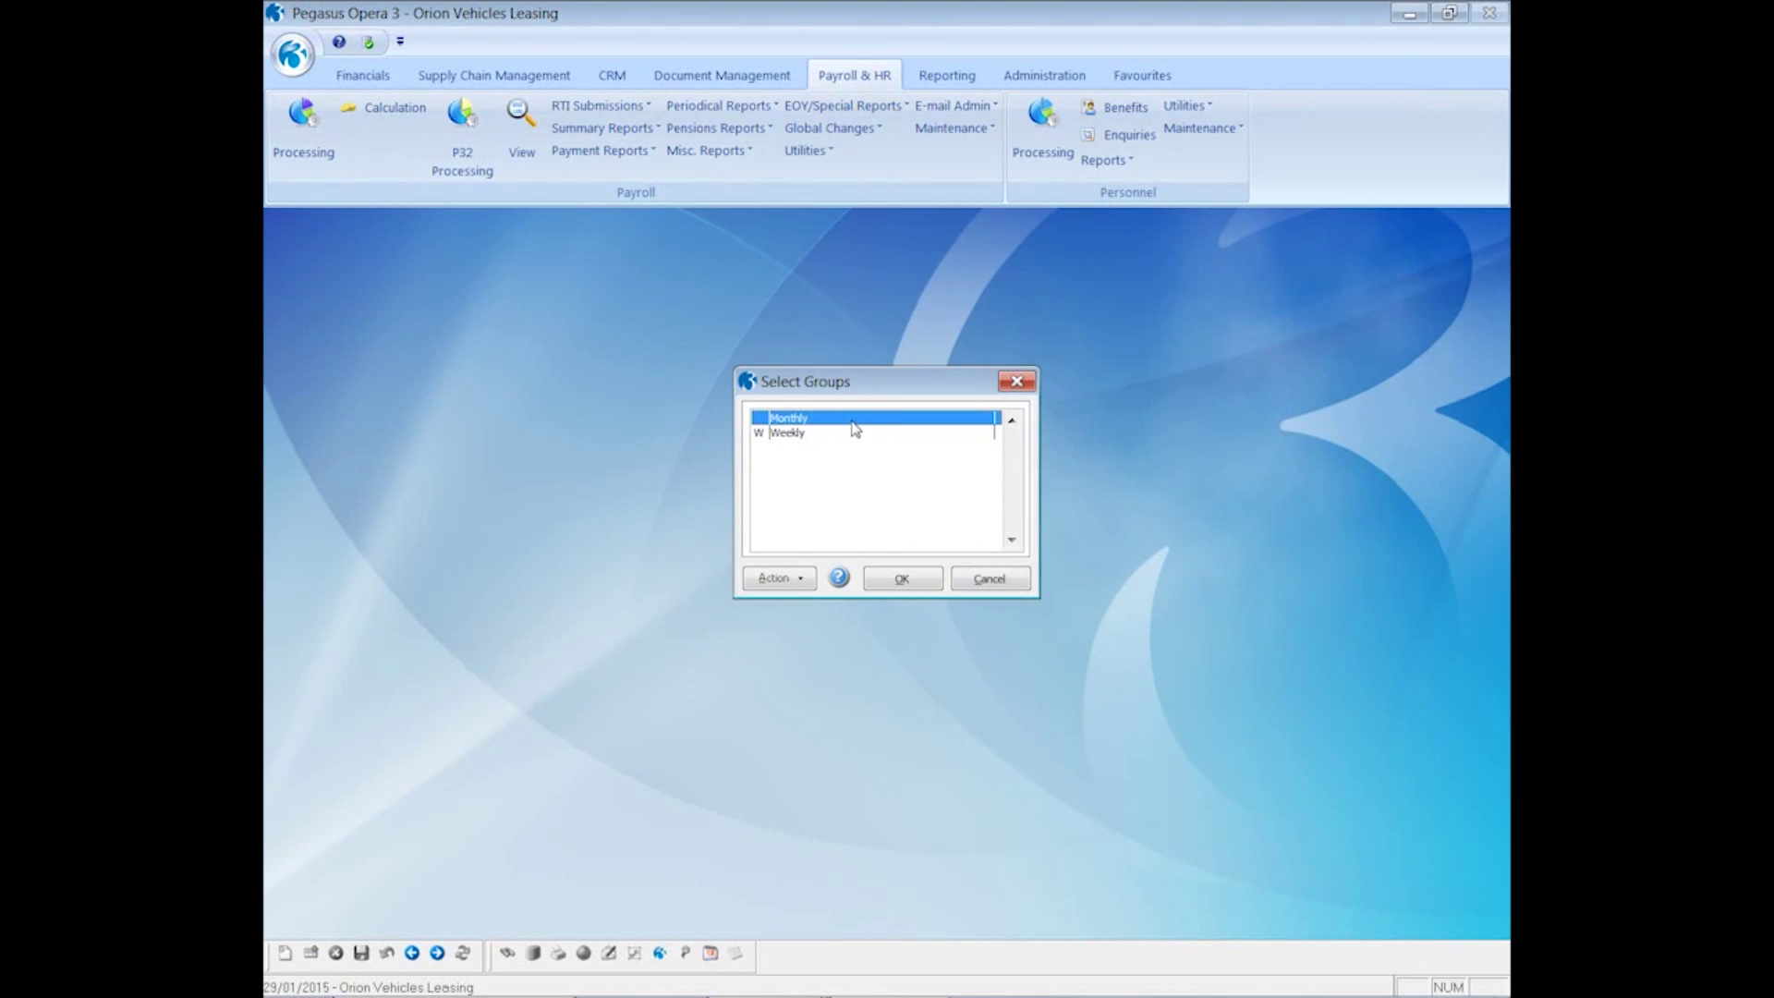
pyautogui.click(901, 583)
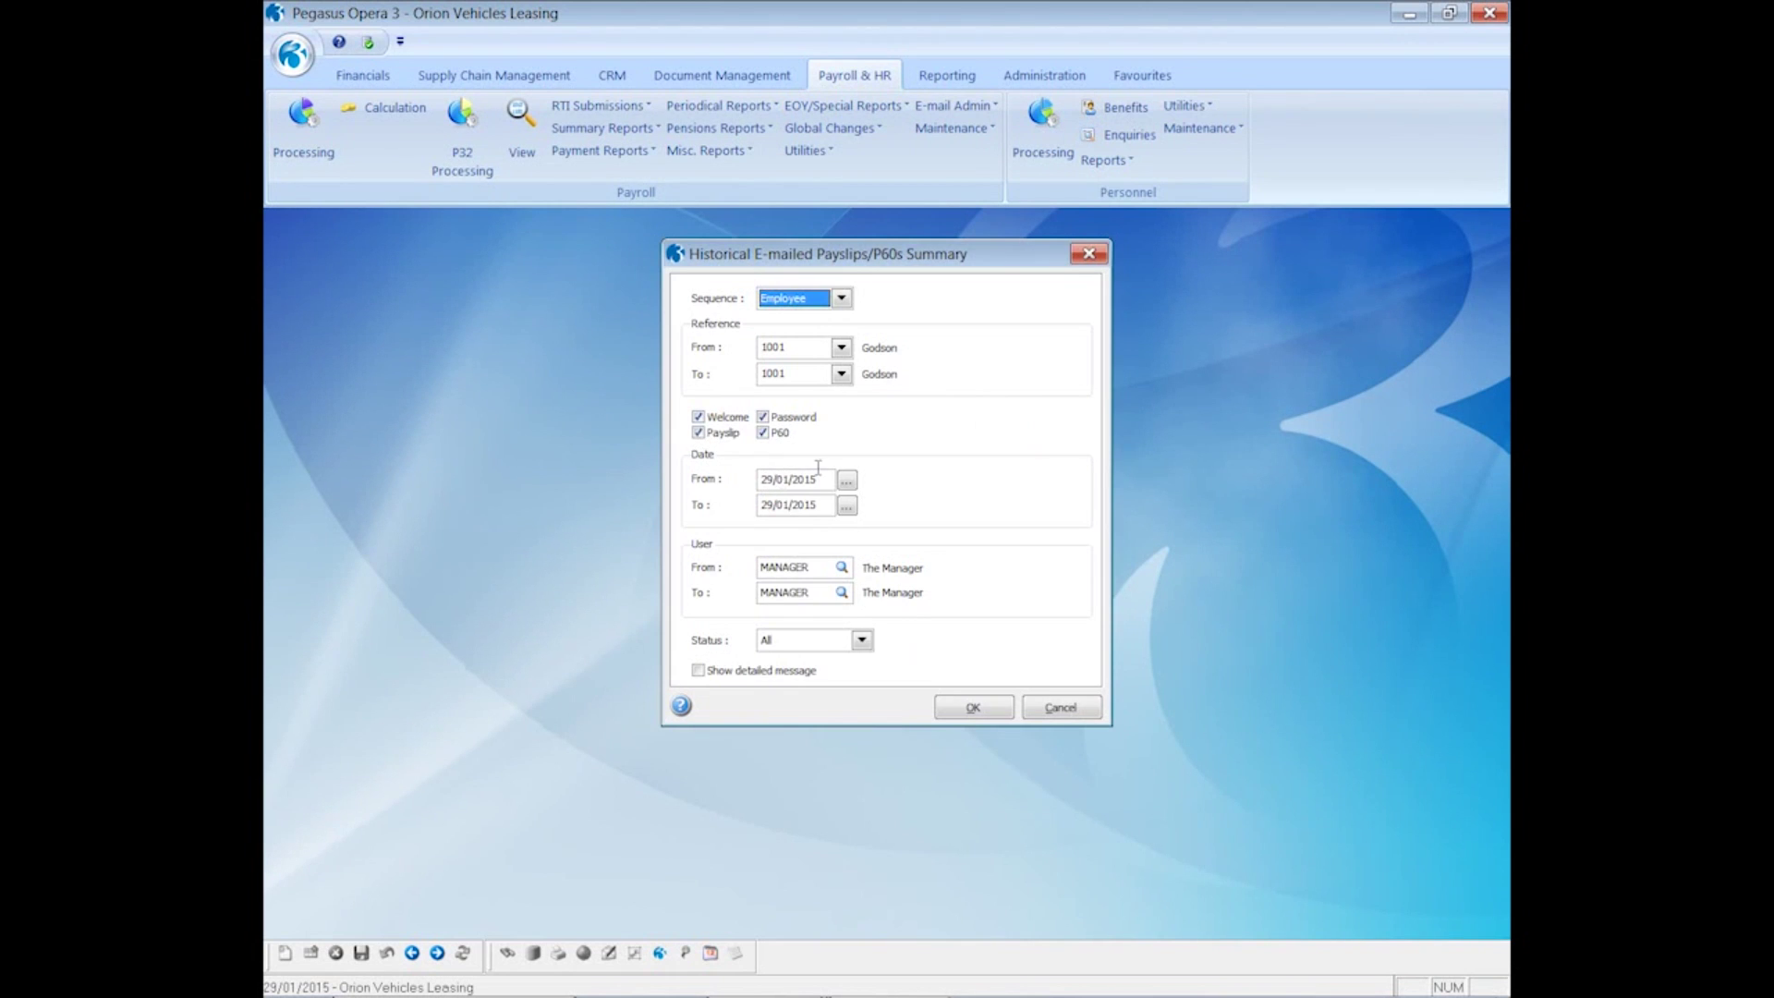
pyautogui.click(981, 709)
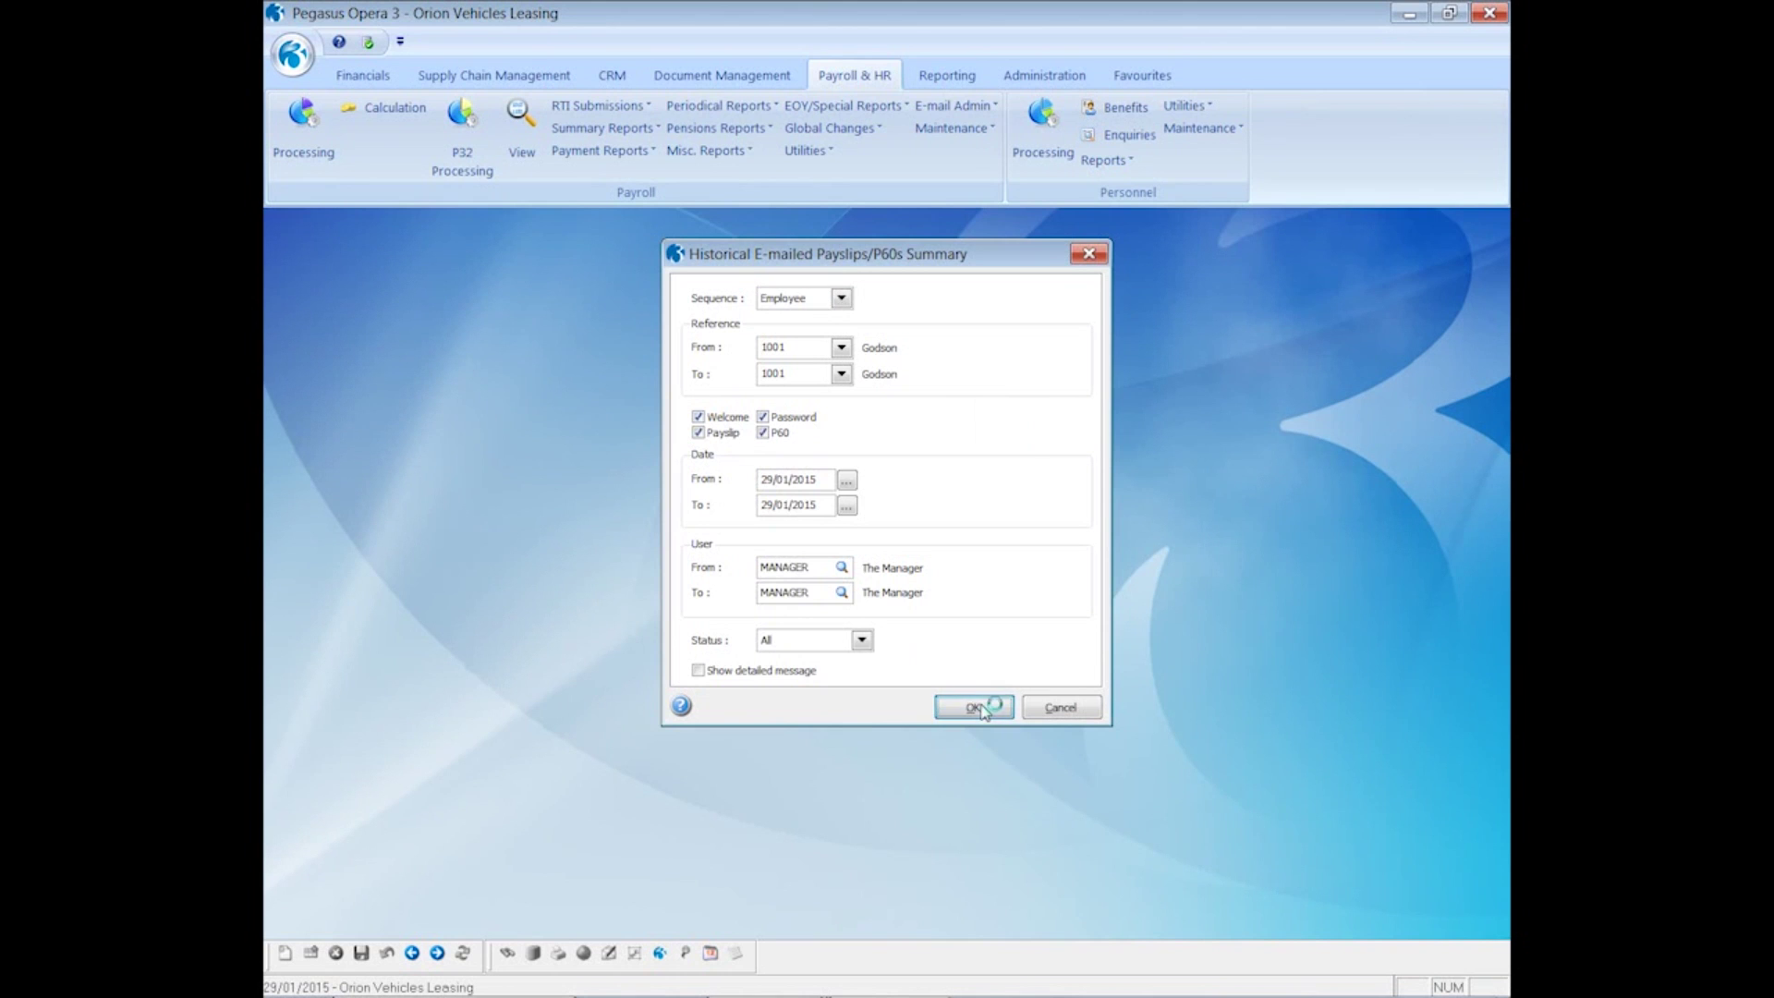
pyautogui.click(950, 686)
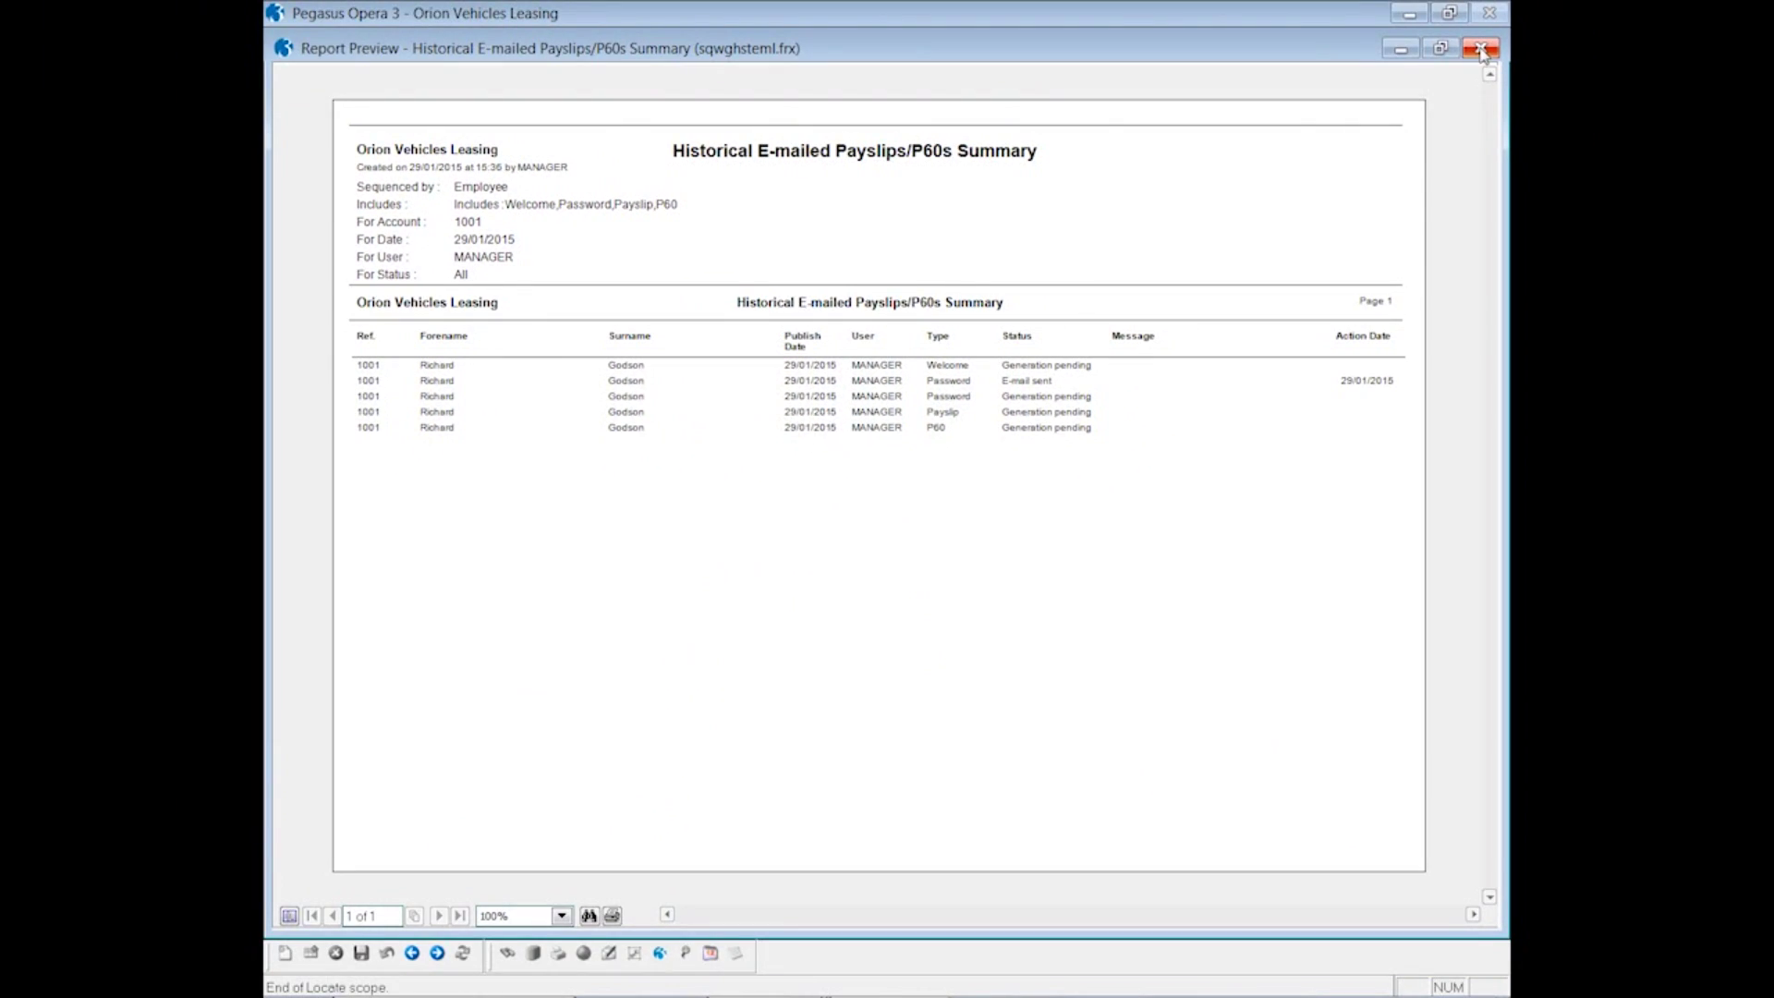
# - Run Check E-mail Status with correspondence status update, review its on-screen report, then close it
pyautogui.click(1502, 87)
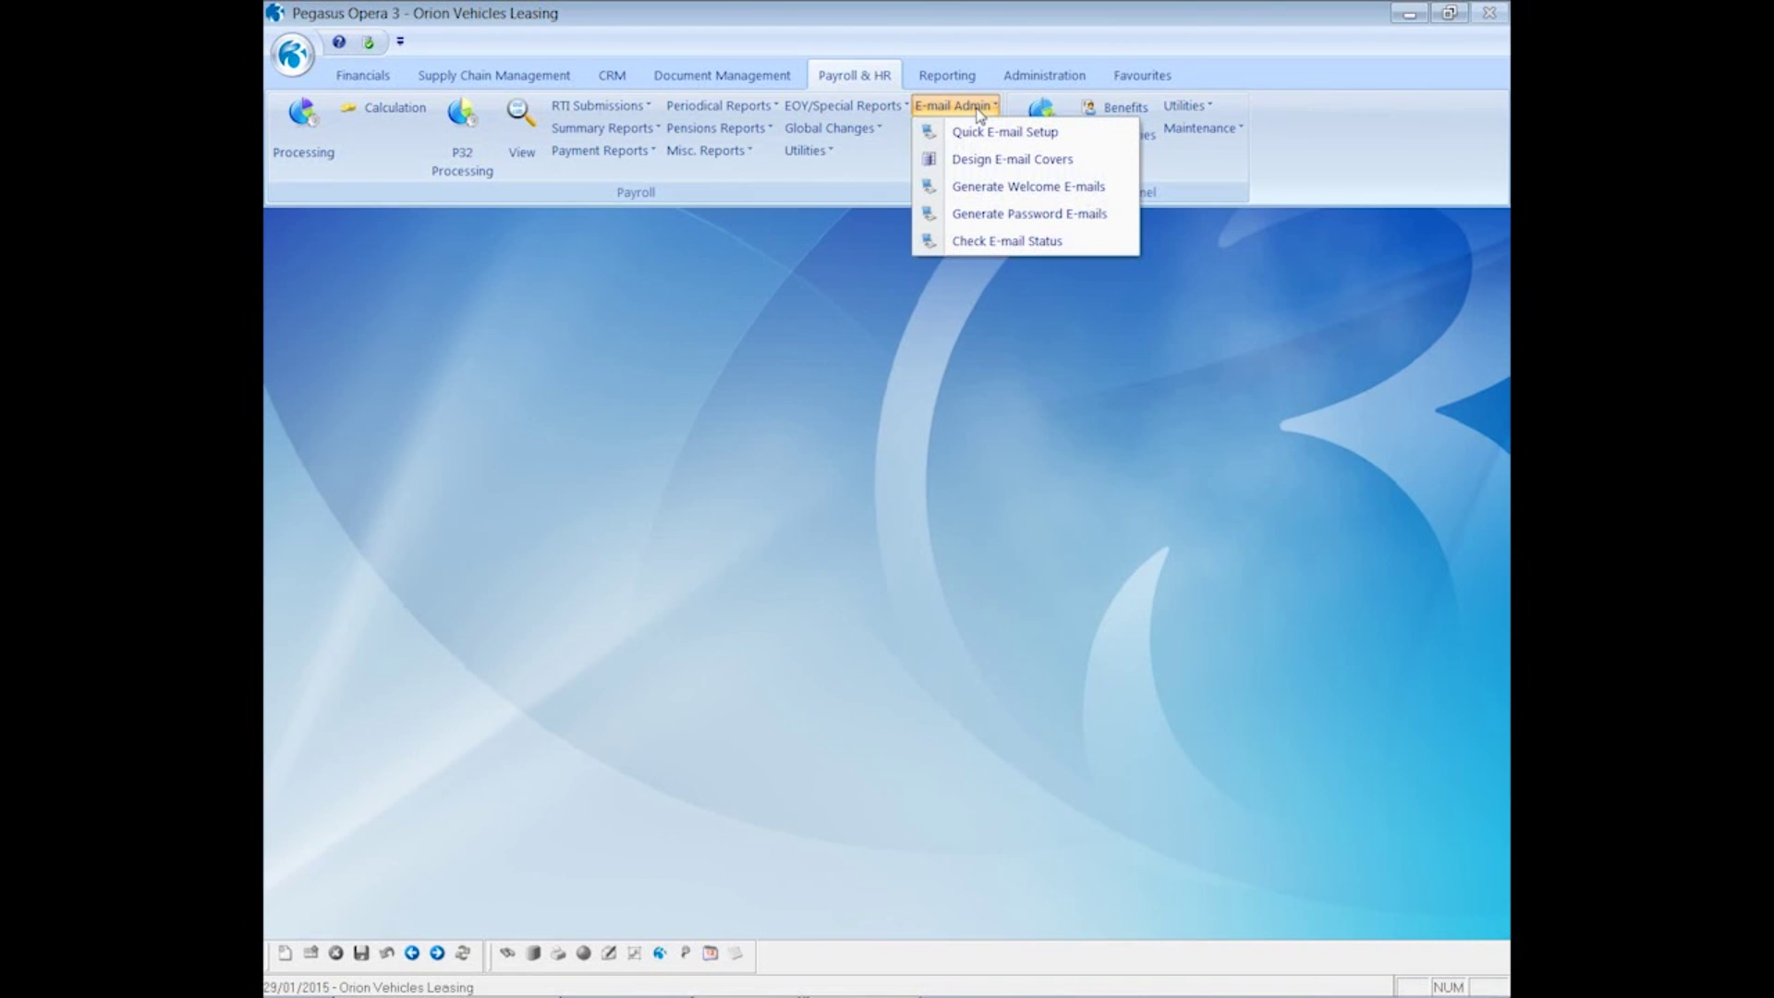
pyautogui.click(1010, 242)
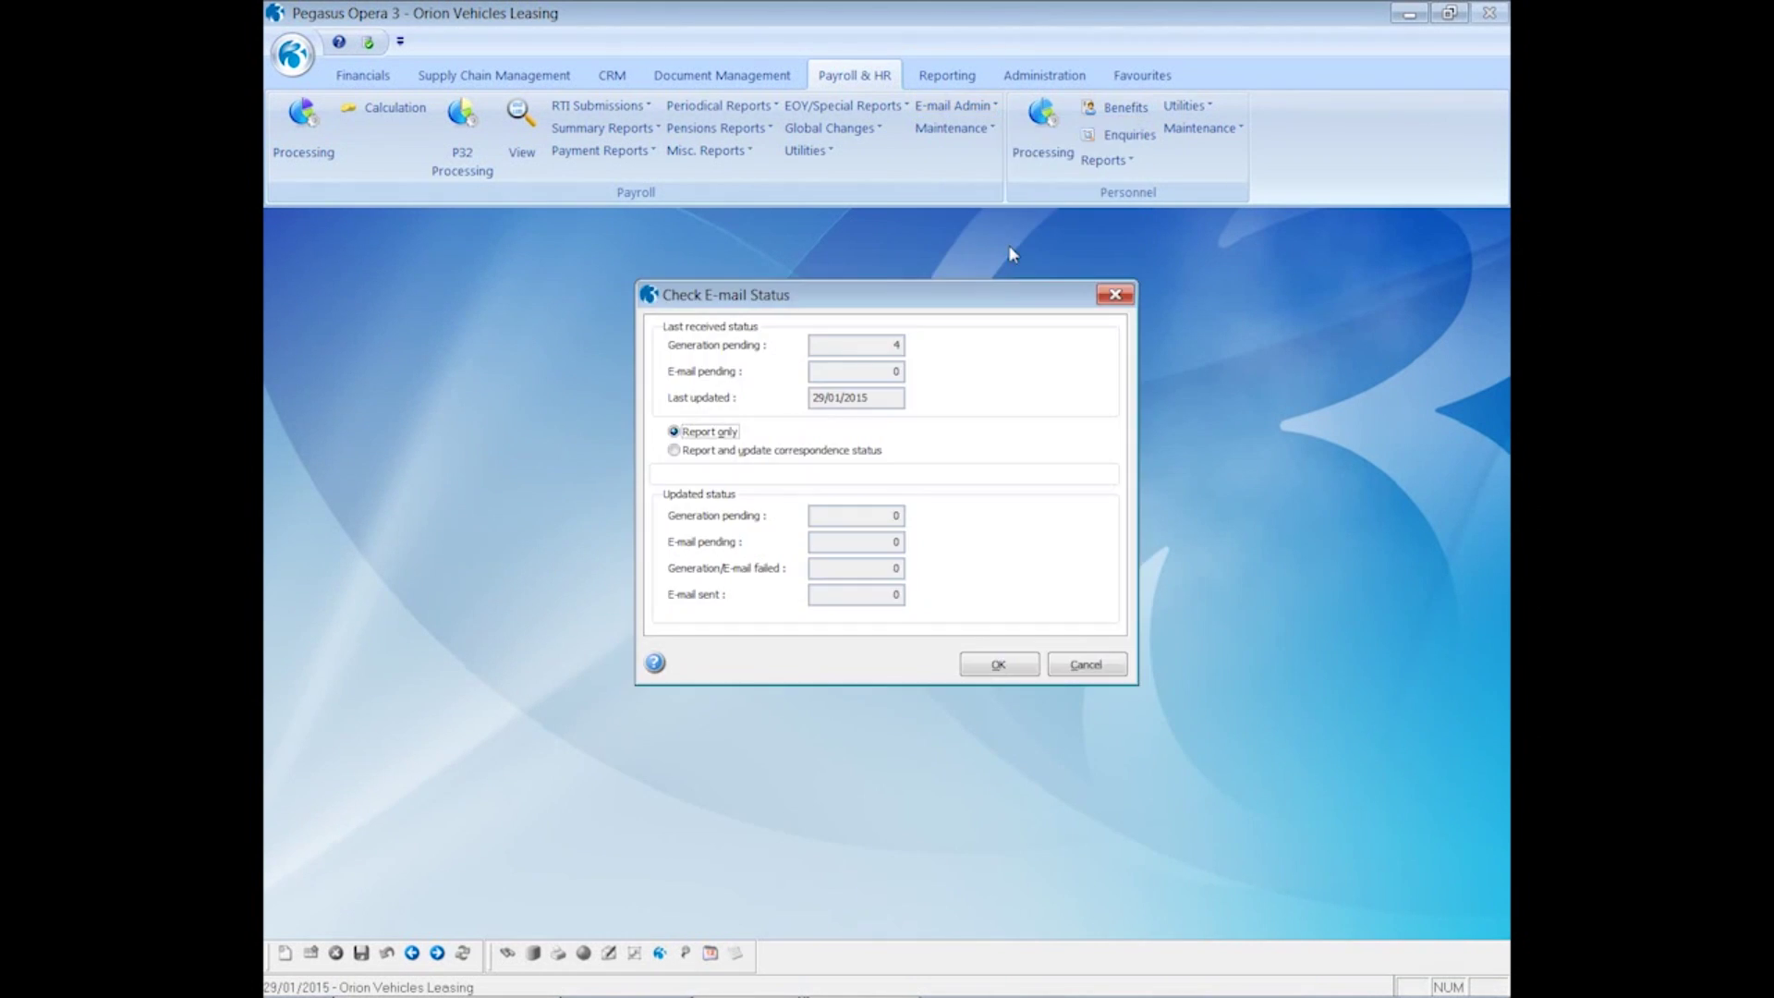
pyautogui.click(734, 452)
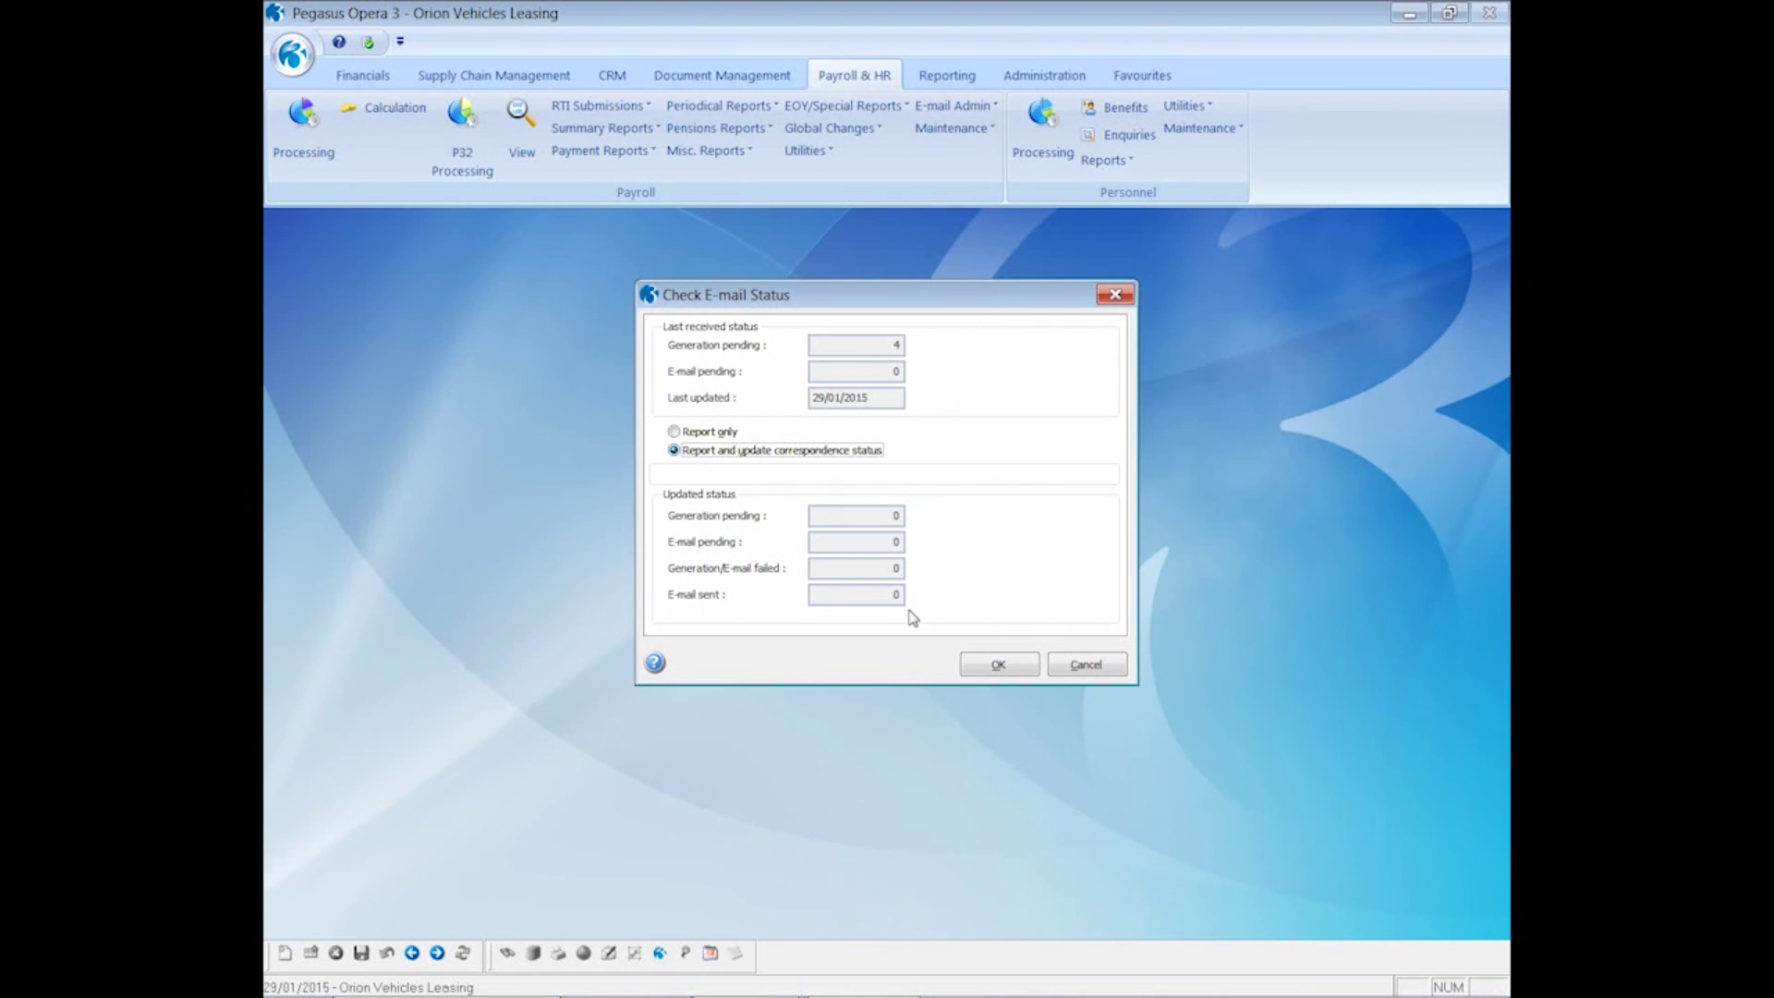
pyautogui.click(990, 666)
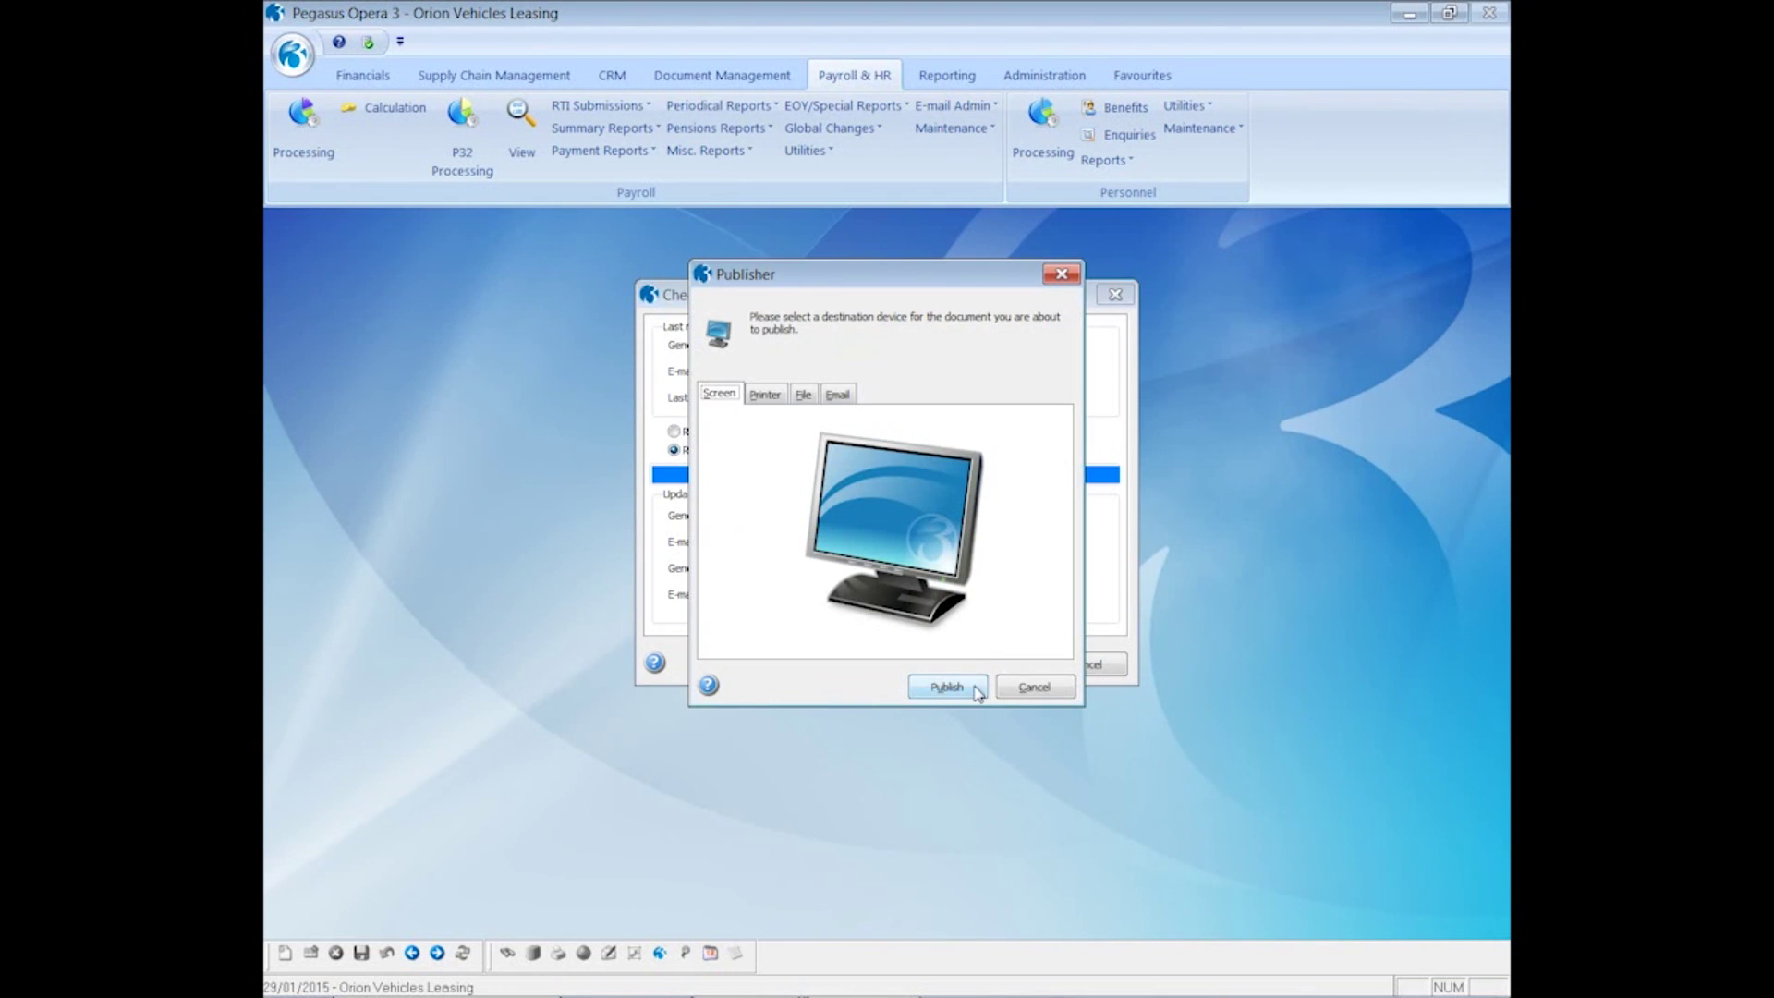
pyautogui.click(974, 688)
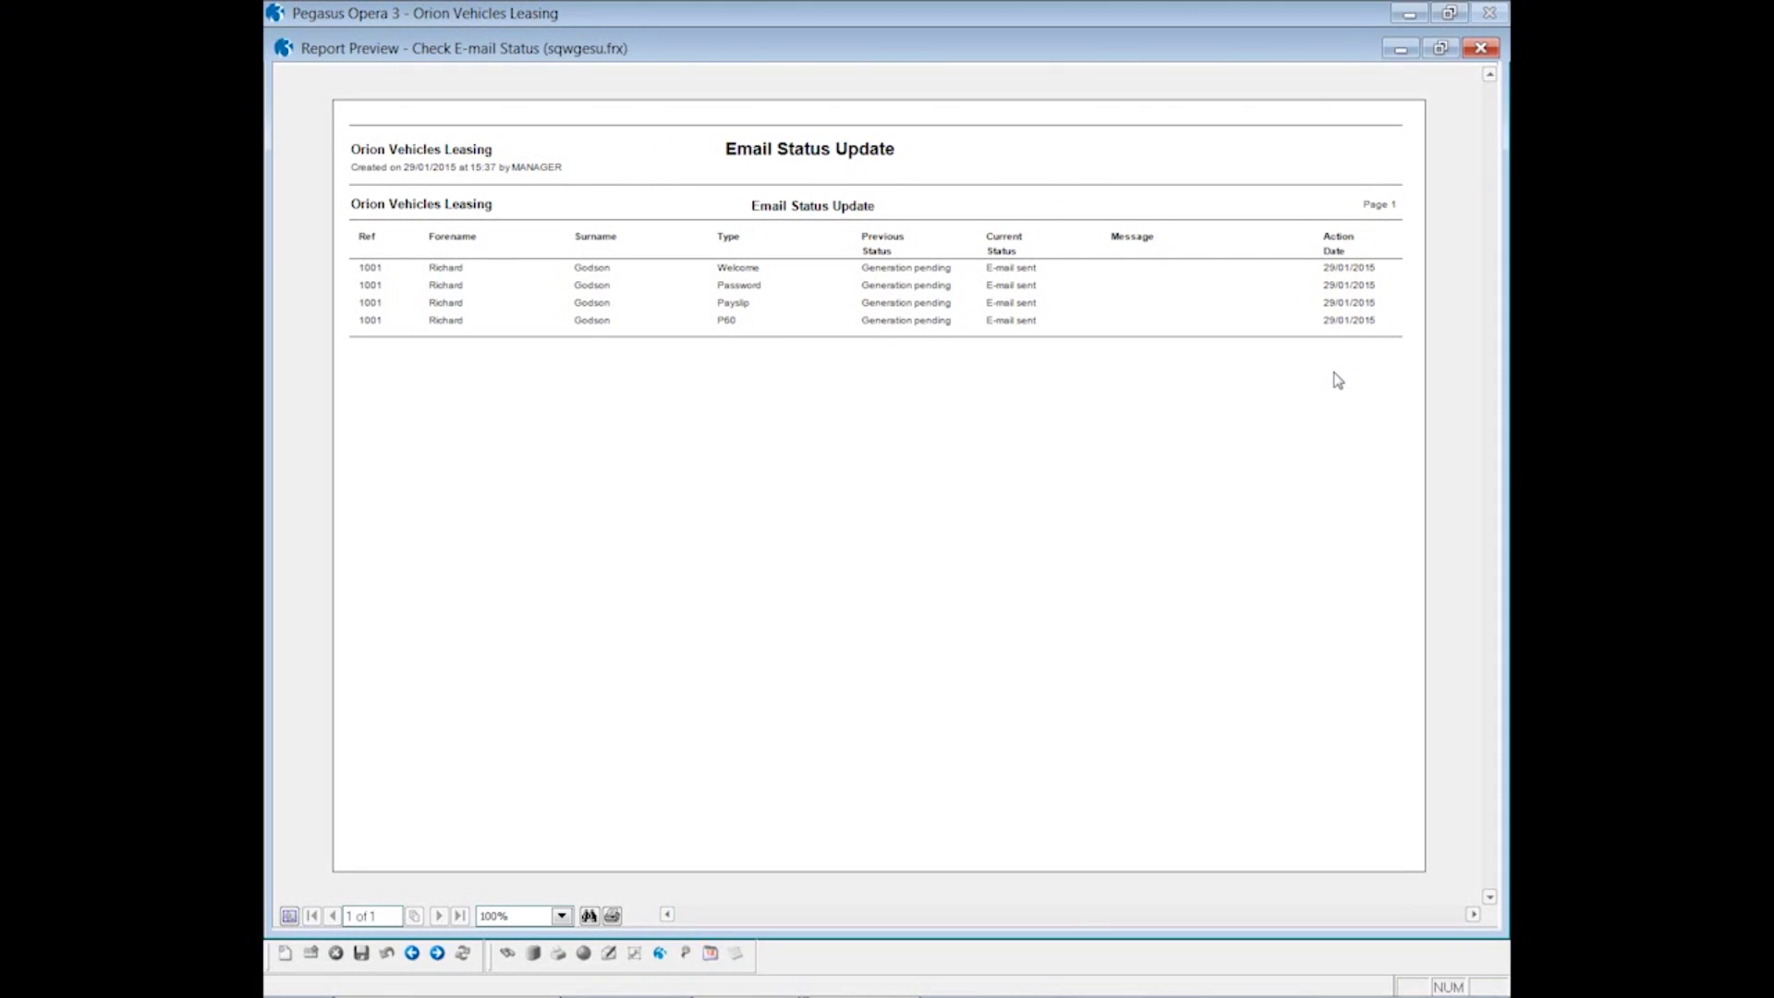
pyautogui.click(1481, 50)
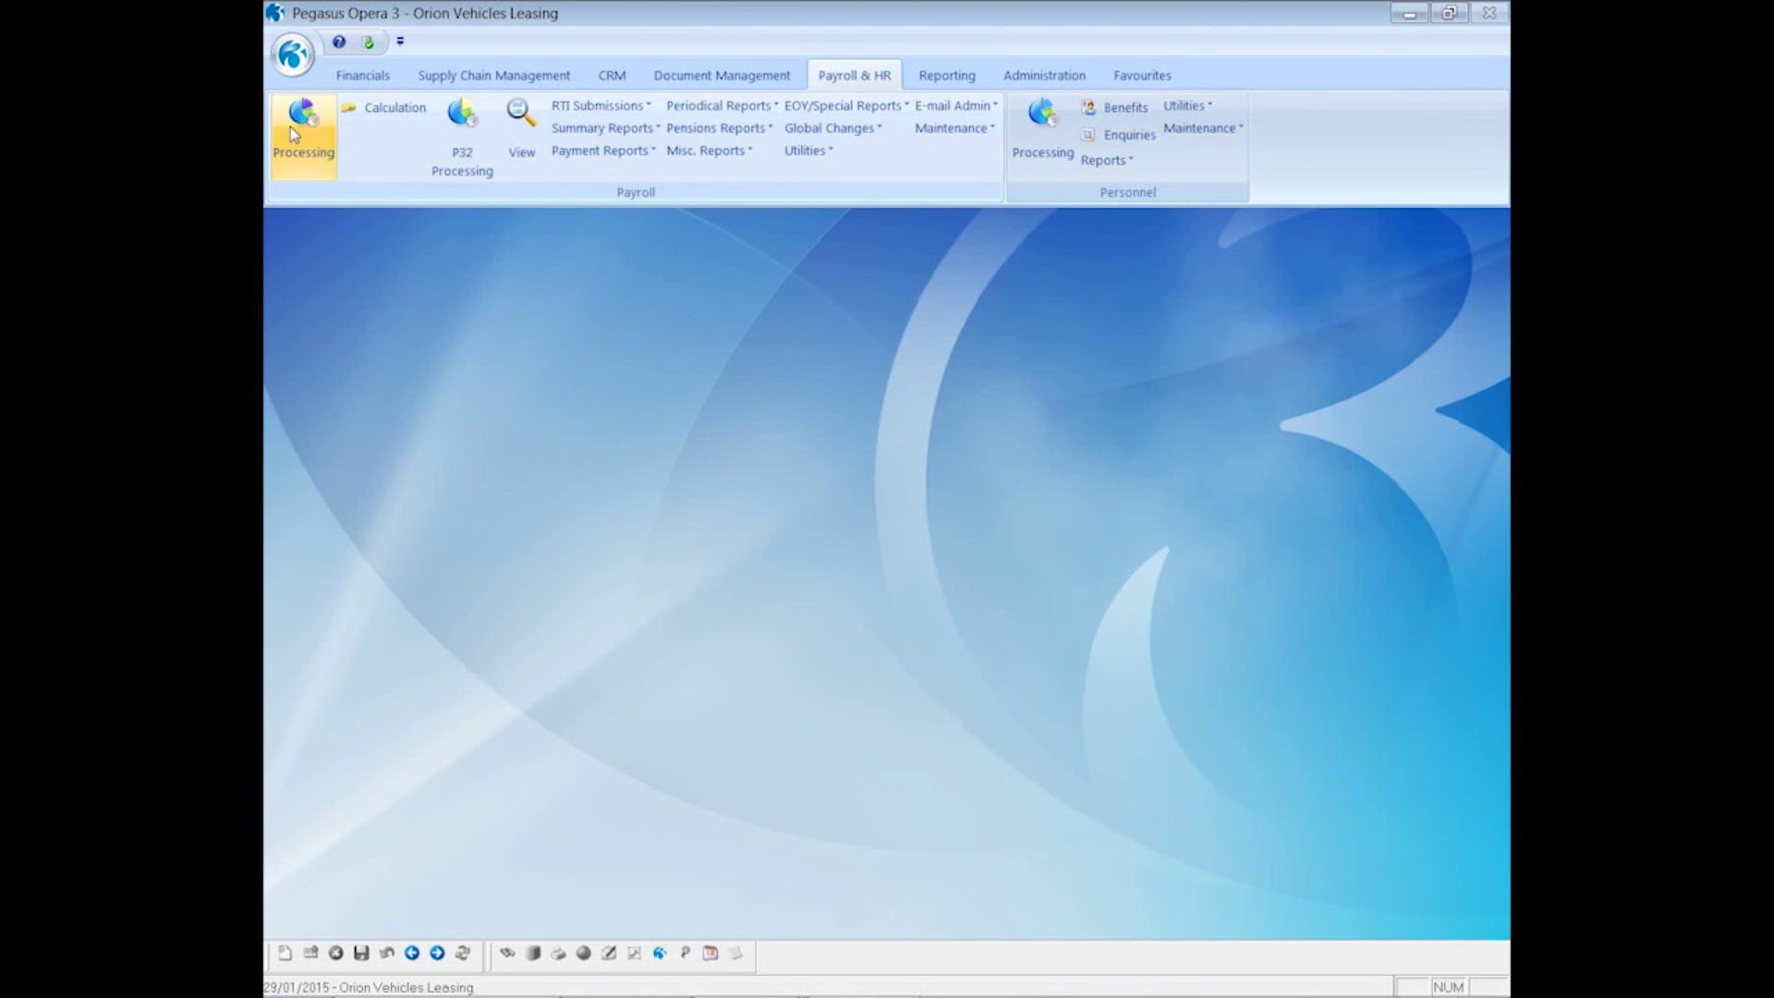
# - From employee 1001's Monthly payroll history, resend the 2014/15 period 12 e-mailed payslip
pyautogui.click(318, 169)
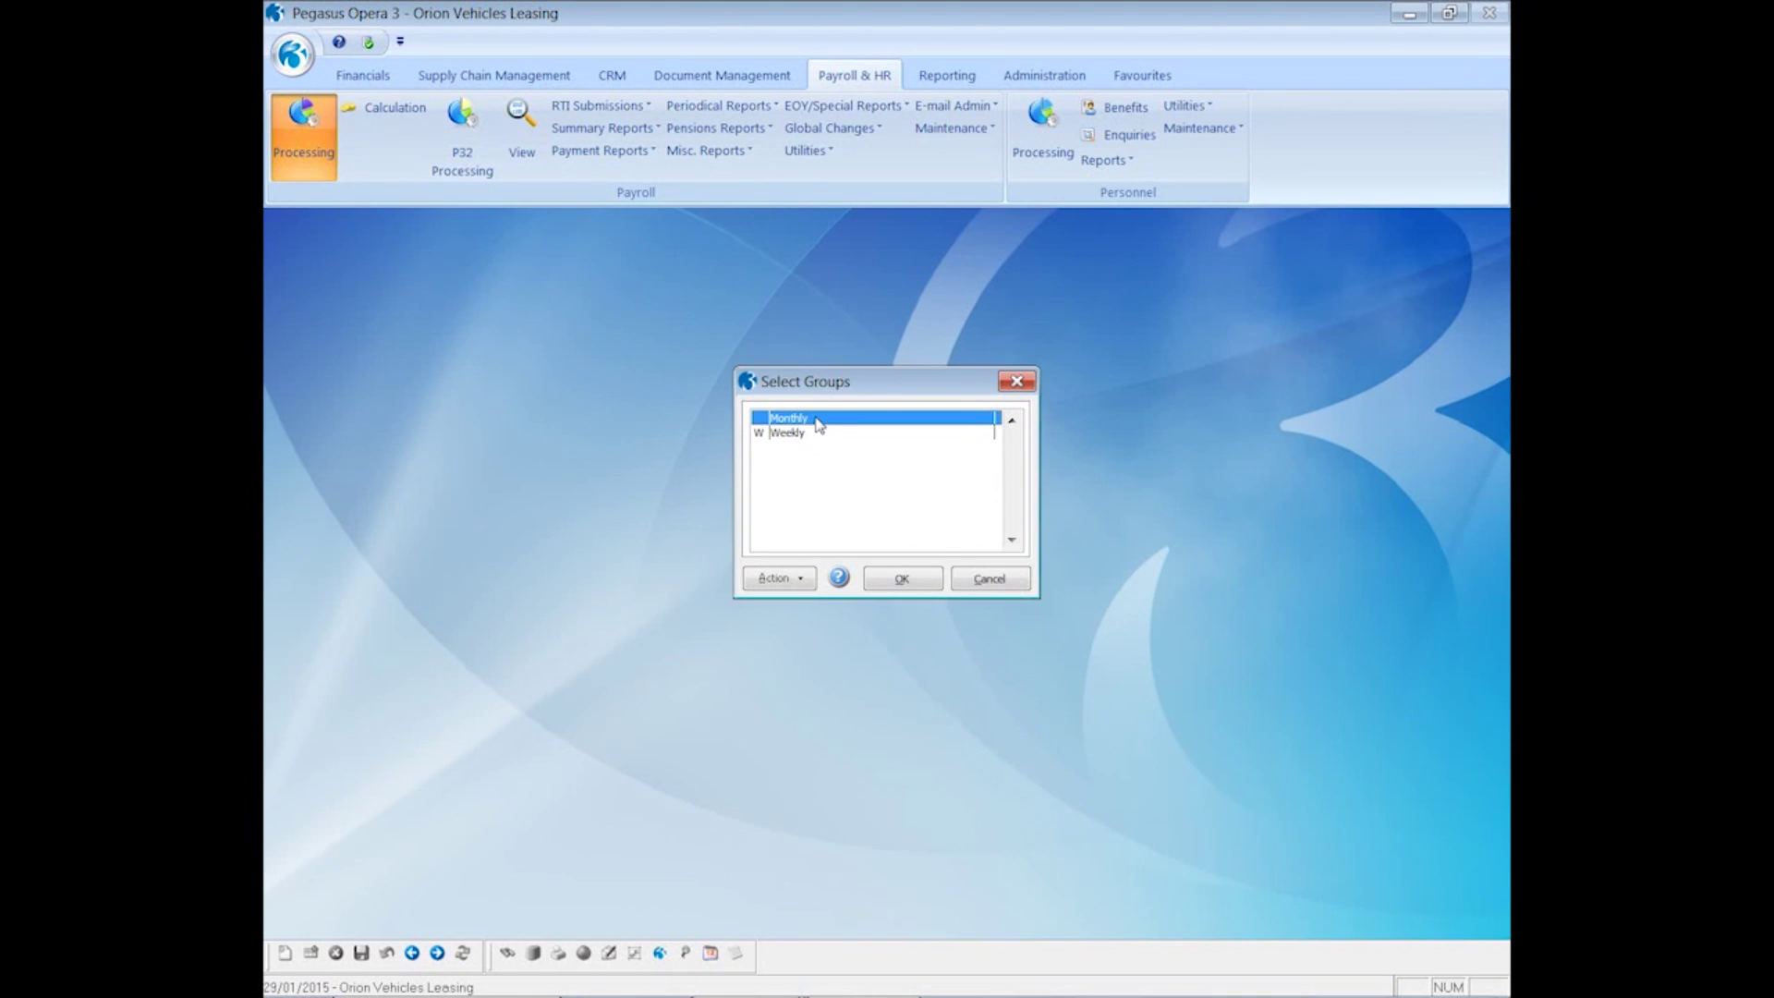
pyautogui.click(887, 579)
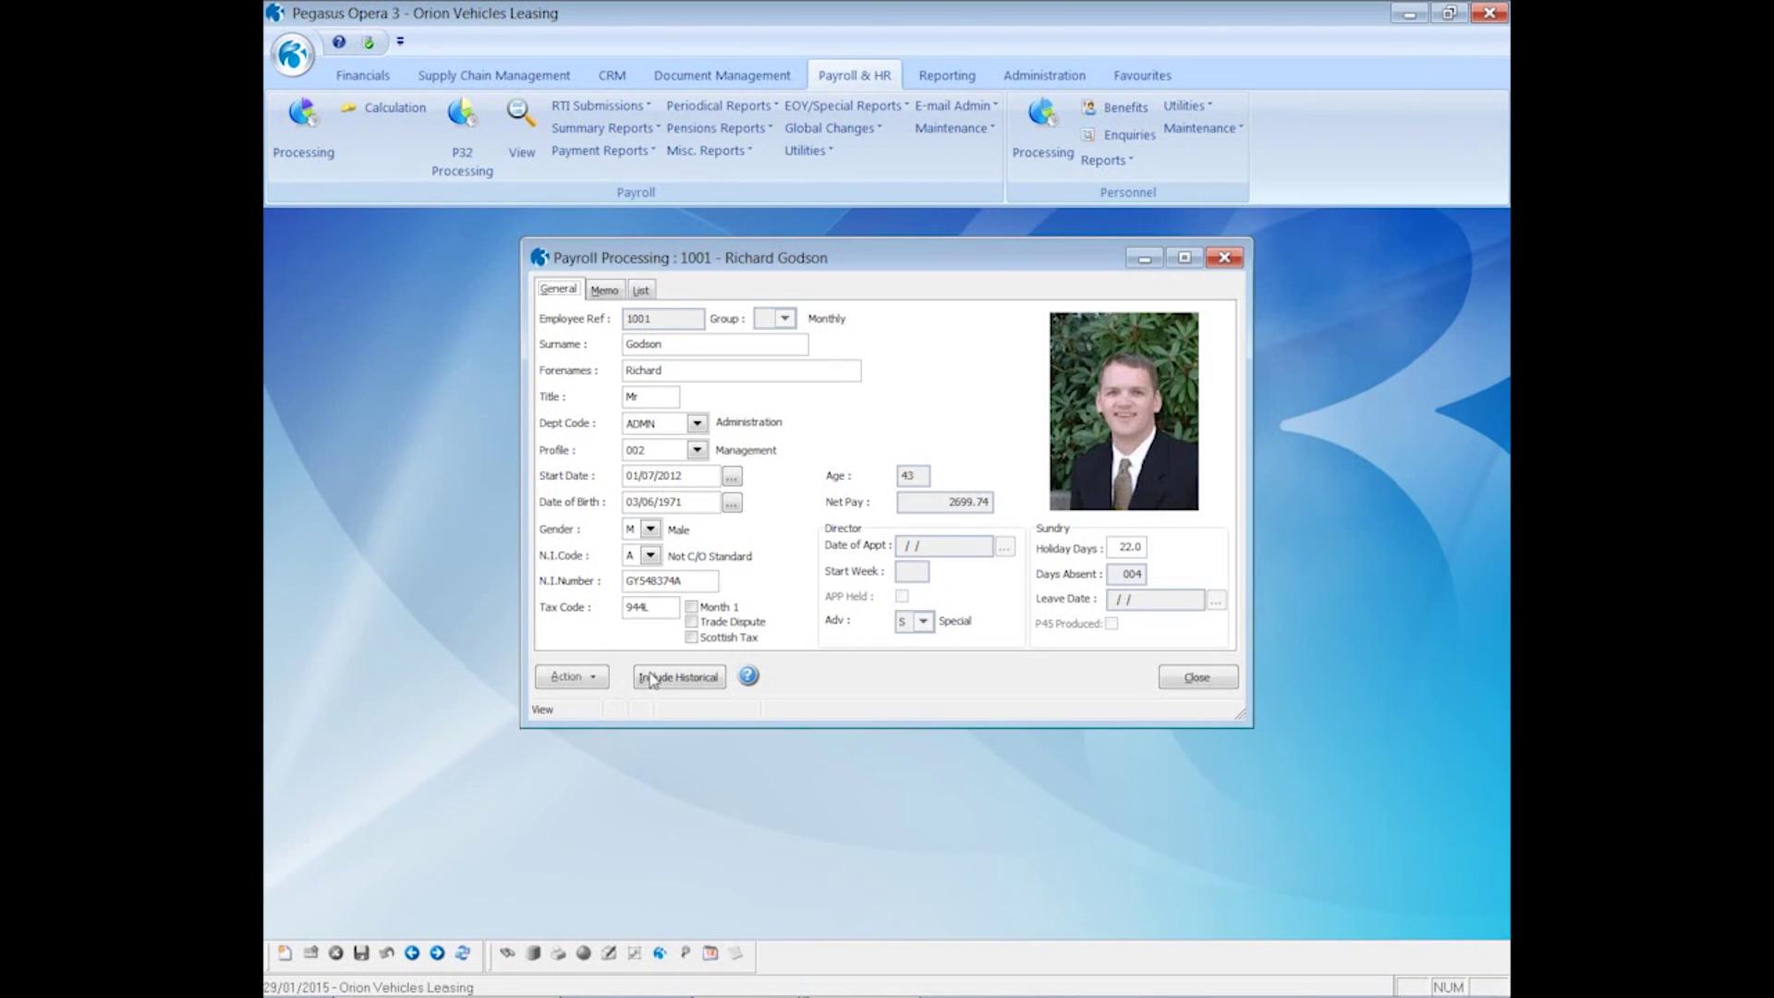
pyautogui.click(599, 680)
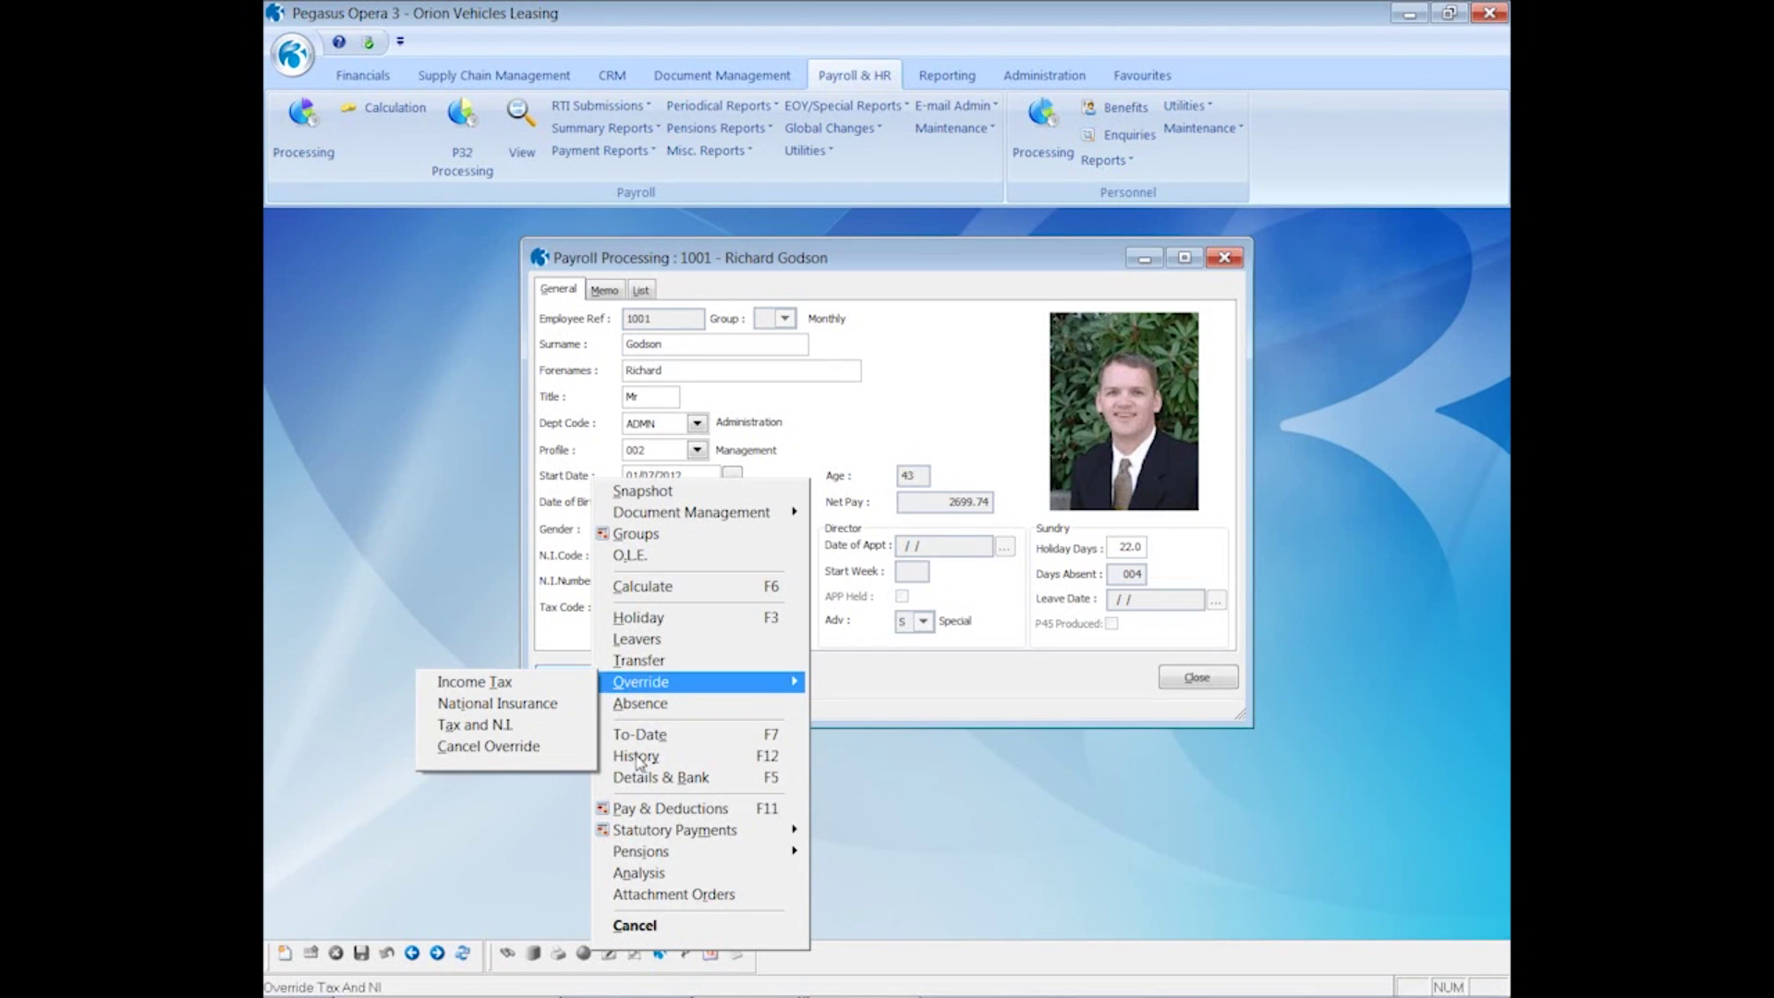
pyautogui.click(638, 758)
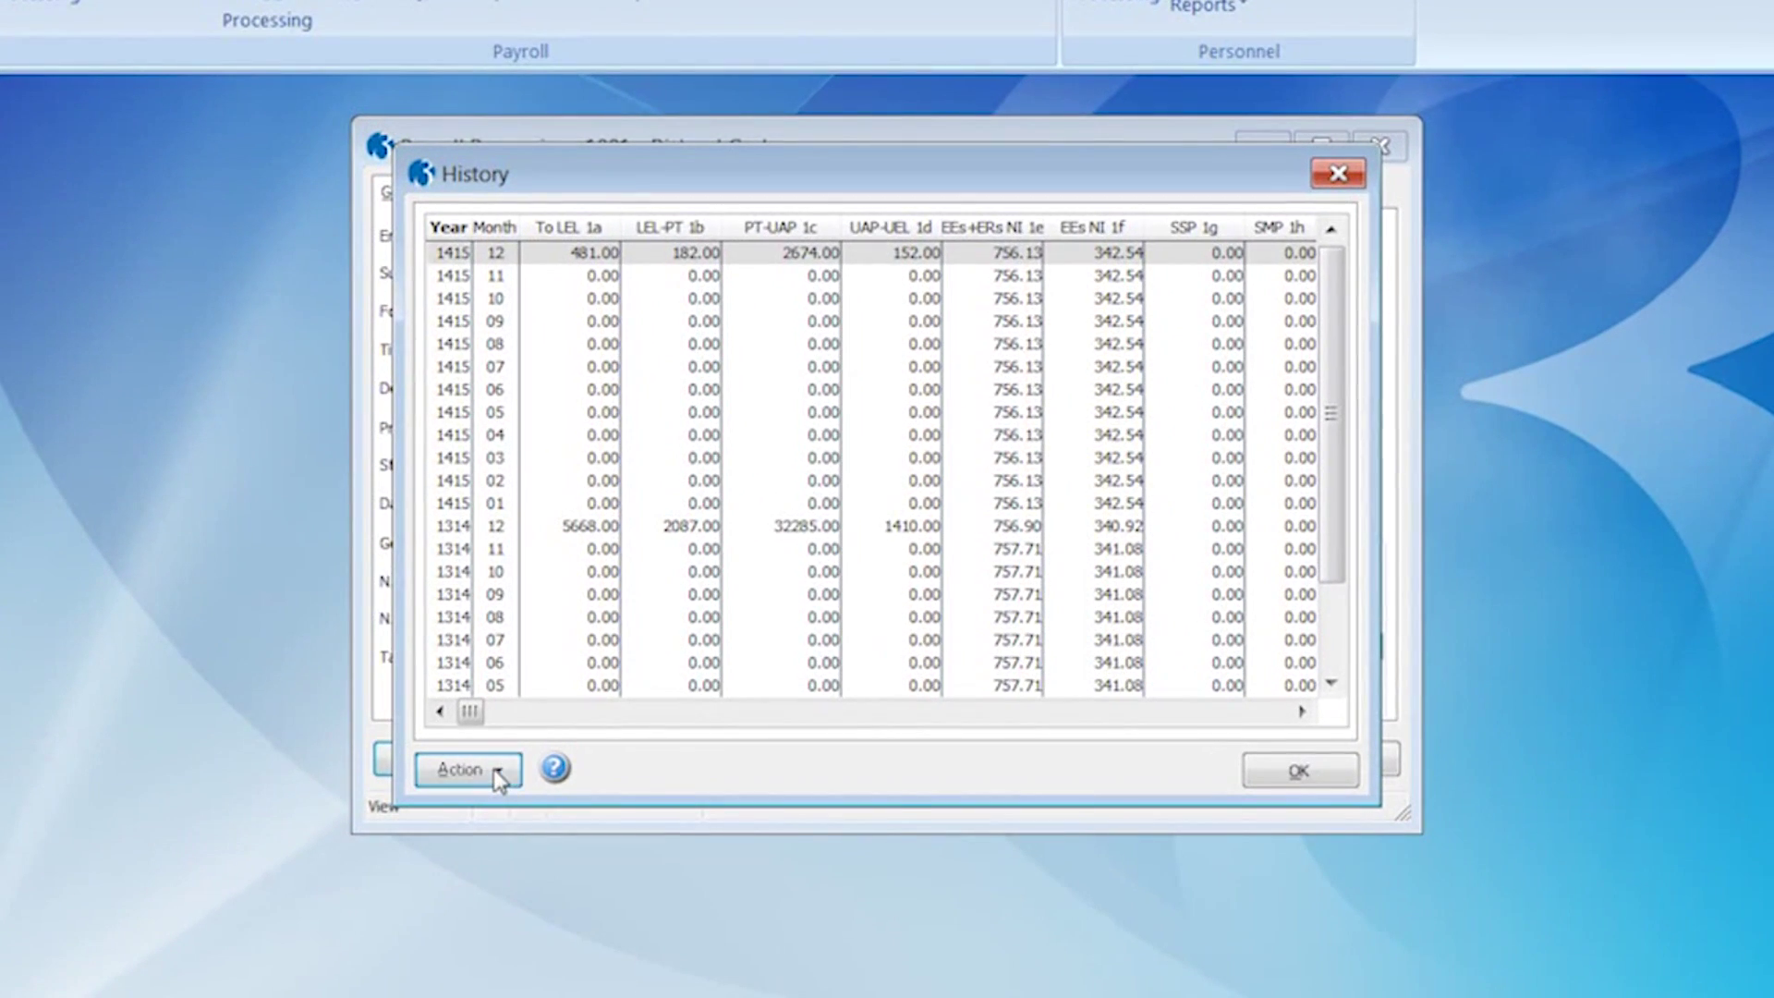
pyautogui.click(620, 689)
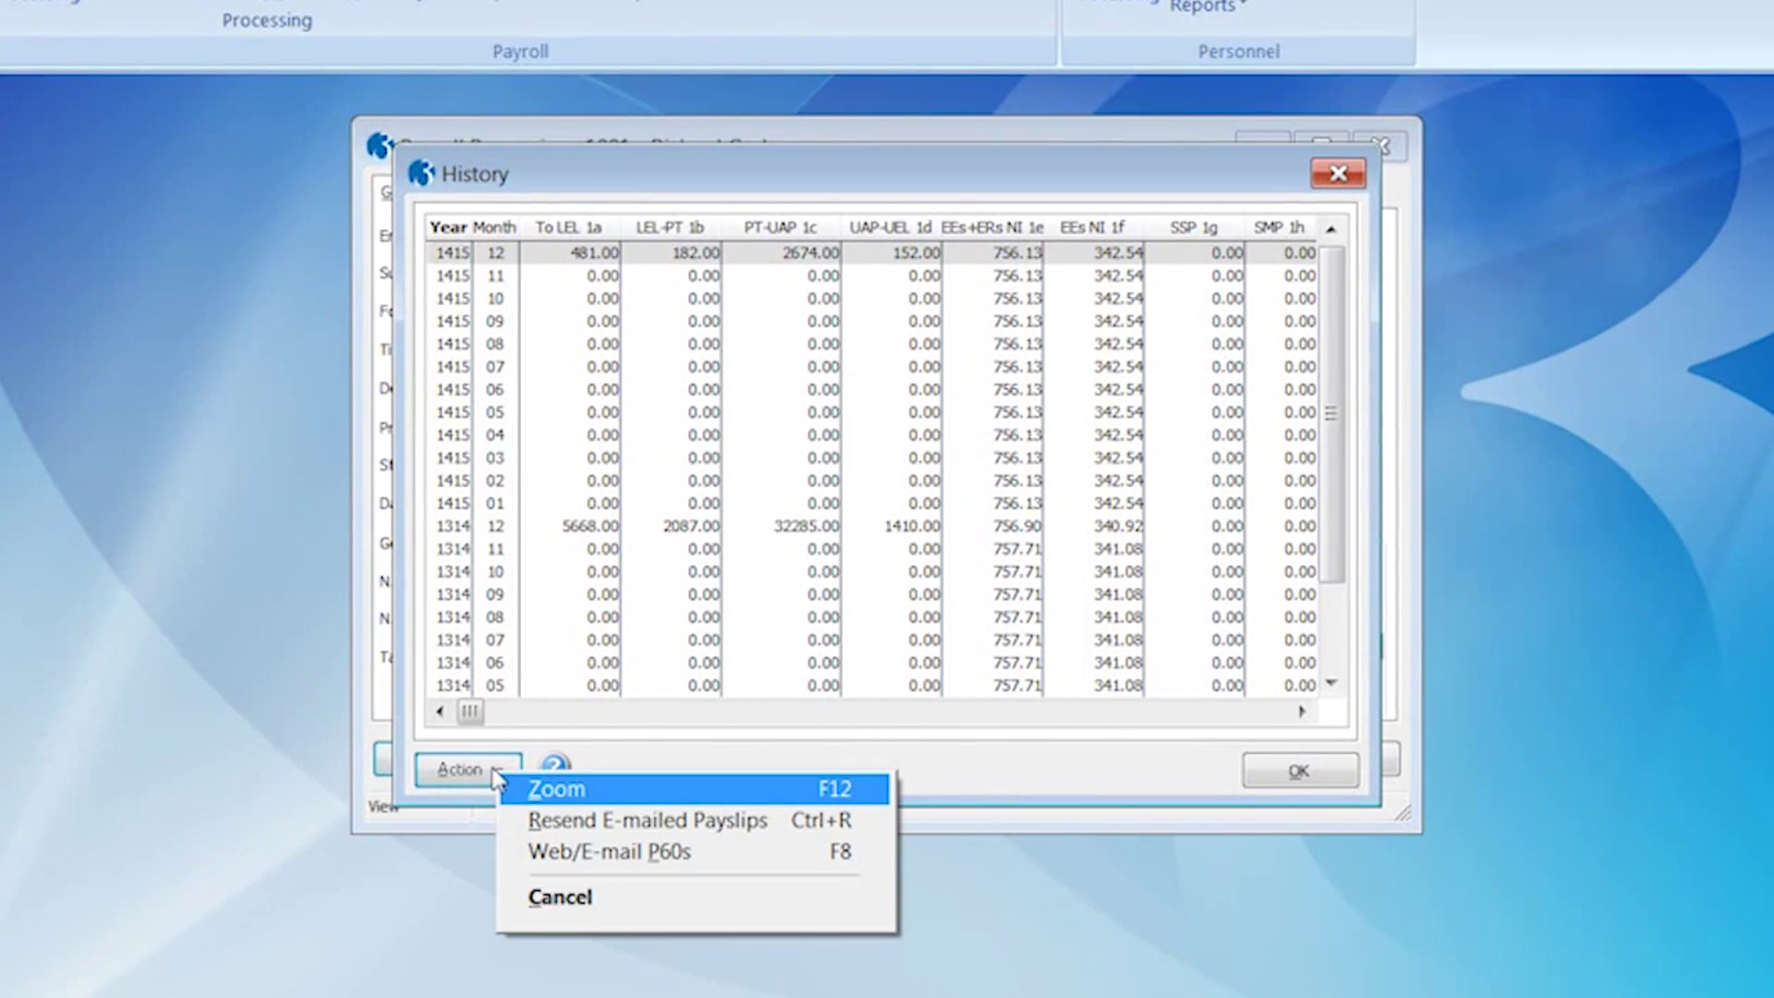
pyautogui.click(628, 823)
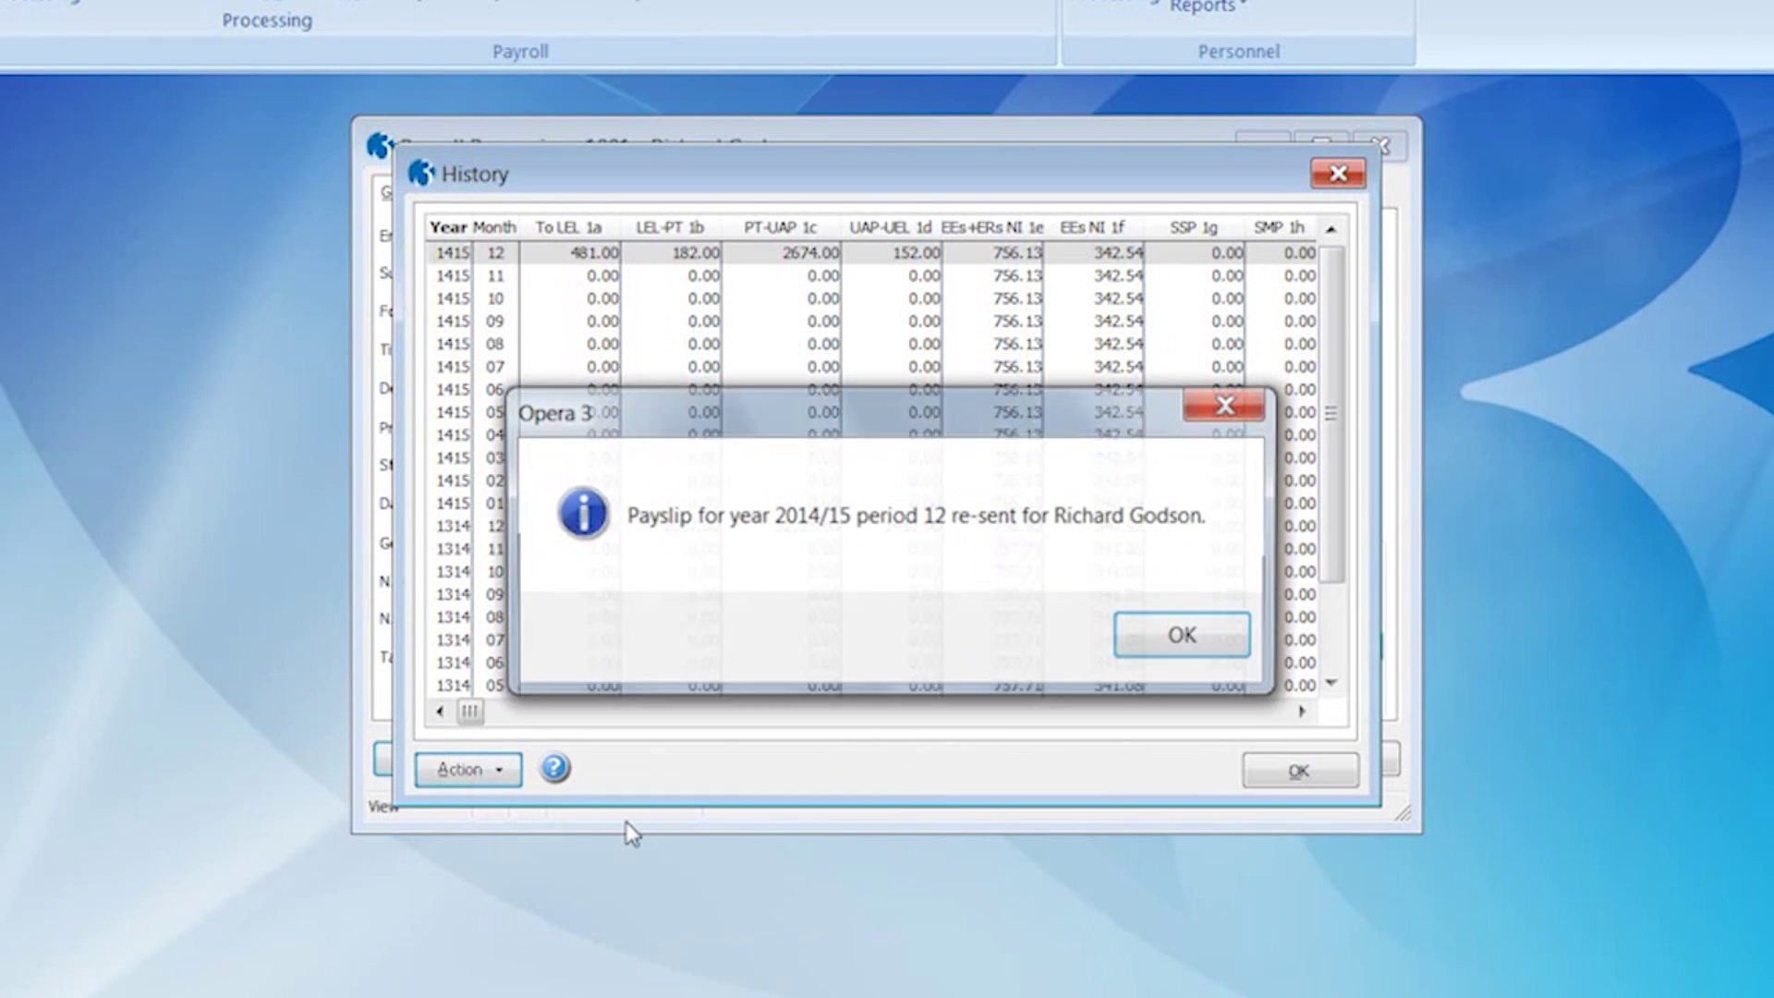
pyautogui.click(1155, 641)
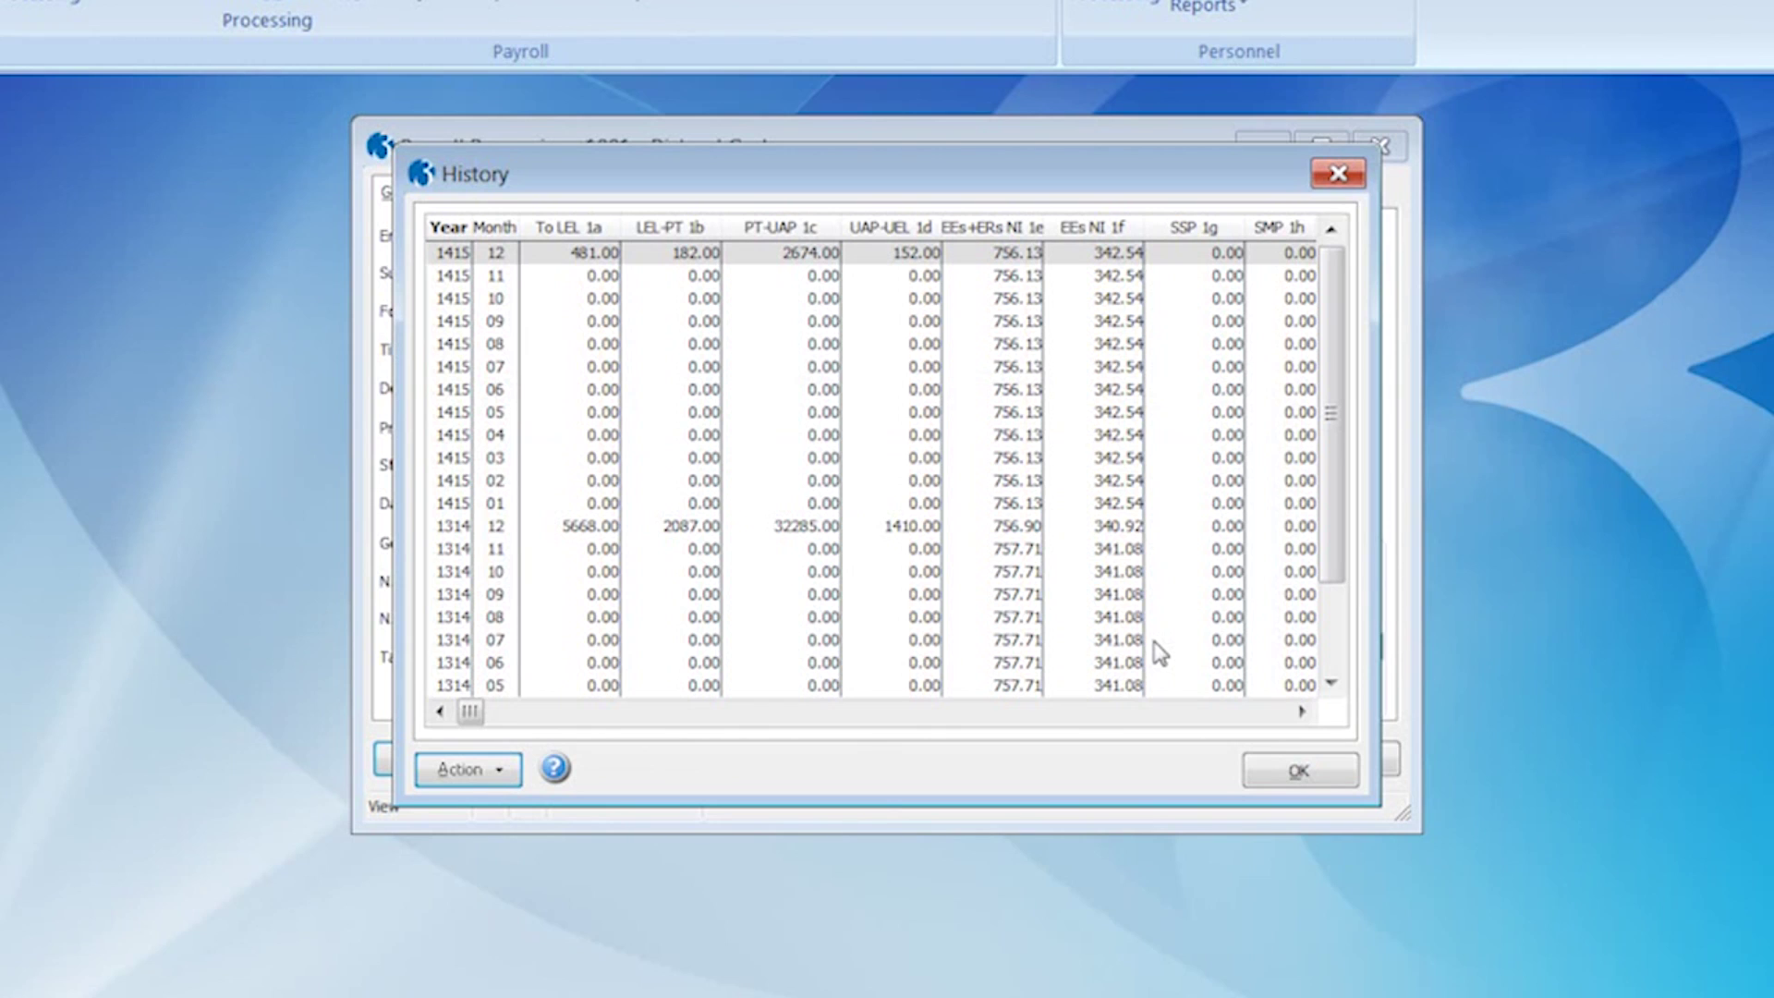
# - Resend employee 1001's 2014/15 P60 by e-mail from the Web/E-mail P60s list
pyautogui.click(496, 772)
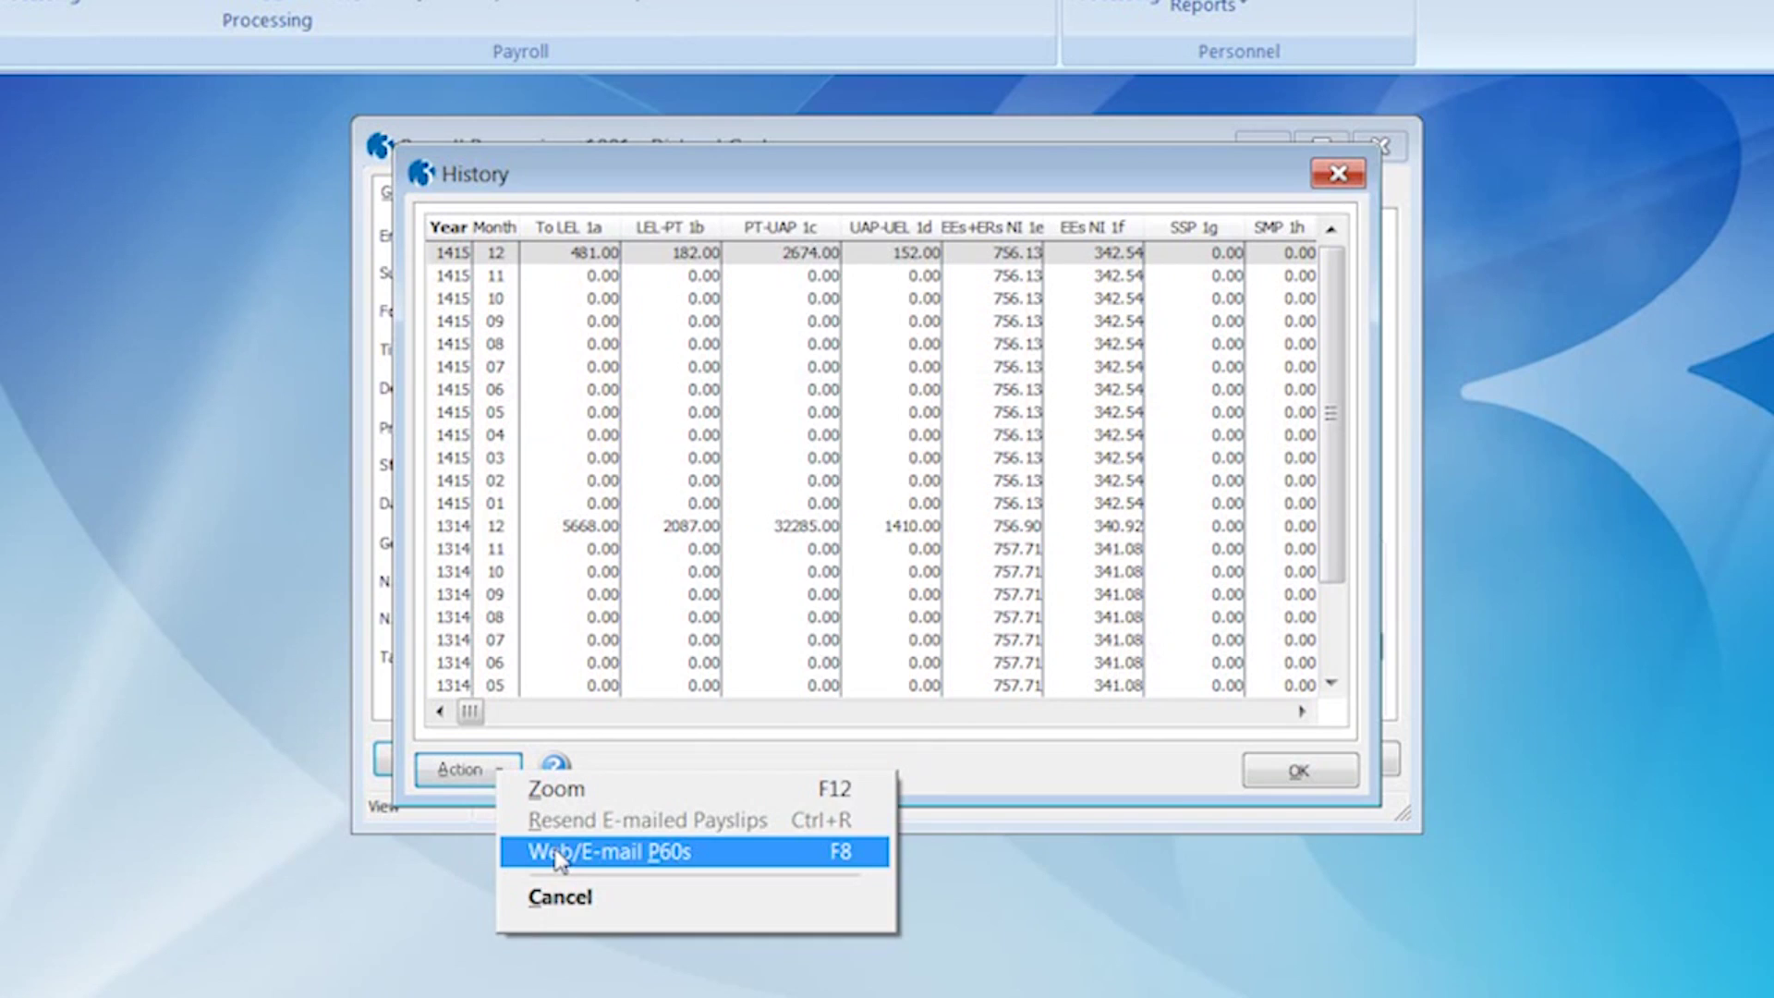
pyautogui.click(559, 852)
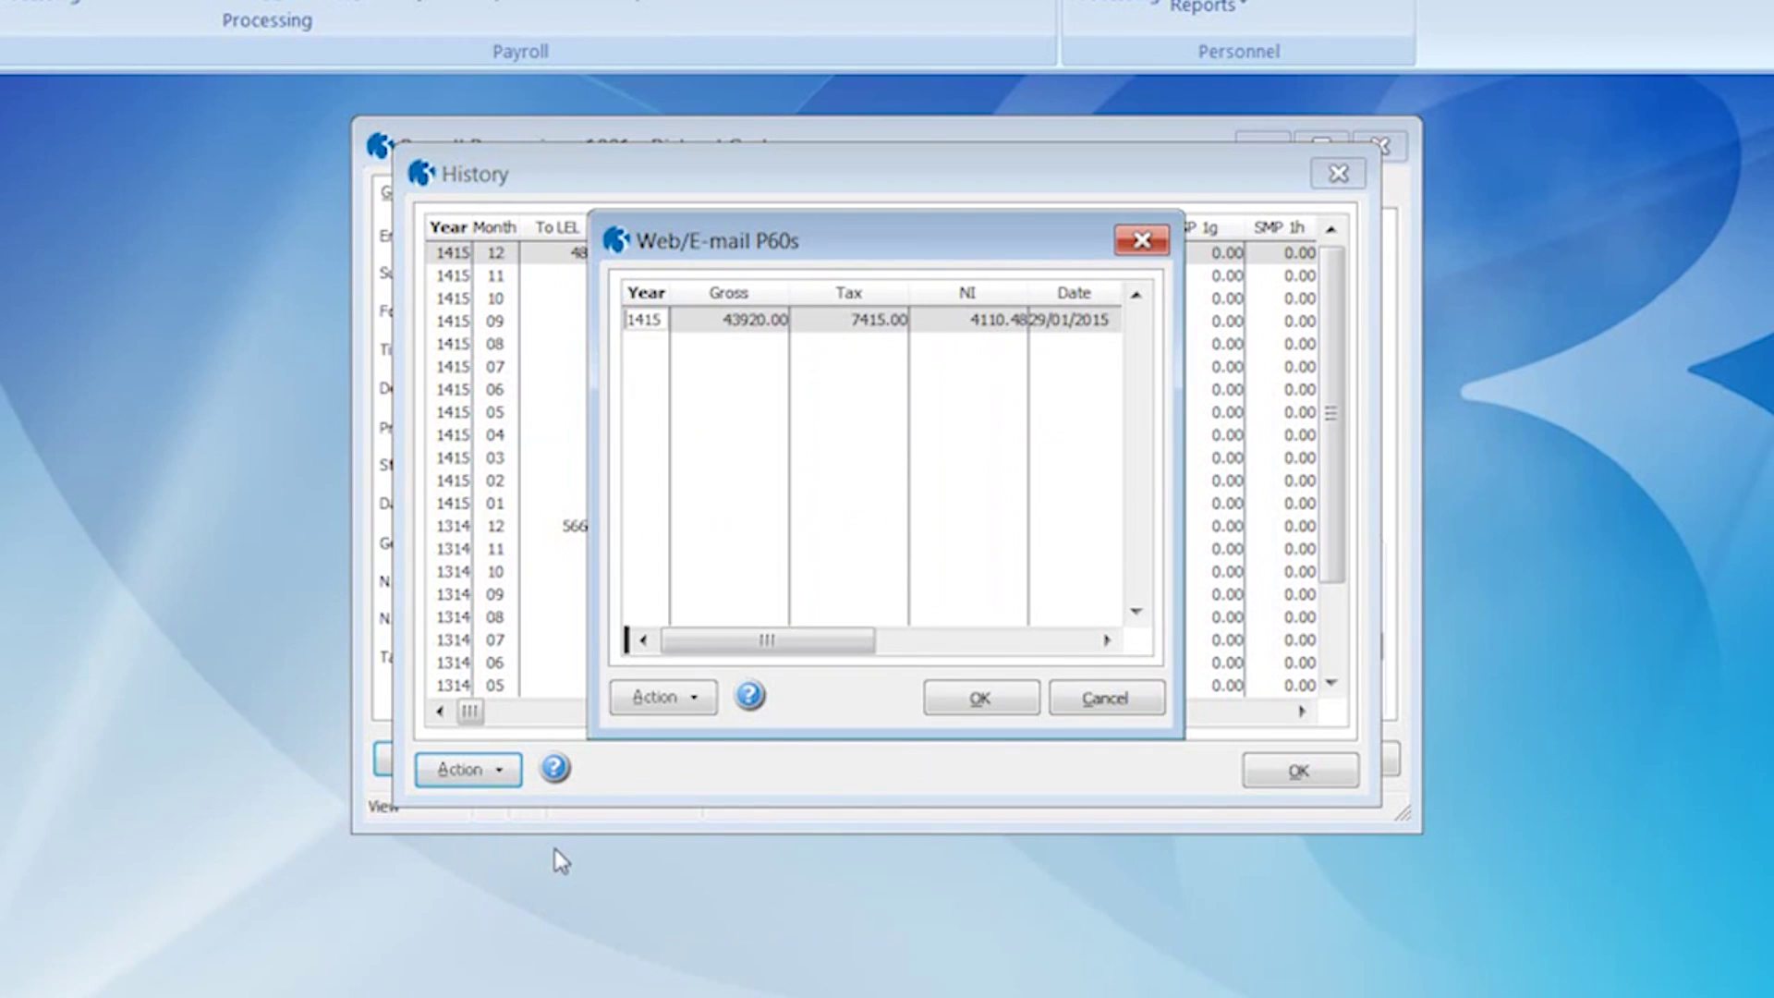
pyautogui.click(665, 706)
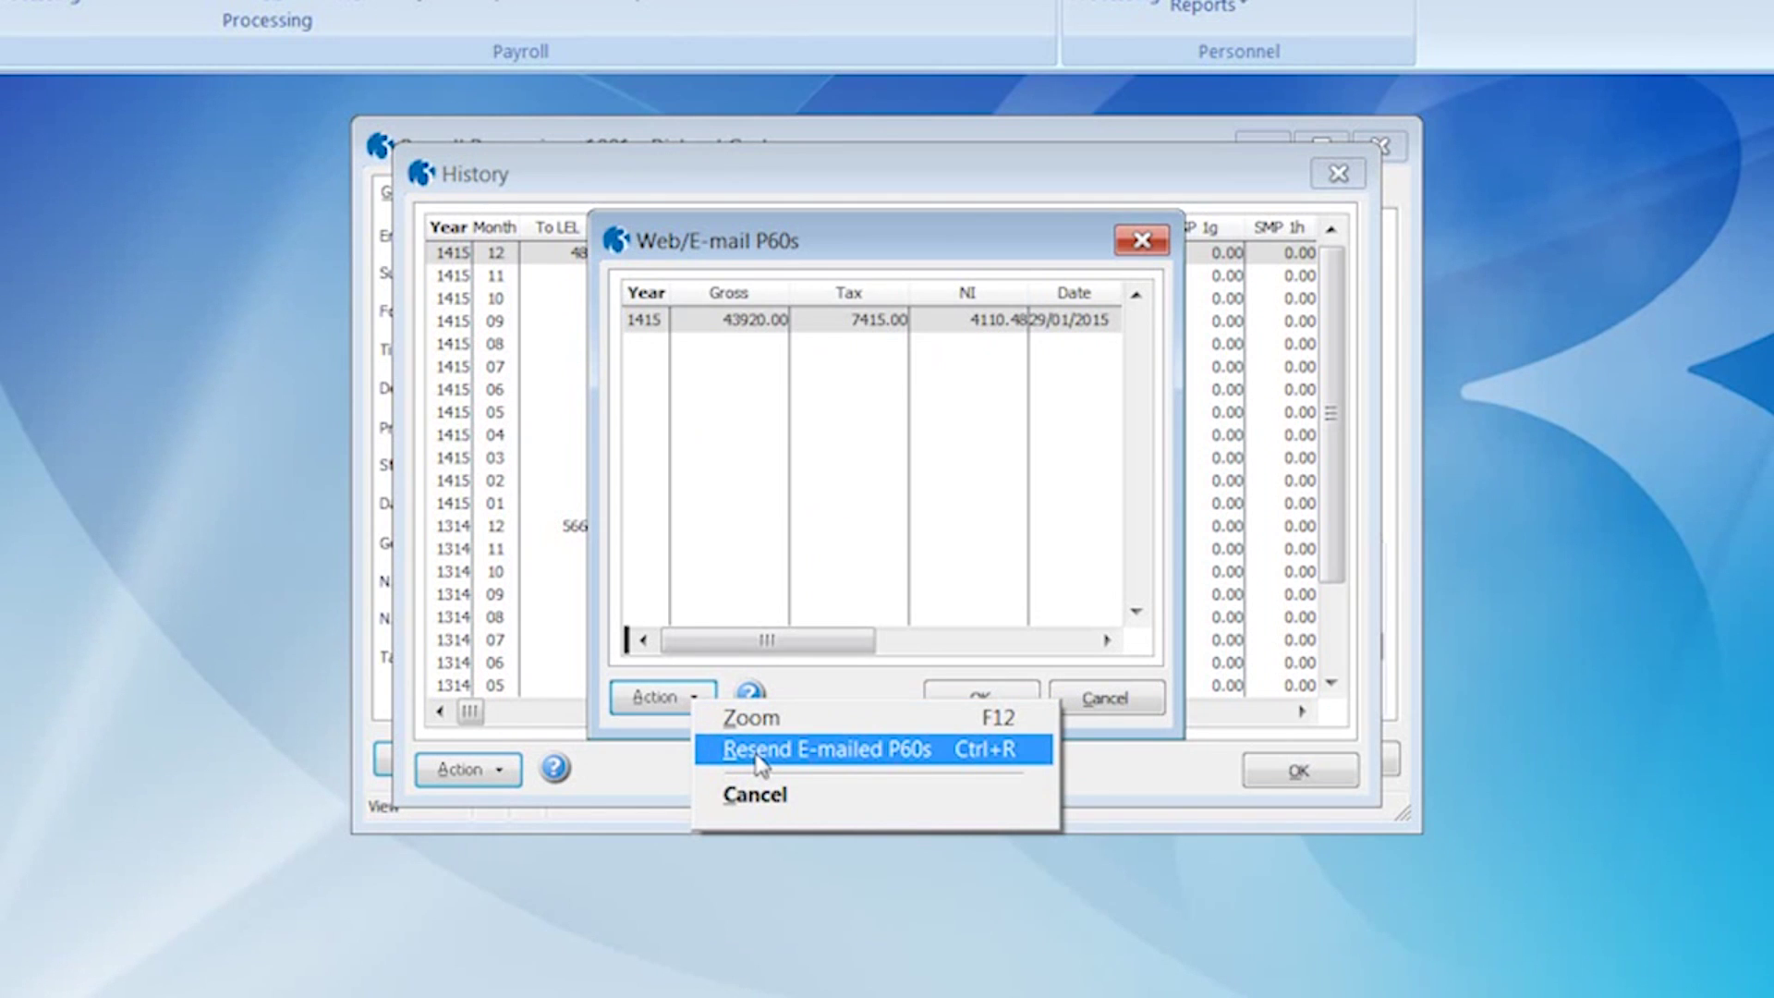
pyautogui.click(754, 756)
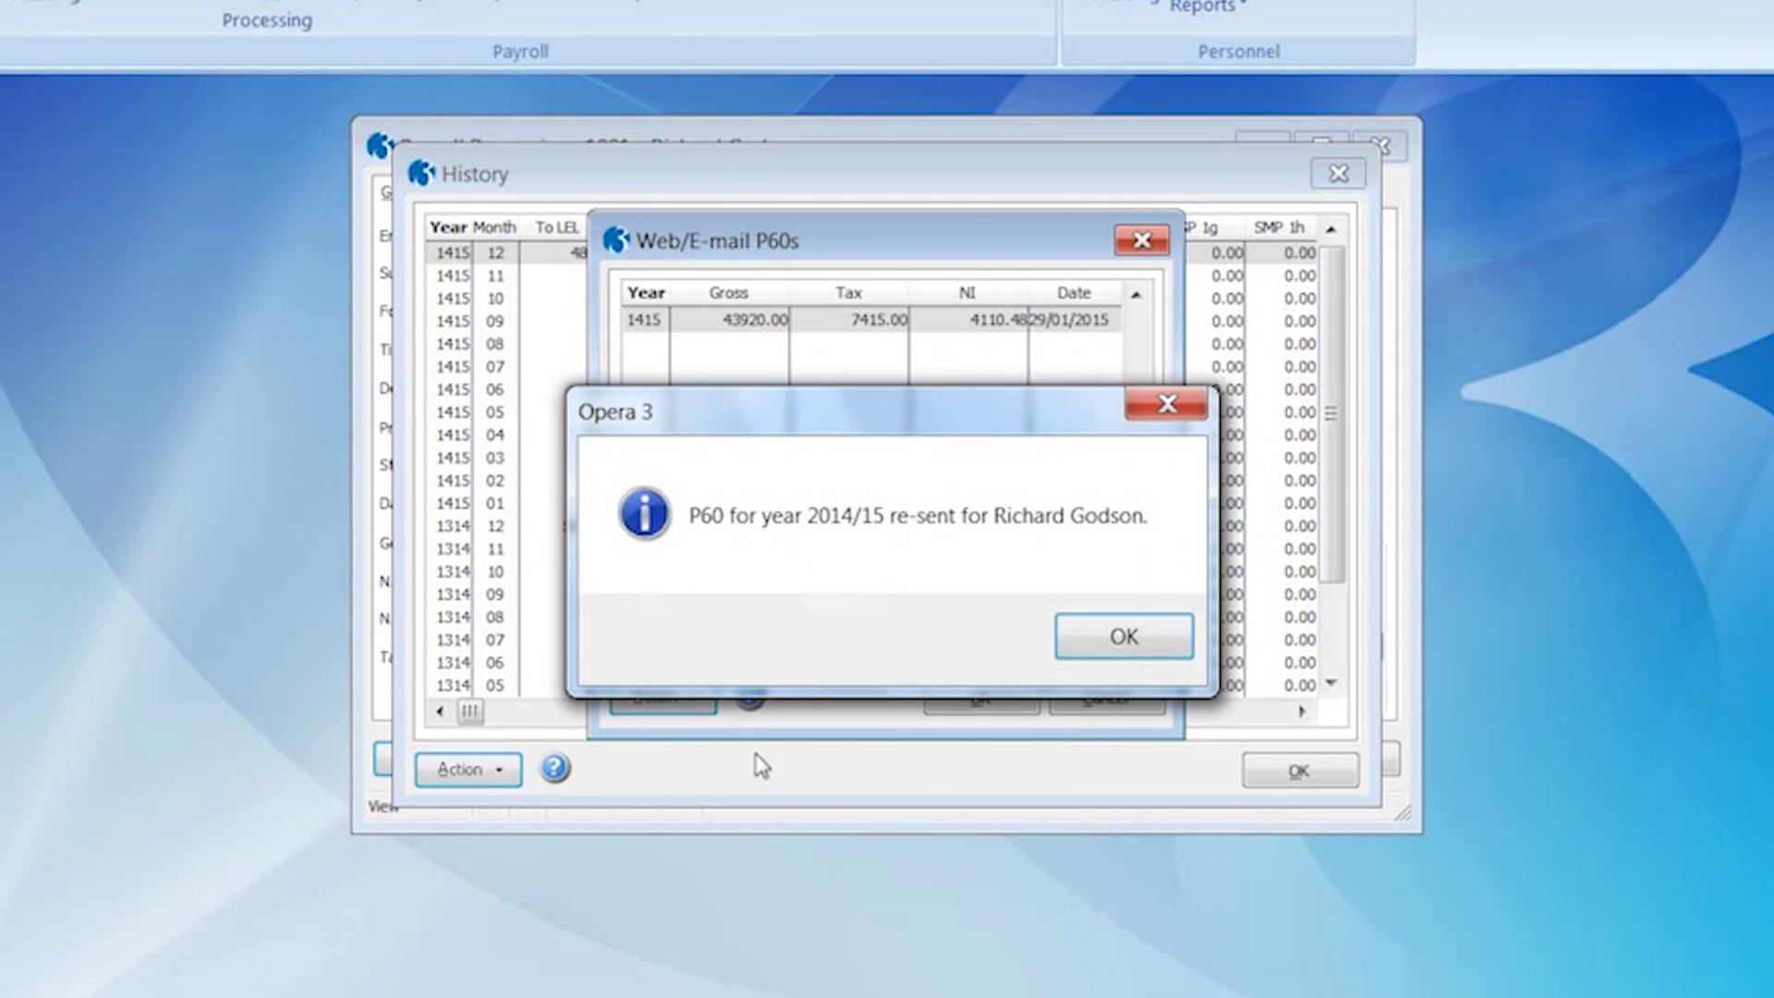
pyautogui.click(1085, 638)
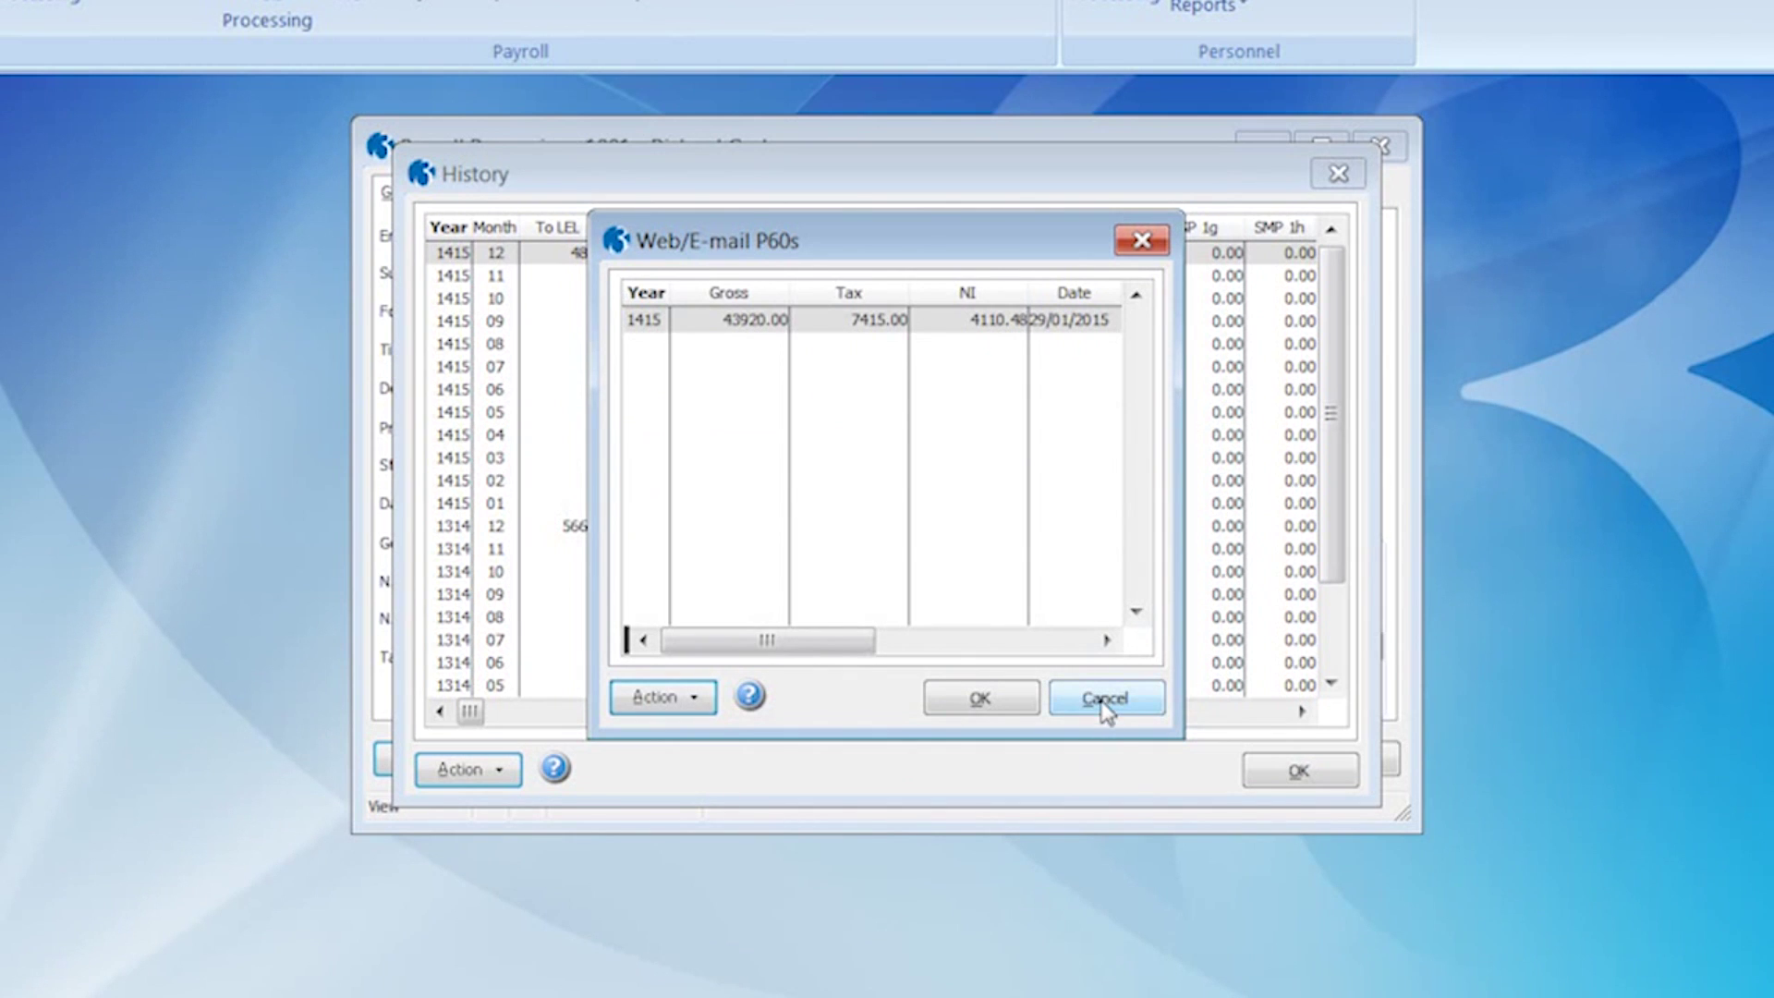
# - Close the P60 list, payroll history and the employee's payroll record
pyautogui.click(1104, 708)
pyautogui.click(1299, 771)
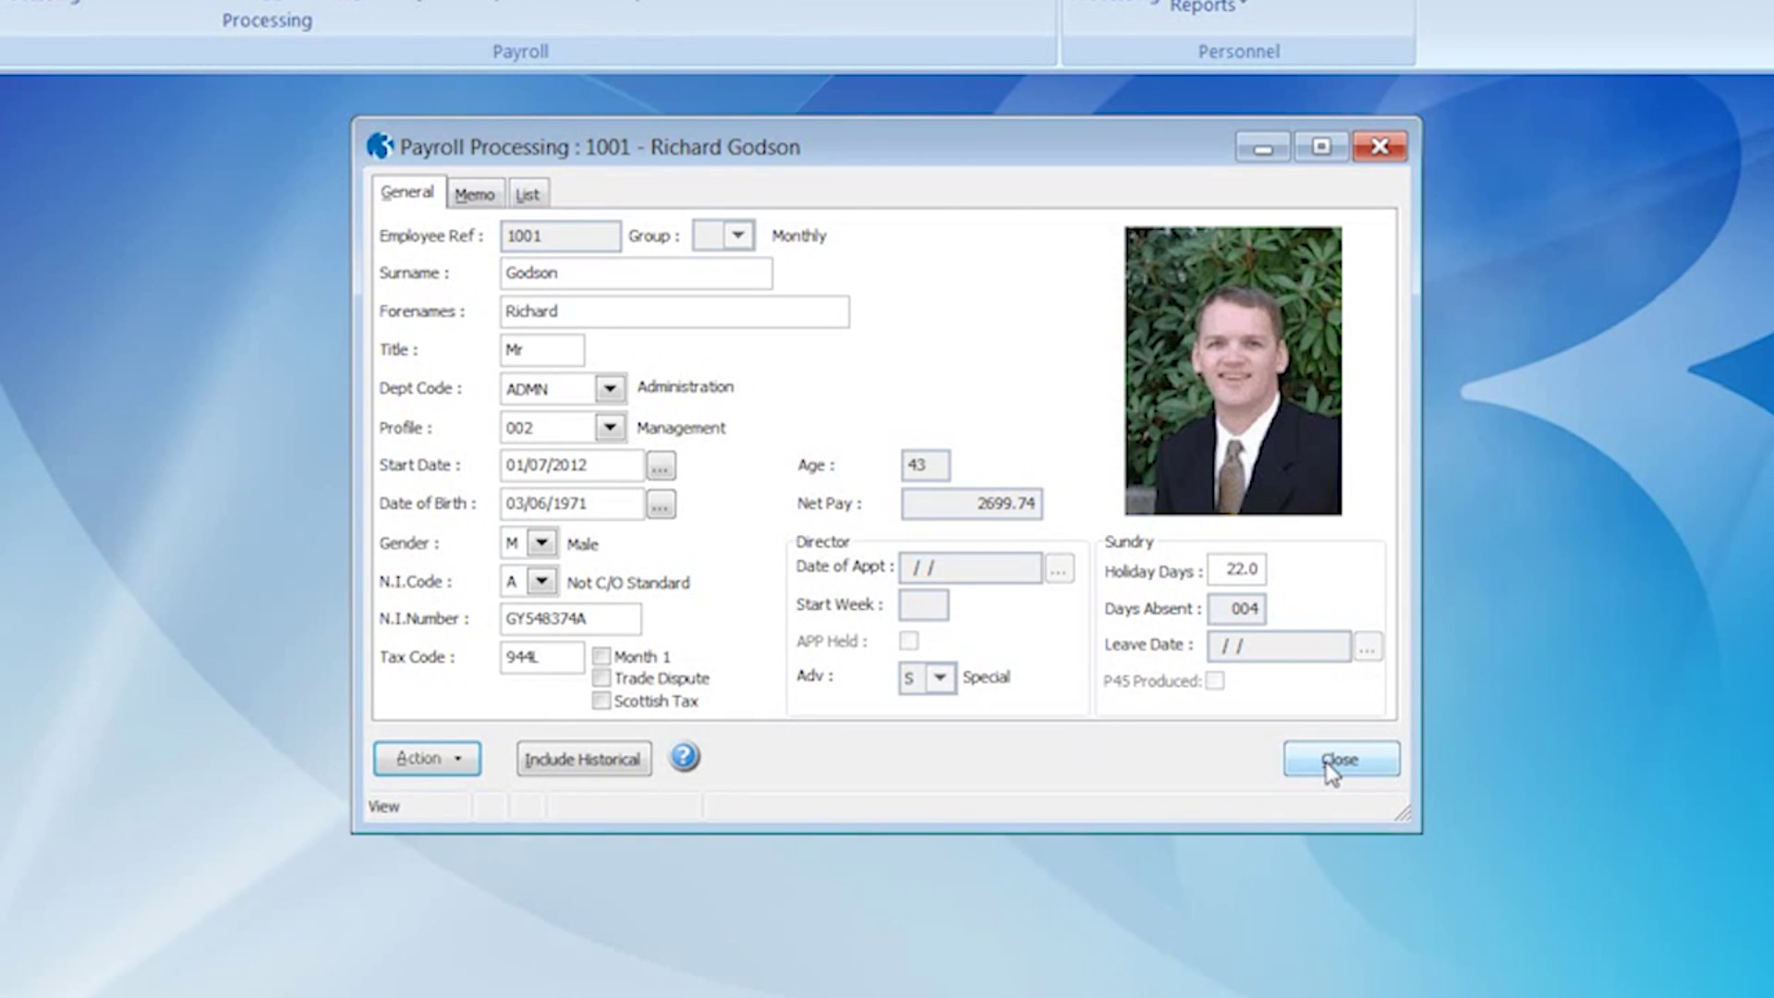
pyautogui.click(1331, 767)
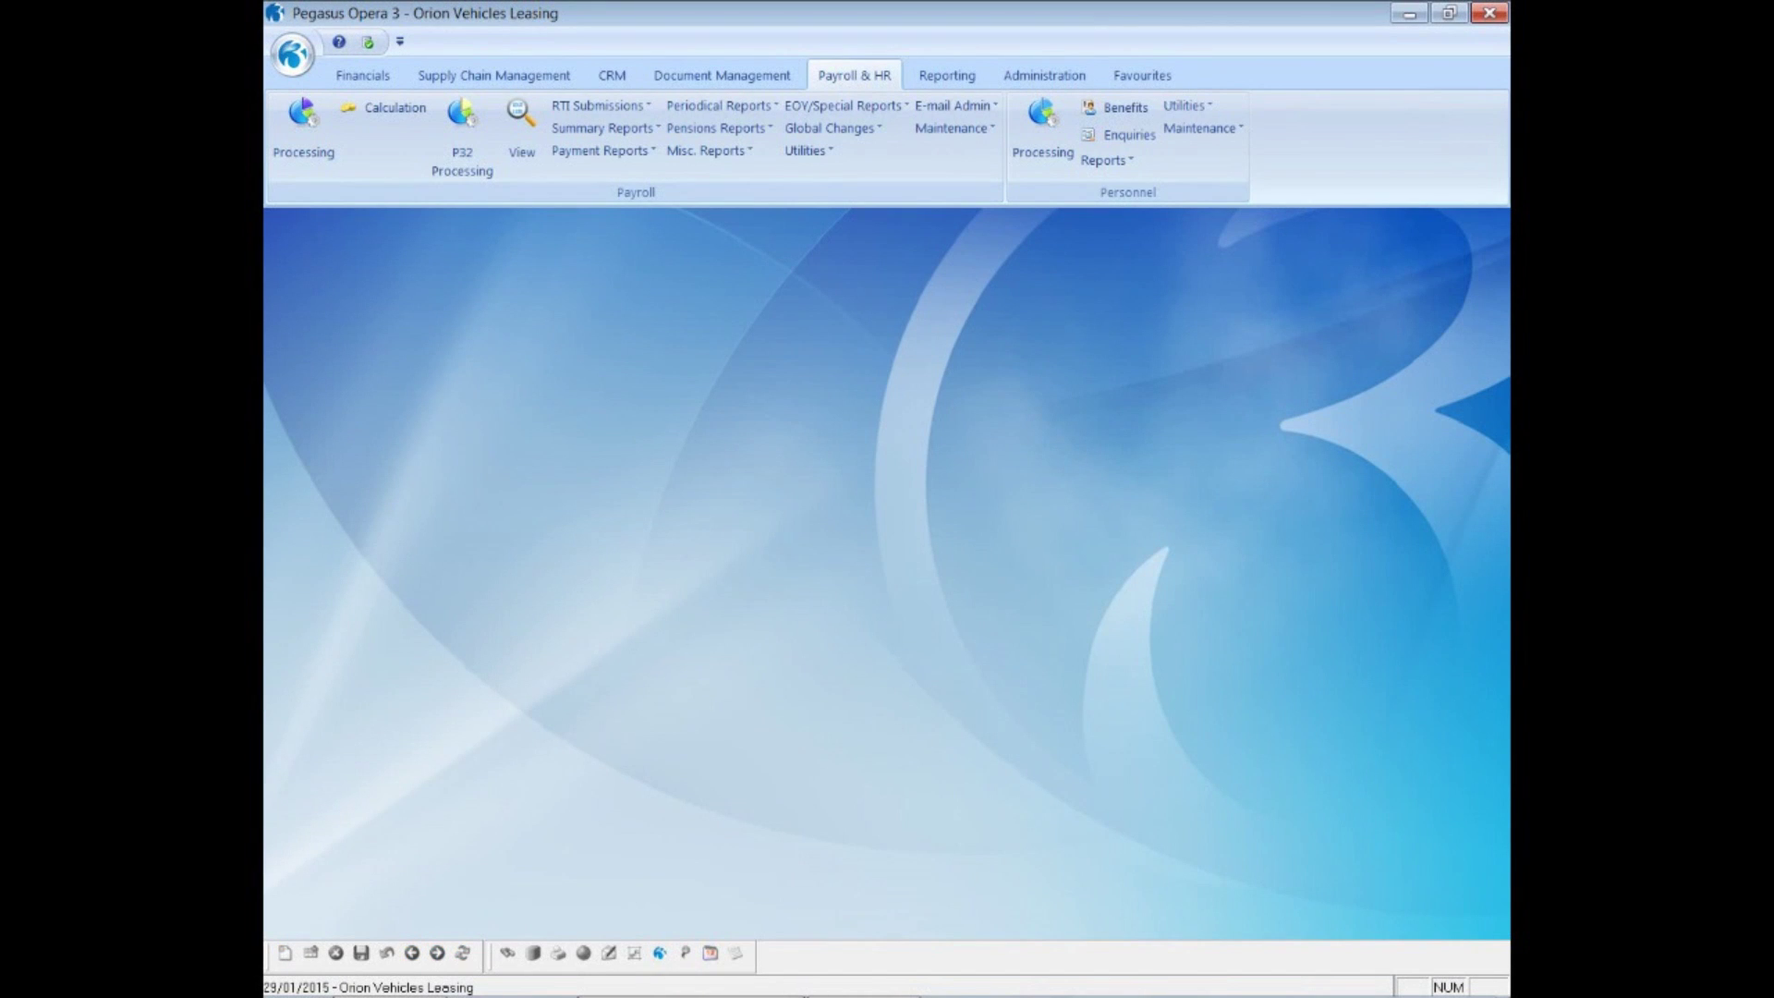